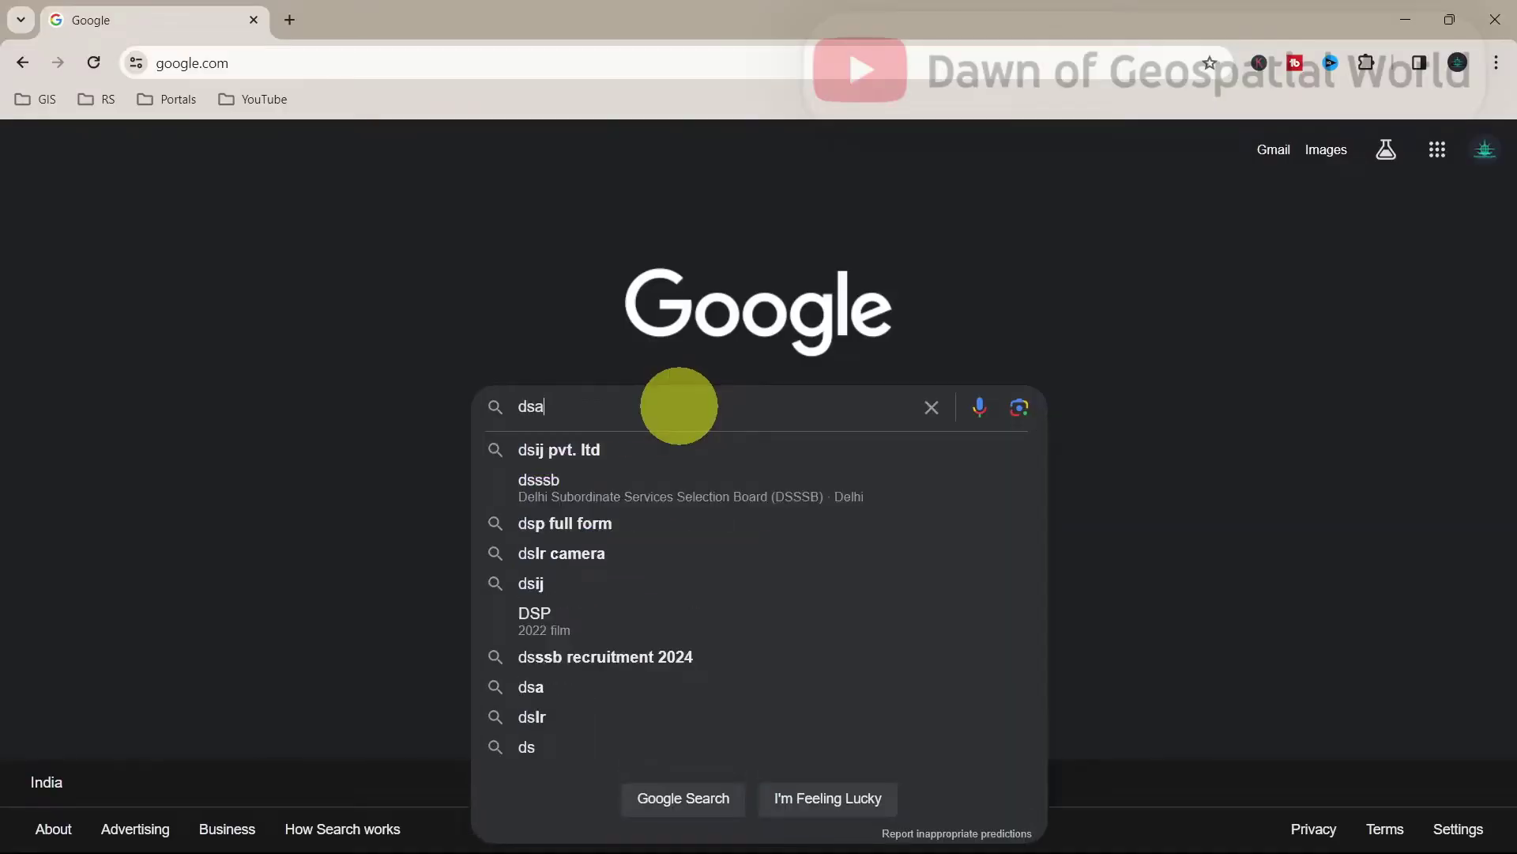
# Search Google for 'dsas download' and open the USGS DSAS result.
pyautogui.write(' do')
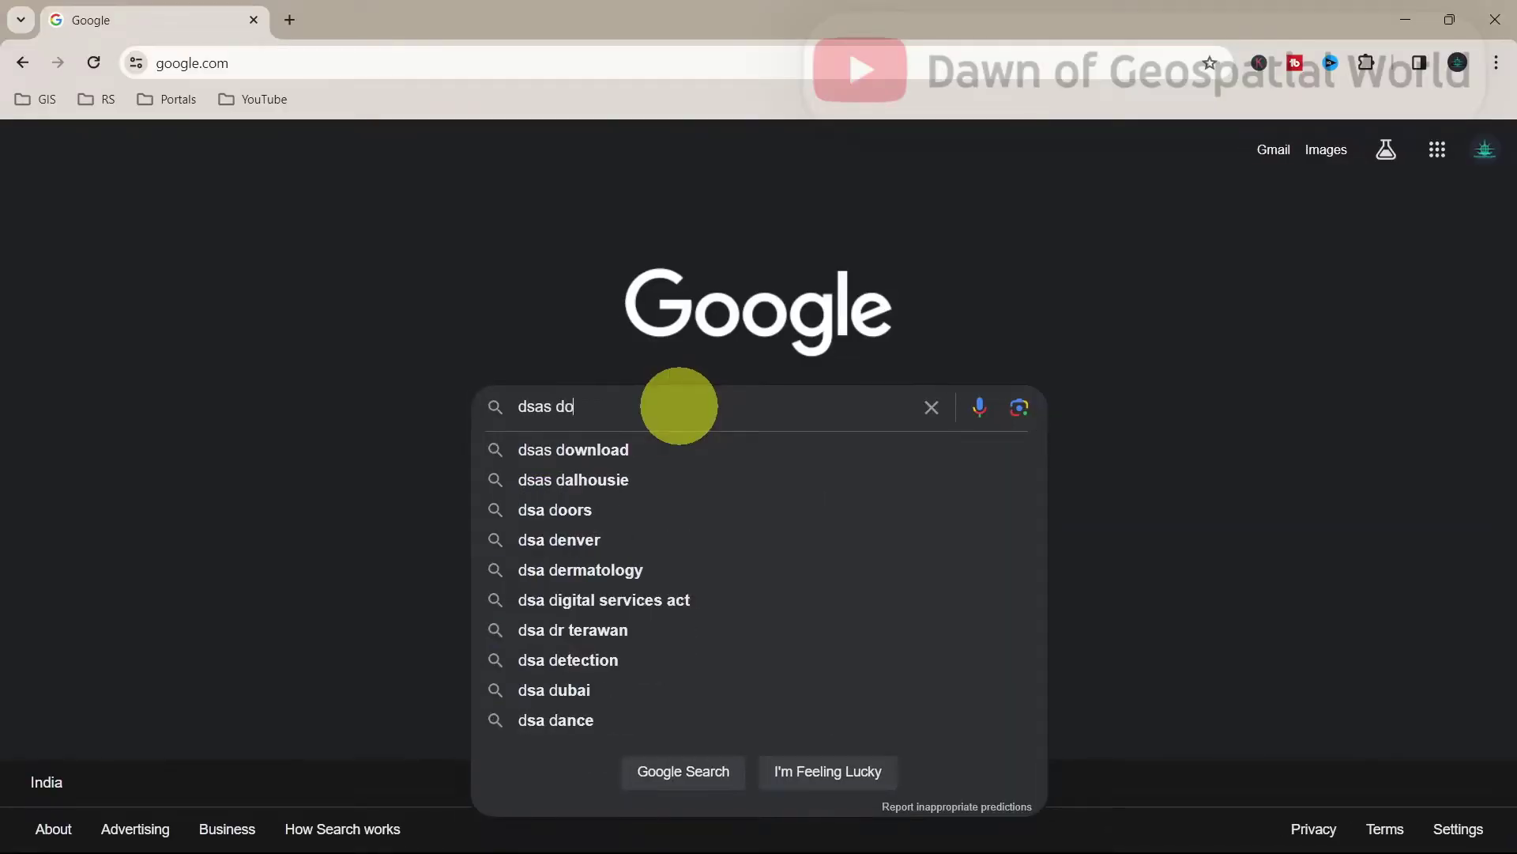
pyautogui.write('wnload')
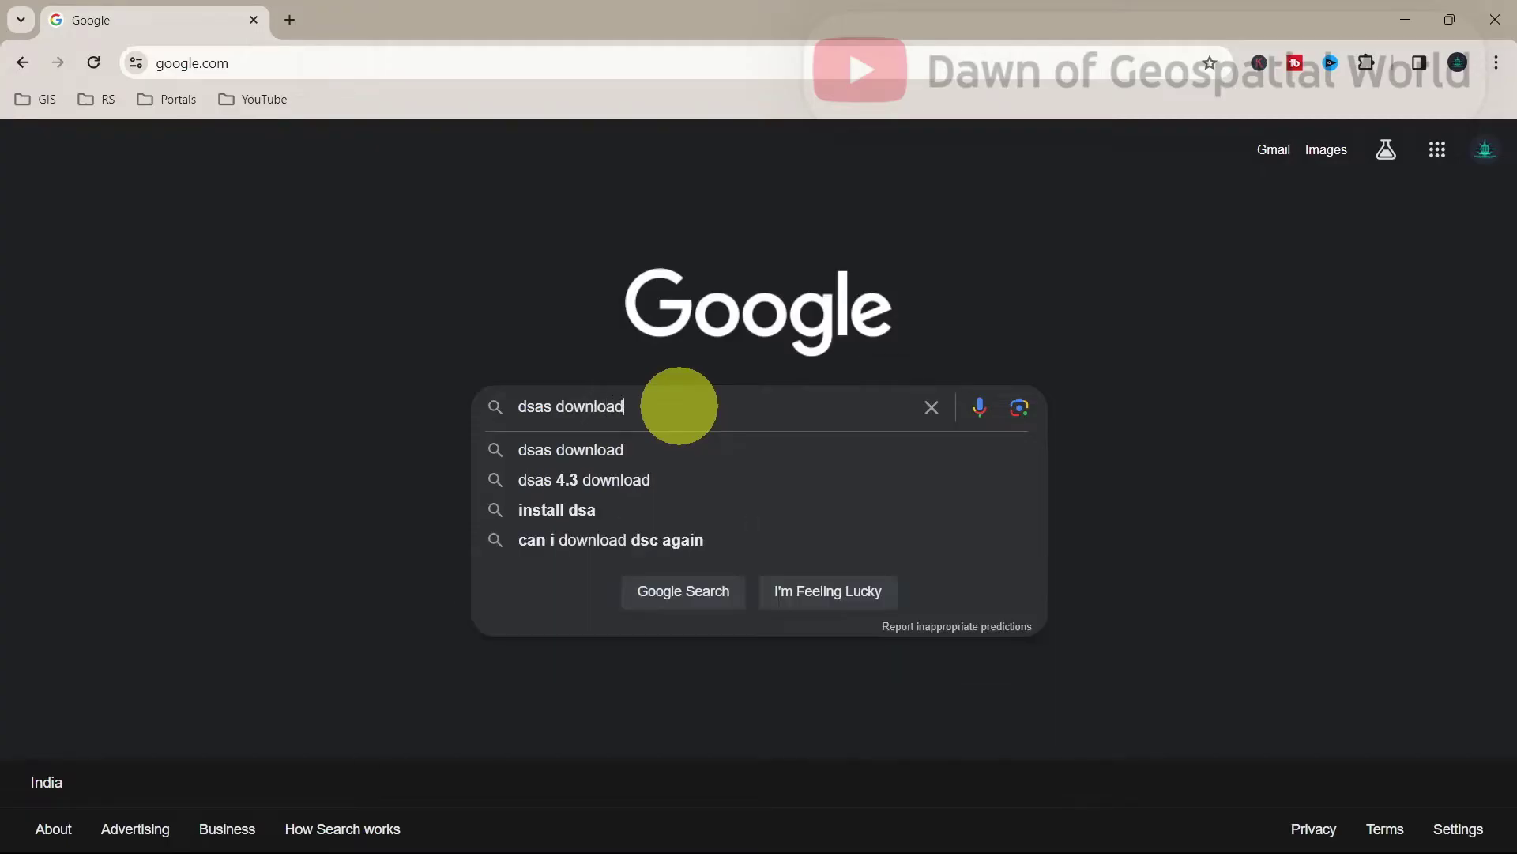
pyautogui.press('Return')
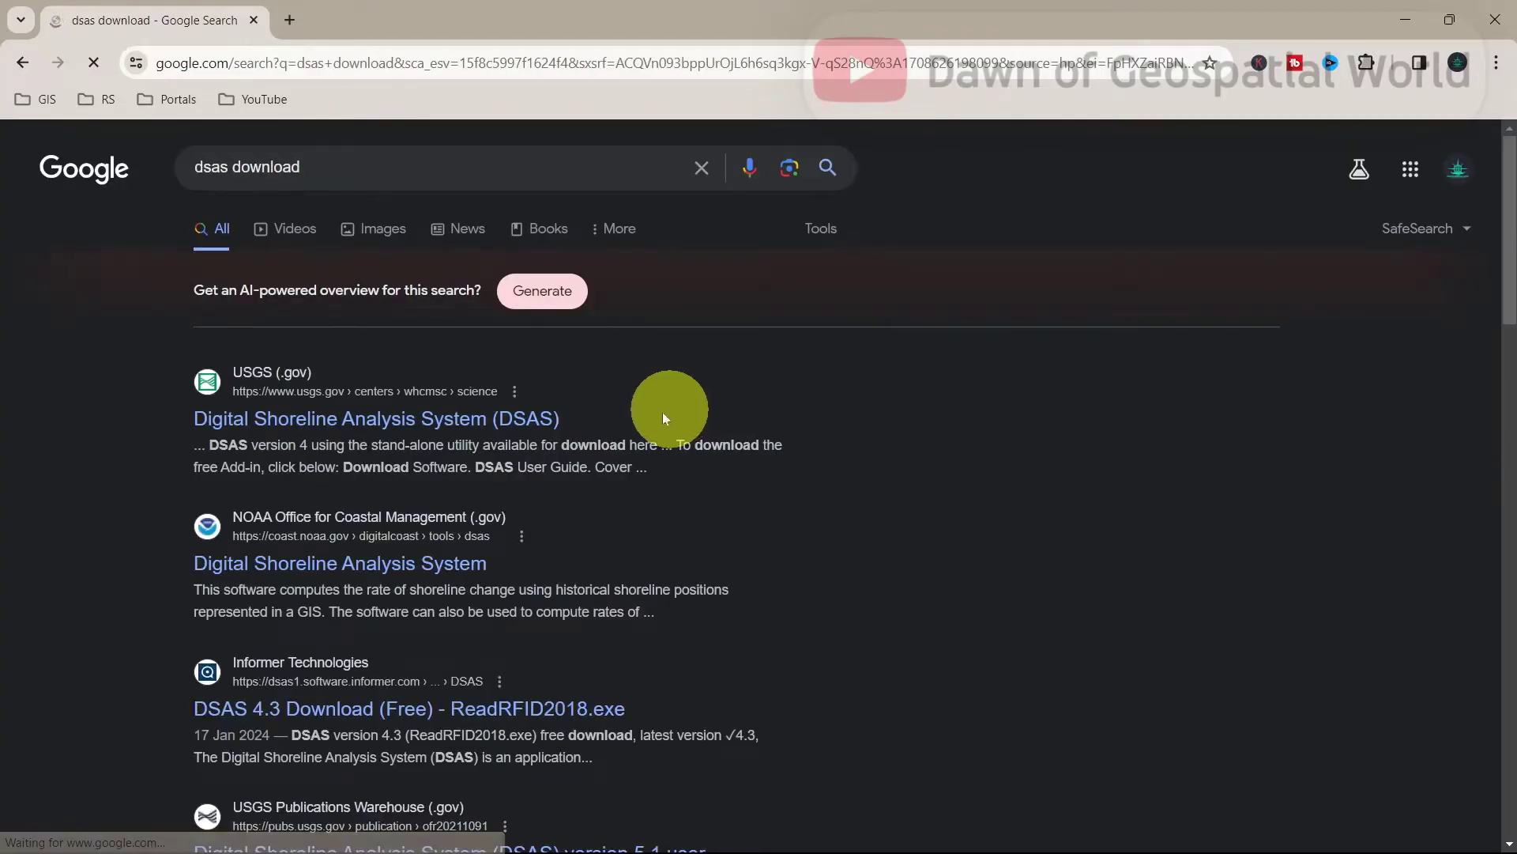
pyautogui.click(510, 417)
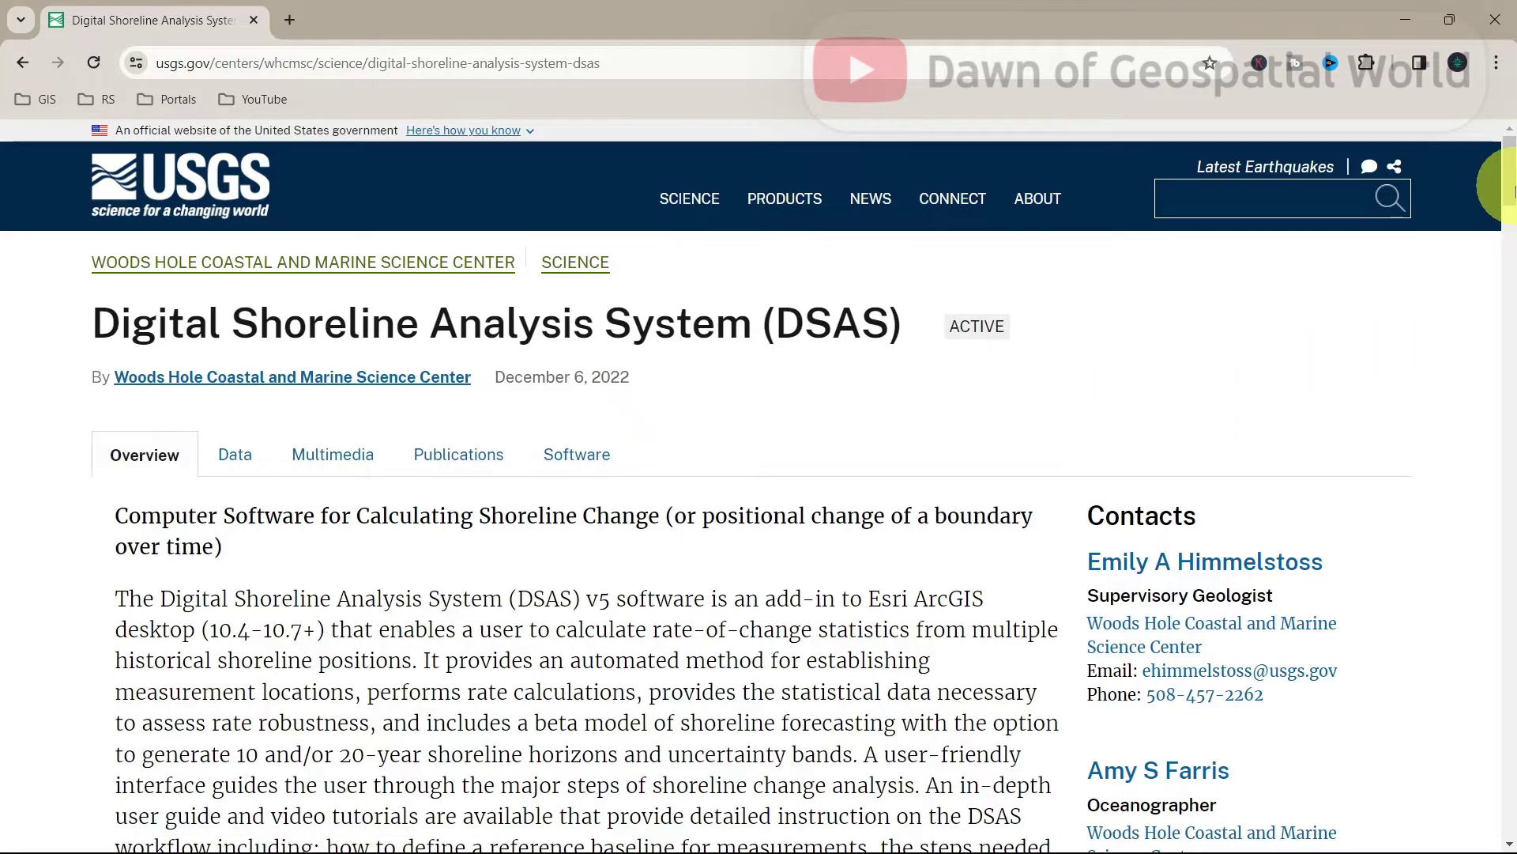
# Scroll the DSAS page, highlighting the note that DSAS is an ArcGIS add-in.
pyautogui.scroll(-5, 1507, 189)
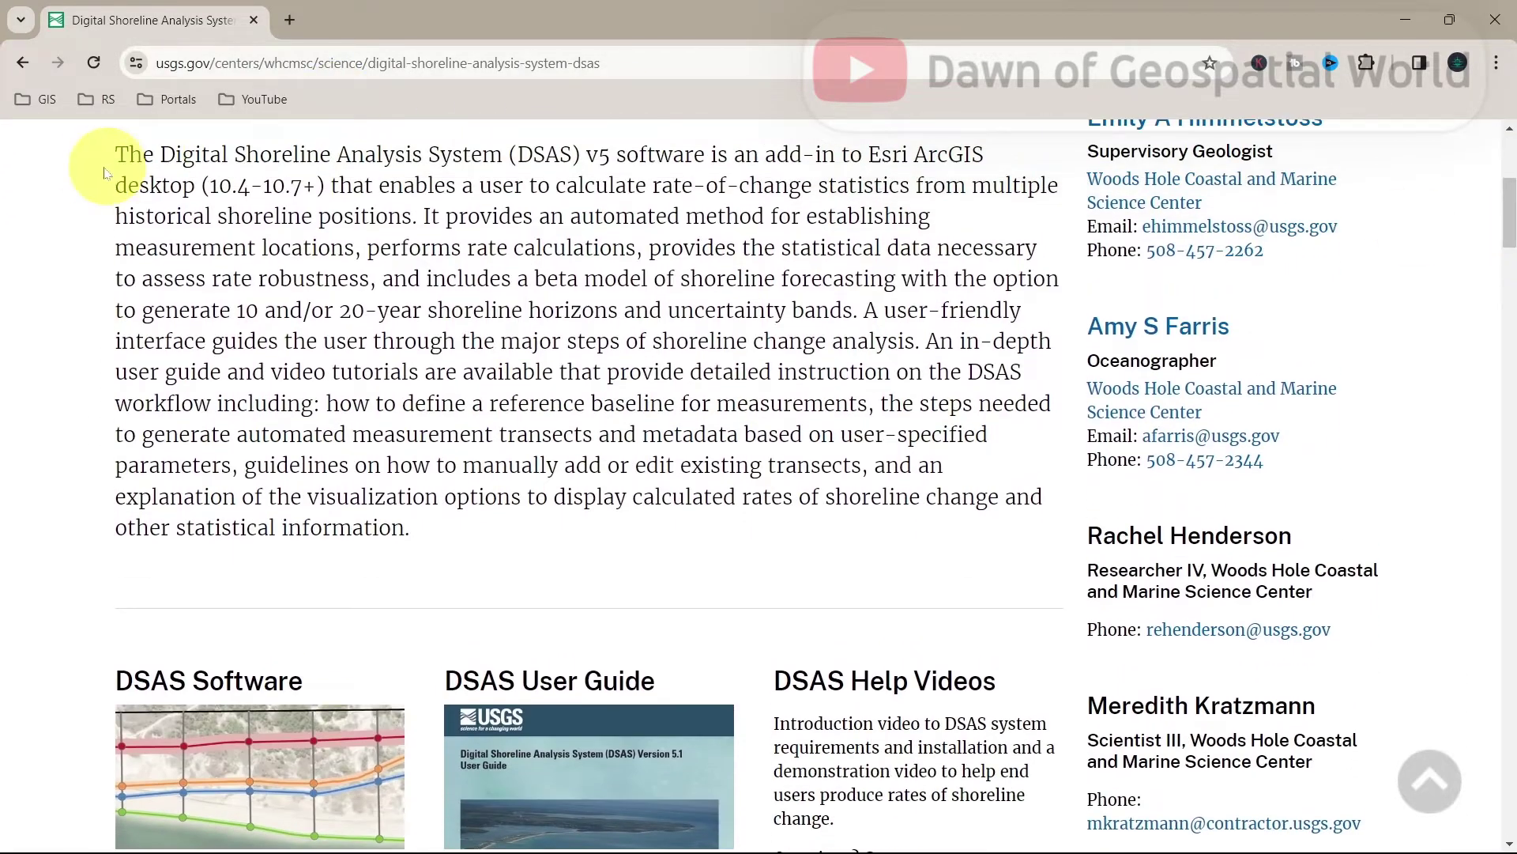
pyautogui.moveTo(117, 156); pyautogui.dragTo(302, 187)
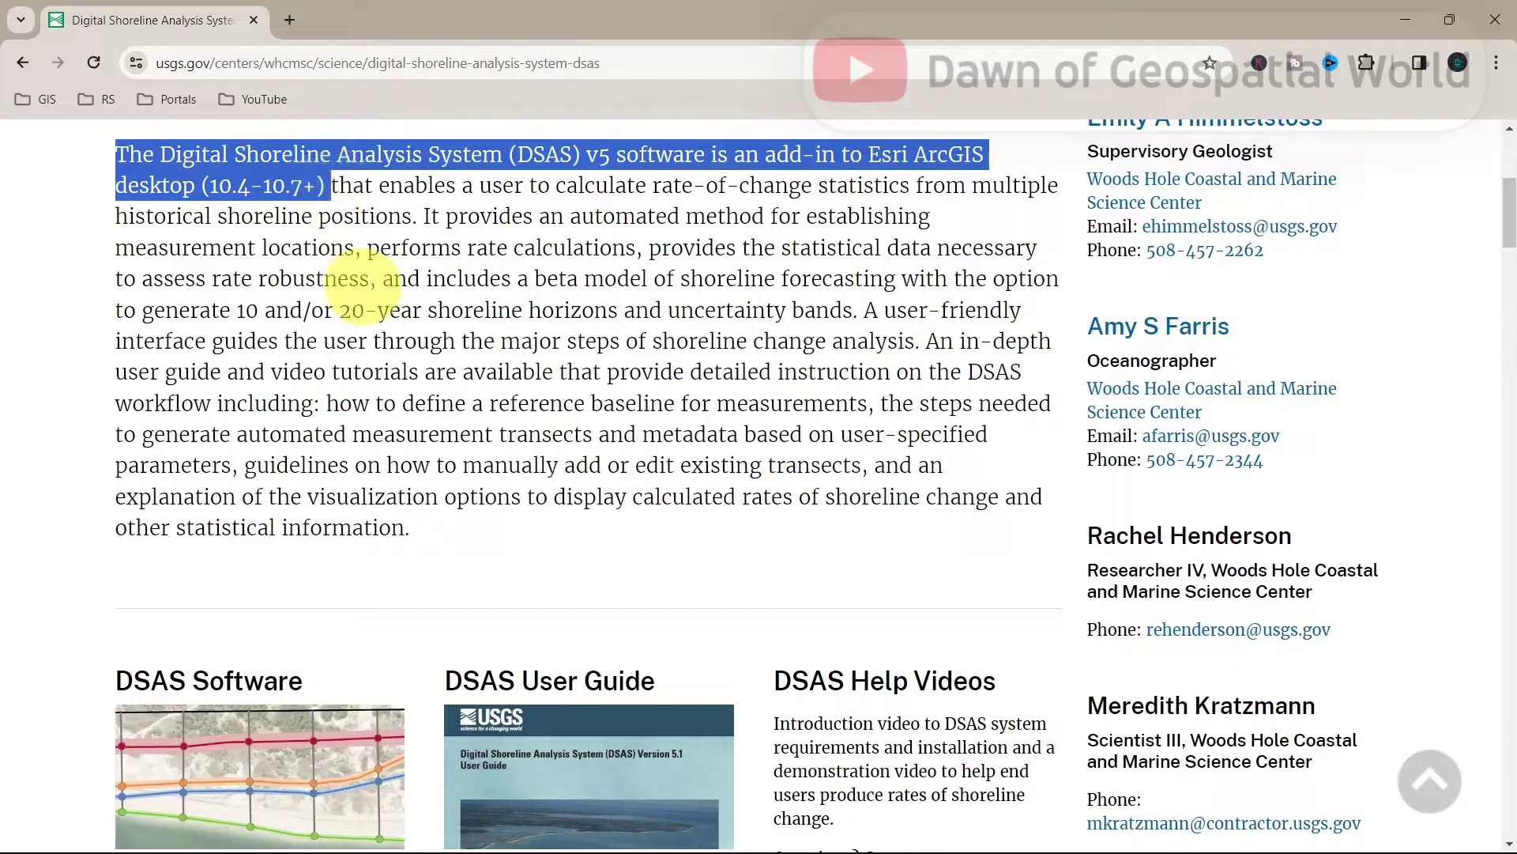
pyautogui.click(360, 294)
pyautogui.moveTo(1508, 231); pyautogui.dragTo(1511, 276)
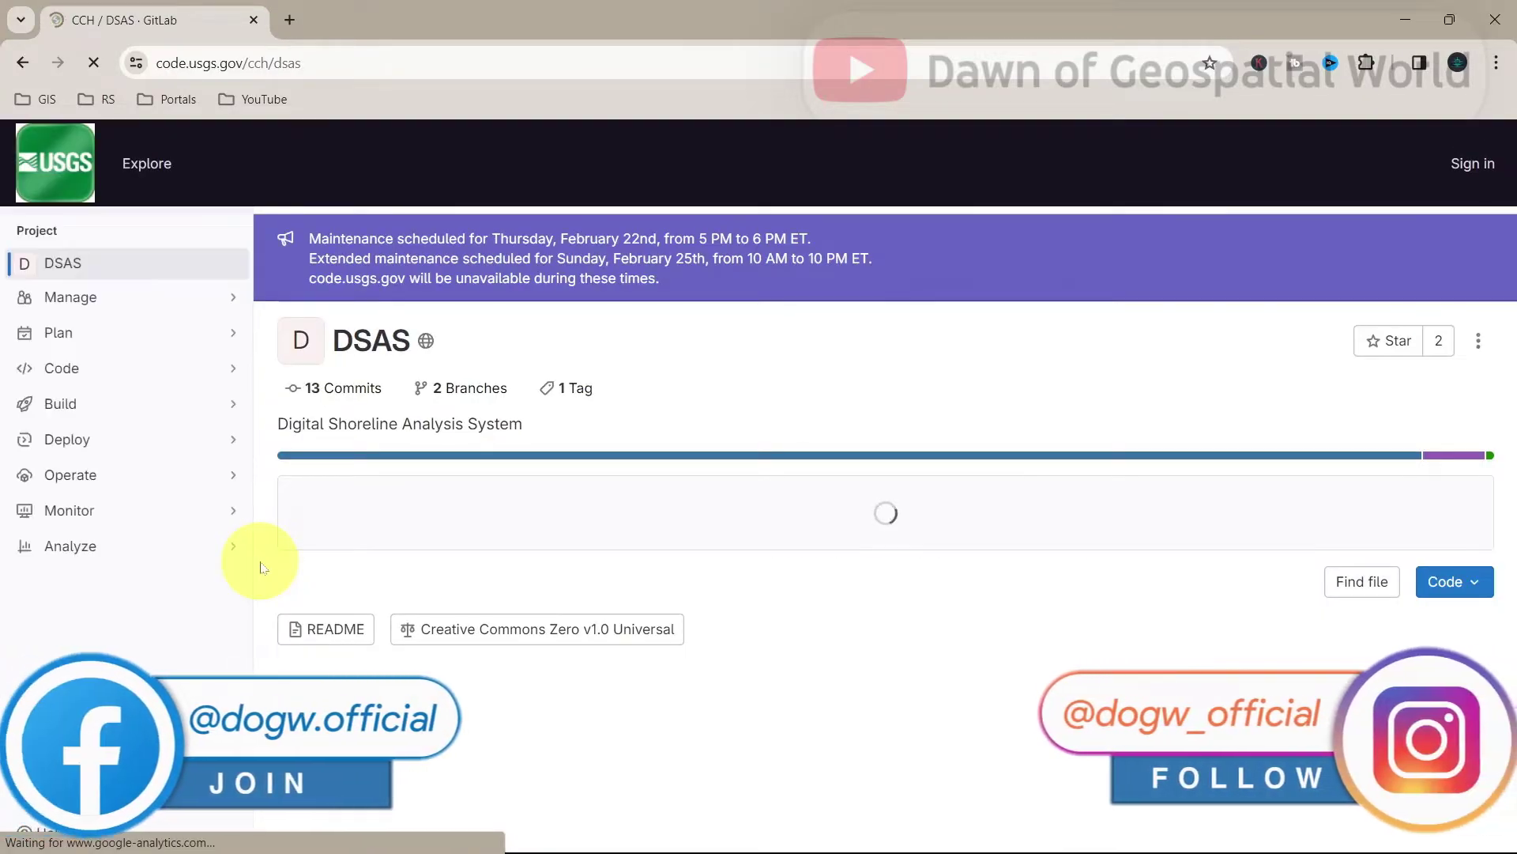
# Download the DSAS repository source code as a zip, then return to the USGS DSAS science page.
pyautogui.moveTo(1509, 375); pyautogui.dragTo(1511, 474)
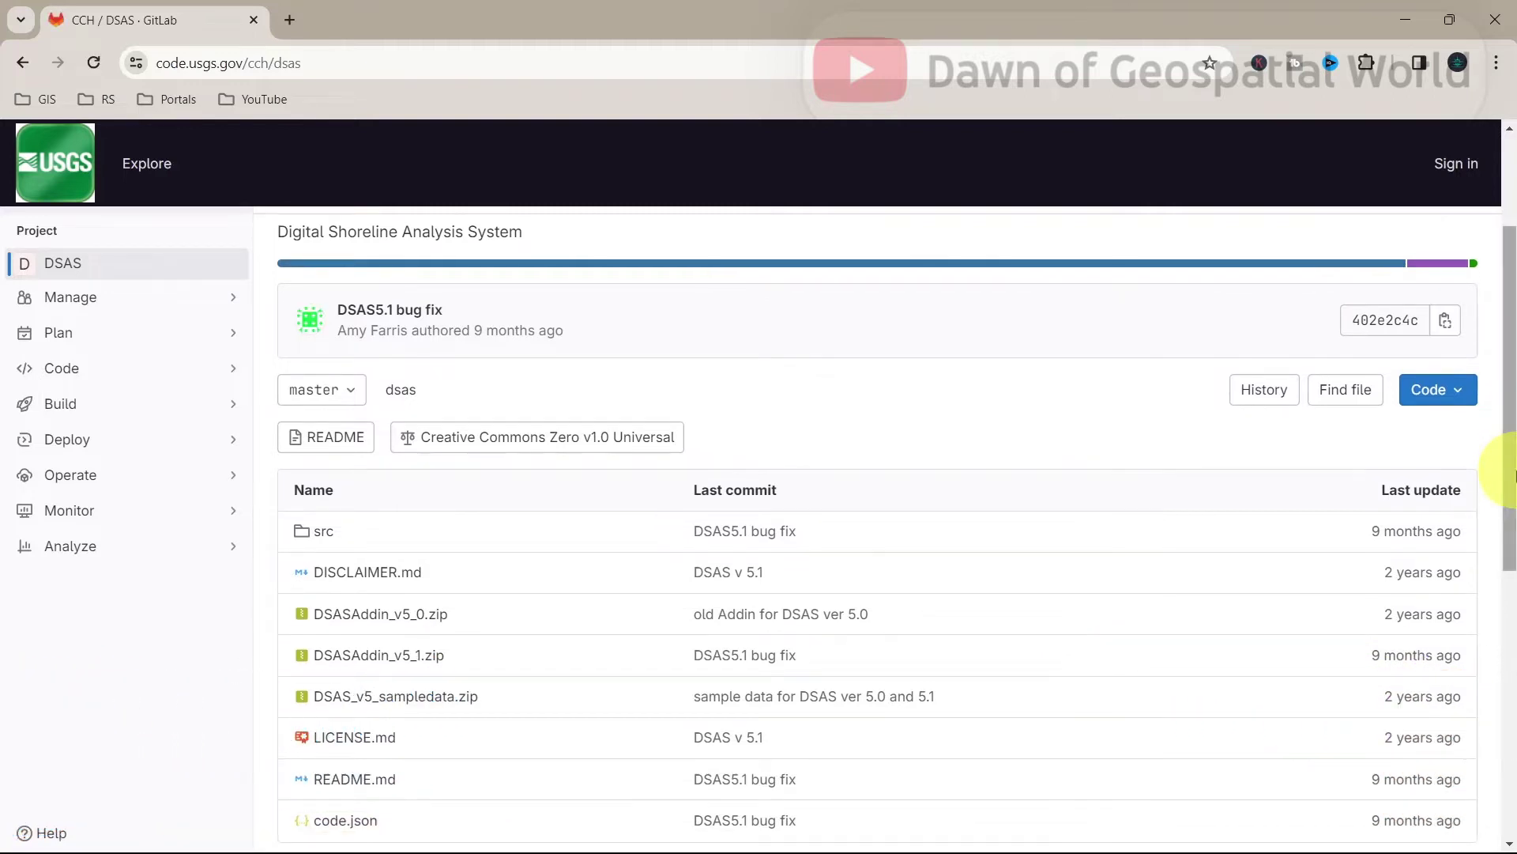
pyautogui.click(1450, 390)
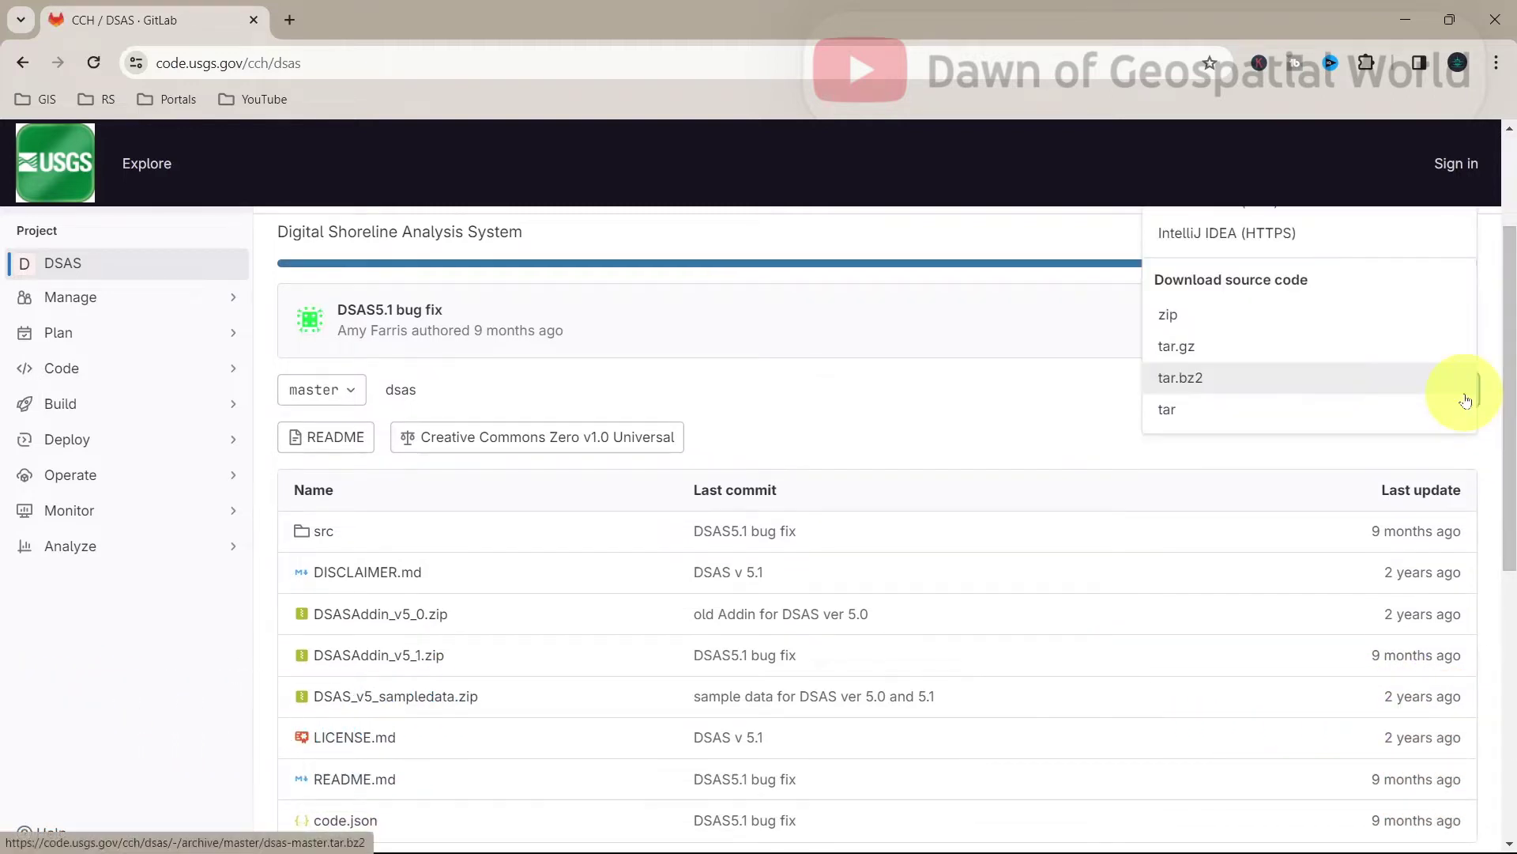
pyautogui.click(1287, 327)
pyautogui.moveTo(1509, 368); pyautogui.dragTo(1509, 633)
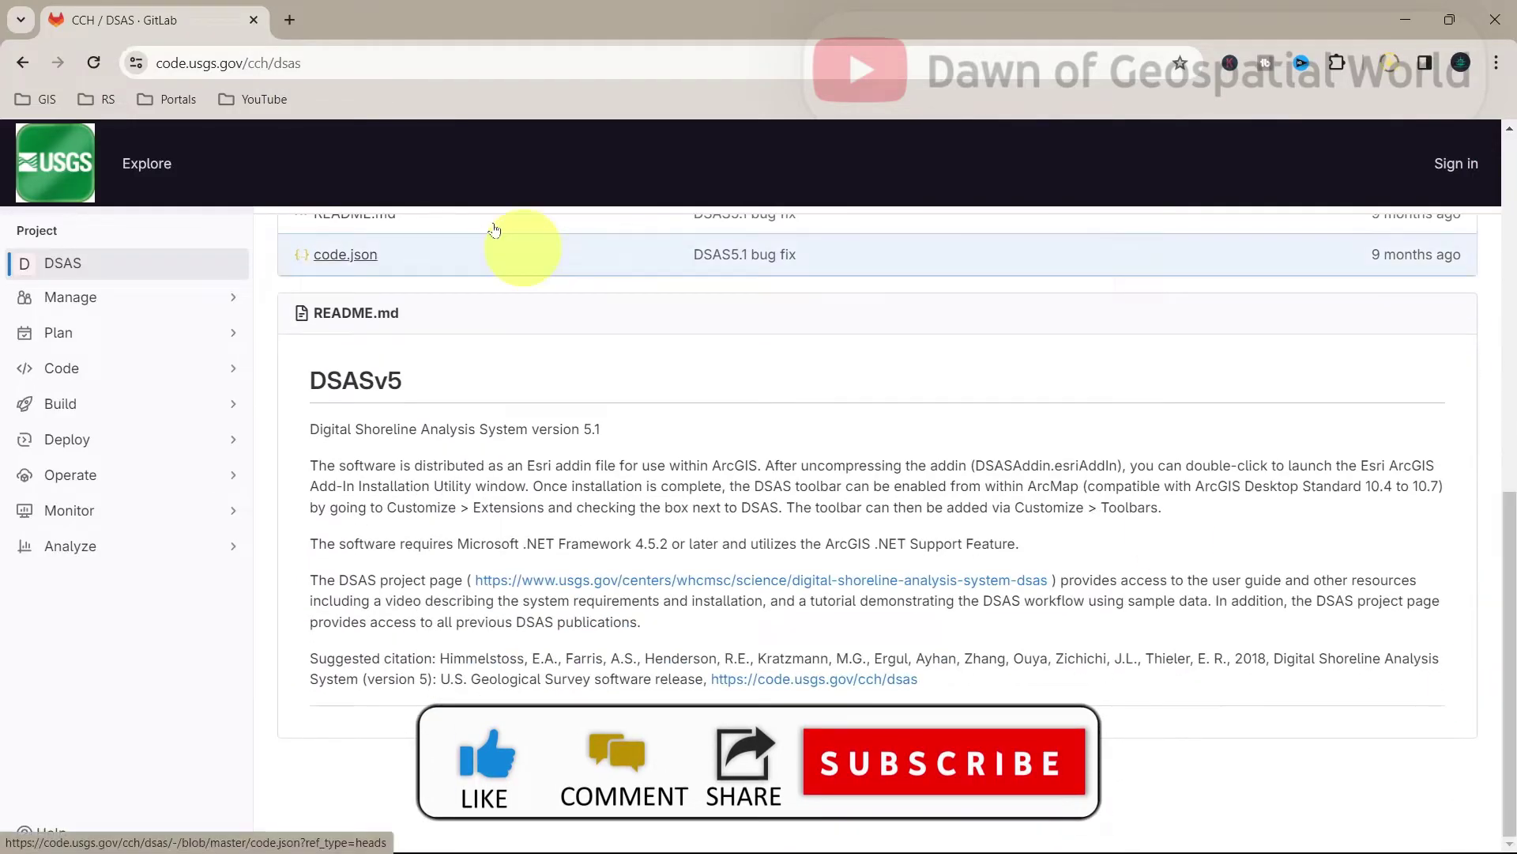
pyautogui.click(22, 62)
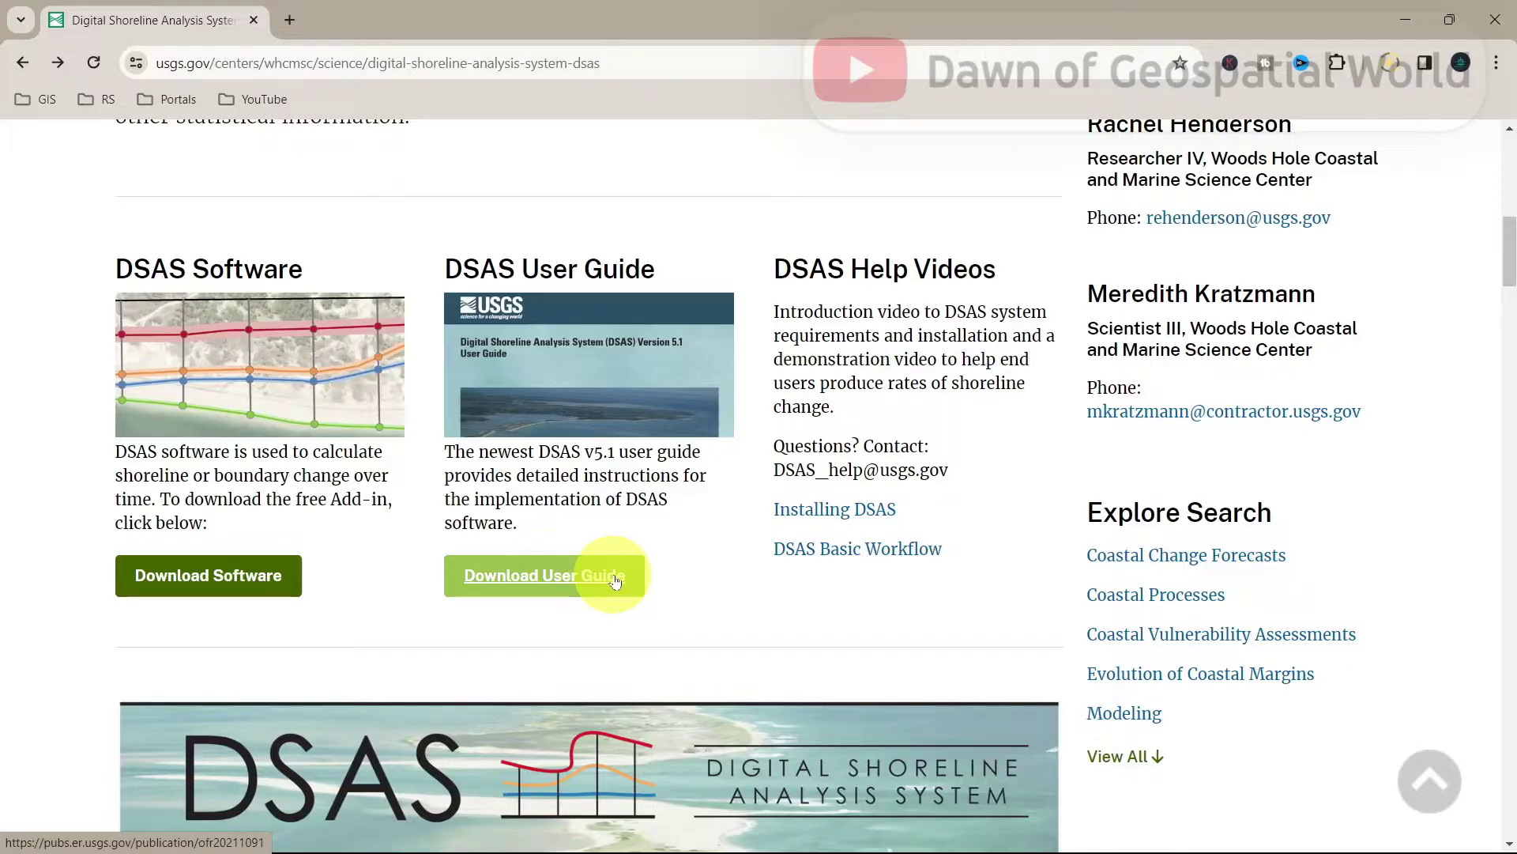
pyautogui.moveTo(1509, 246); pyautogui.dragTo(1505, 317)
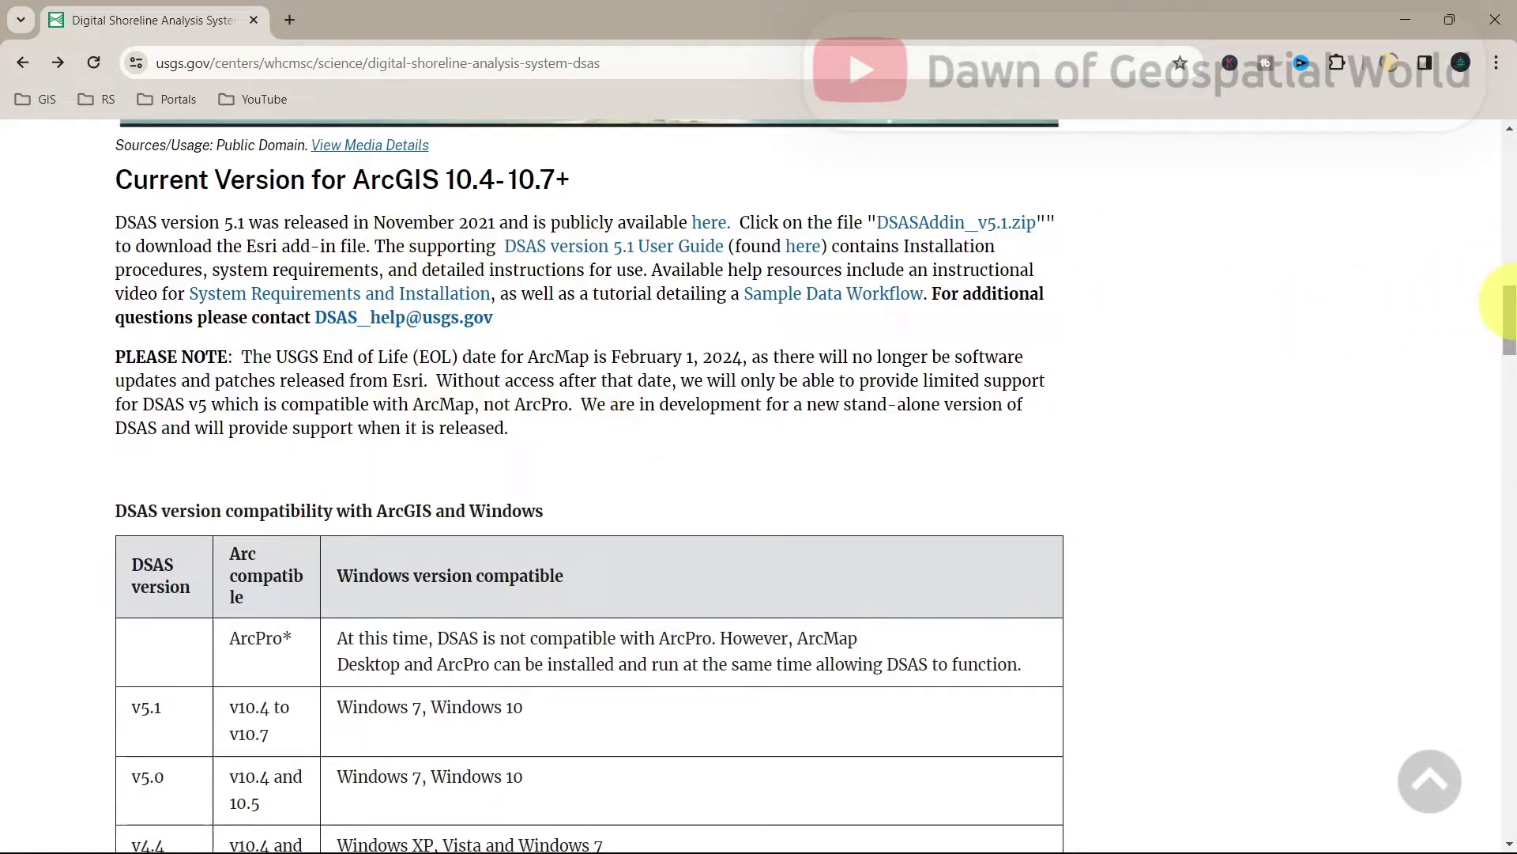
pyautogui.moveTo(1505, 309); pyautogui.dragTo(1503, 340)
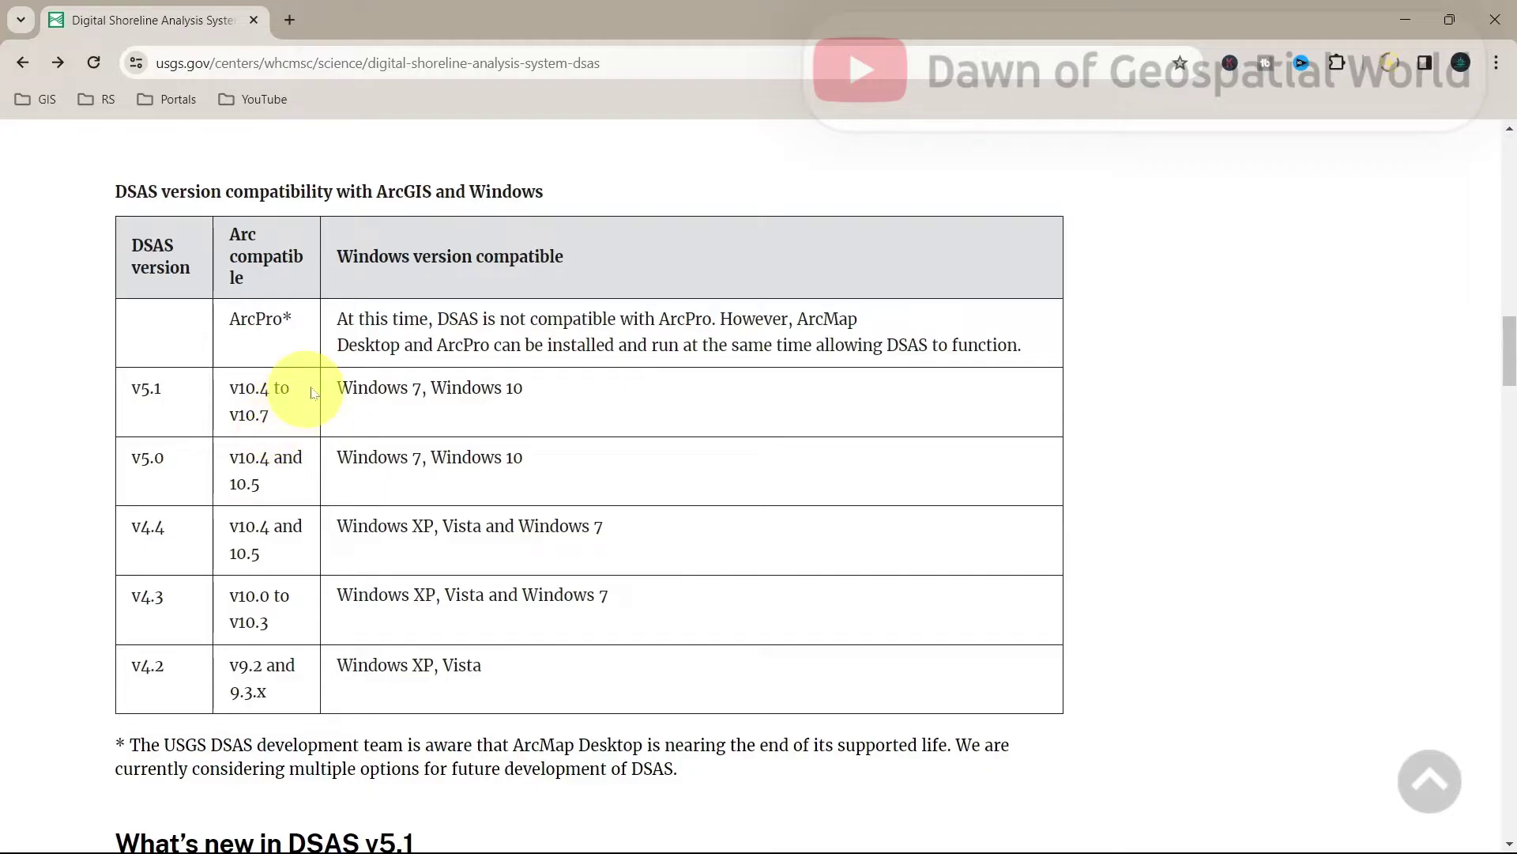
pyautogui.scroll(-6, 263, 324)
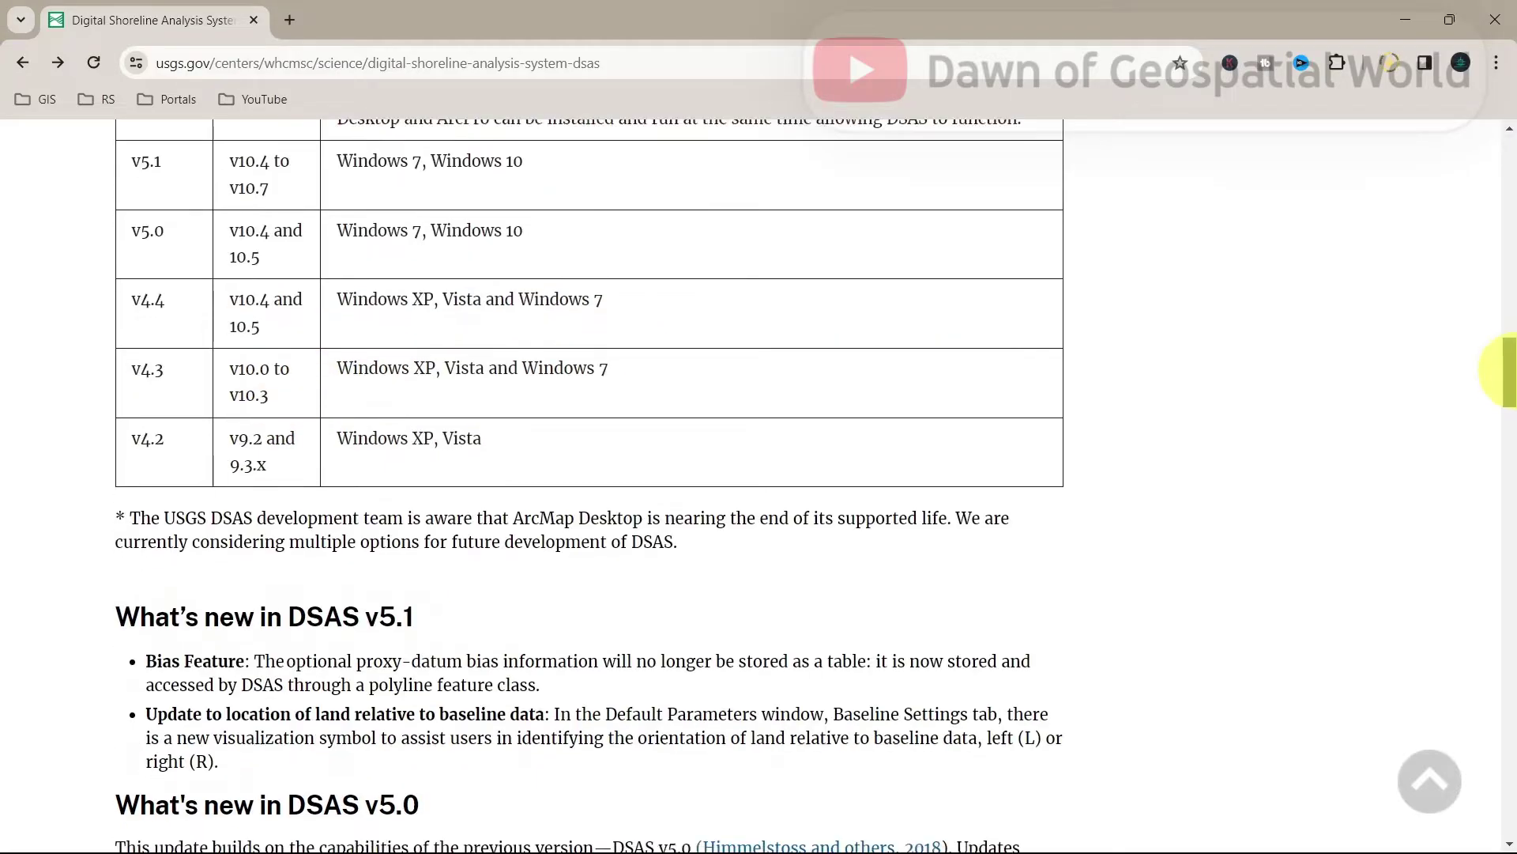
pyautogui.moveTo(1509, 399); pyautogui.dragTo(1504, 406)
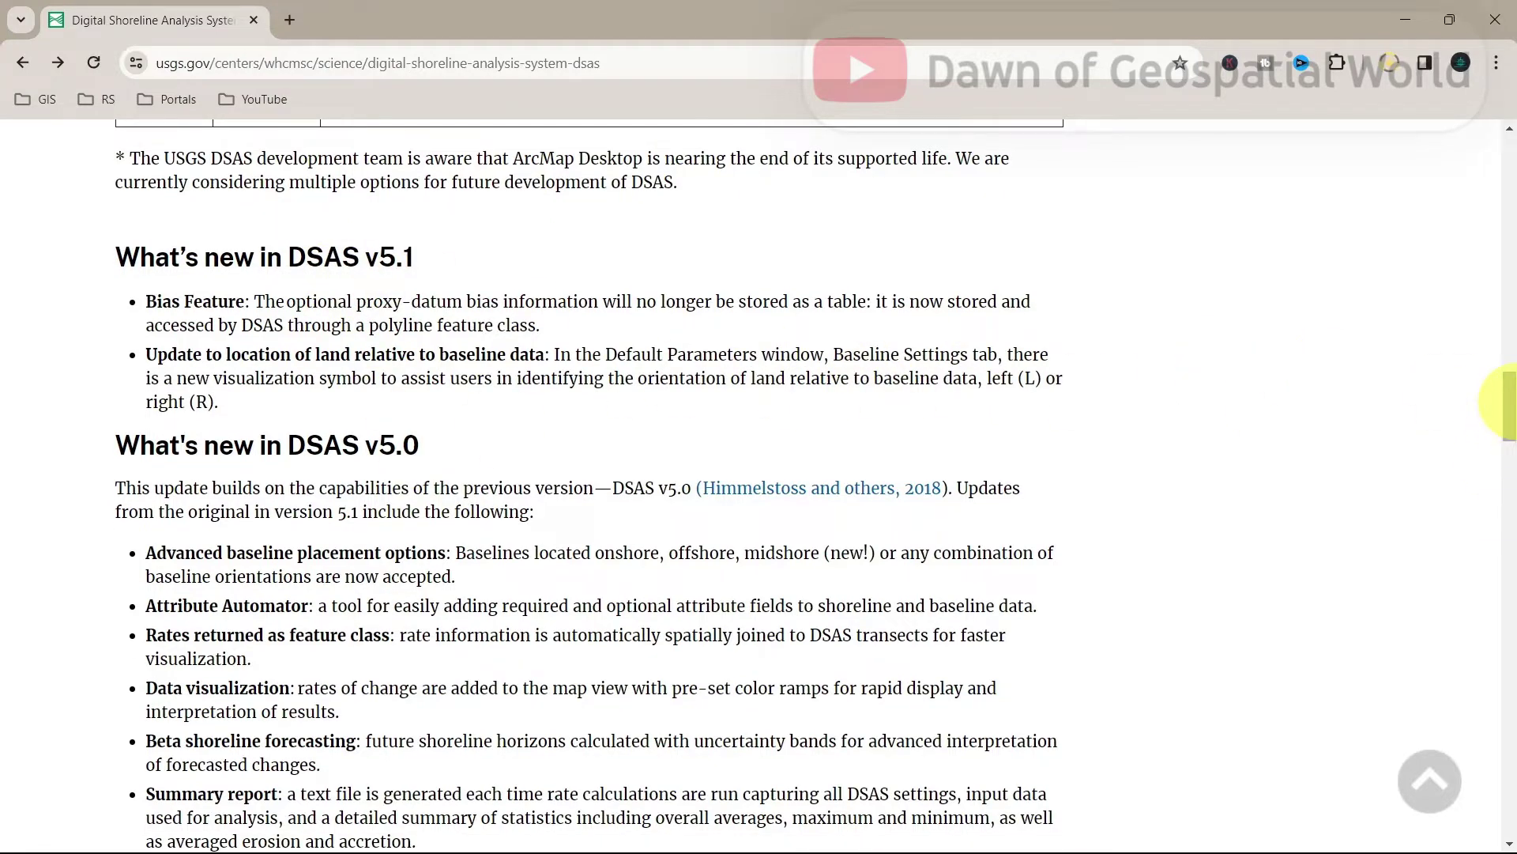
# Scroll through the DSAS change statistics section of the USGS page.
pyautogui.moveTo(1506, 402); pyautogui.dragTo(1504, 560)
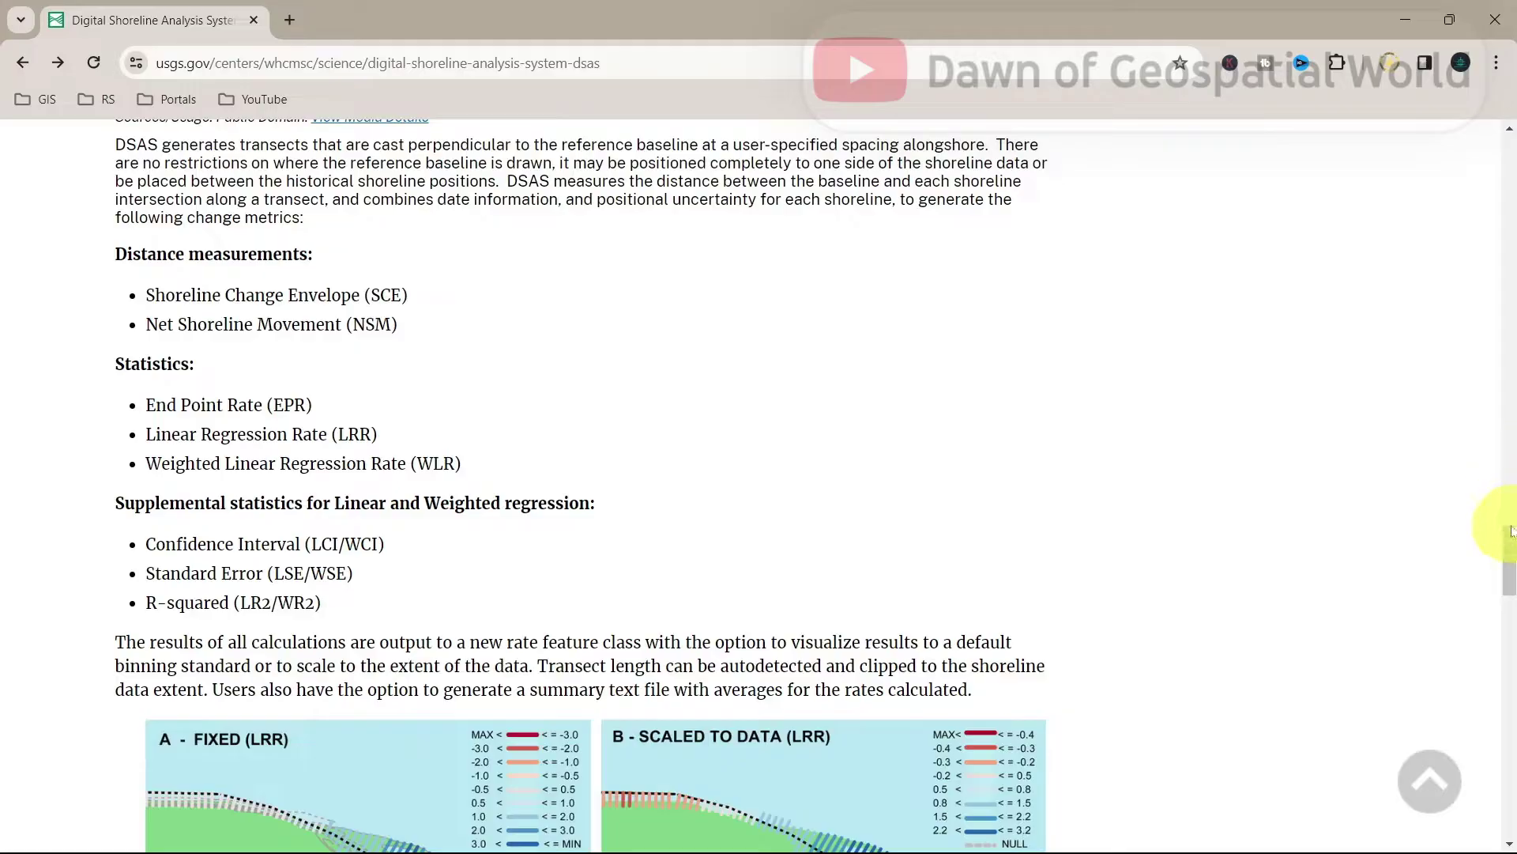
pyautogui.moveTo(1509, 546); pyautogui.dragTo(1509, 706)
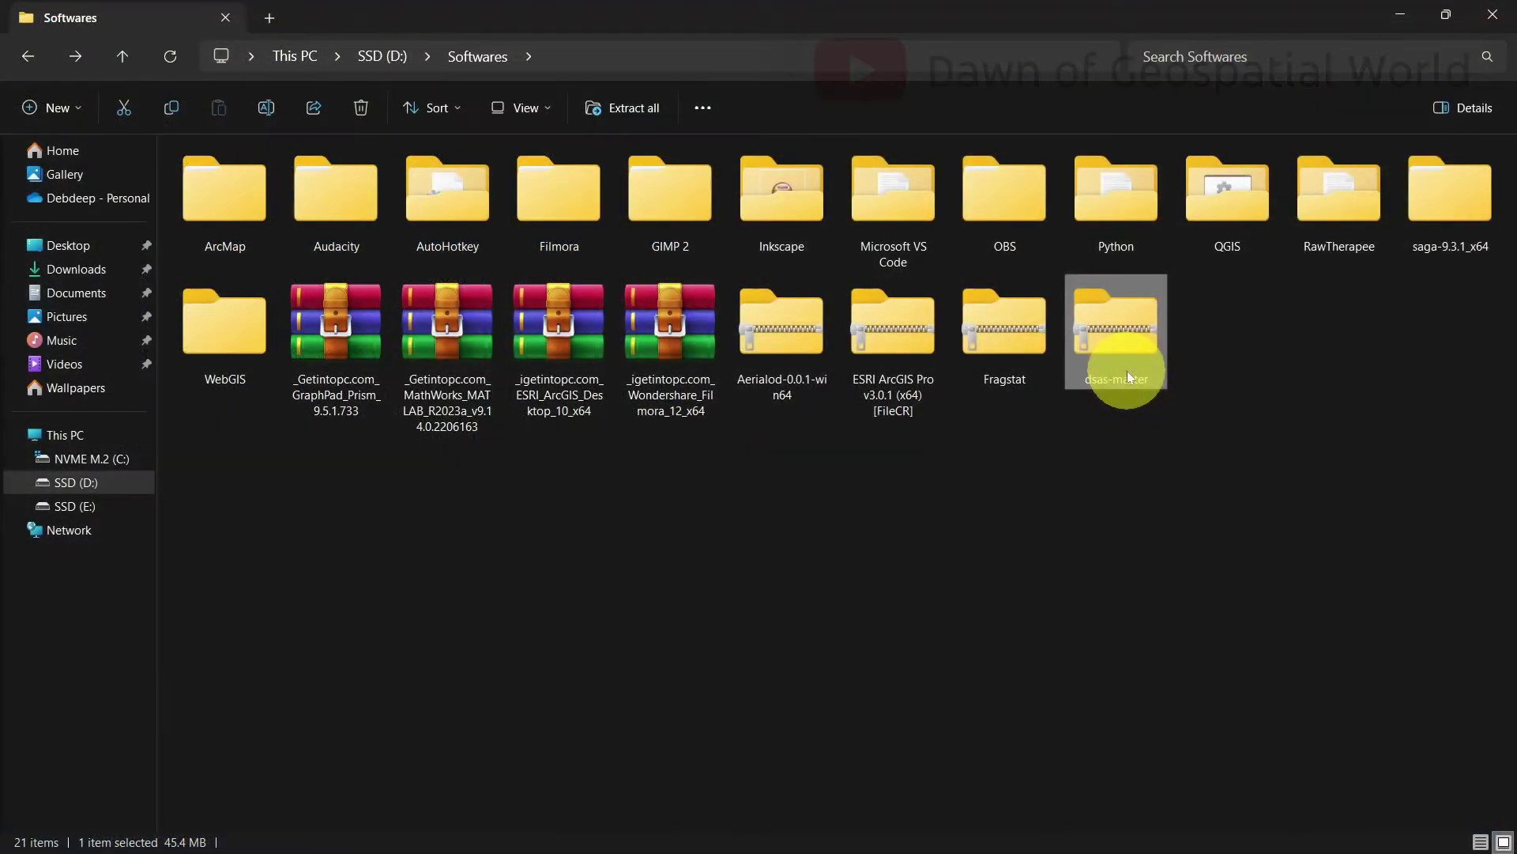
# Extract the dsas-master zip with WinRAR and open the inner dsas-master folder.
pyautogui.rightClick(1128, 376)
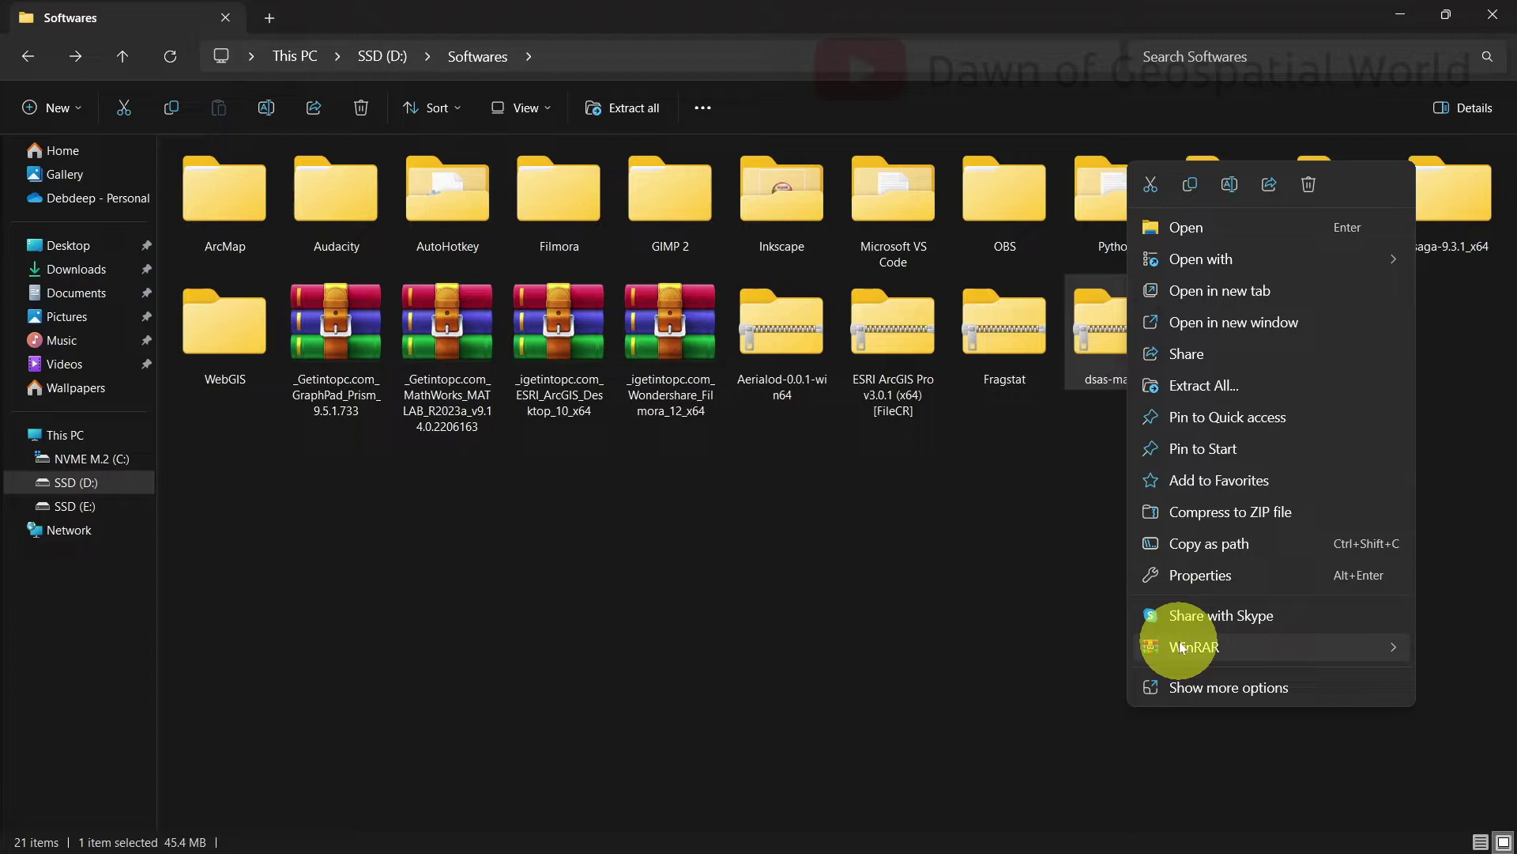
pyautogui.moveTo(1152, 644)
pyautogui.click(1067, 716)
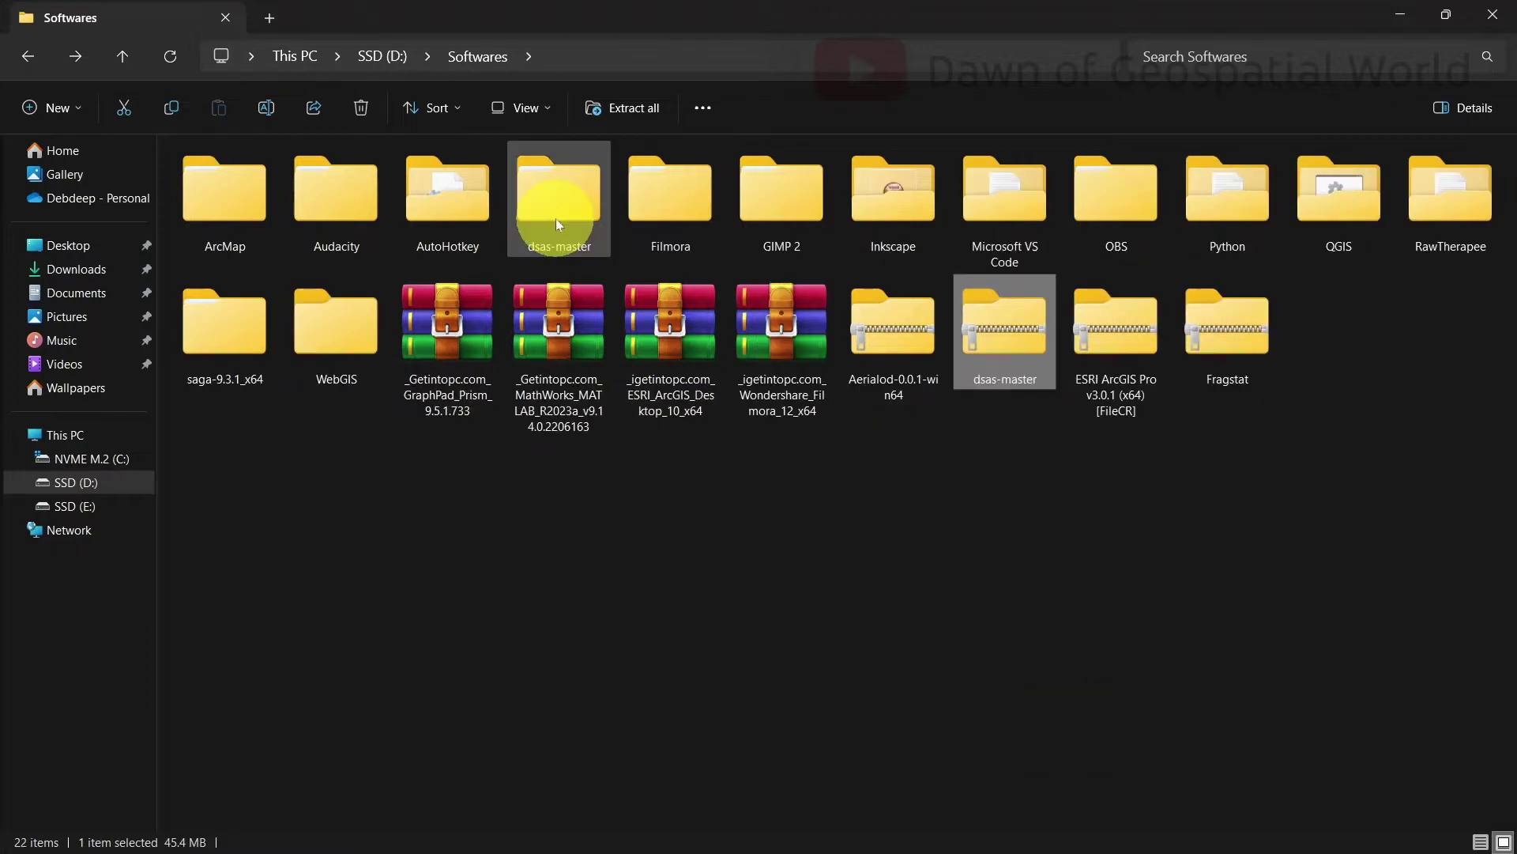
pyautogui.doubleClick(556, 218)
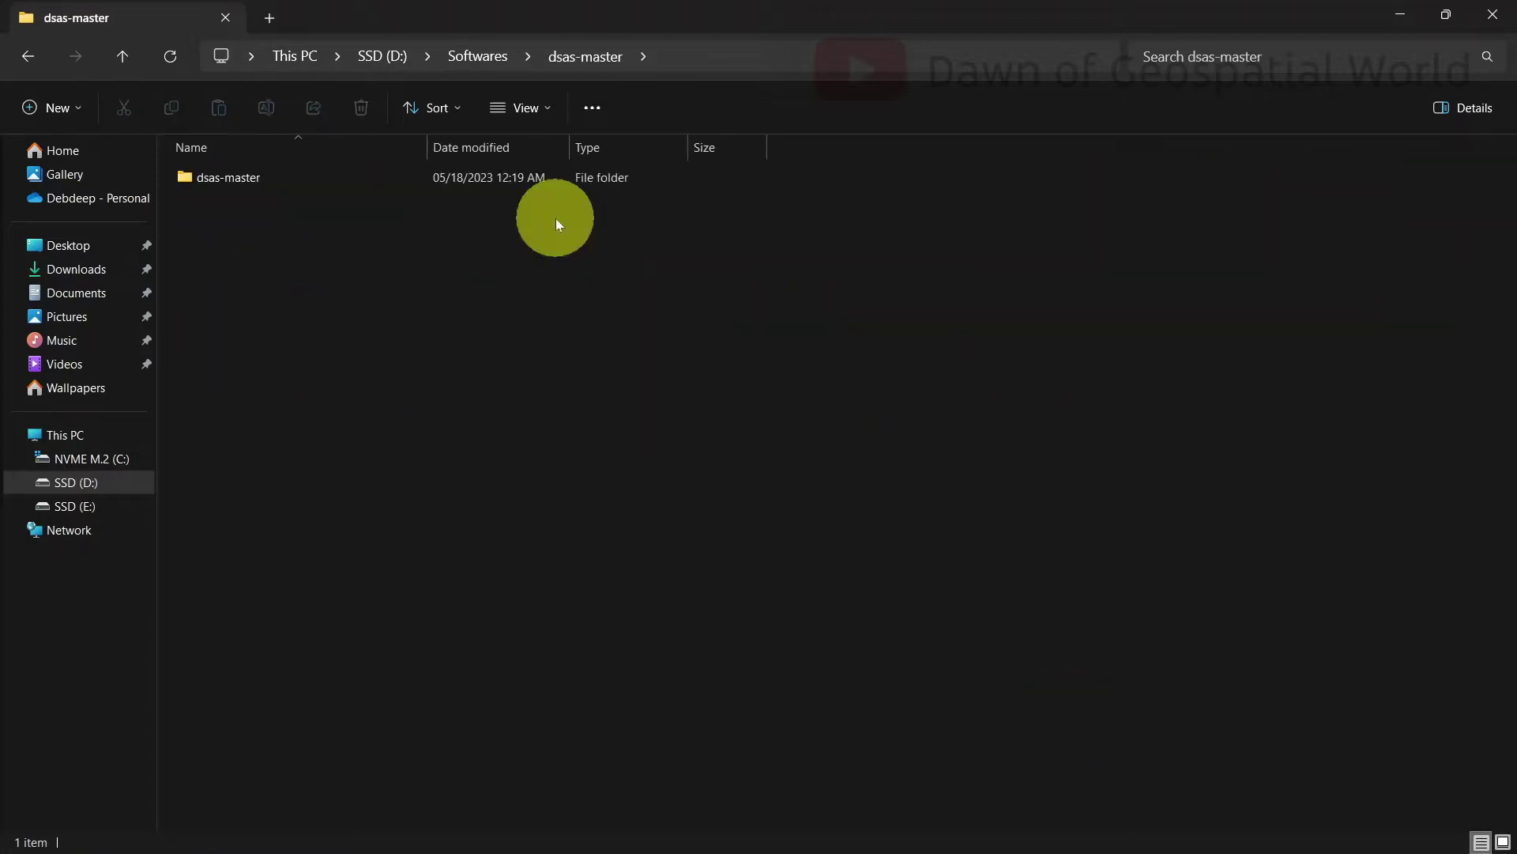
pyautogui.doubleClick(325, 182)
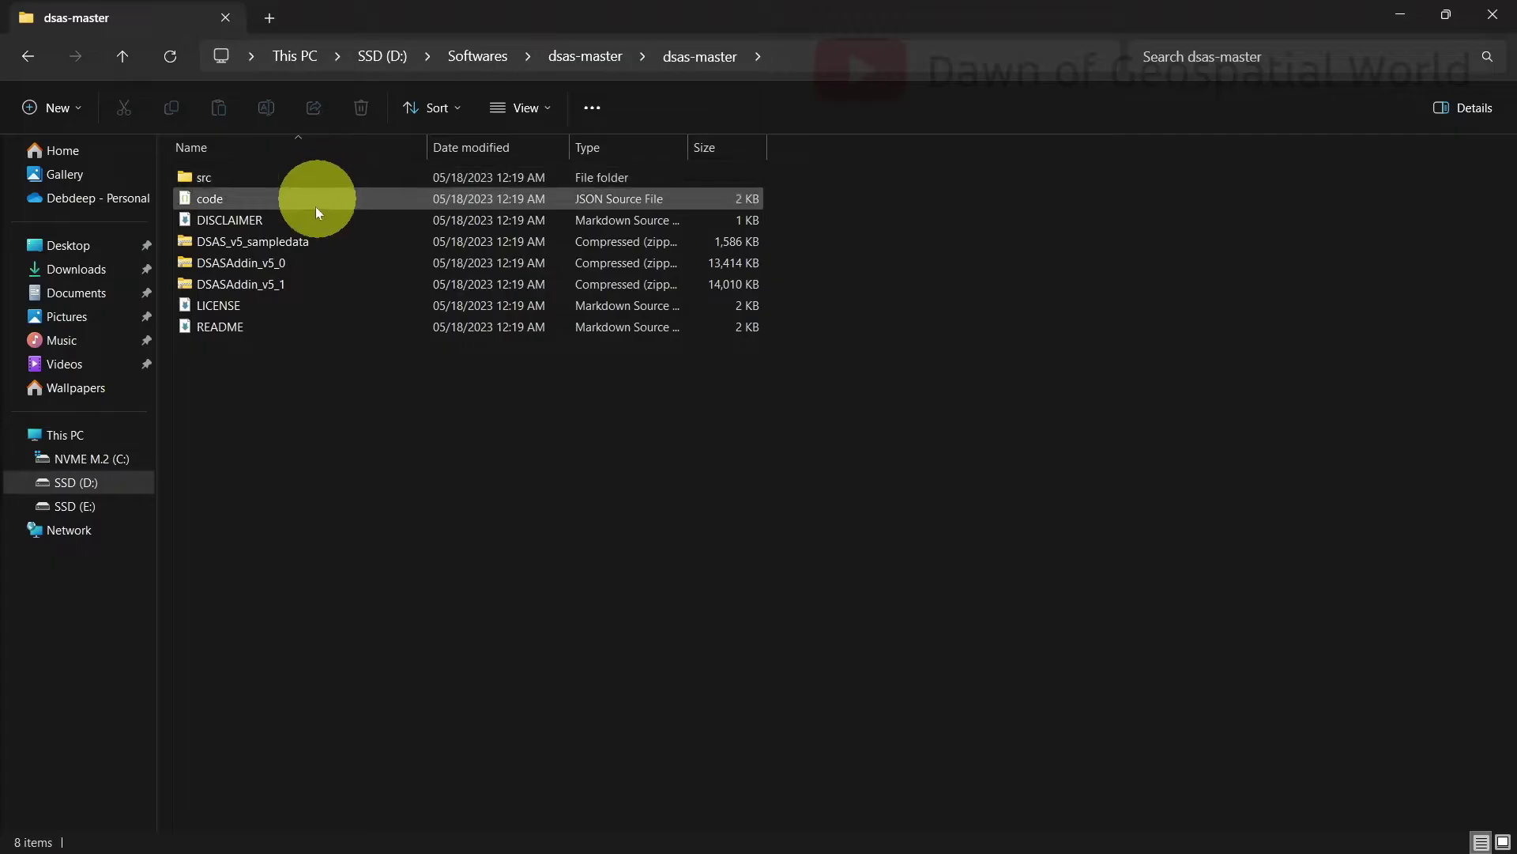
# Extract the DSASAddin_v5_1 zip into its own folder and open it.
pyautogui.click(296, 284)
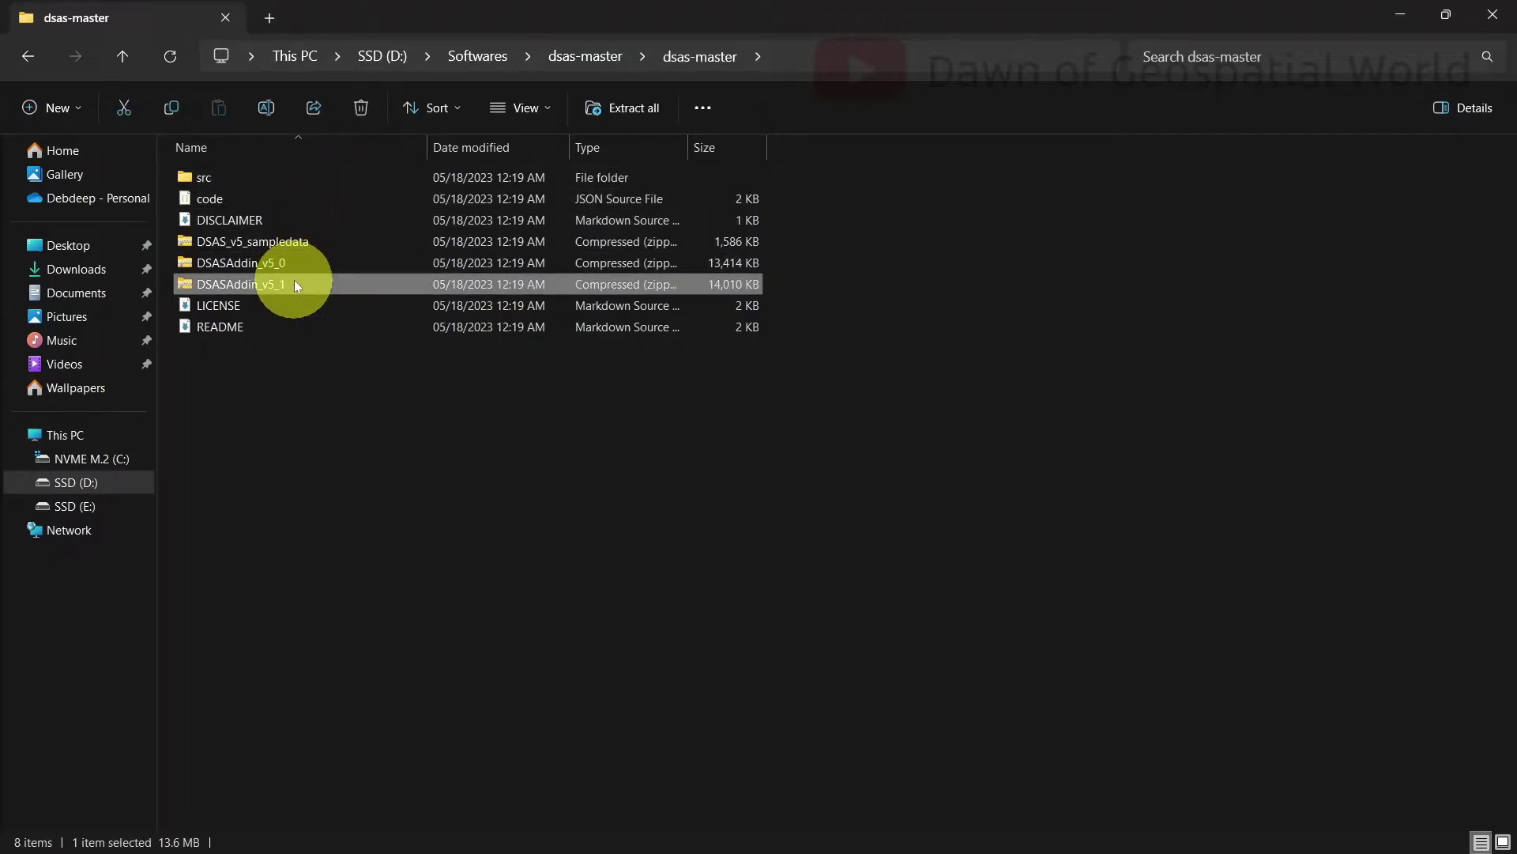
pyautogui.rightClick(297, 286)
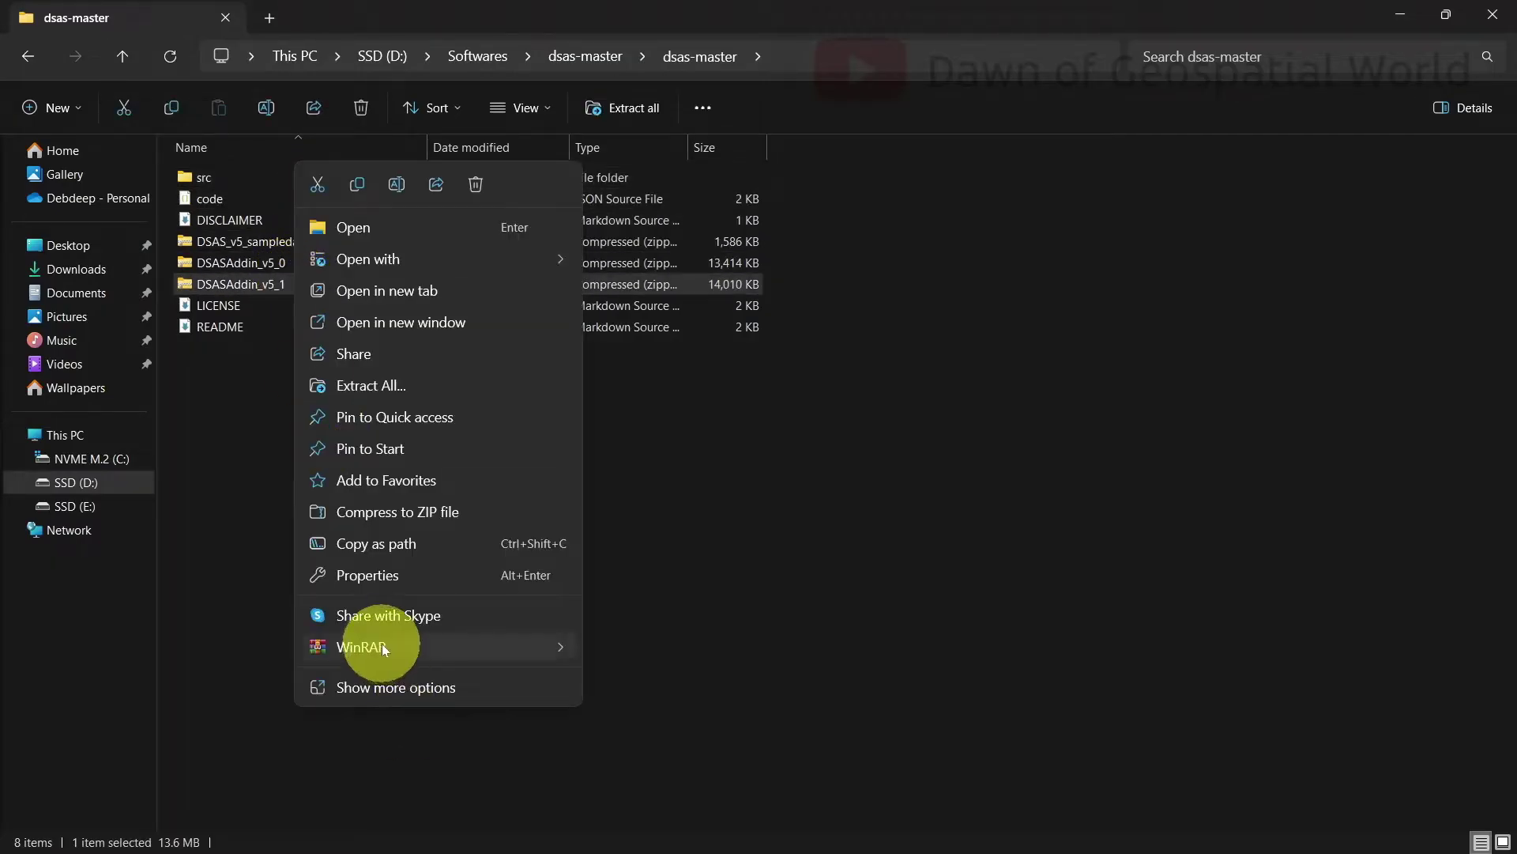
pyautogui.moveTo(385, 648)
pyautogui.click(706, 715)
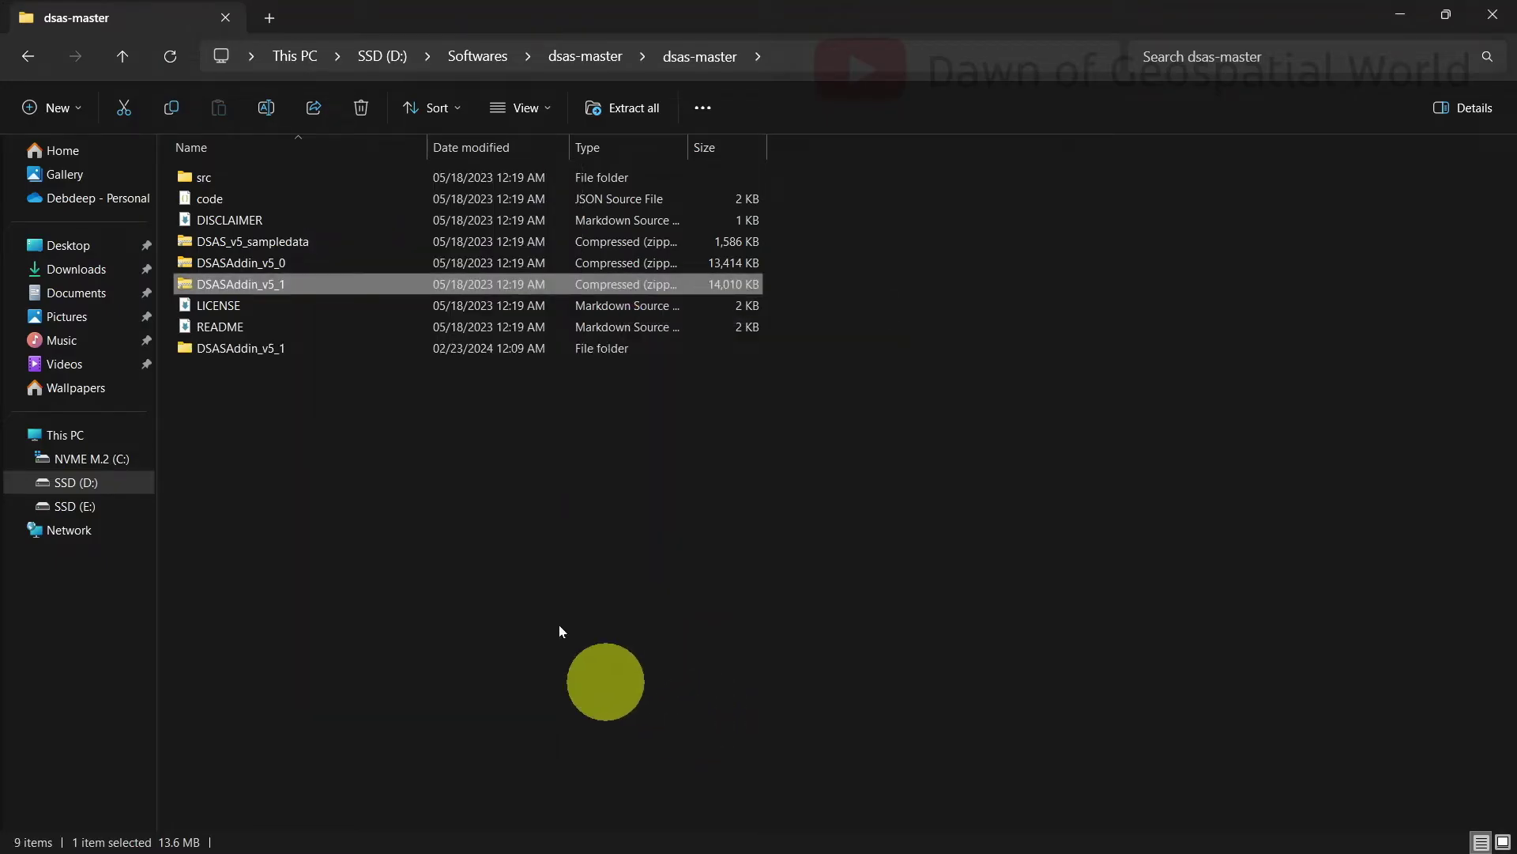
pyautogui.doubleClick(286, 348)
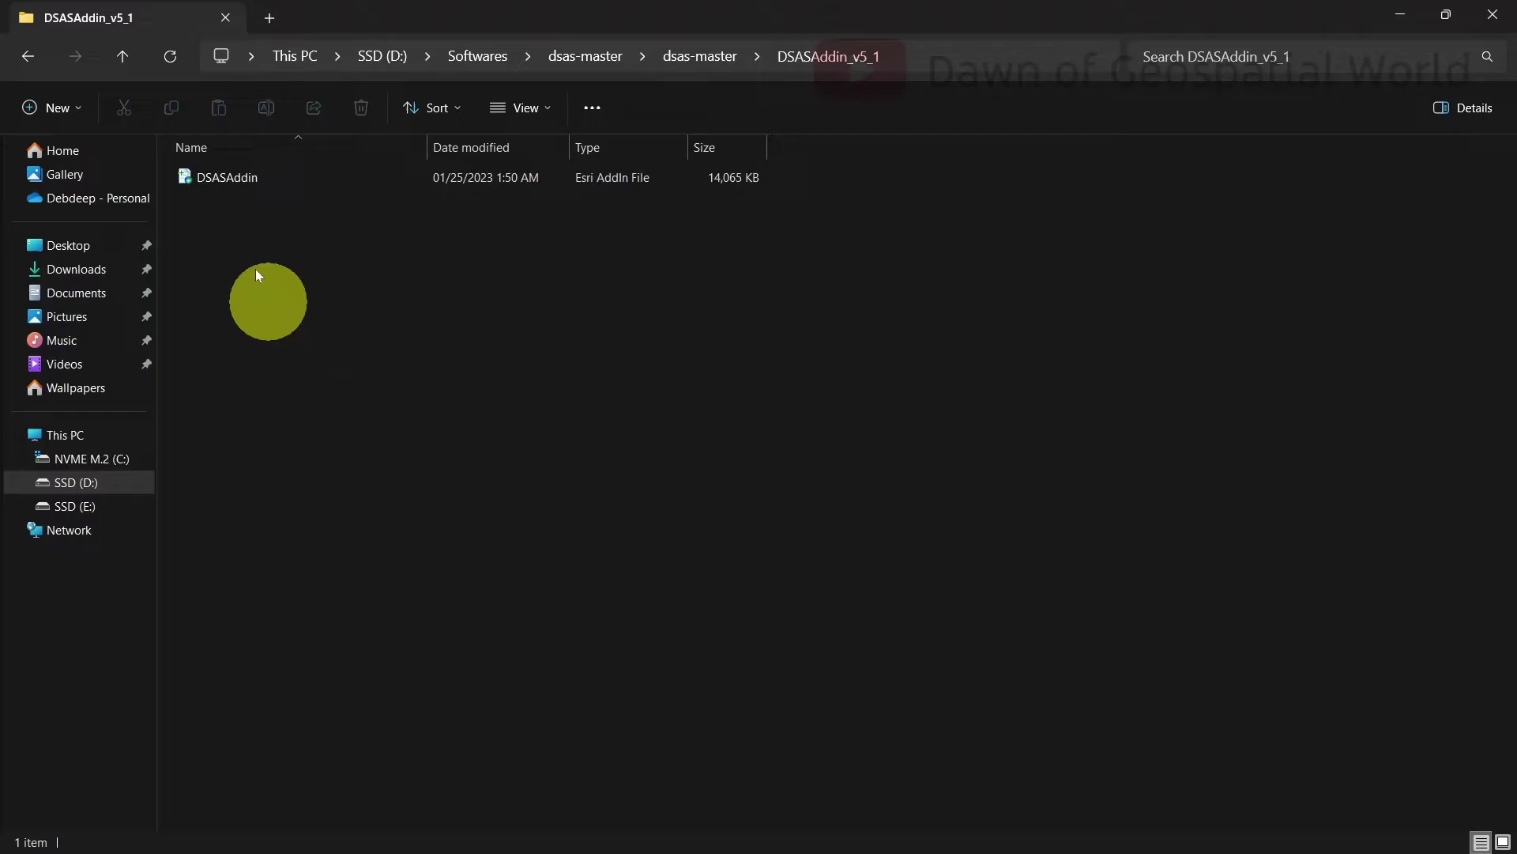
# Install the DSASAddin add-in file into ArcGIS.
pyautogui.click(219, 177)
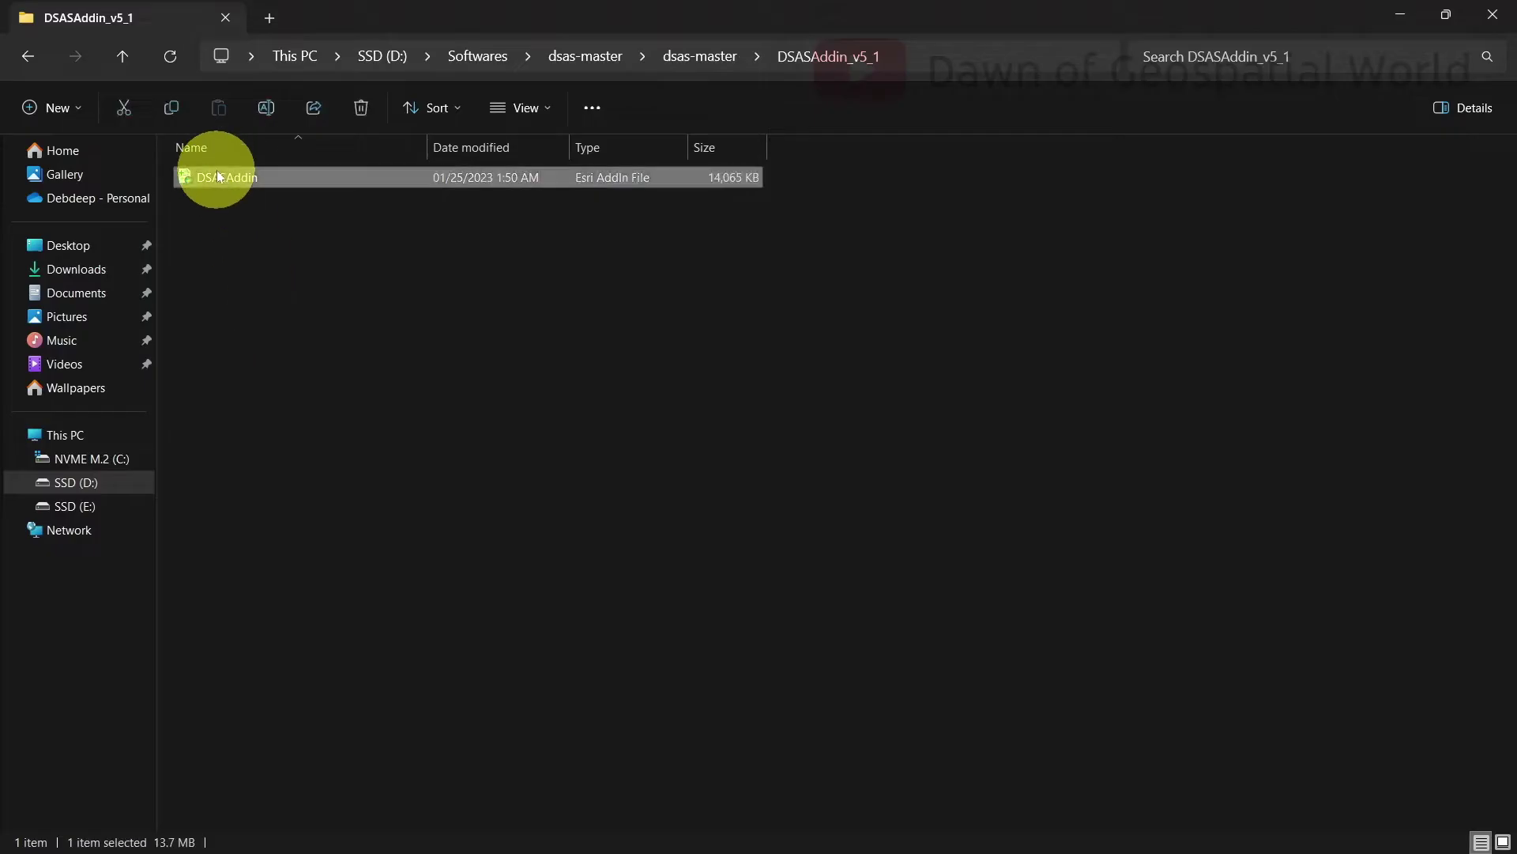
pyautogui.doubleClick(294, 180)
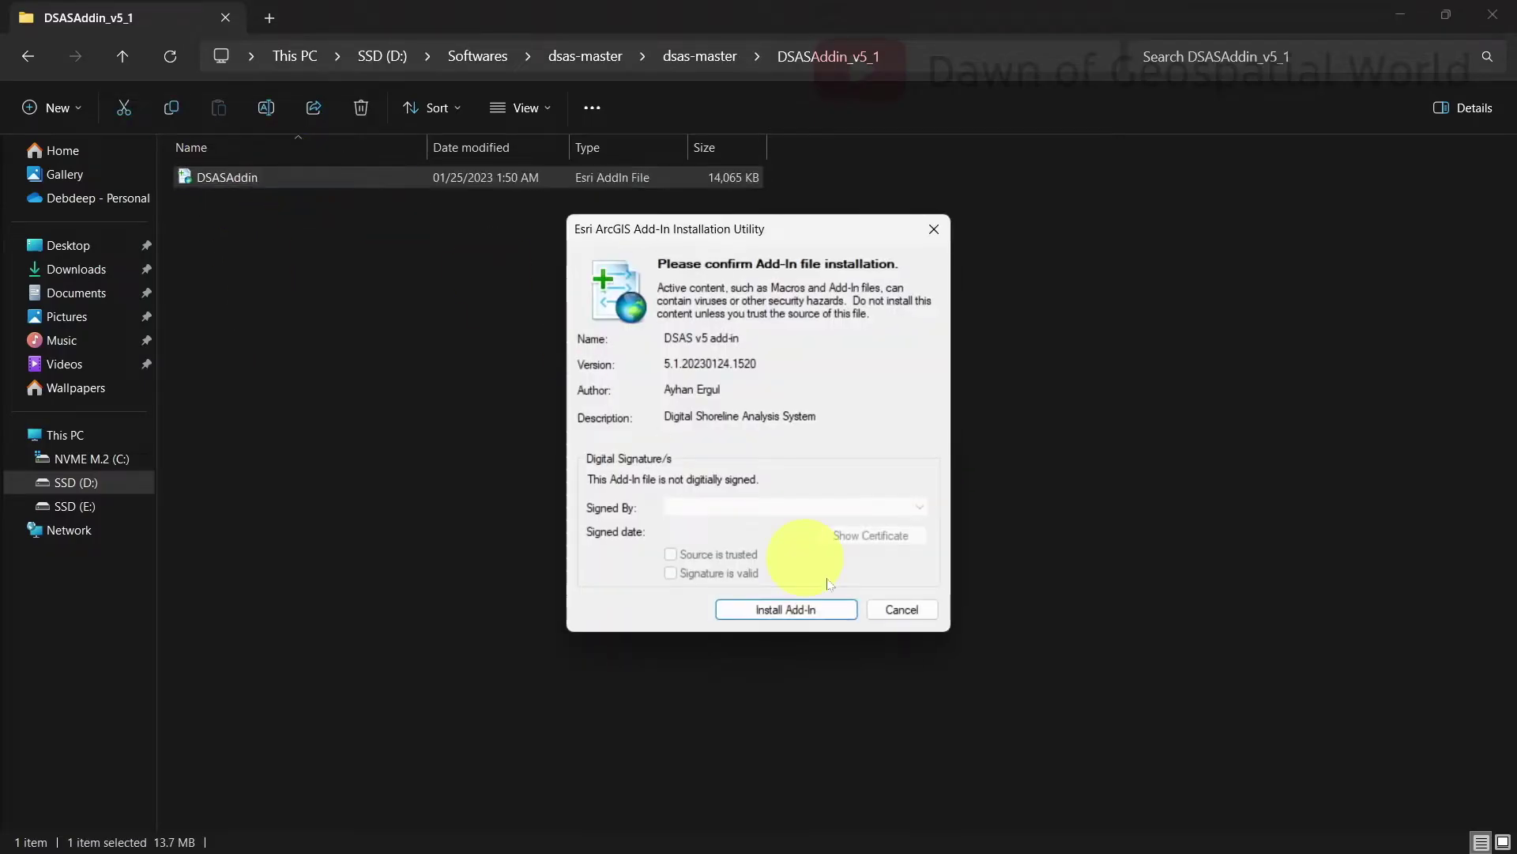
pyautogui.click(824, 609)
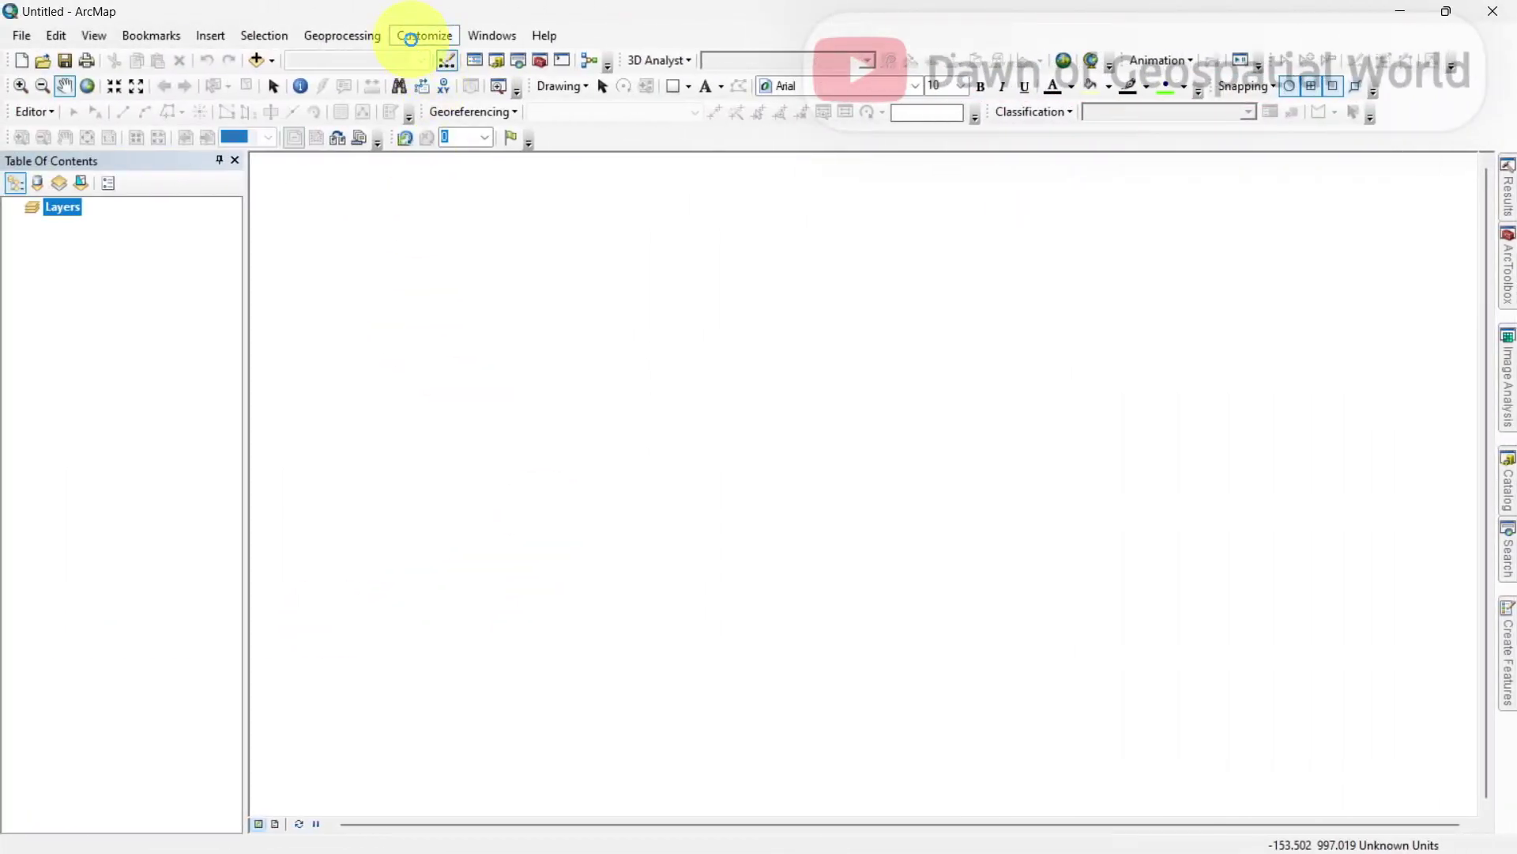
# Review ArcMap's Extensions list and close it.
pyautogui.click(414, 40)
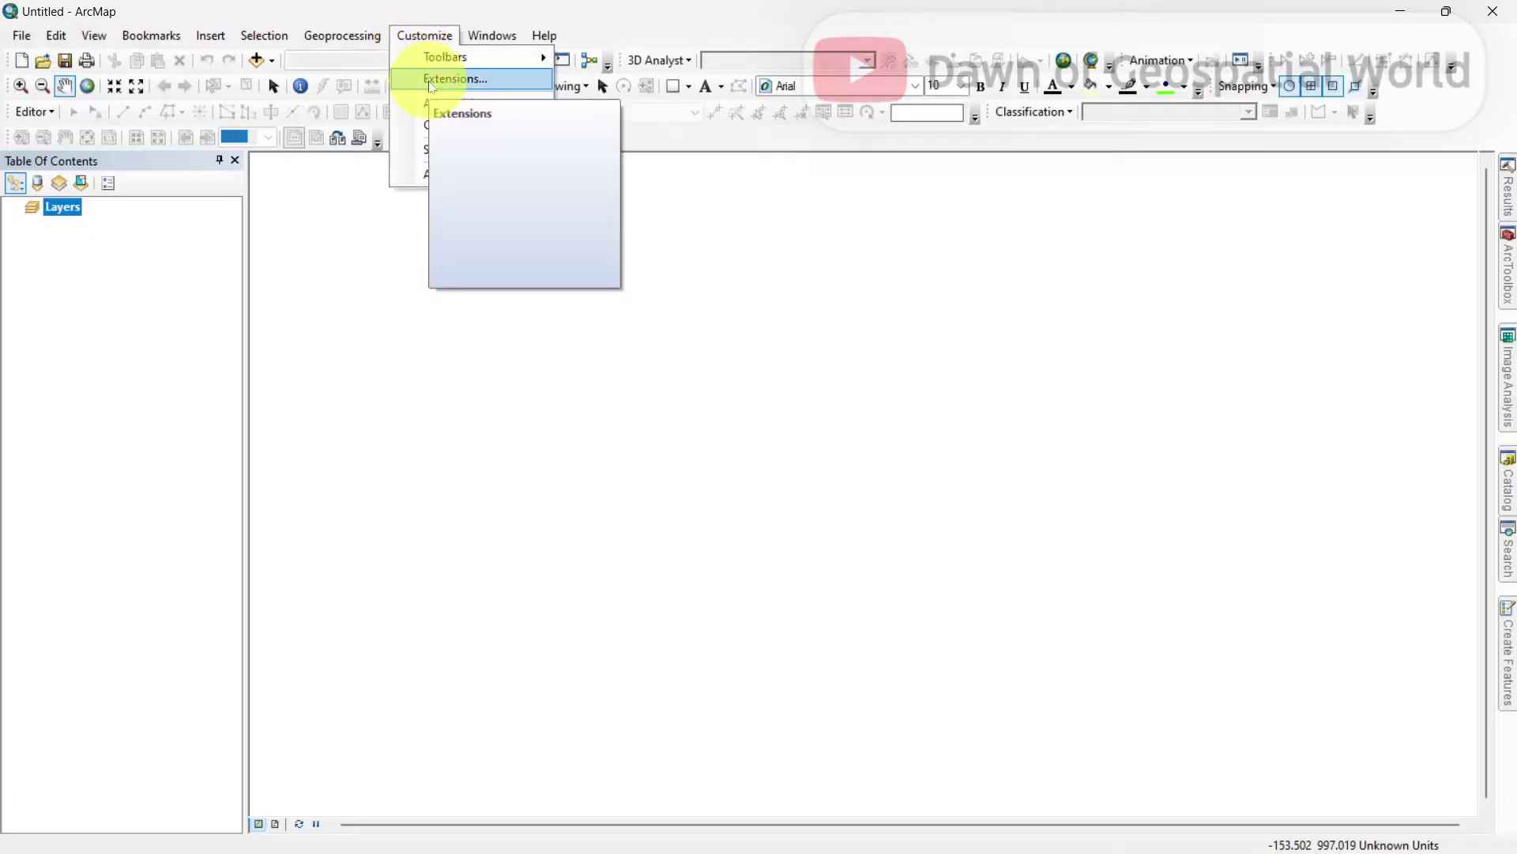
pyautogui.click(425, 78)
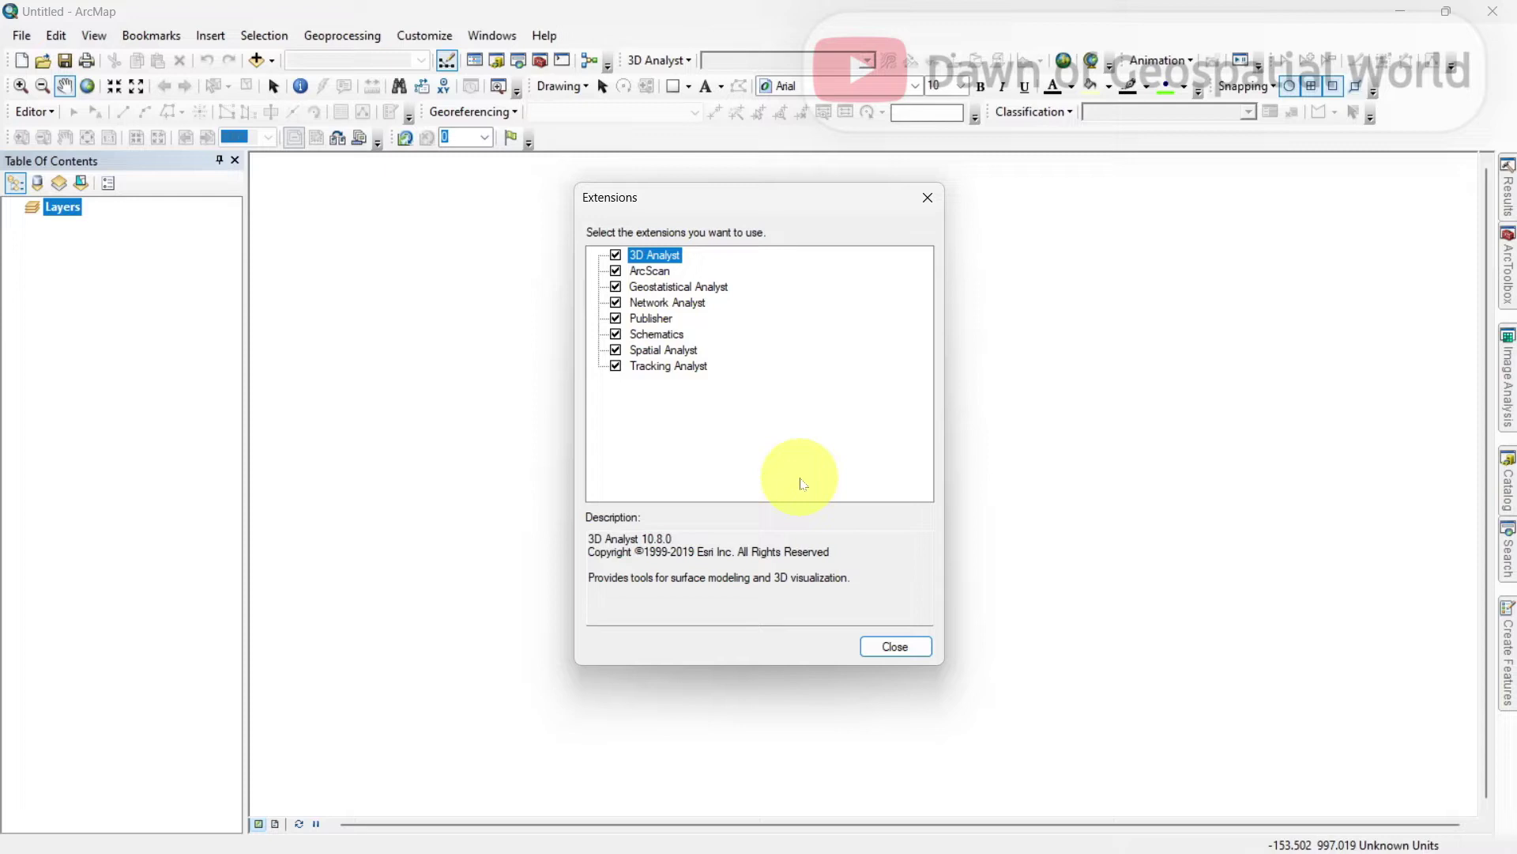
pyautogui.click(896, 646)
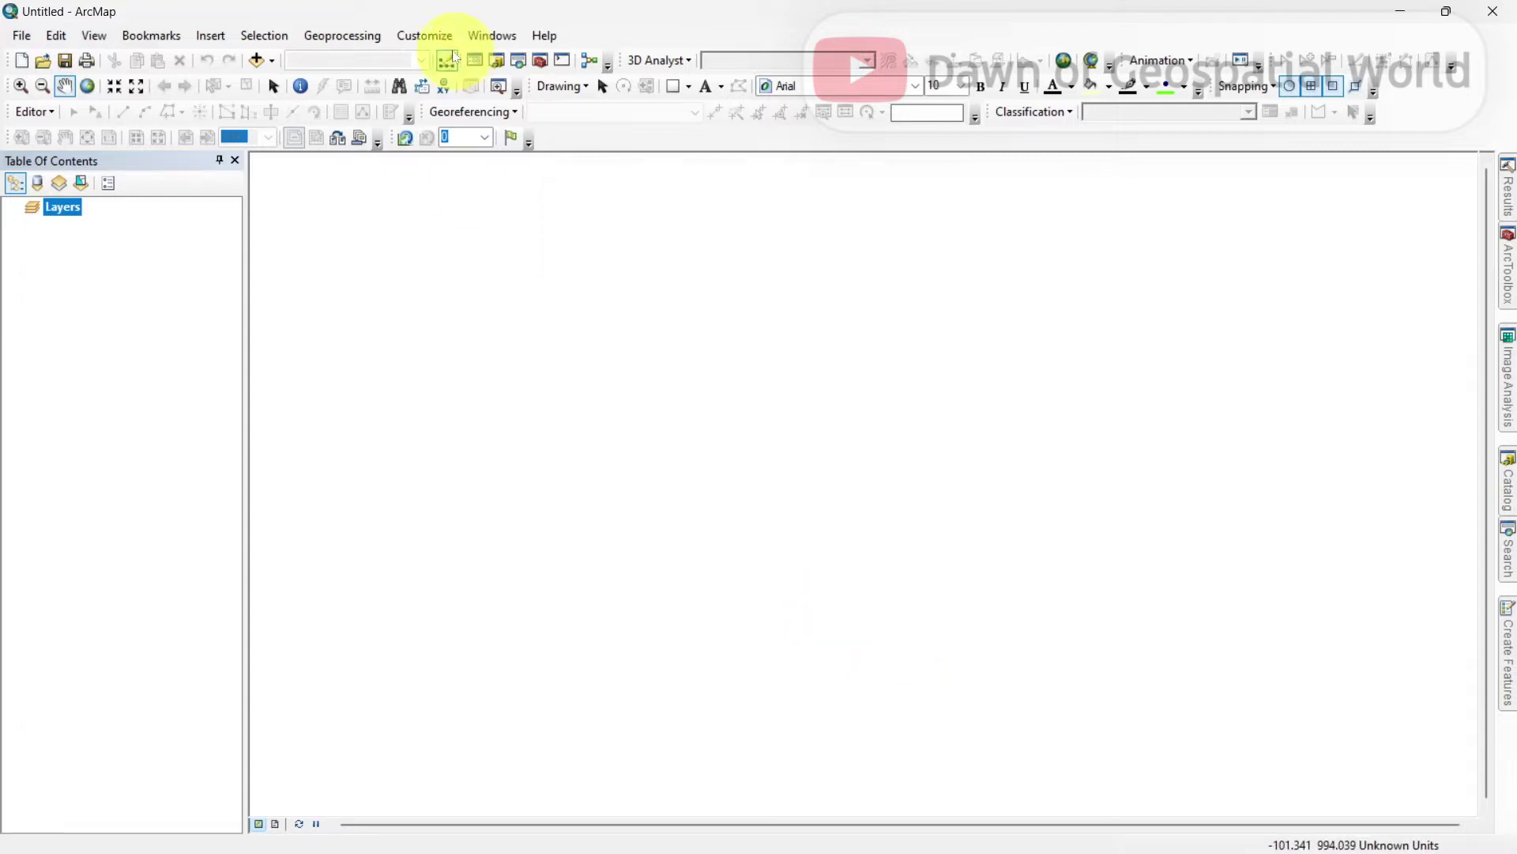
# Check in the Add-In Manager that DSAS v5, version 5.1, is installed.
pyautogui.click(424, 36)
pyautogui.click(468, 107)
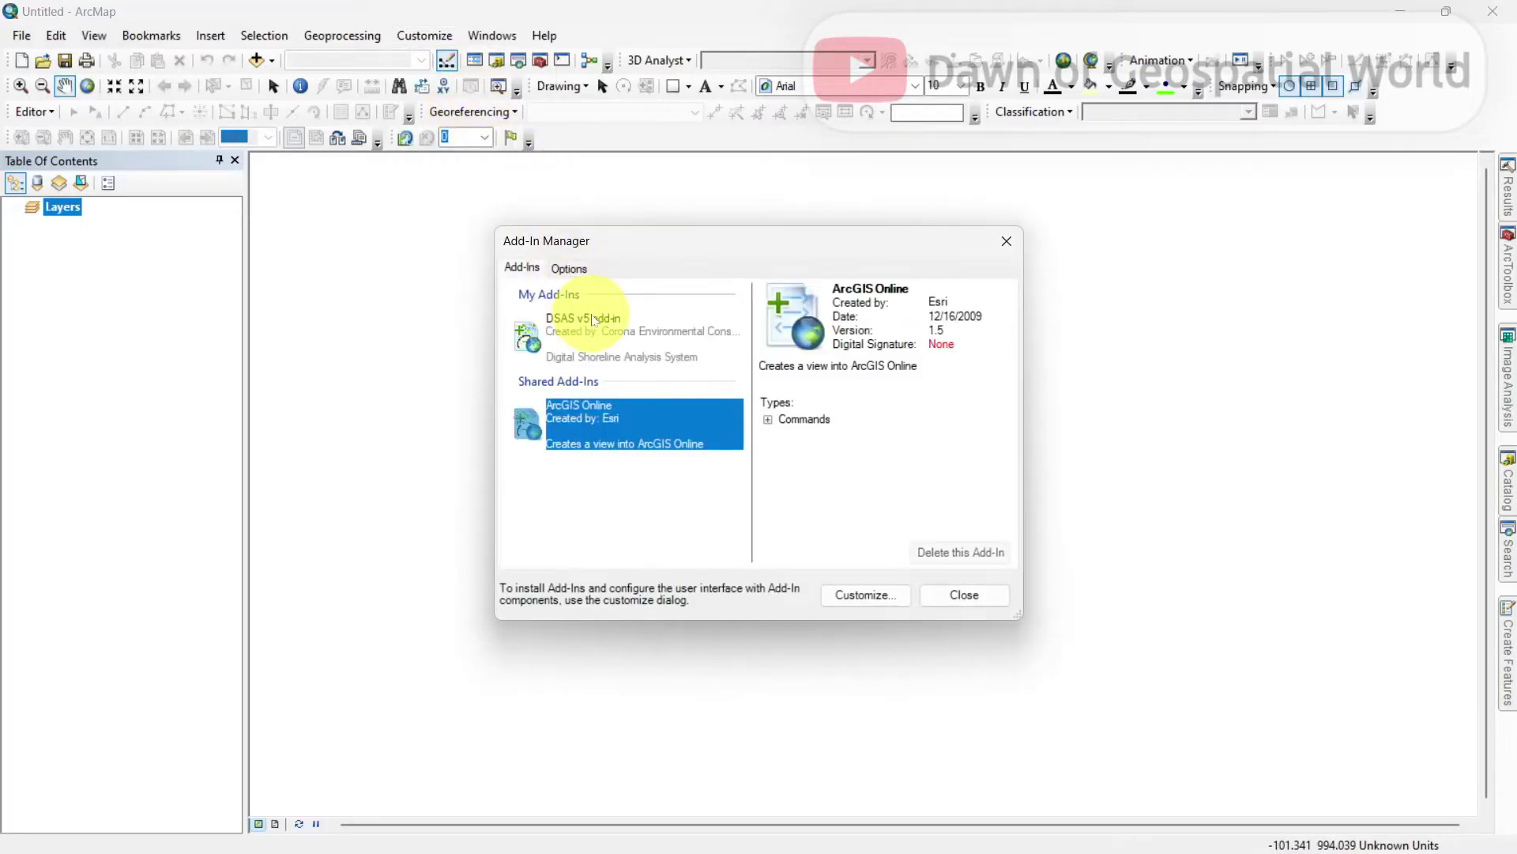
pyautogui.click(581, 339)
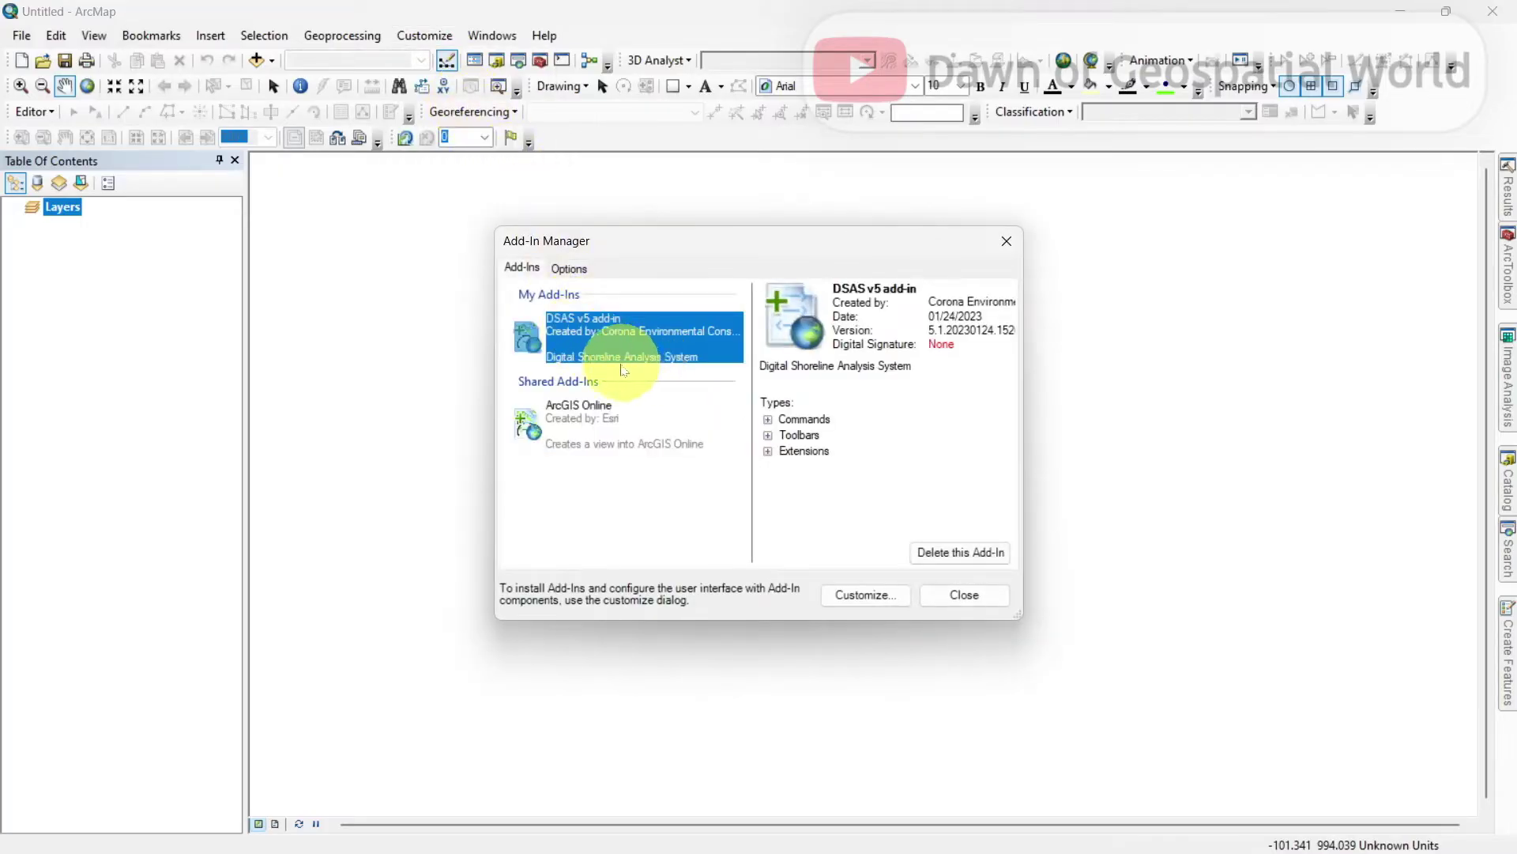
pyautogui.click(965, 595)
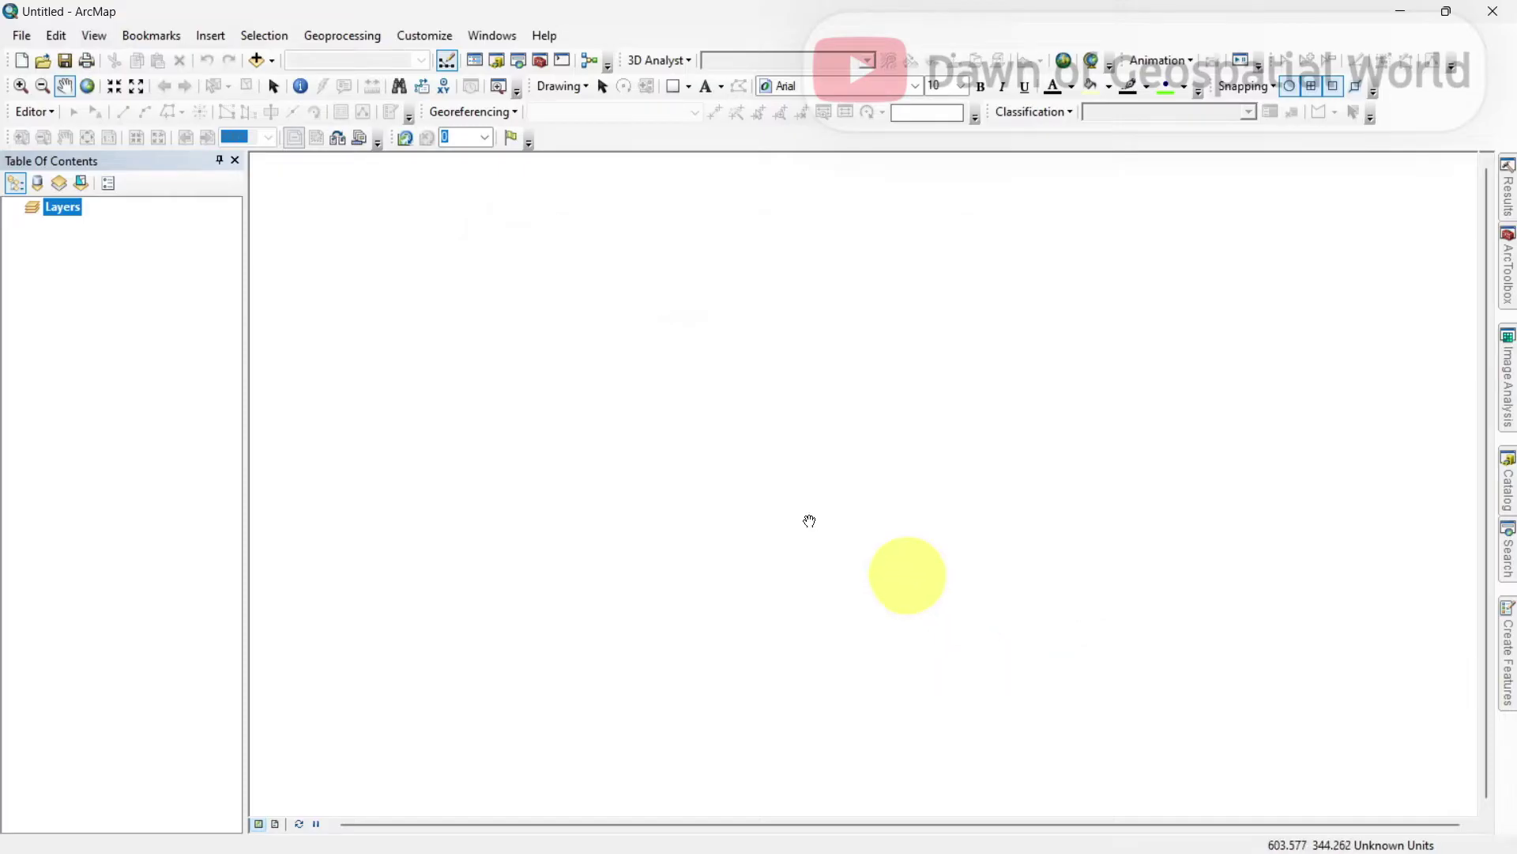
# Enable the DSAS v5 Toolbar in ArcMap.
pyautogui.click(398, 36)
pyautogui.moveTo(435, 57)
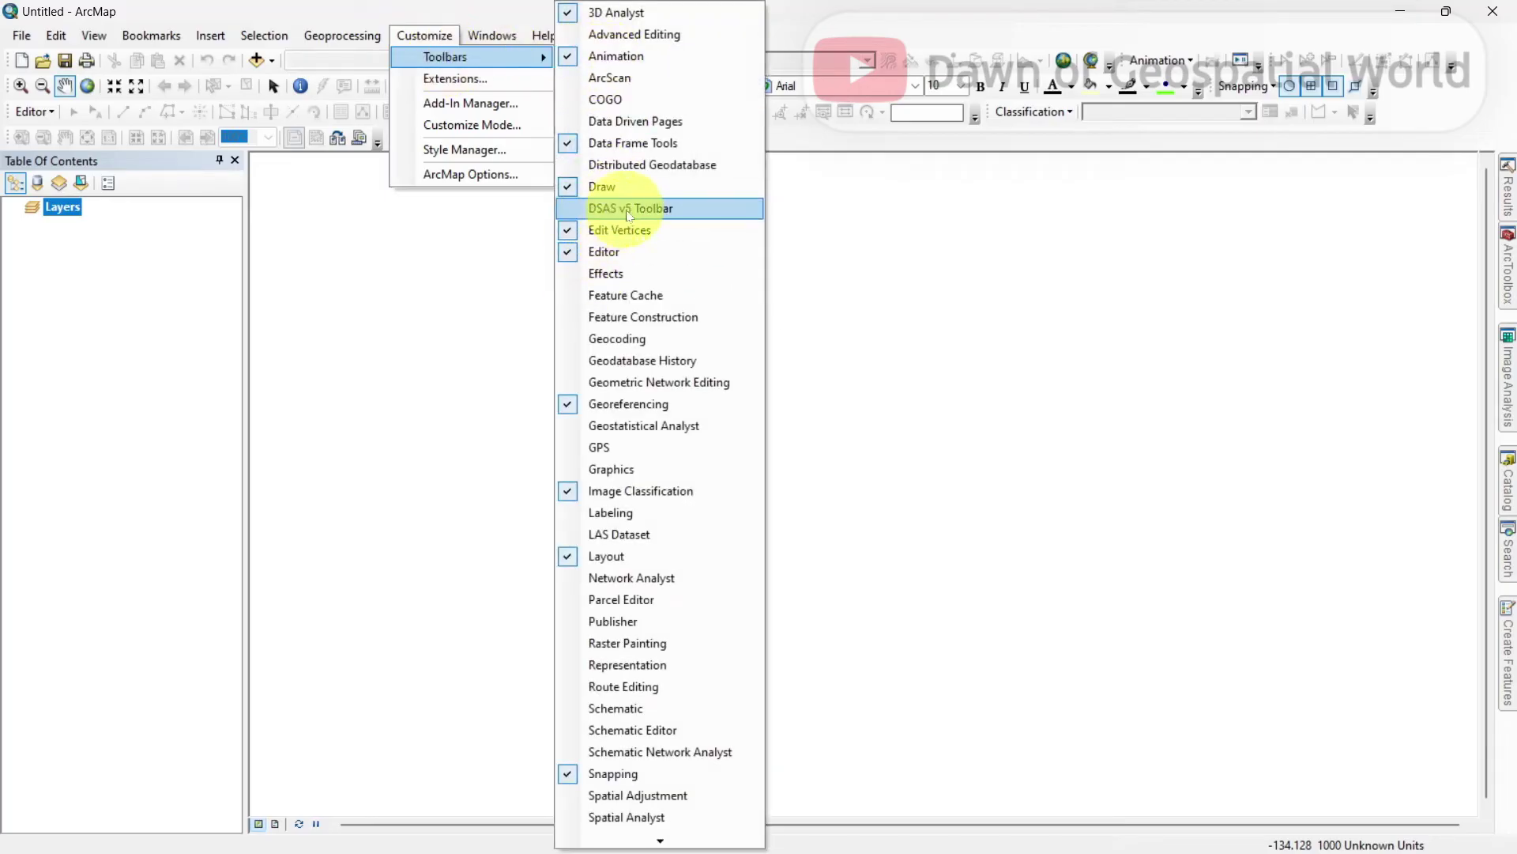
pyautogui.click(690, 213)
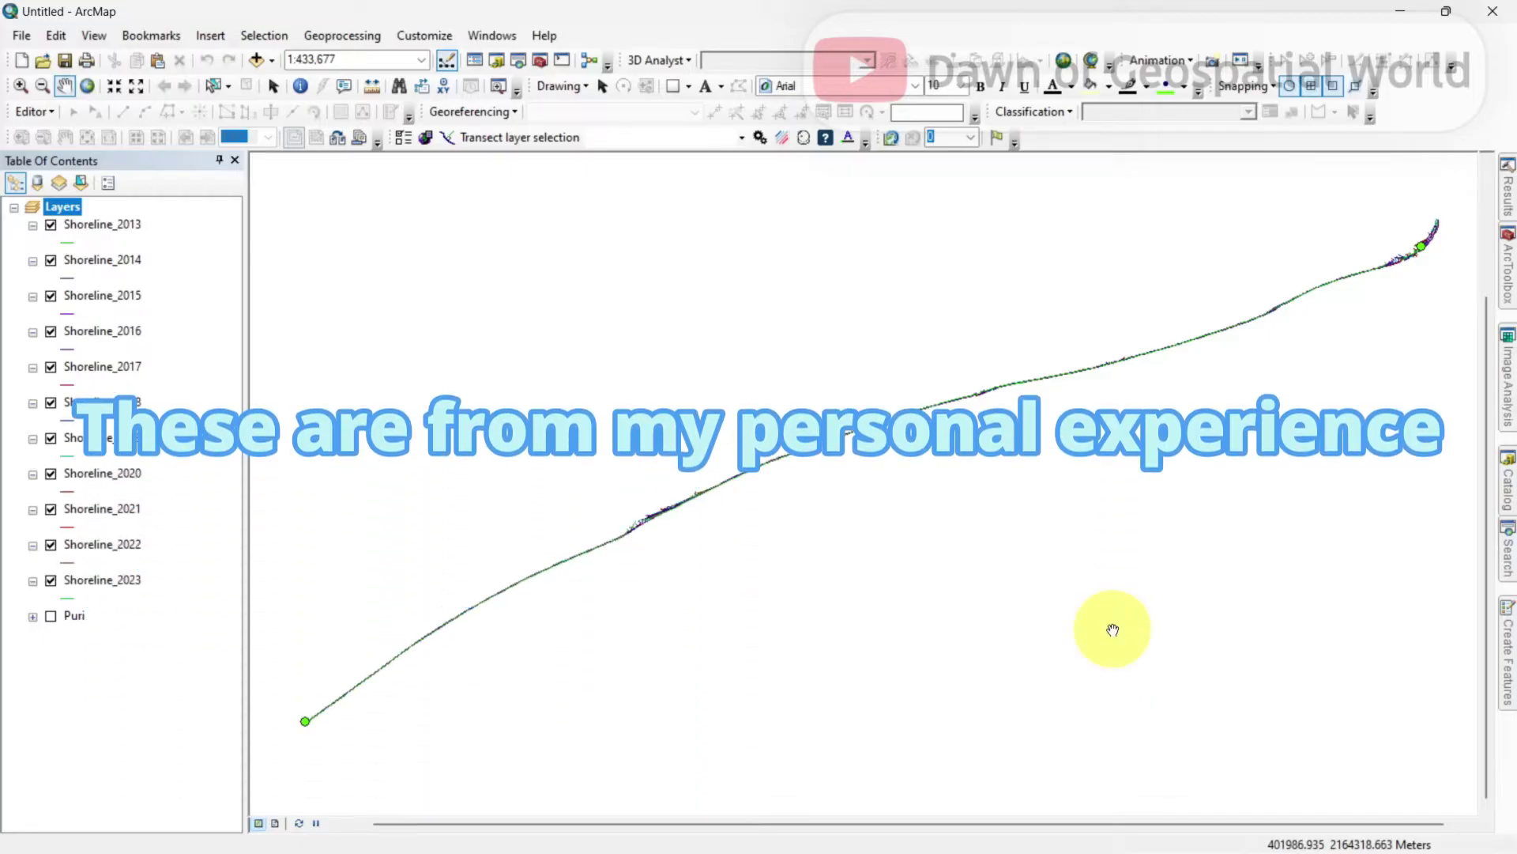
# Set the data frame's coordinate system to WGS 1984 UTM Zone 45N.
pyautogui.rightClick(1115, 636)
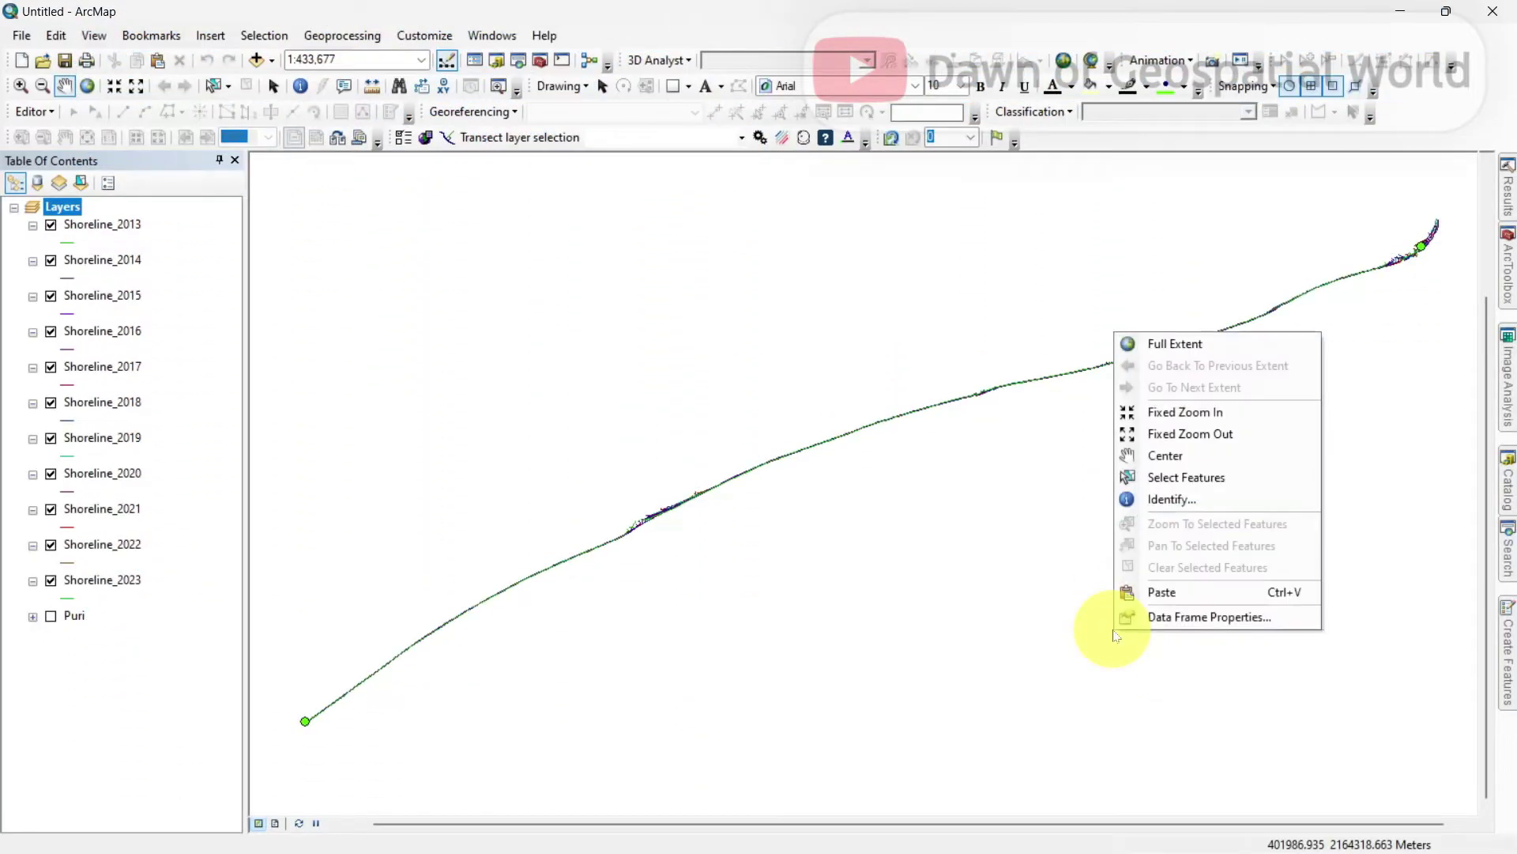
pyautogui.click(1152, 617)
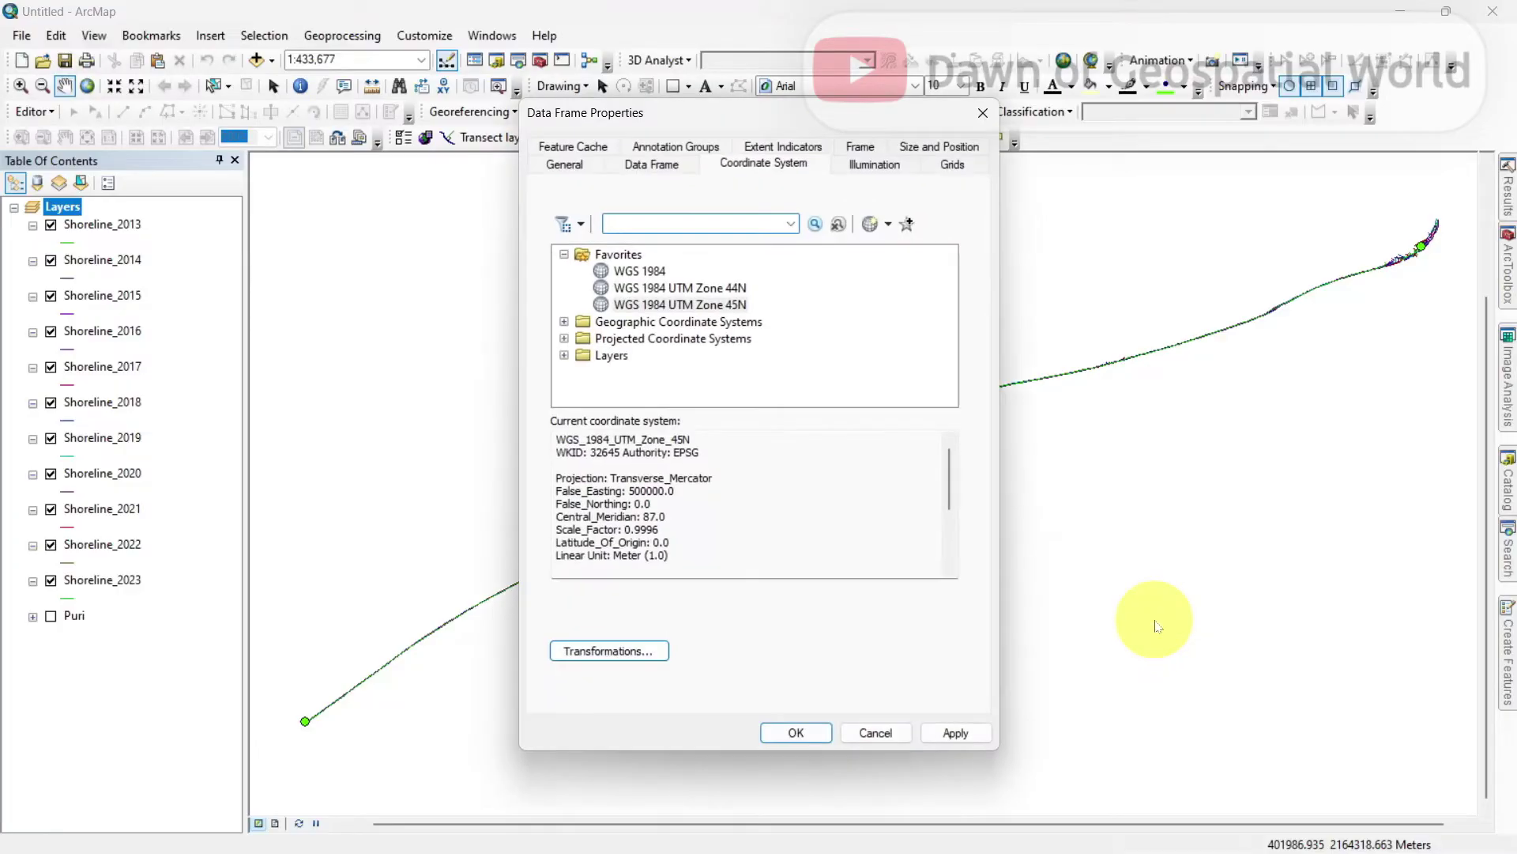
pyautogui.click(716, 307)
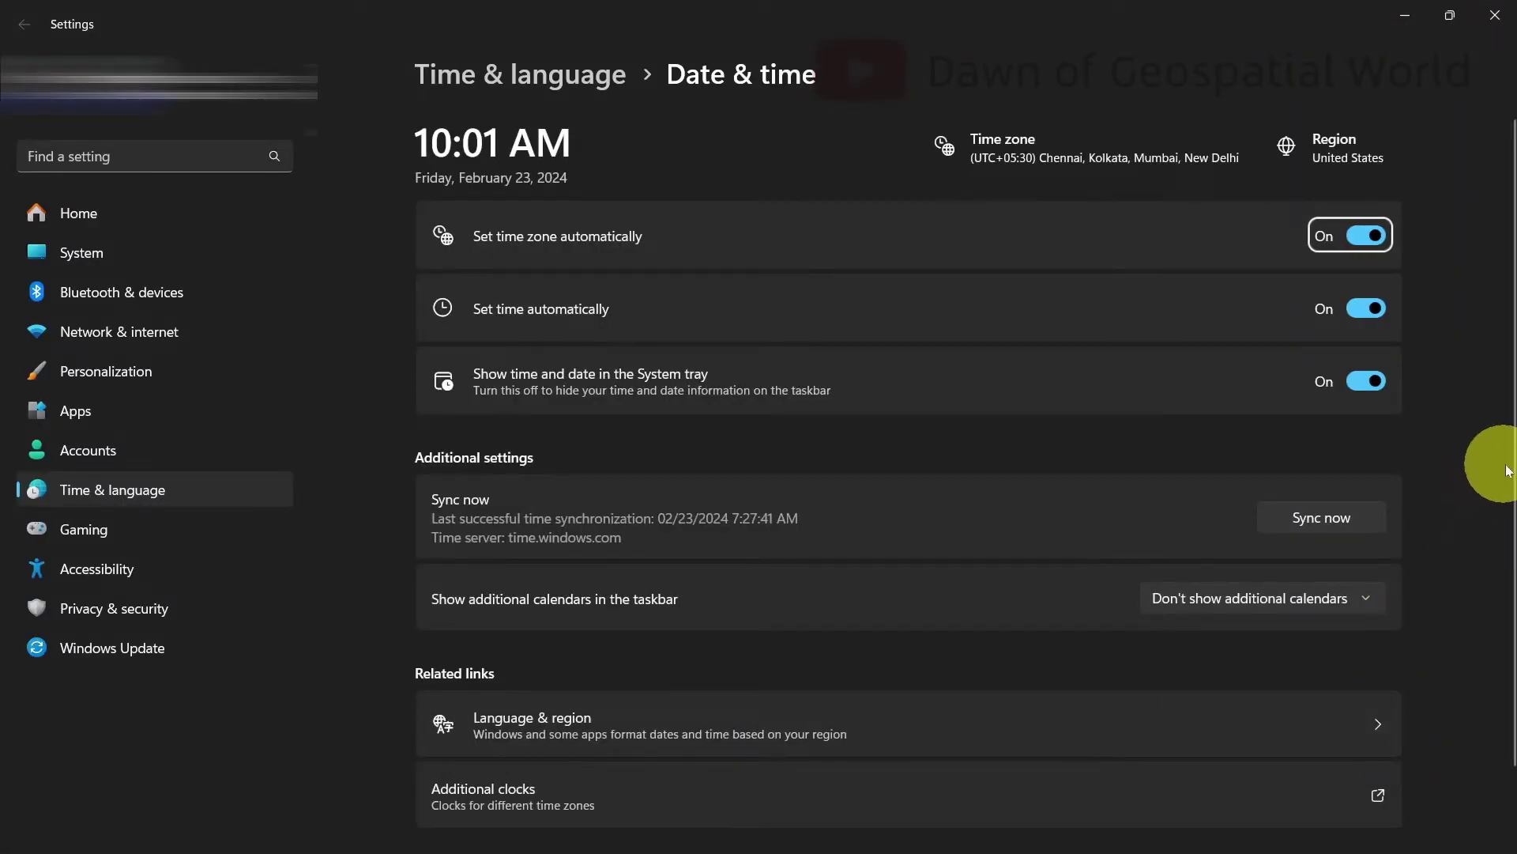
# Confirm the Windows region is United States with English (United States) regional format.
pyautogui.click(1117, 722)
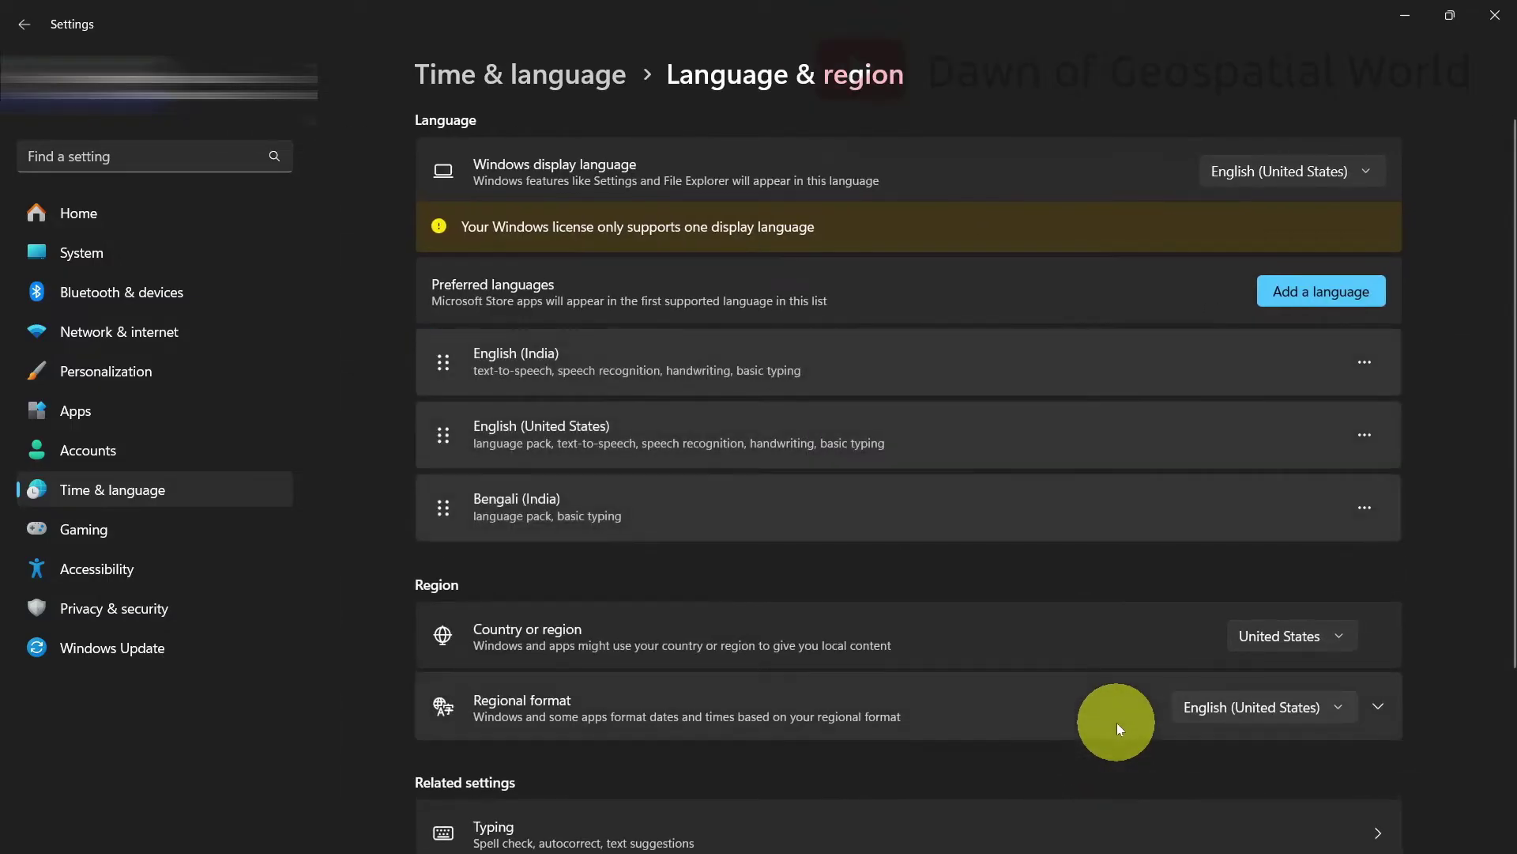
pyautogui.click(1328, 634)
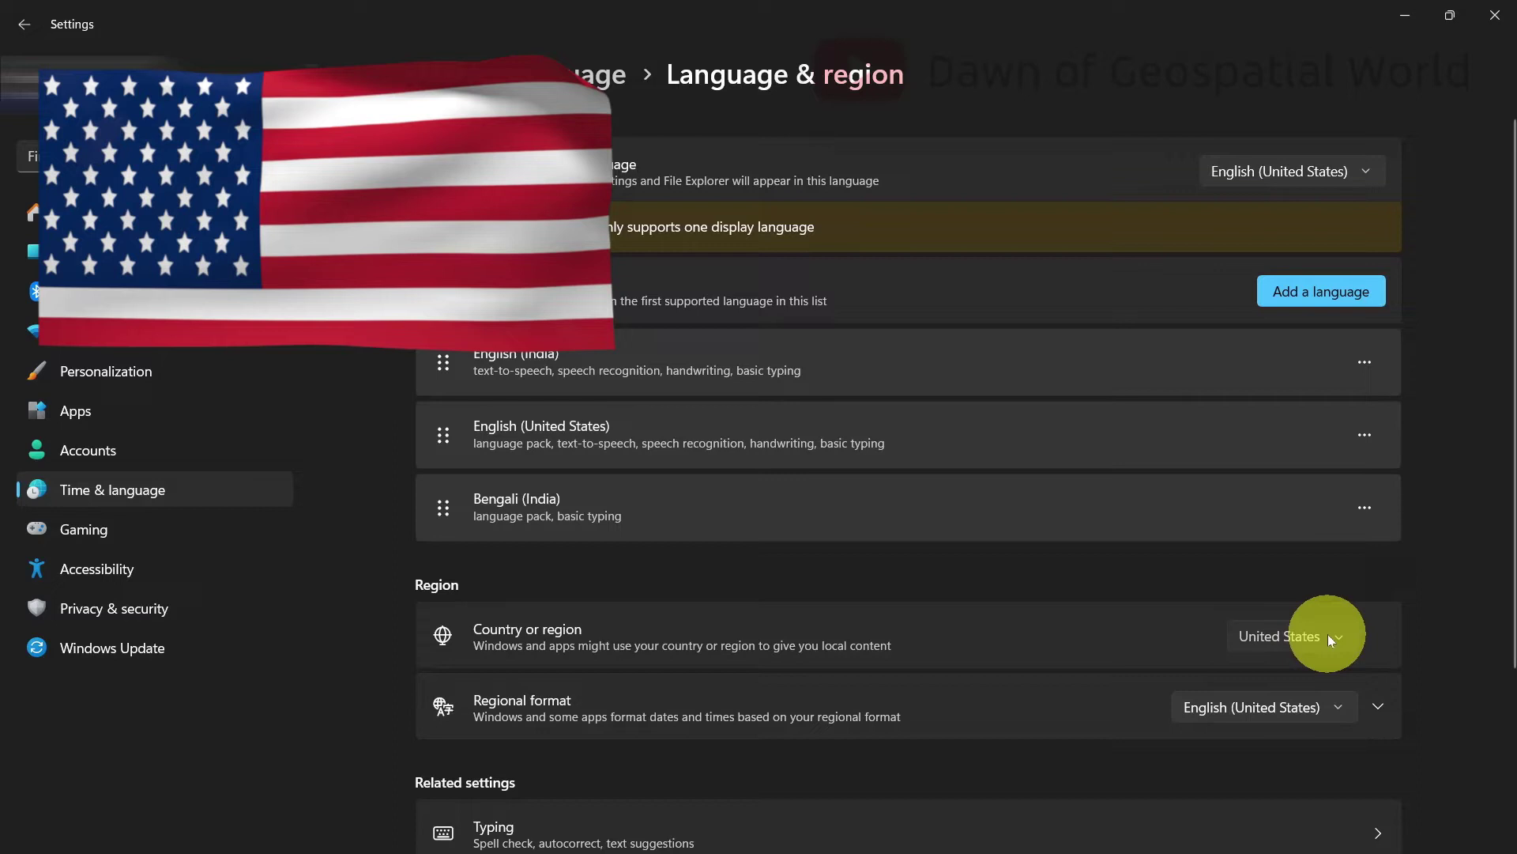
pyautogui.click(1328, 634)
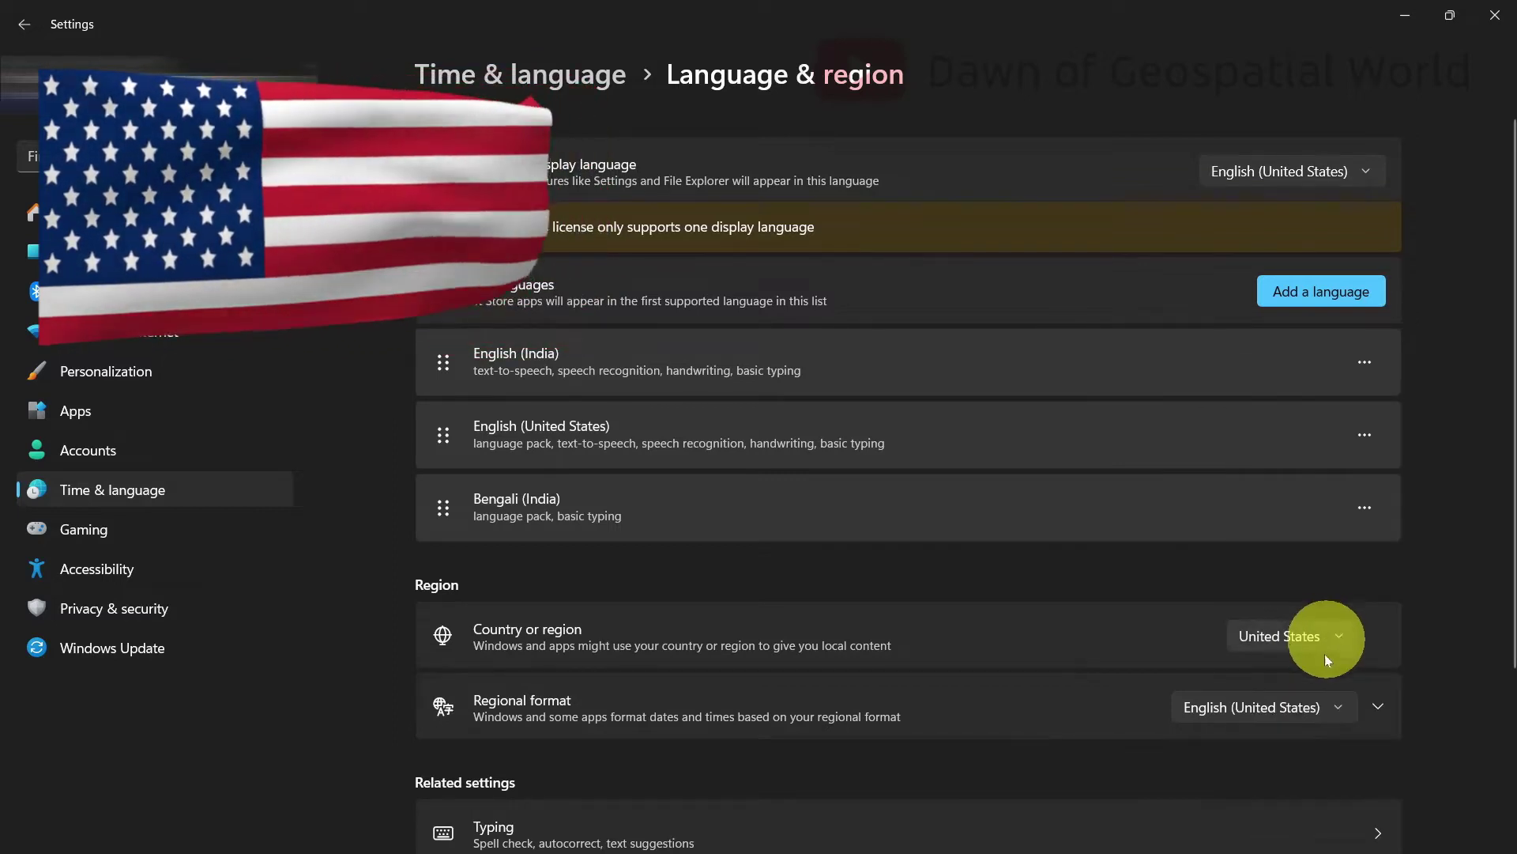
pyautogui.click(1327, 704)
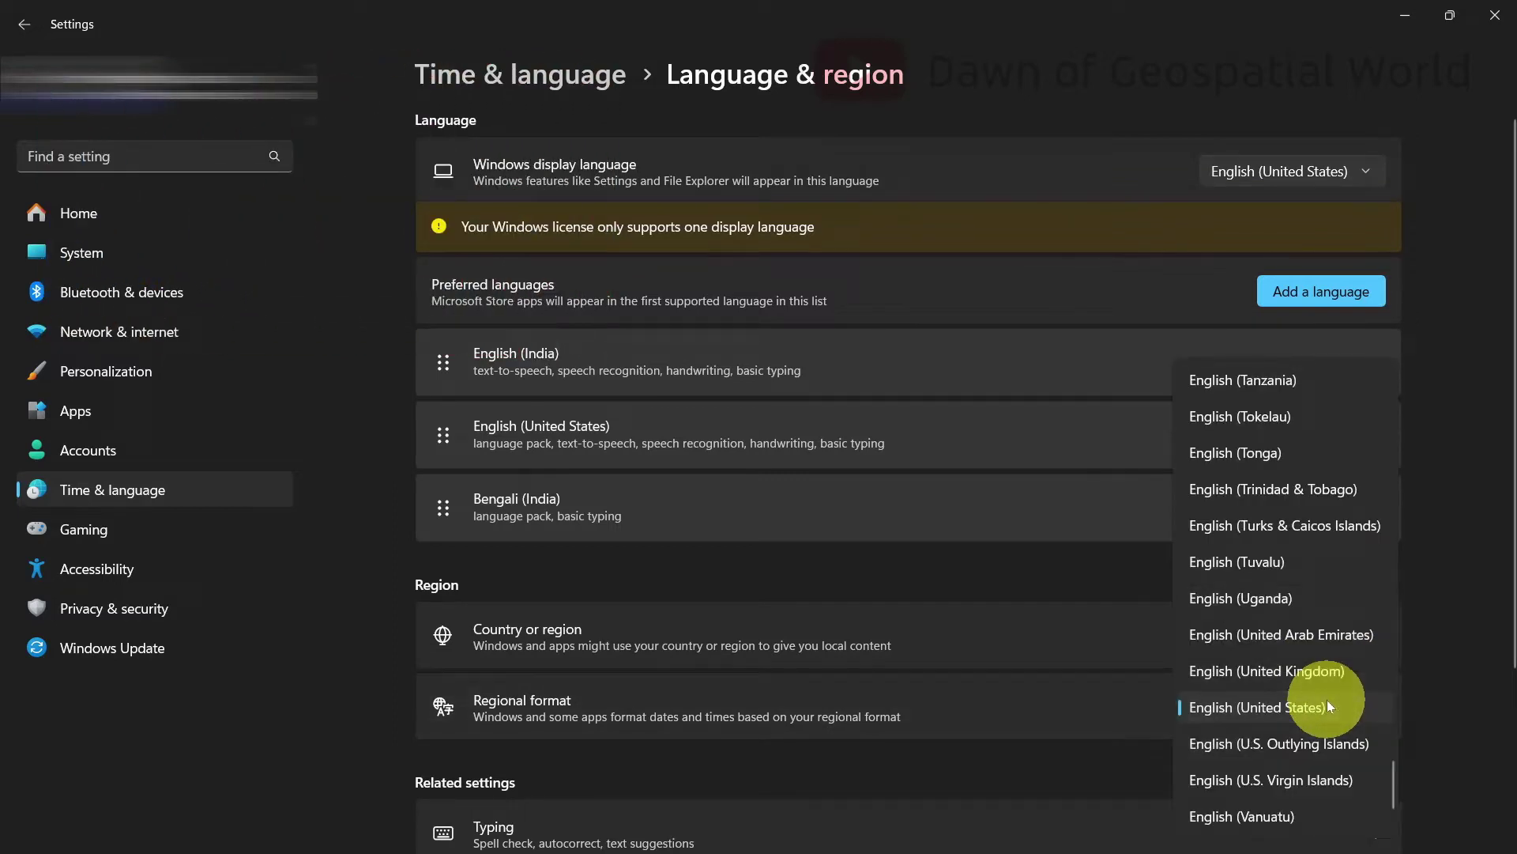
pyautogui.click(1327, 706)
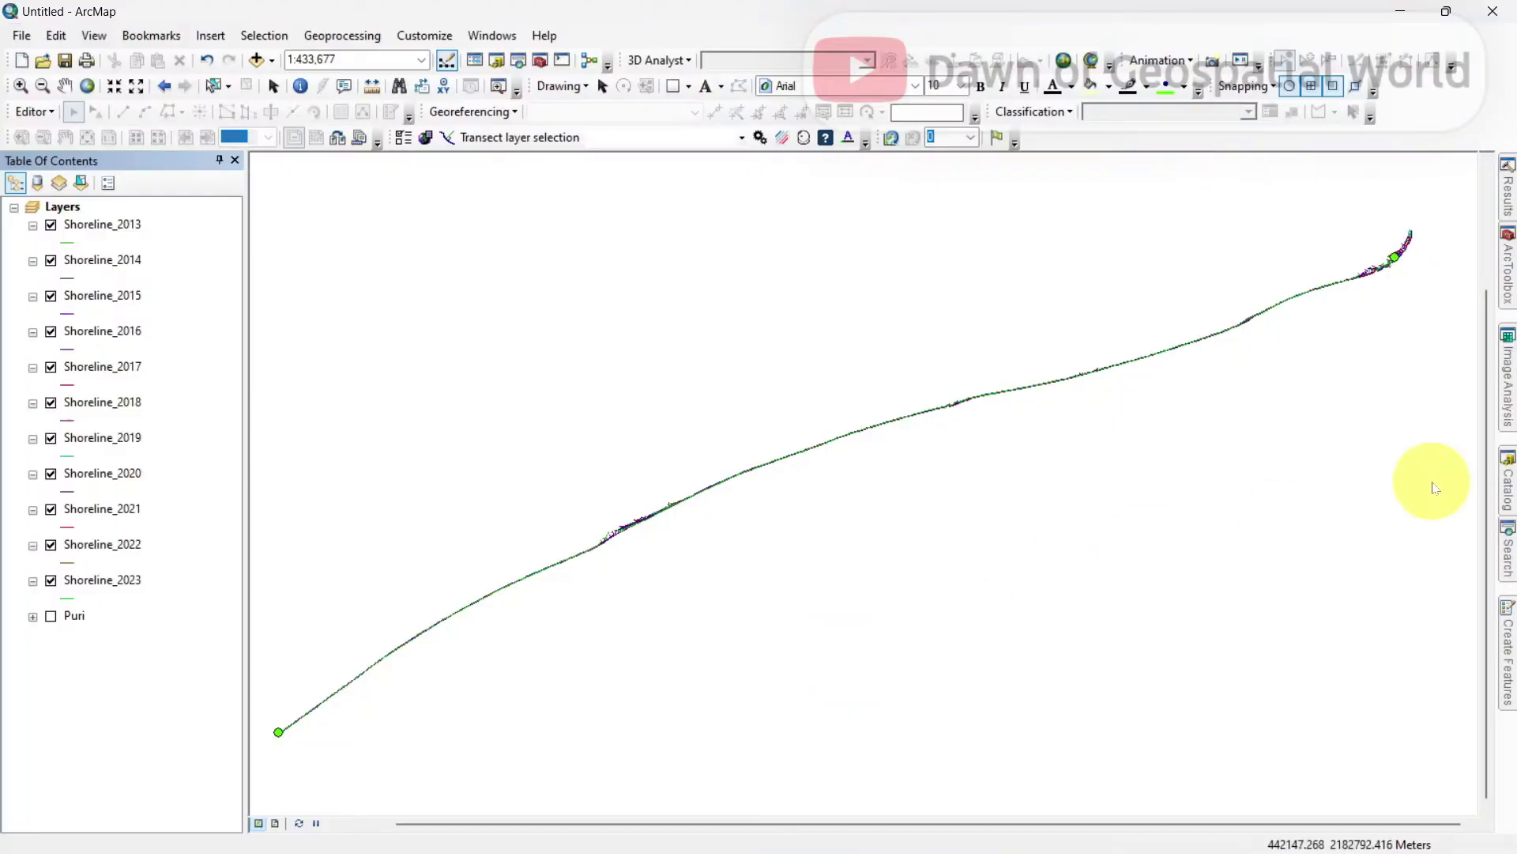
# Create a personal geodatabase in the Shoreline Change folder and rename it 2013-2023.mdb.
pyautogui.click(1507, 482)
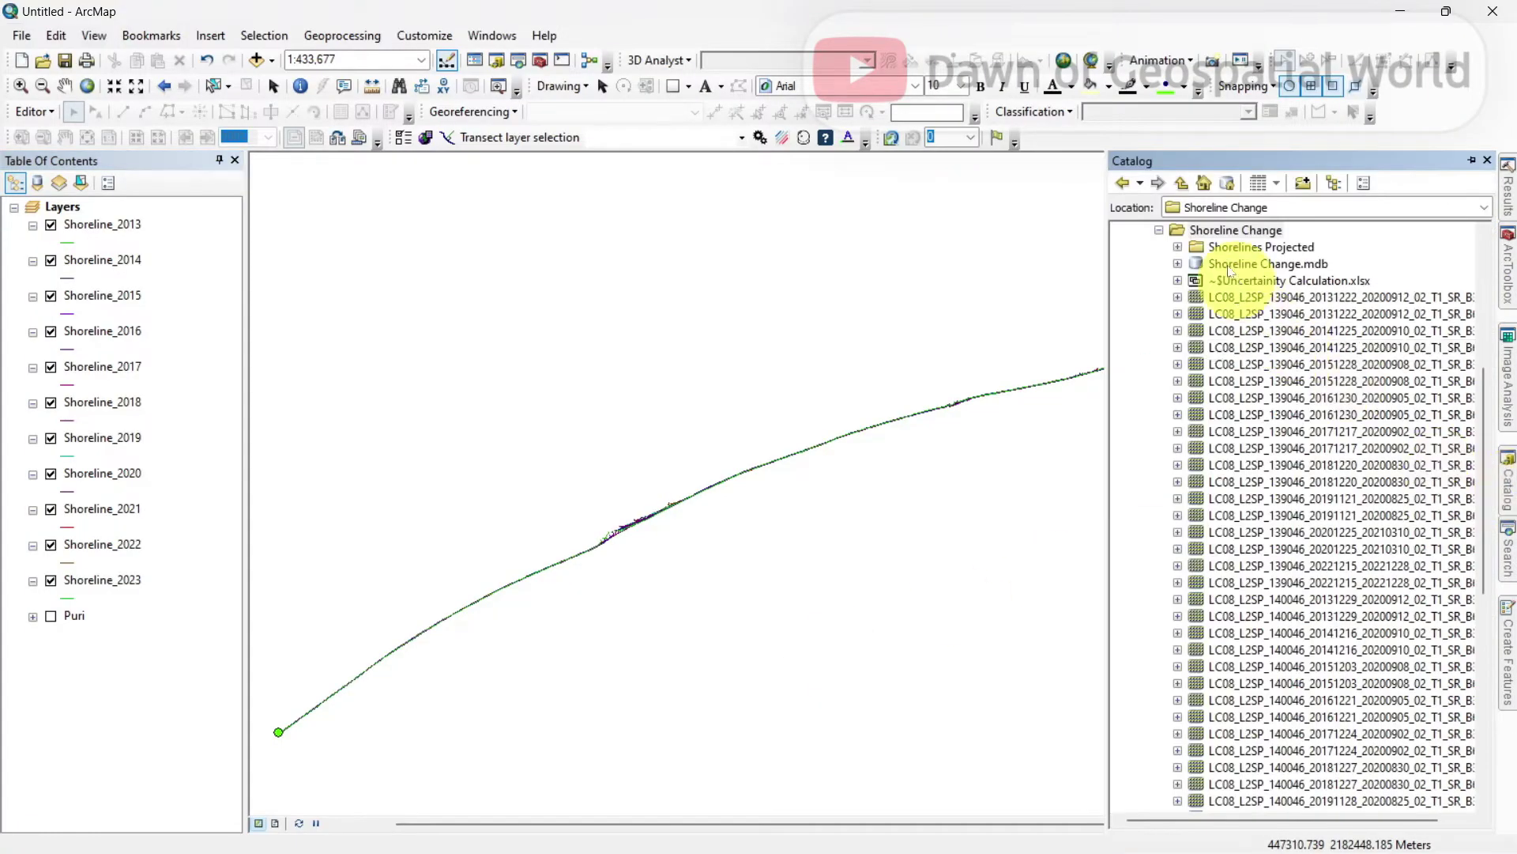
pyautogui.rightClick(1210, 234)
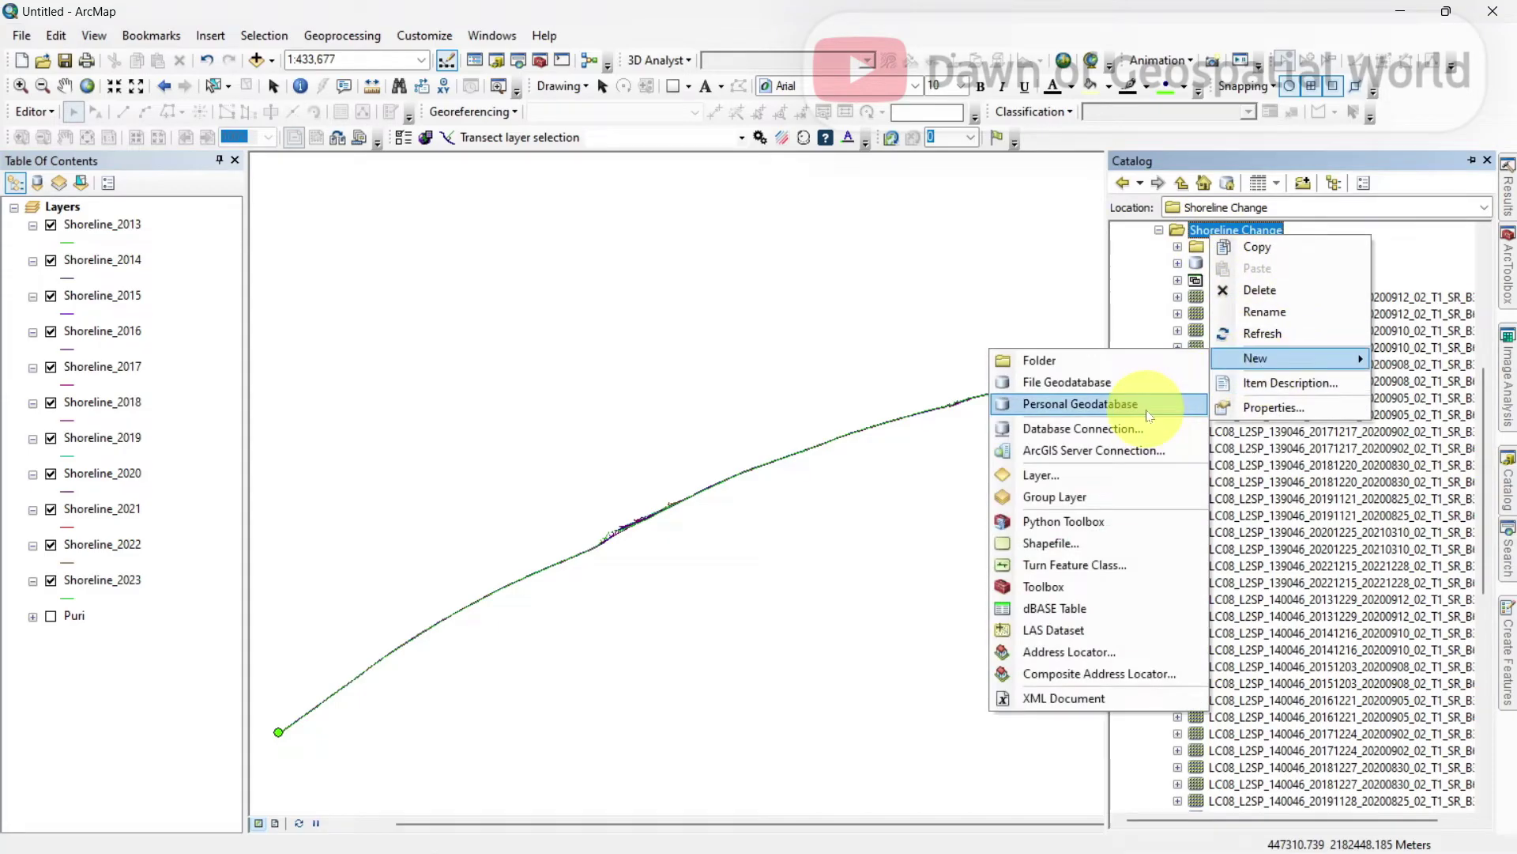
pyautogui.click(1146, 399)
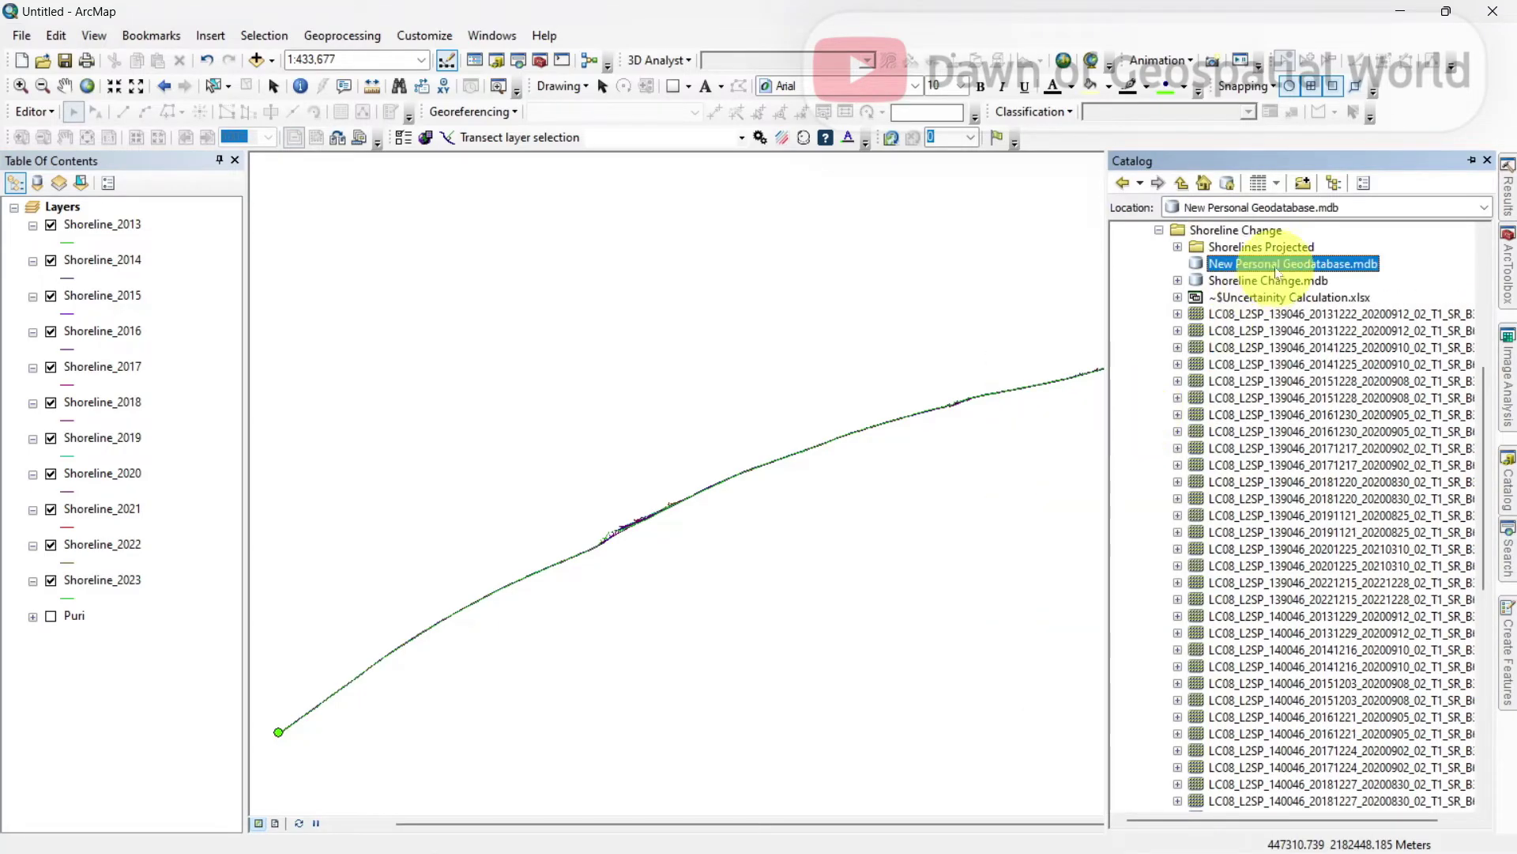
pyautogui.rightClick(1274, 270)
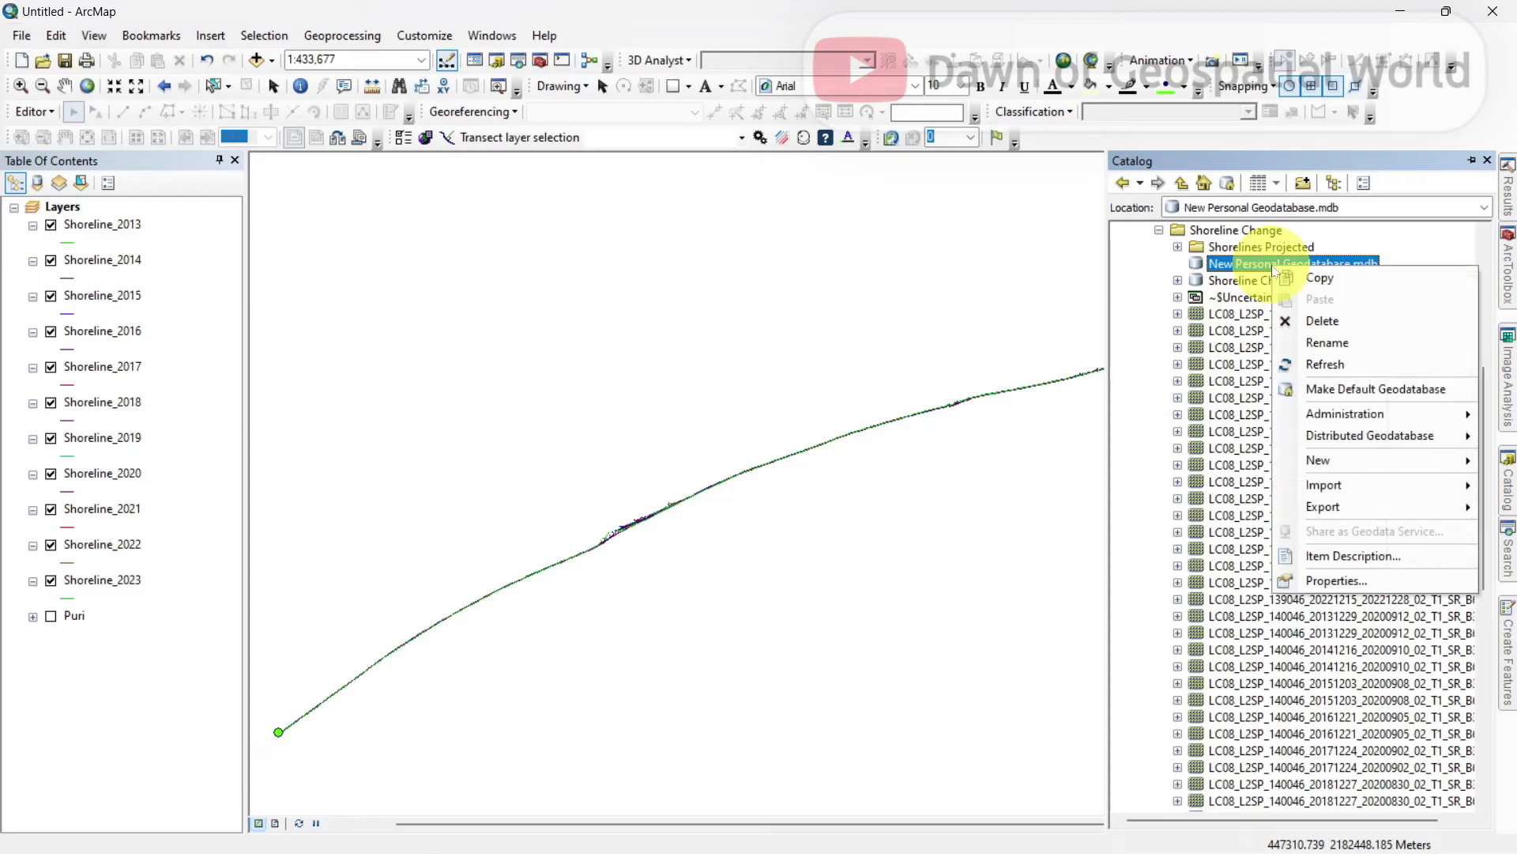
pyautogui.click(1314, 346)
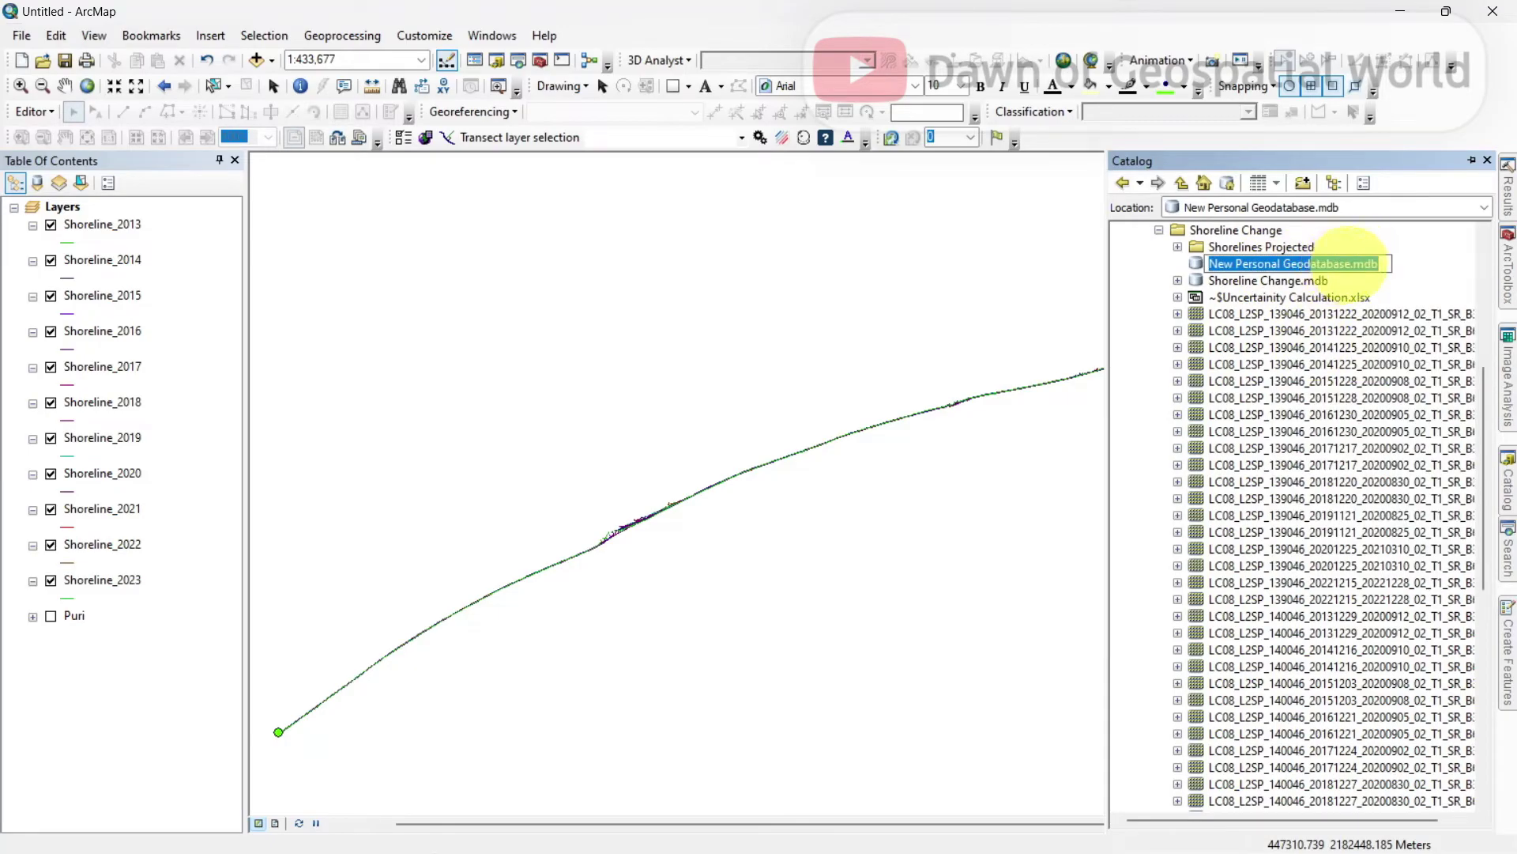
pyautogui.moveTo(1351, 264); pyautogui.dragTo(1150, 272)
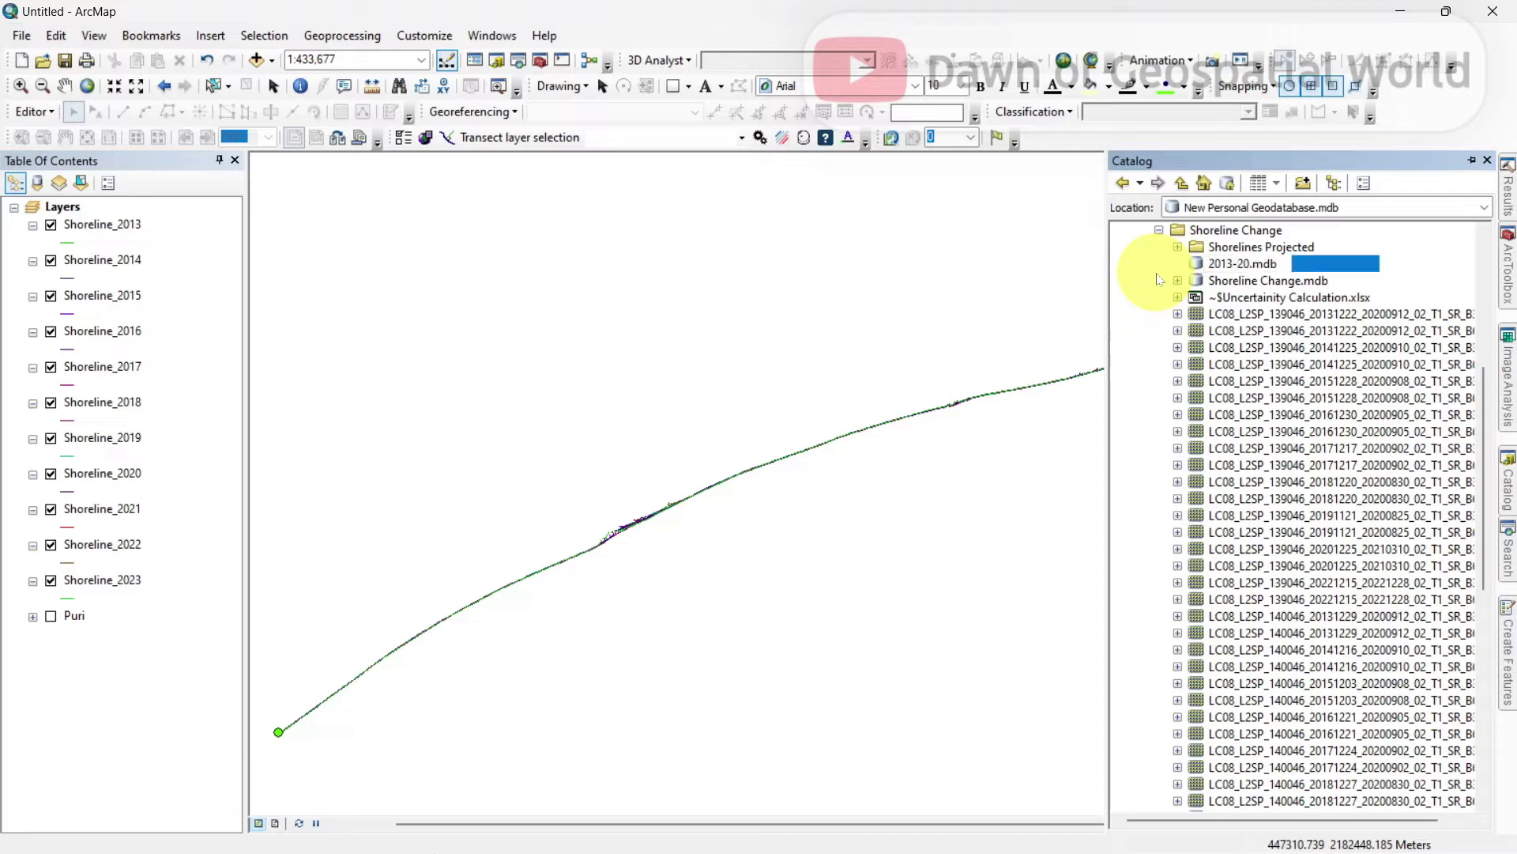
pyautogui.press('Return')
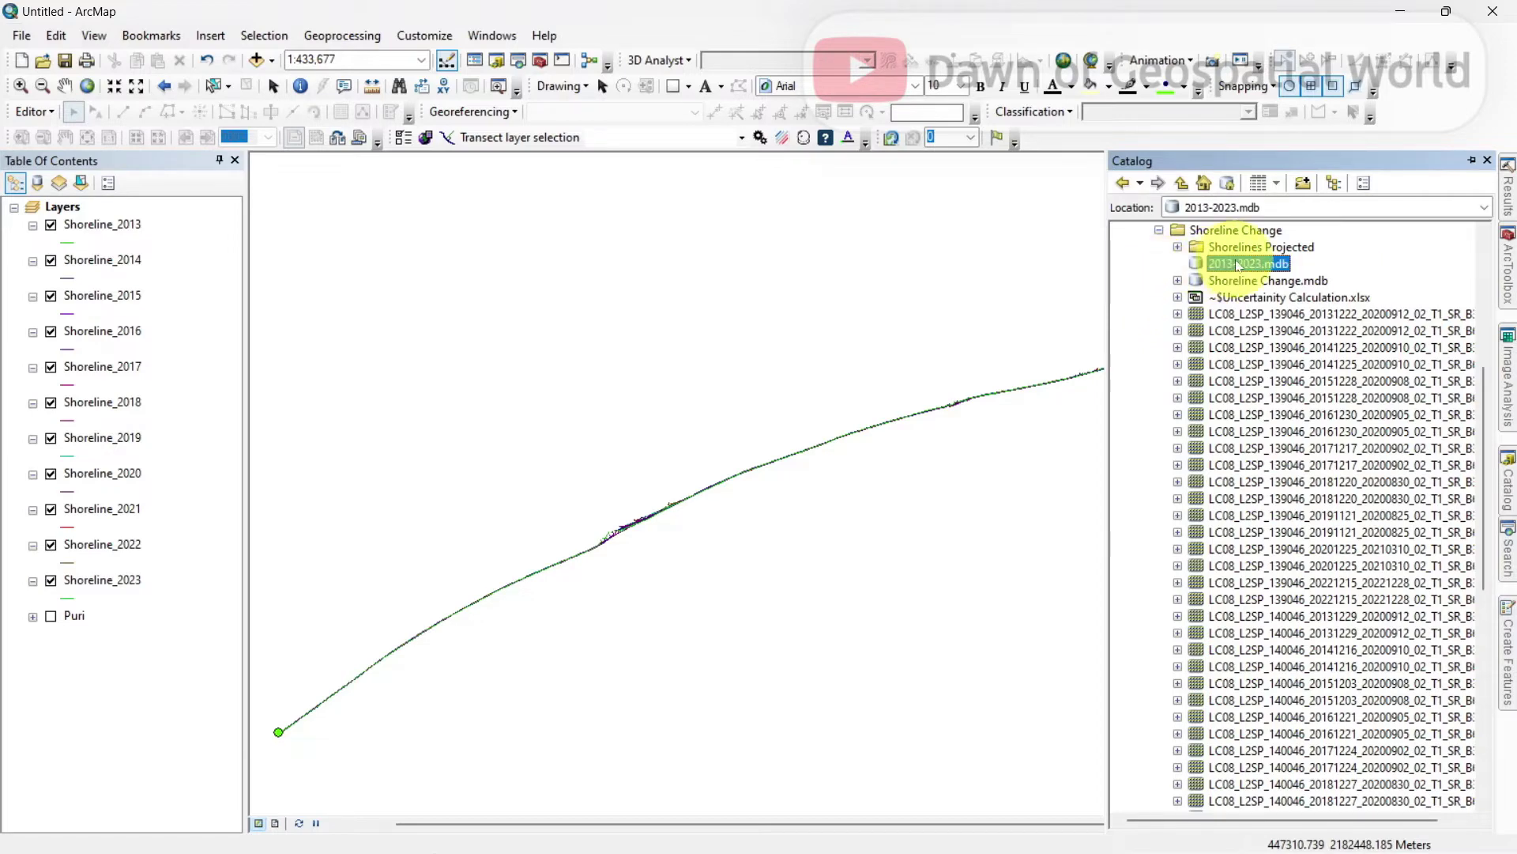
# Start a Shorelines line feature class in 2013-2023.mdb using WGS 1984 UTM Zone 45N.
pyautogui.rightClick(1238, 265)
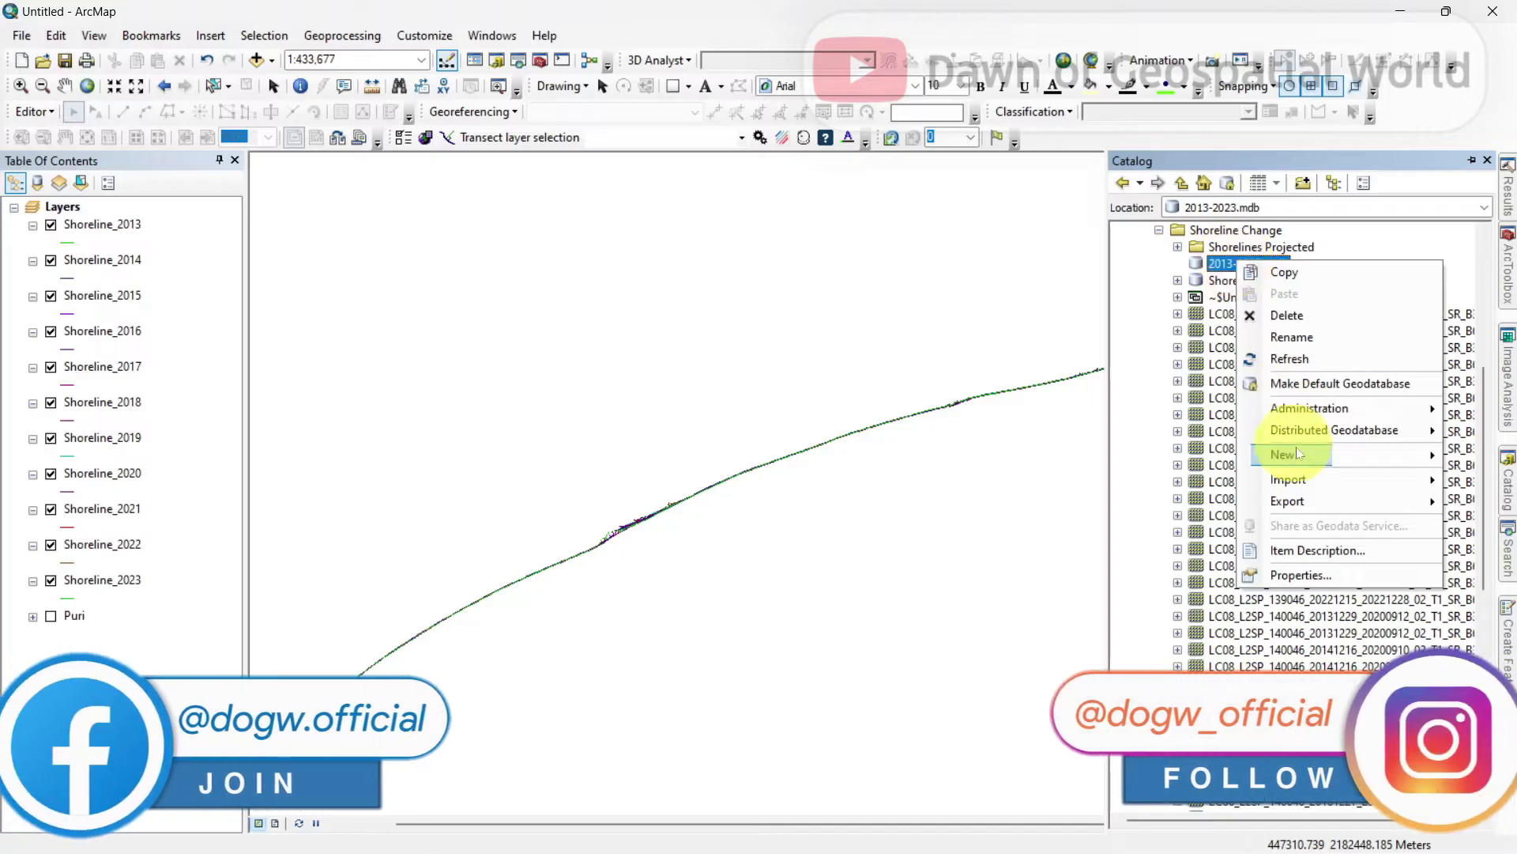
pyautogui.moveTo(1302, 462)
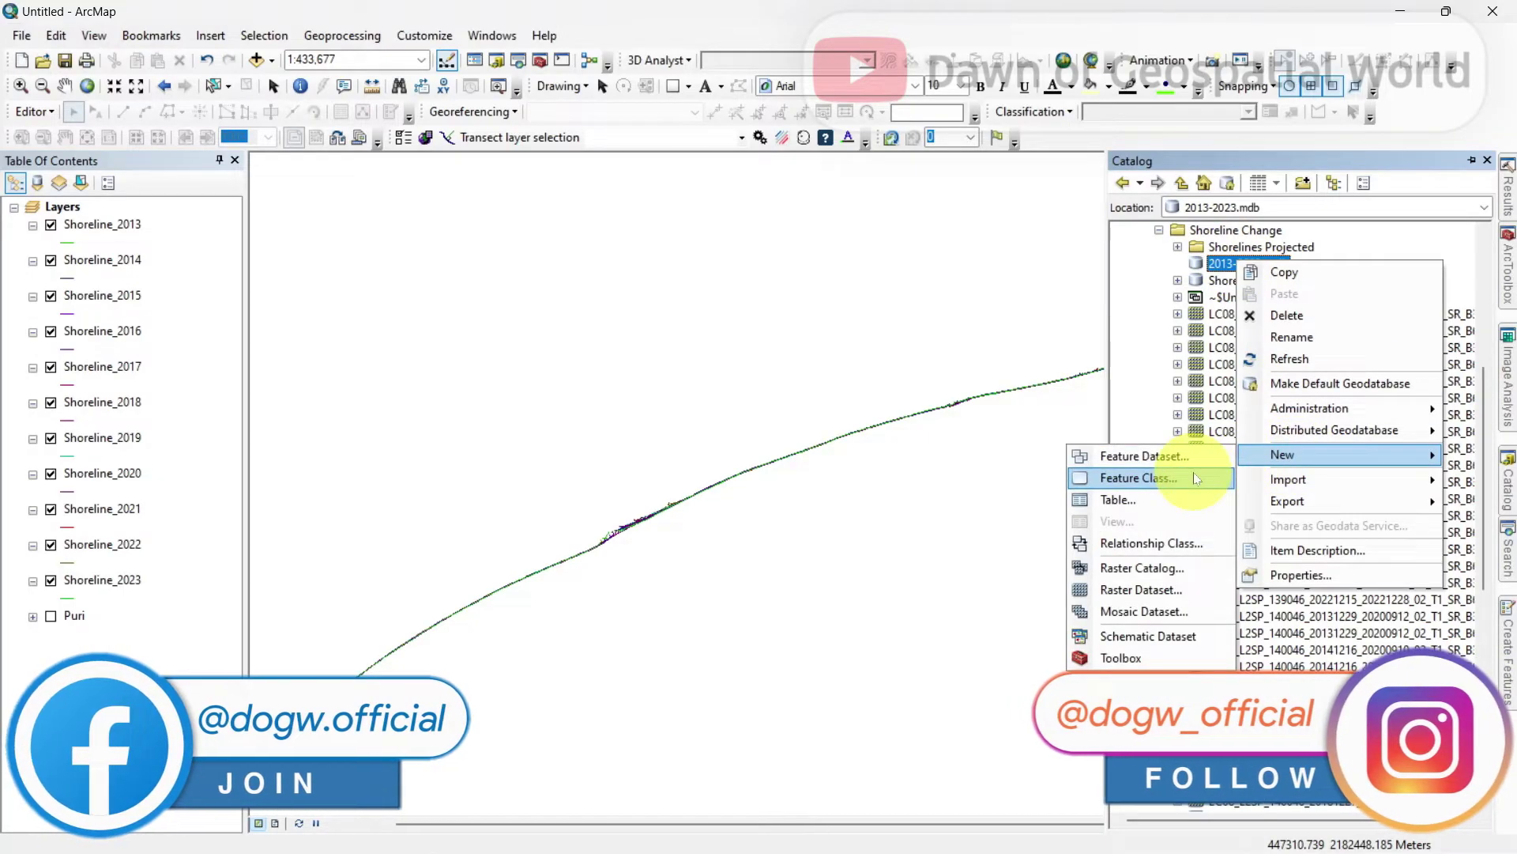
pyautogui.click(1138, 477)
pyautogui.write('Shorelines')
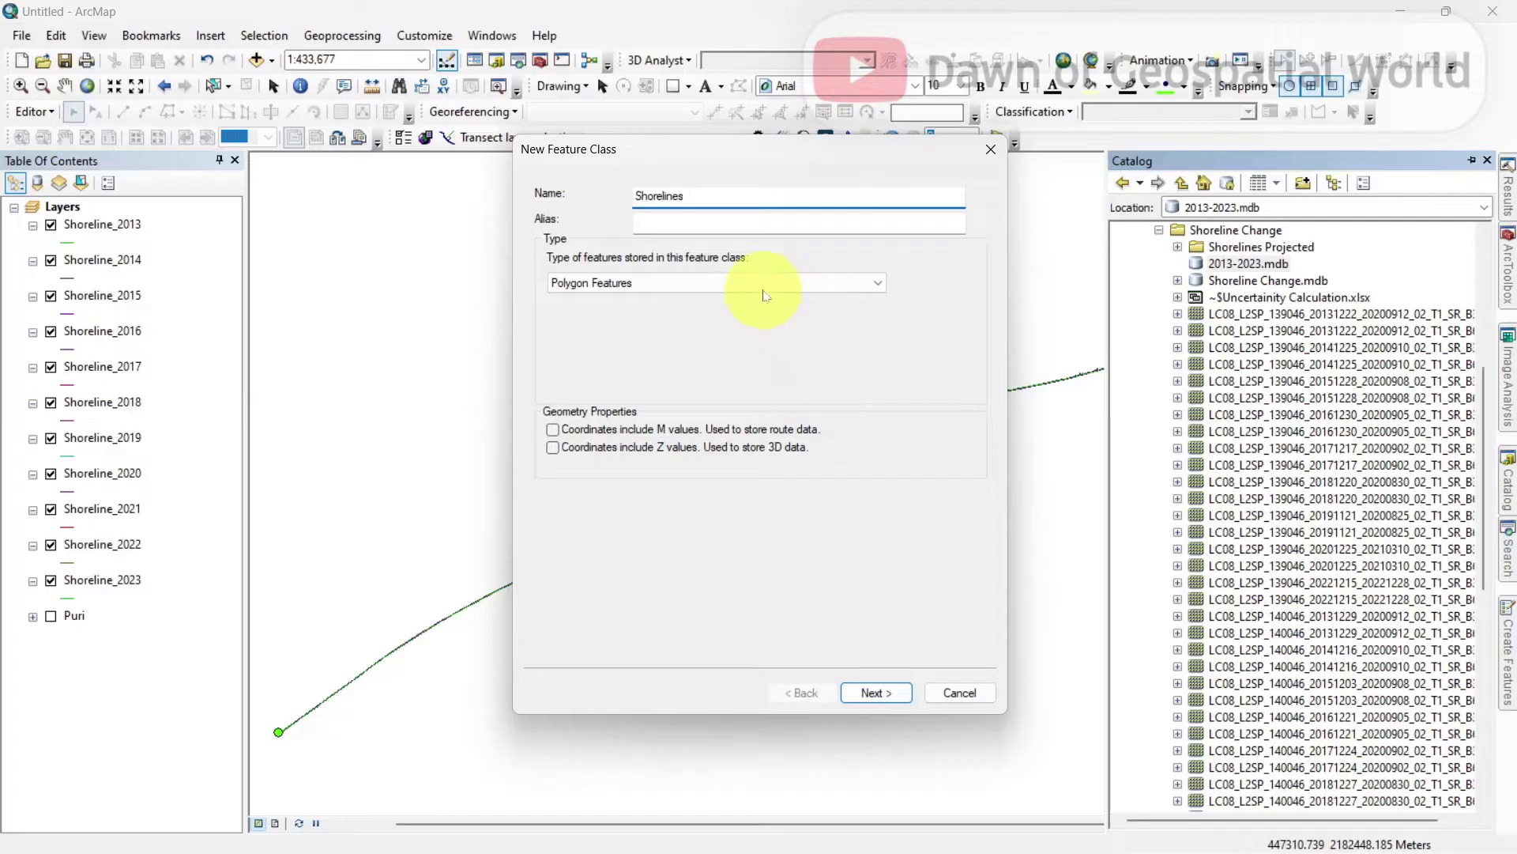
pyautogui.click(765, 294)
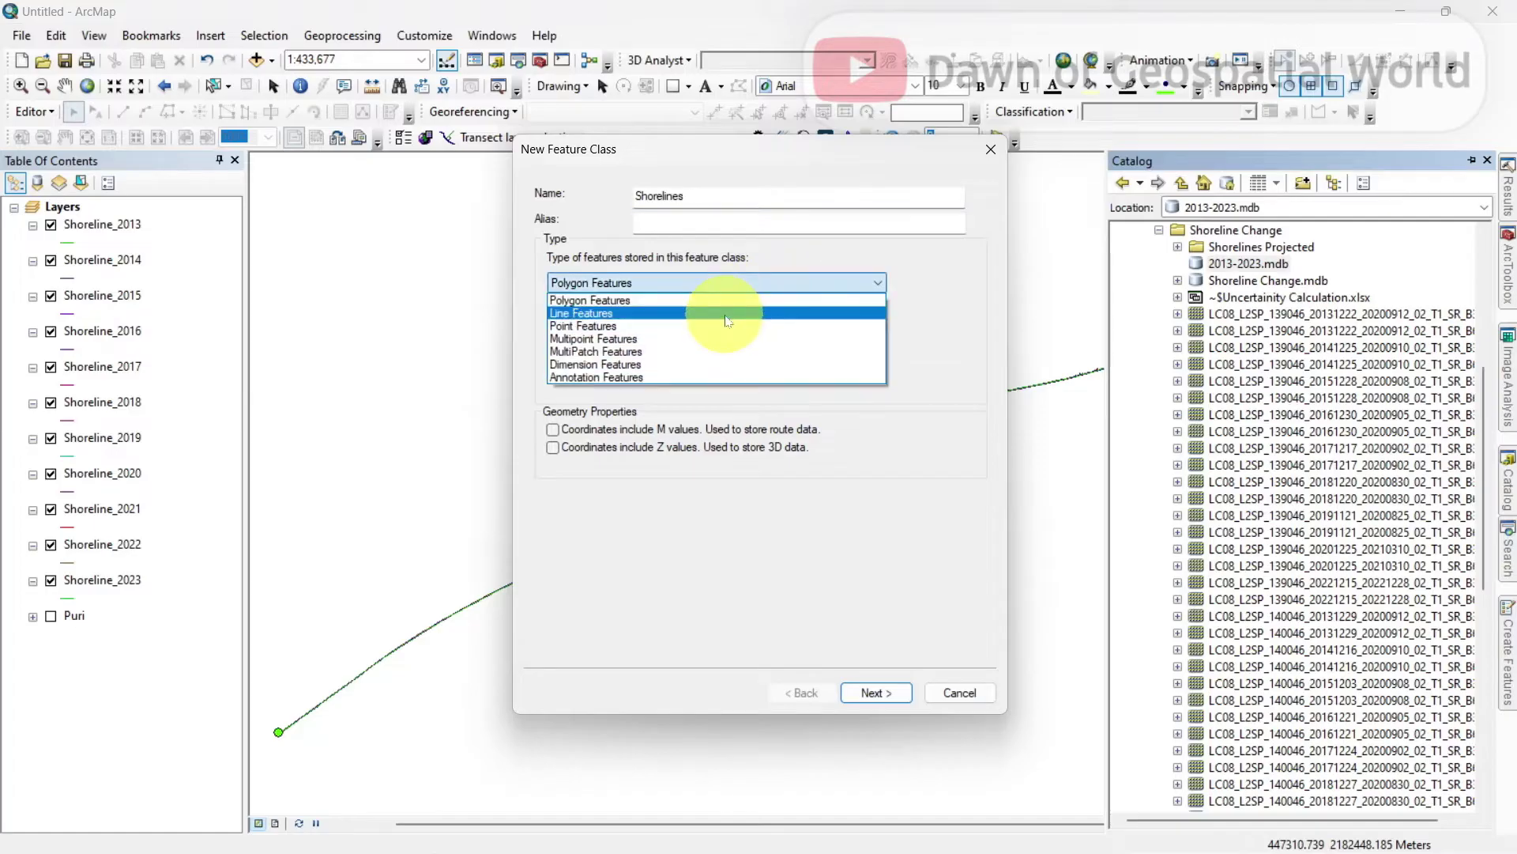
pyautogui.click(723, 313)
pyautogui.click(864, 694)
pyautogui.click(648, 373)
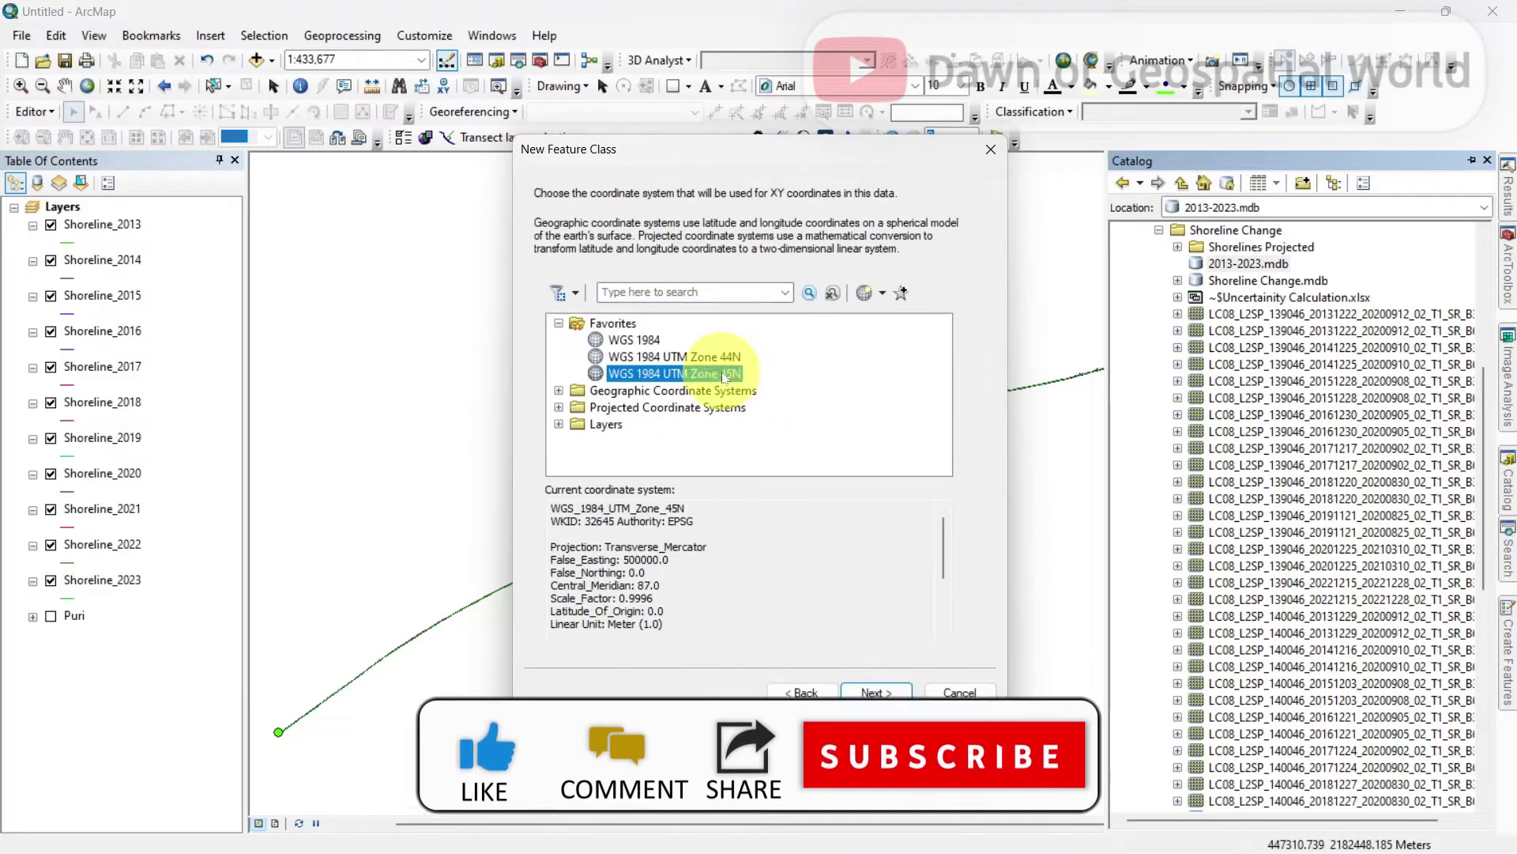
pyautogui.click(865, 692)
pyautogui.click(865, 692)
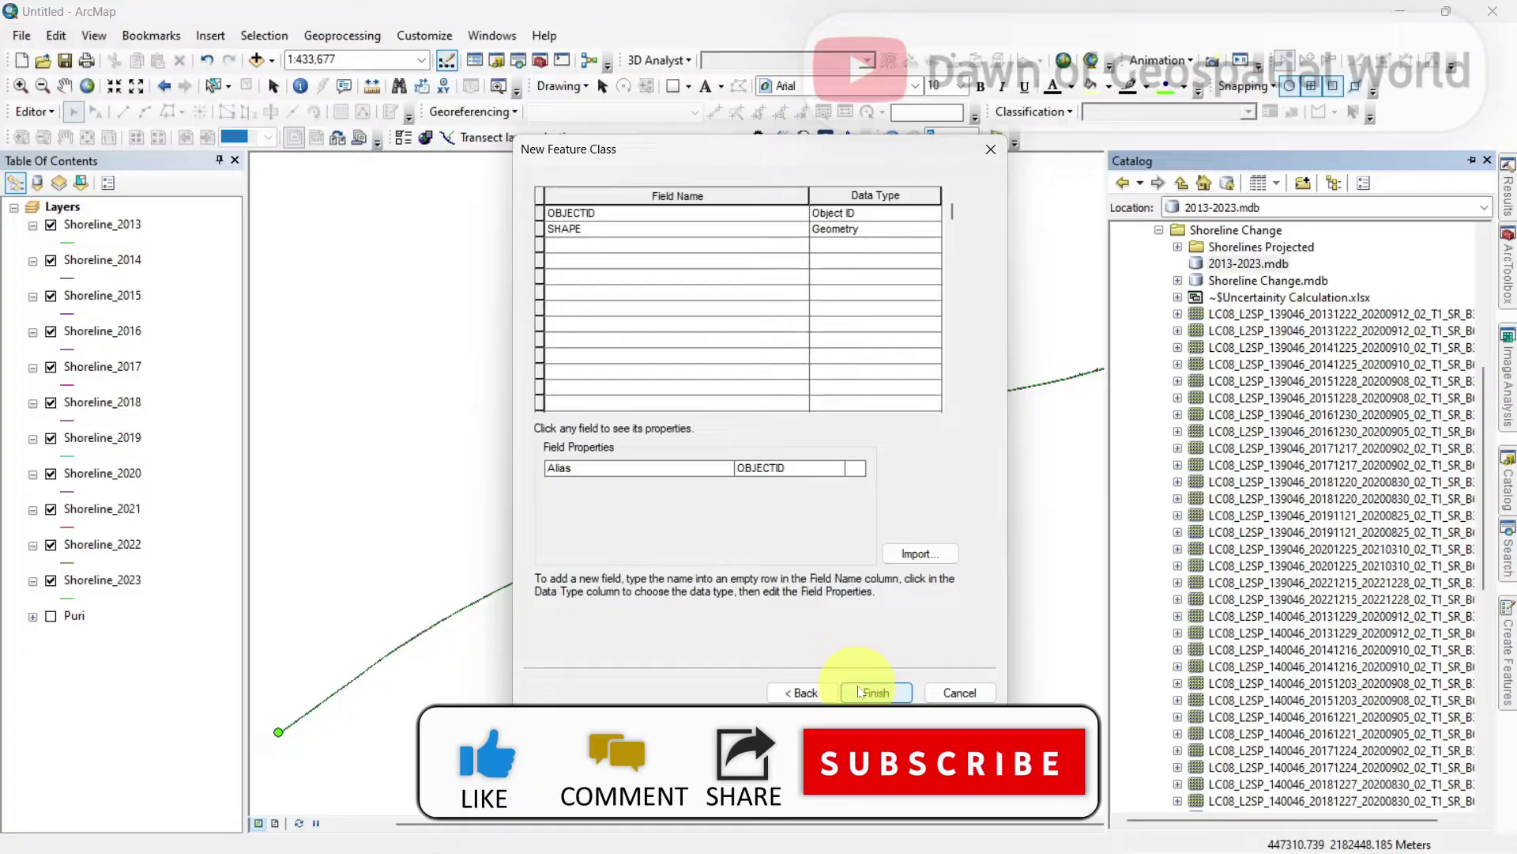
# Add Double fields SHAPE_Length and UNCERTAINITY, keep DATE_ as Text, and finish.
pyautogui.click(676, 245)
pyautogui.write('SHAPE_Length')
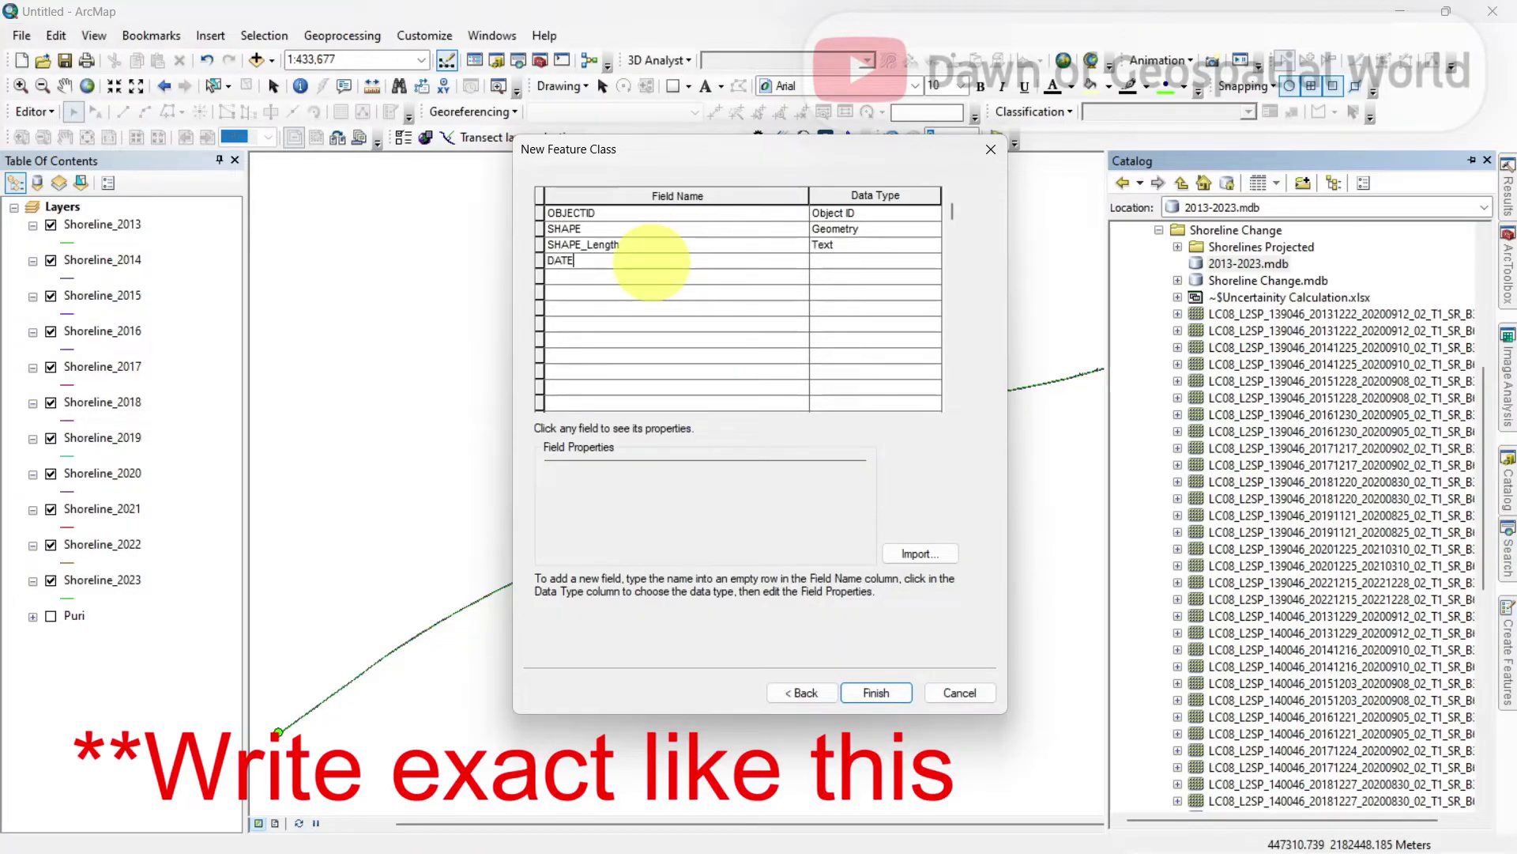
pyautogui.click(627, 276)
pyautogui.write('UNCERTAIN')
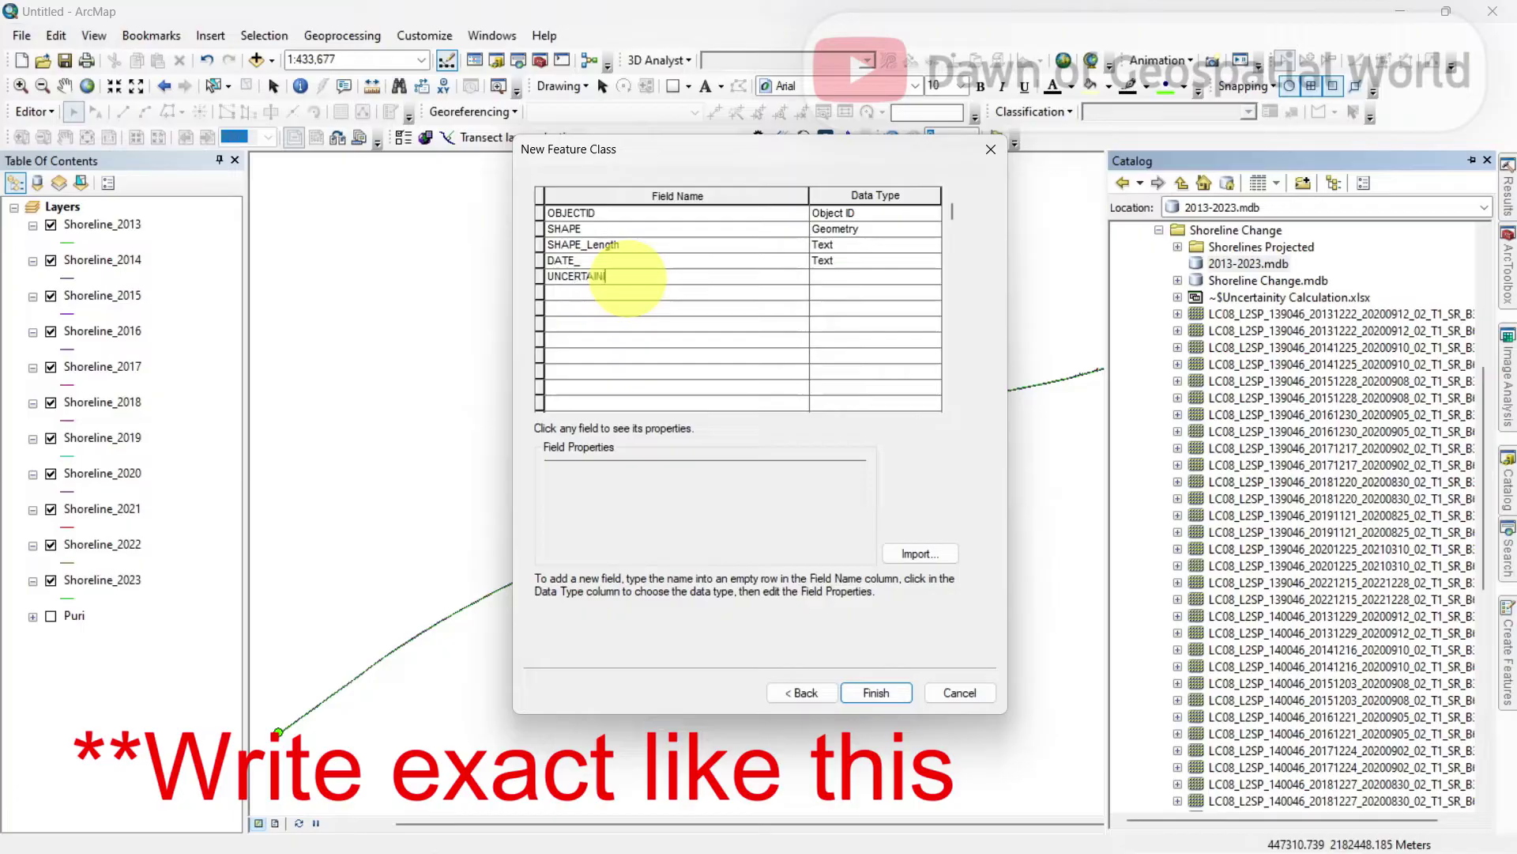
pyautogui.write('ITY')
pyautogui.click(846, 245)
pyautogui.click(932, 245)
pyautogui.click(864, 313)
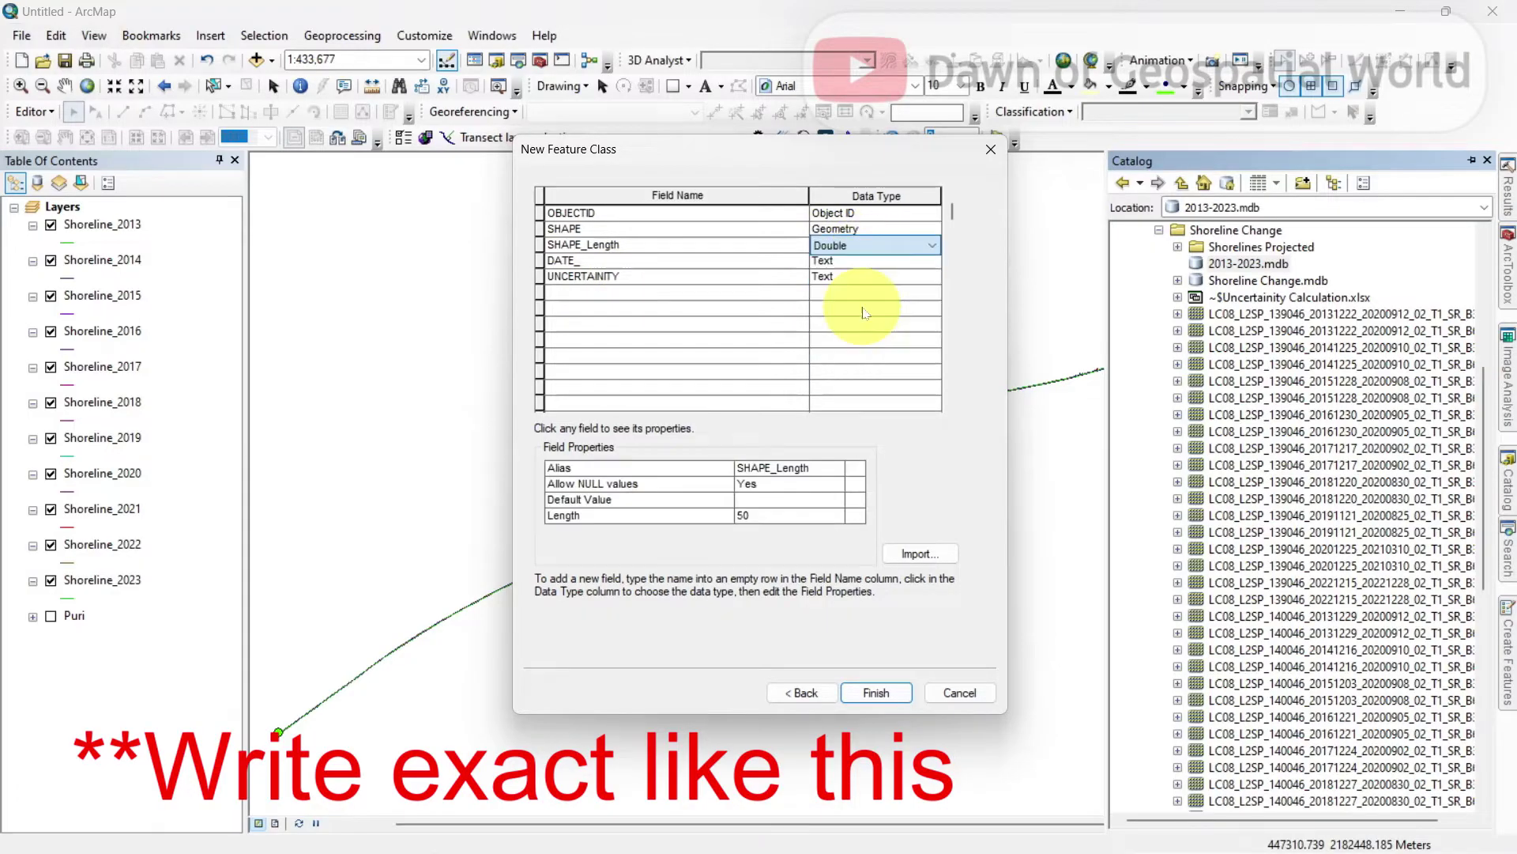
pyautogui.click(870, 261)
pyautogui.click(869, 262)
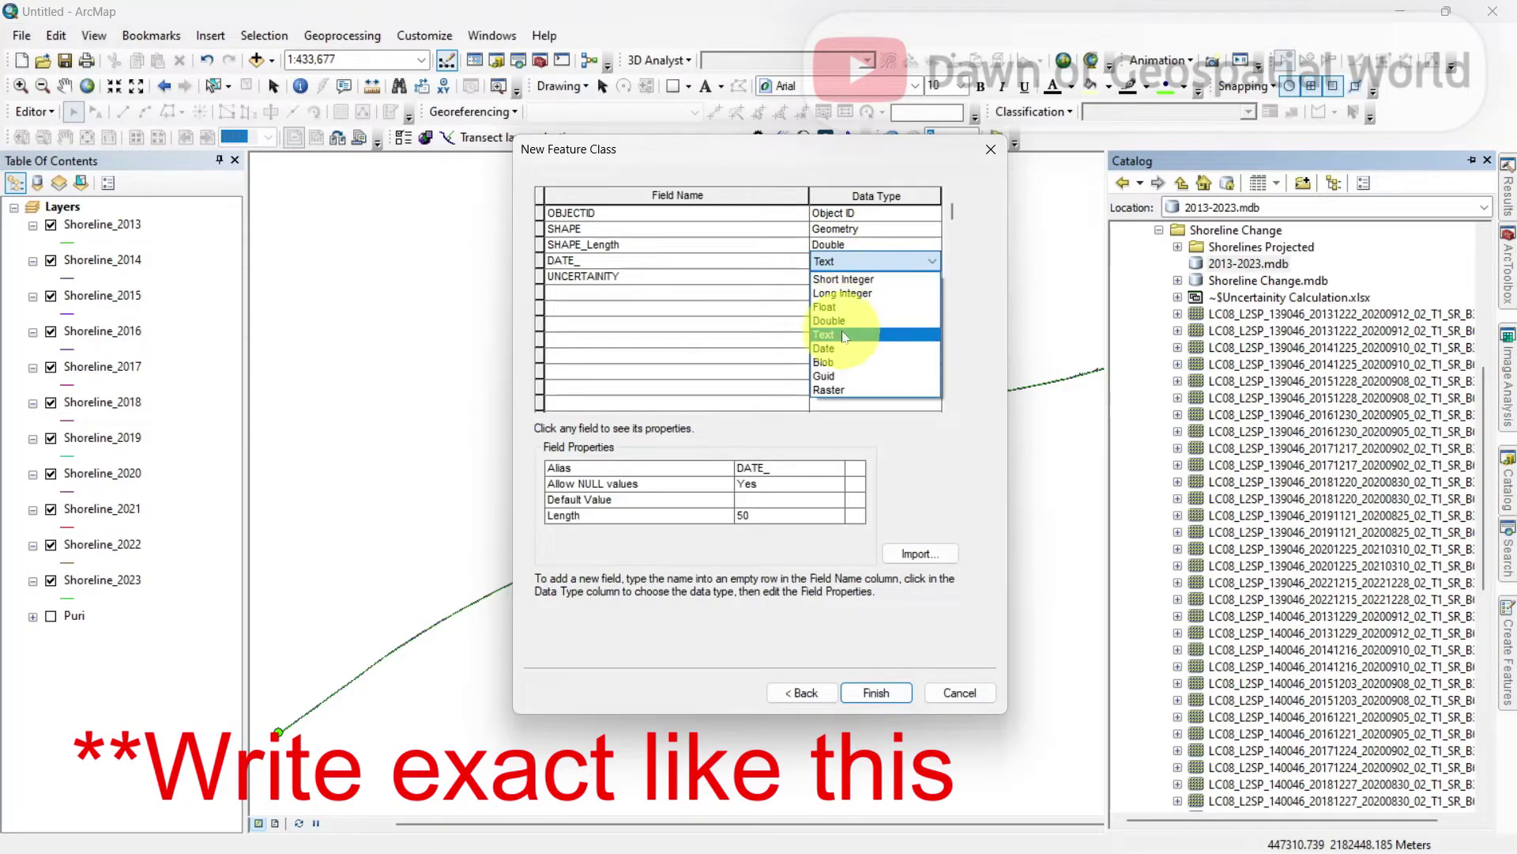
pyautogui.click(844, 336)
pyautogui.click(870, 277)
pyautogui.click(870, 277)
pyautogui.click(838, 337)
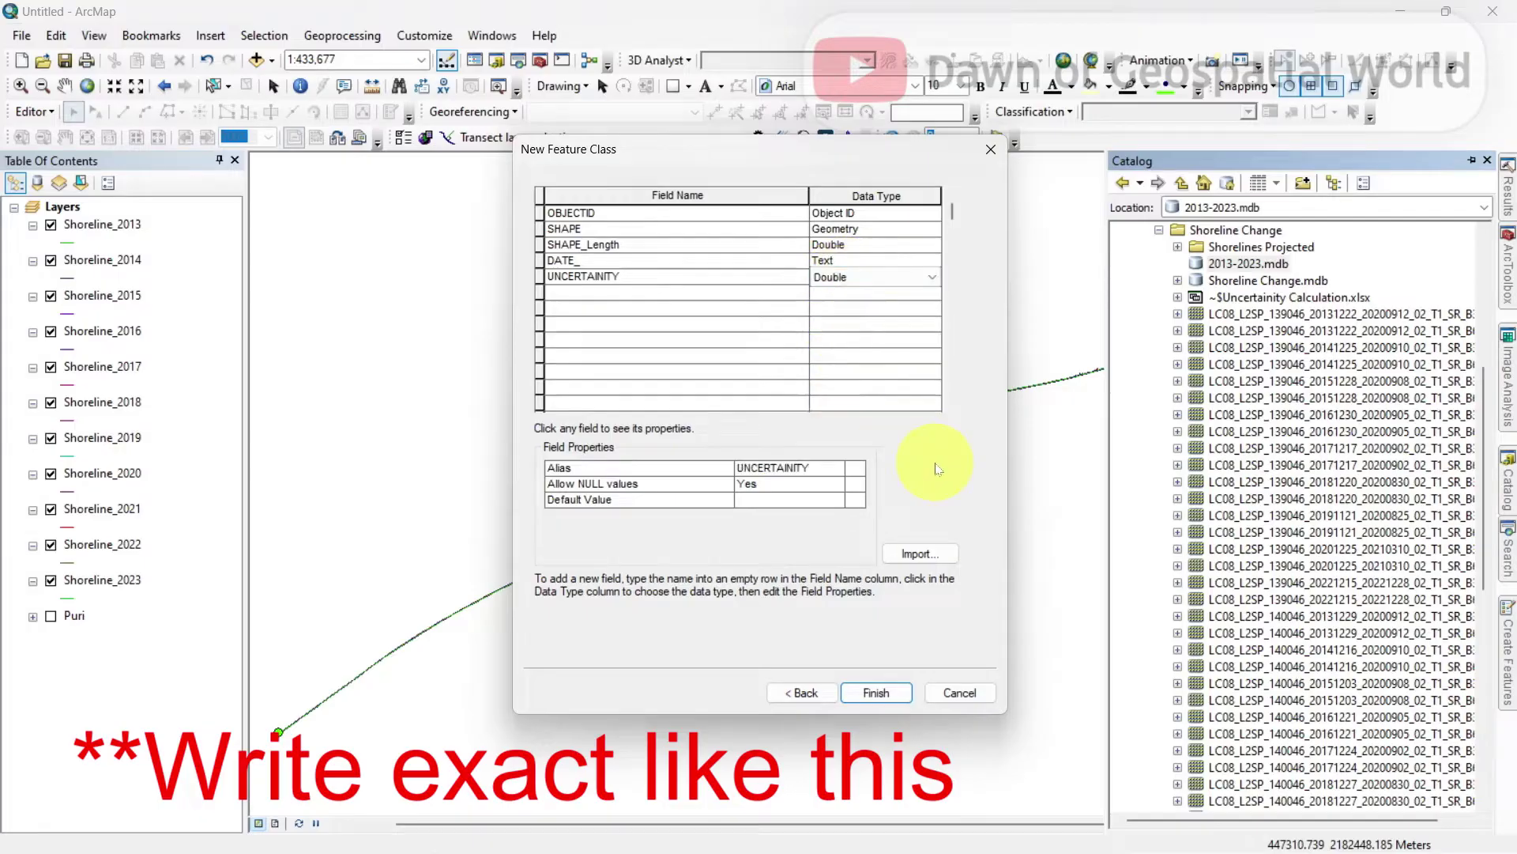
pyautogui.click(876, 692)
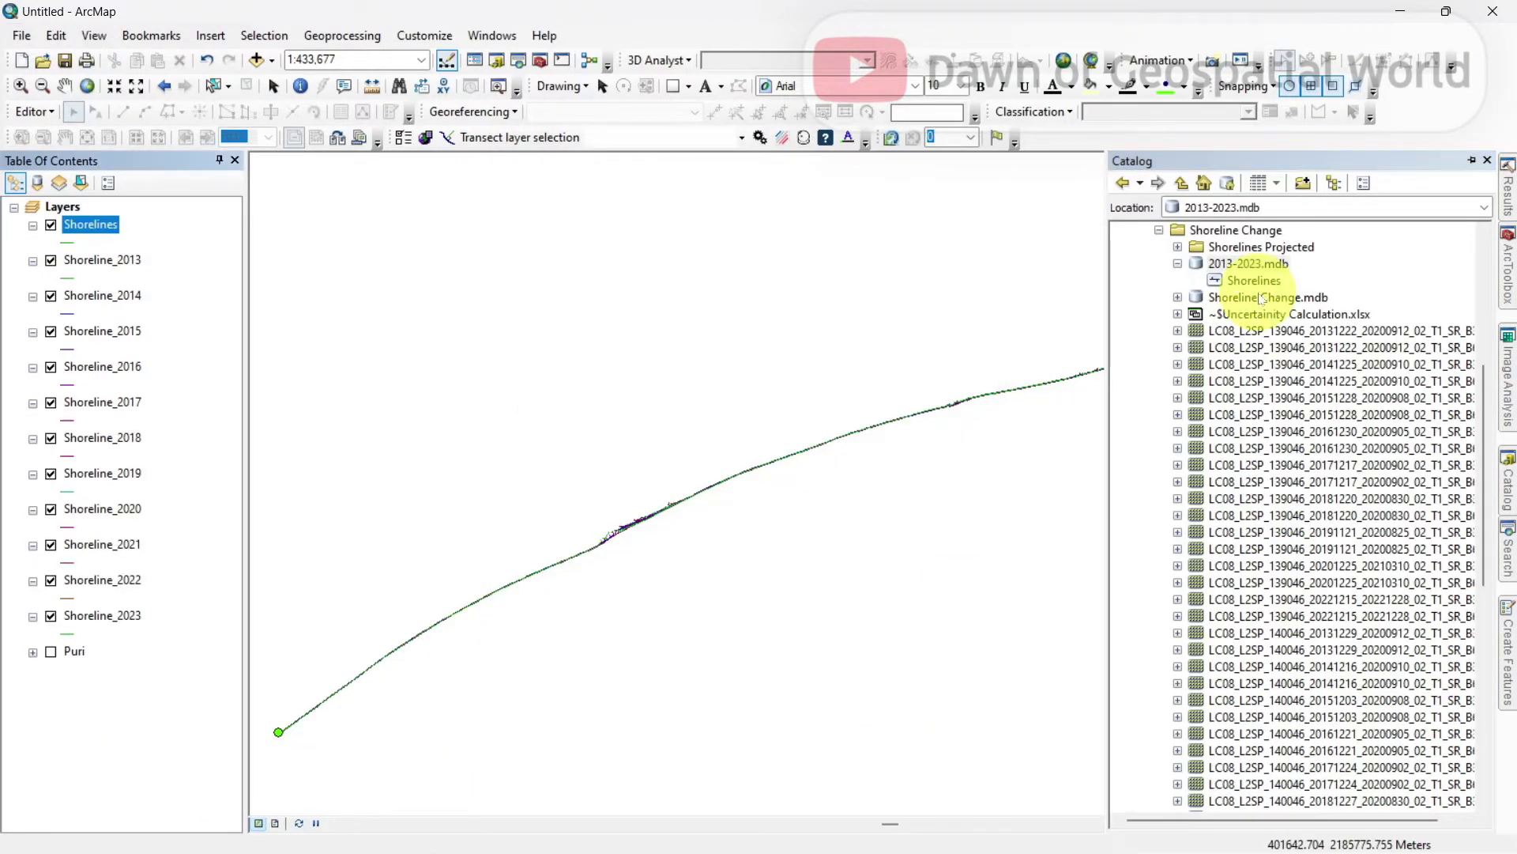
# Create a line feature class named Baseline in 2013-2023.mdb, keeping WGS 1984 UTM Zone 45N and 0.001 m tolerance.
pyautogui.rightClick(1241, 267)
pyautogui.moveTo(1197, 455)
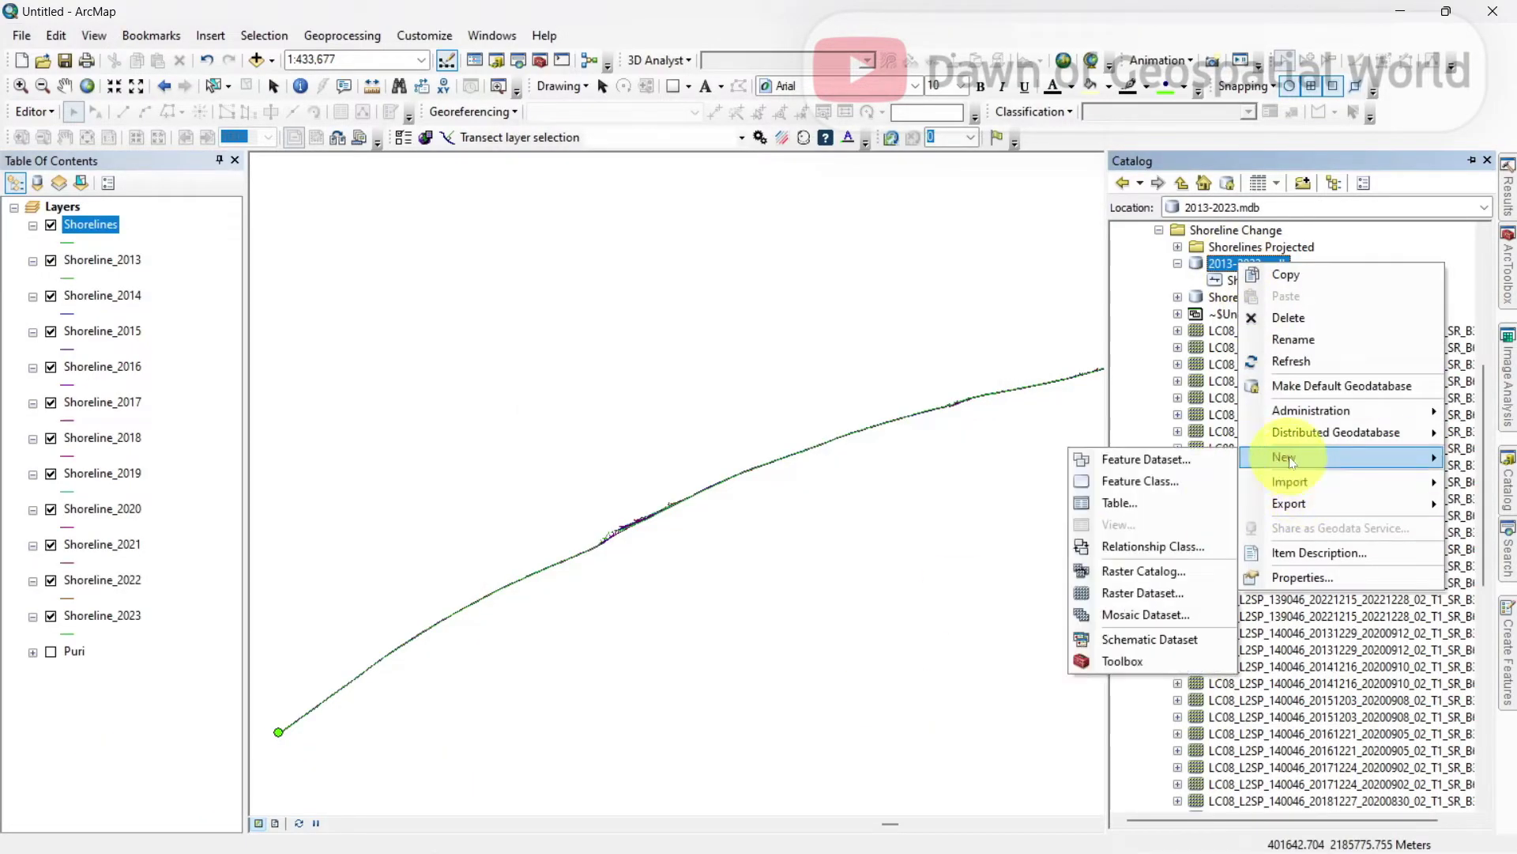
pyautogui.click(1162, 484)
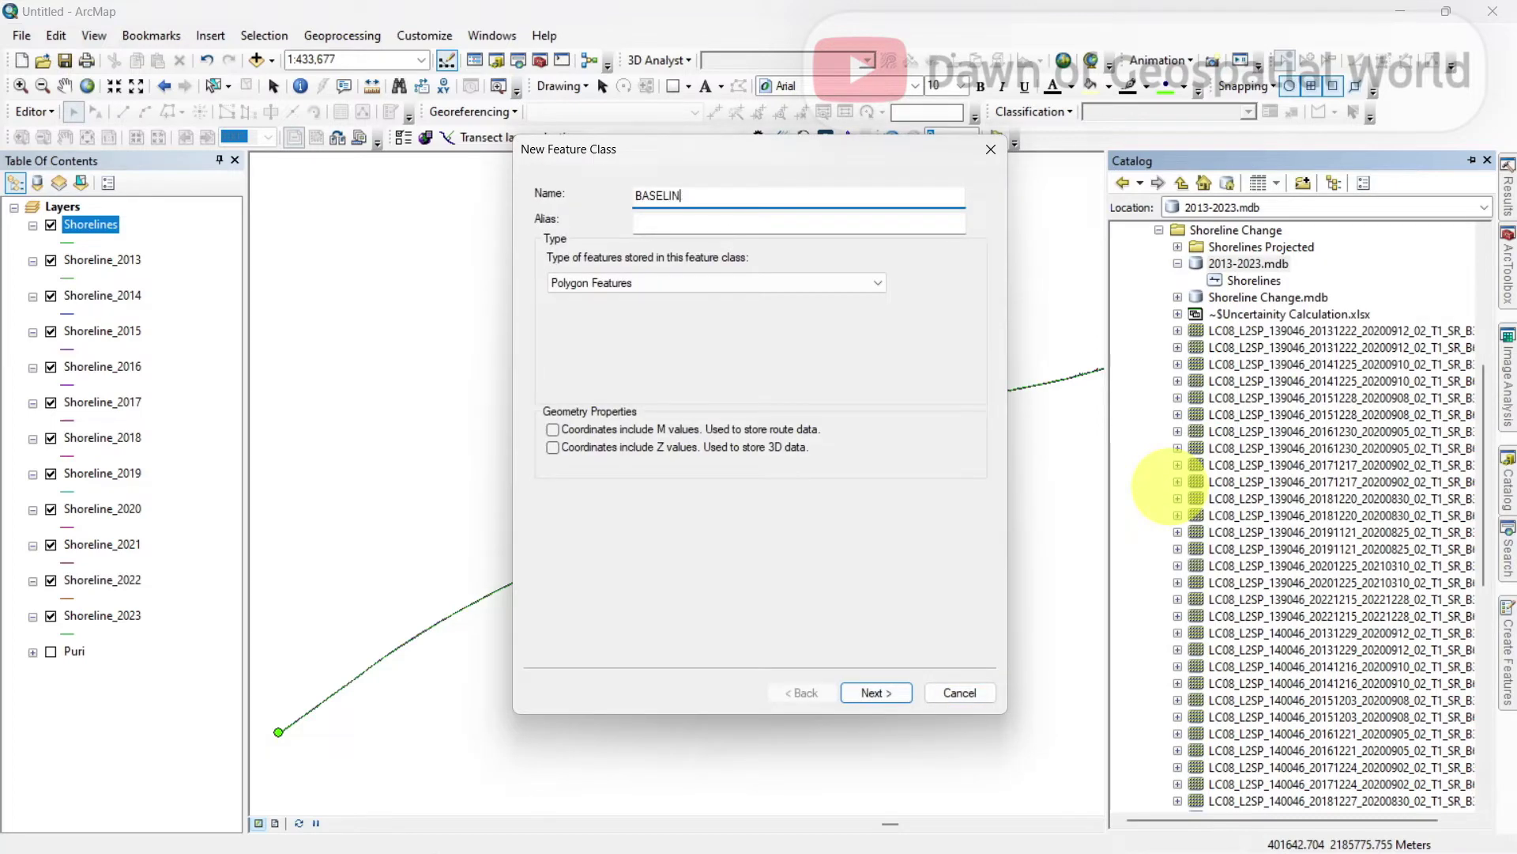
pyautogui.write('Baseline')
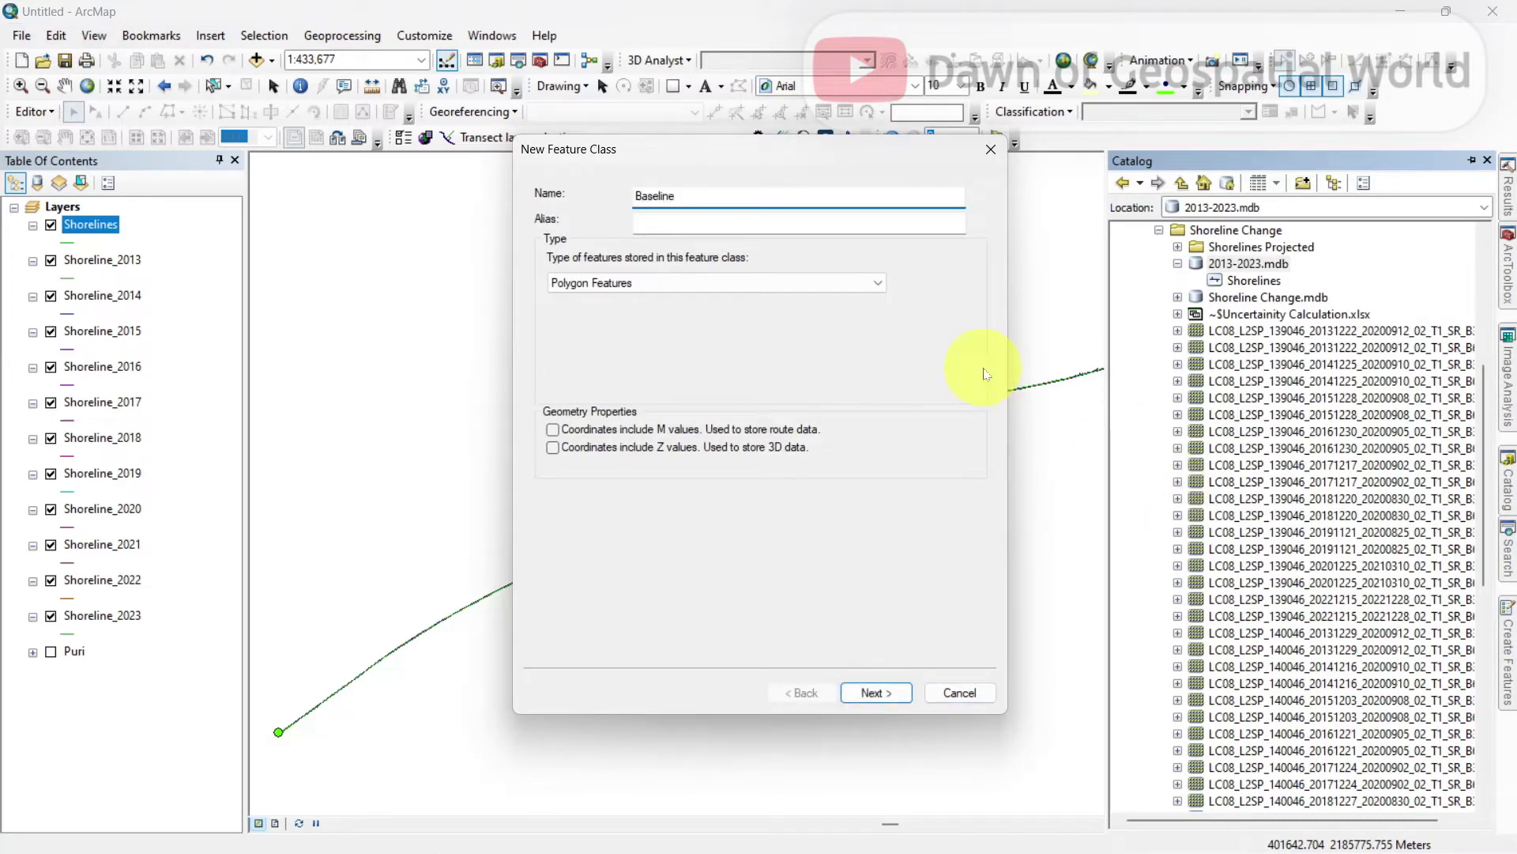
pyautogui.click(874, 283)
pyautogui.click(711, 314)
pyautogui.click(863, 691)
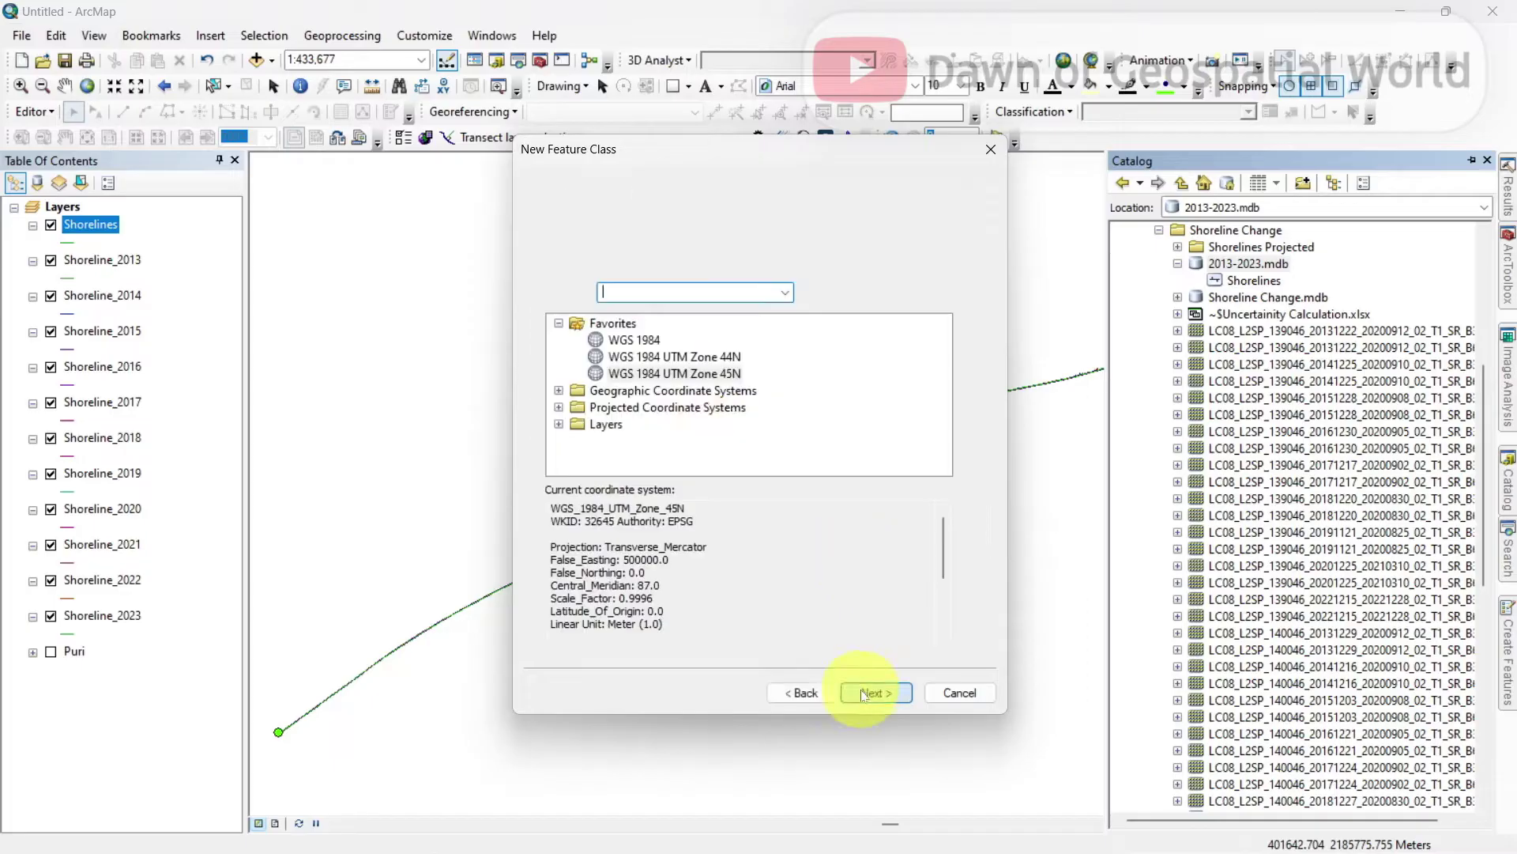
pyautogui.click(859, 691)
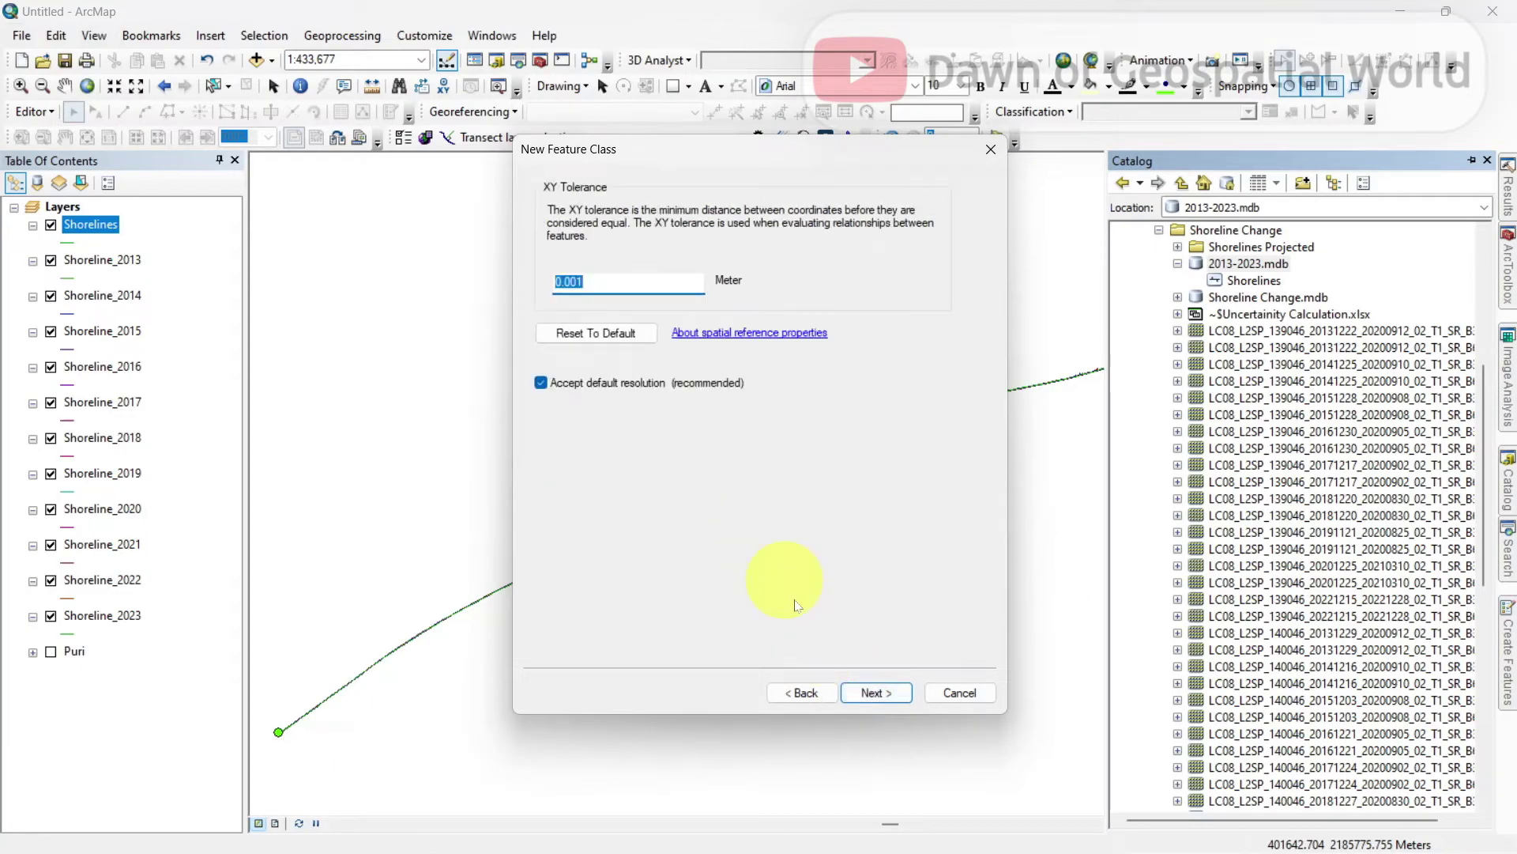
pyautogui.click(870, 693)
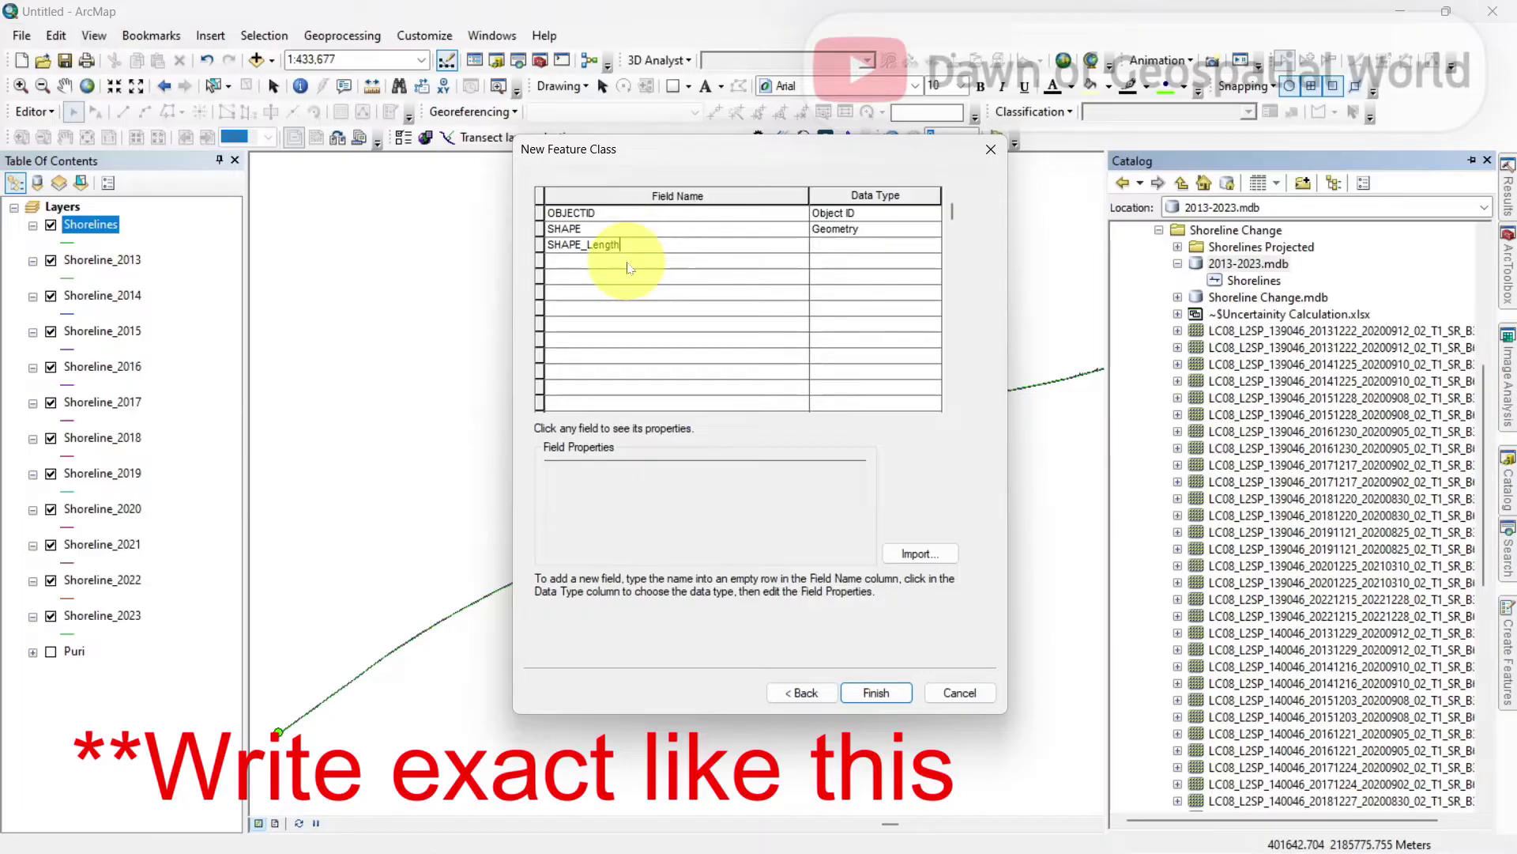
# Add a GROUP_ field, set ID and GROUP_ to Long Integer, and finish the feature class.
pyautogui.click(596, 275)
pyautogui.write('GROUP')
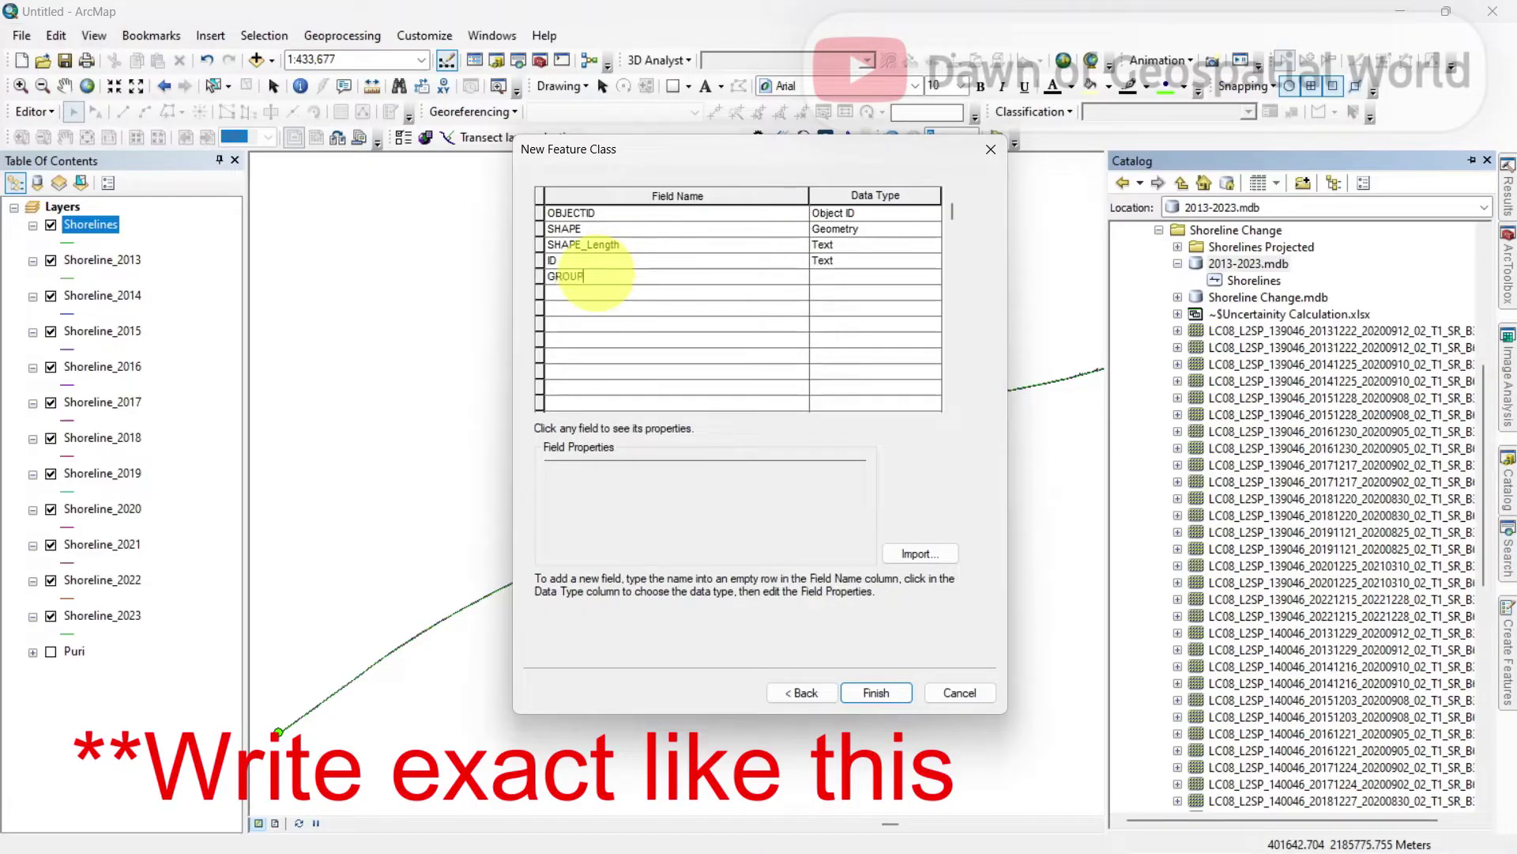
pyautogui.write('_')
pyautogui.click(840, 244)
pyautogui.click(842, 245)
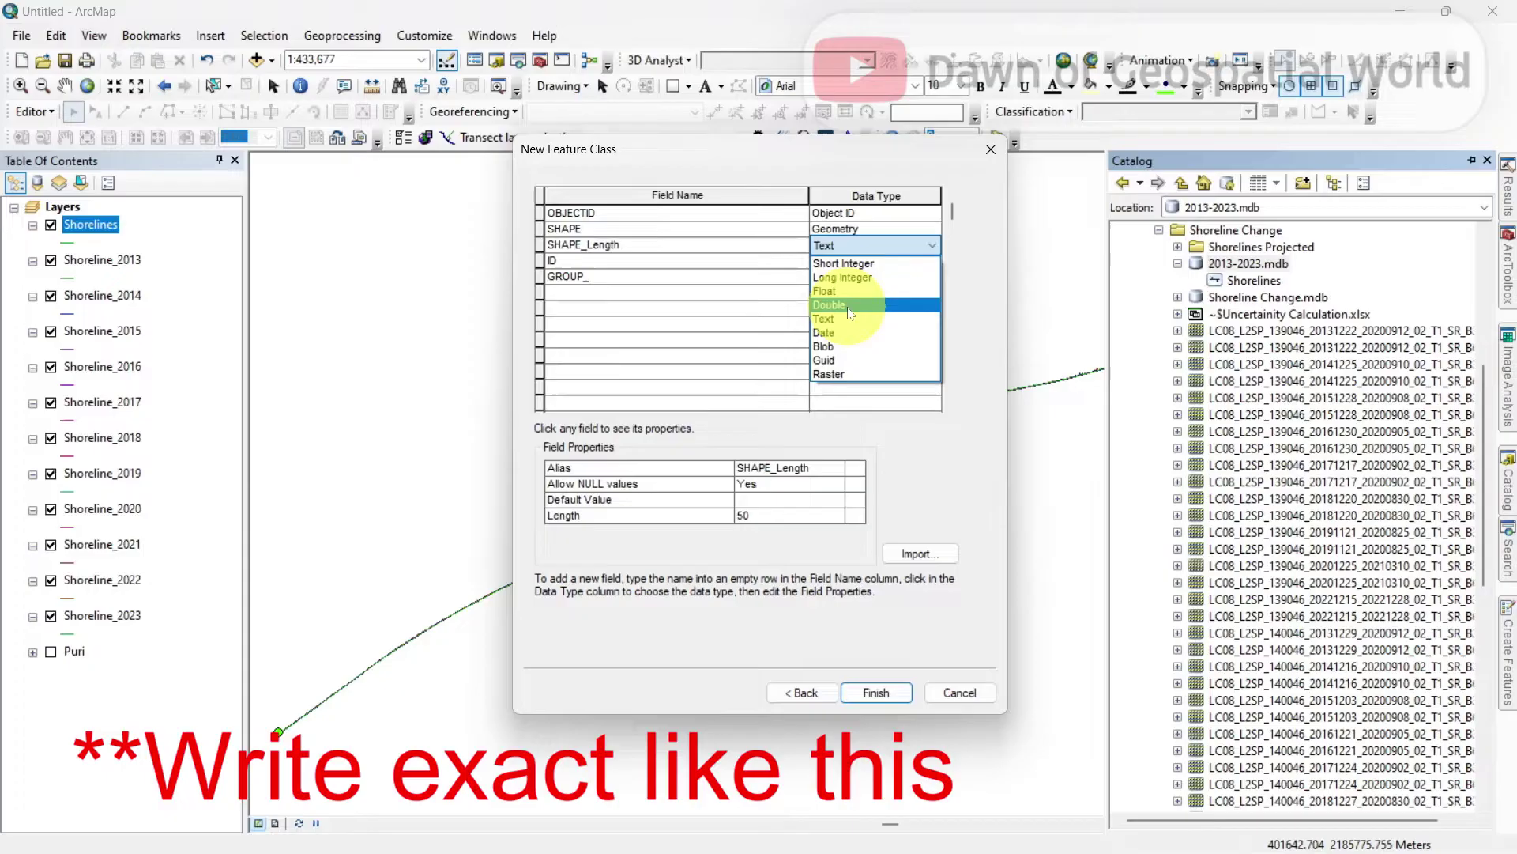
pyautogui.click(848, 313)
pyautogui.click(839, 261)
pyautogui.click(841, 262)
pyautogui.click(842, 291)
pyautogui.click(834, 276)
pyautogui.click(834, 278)
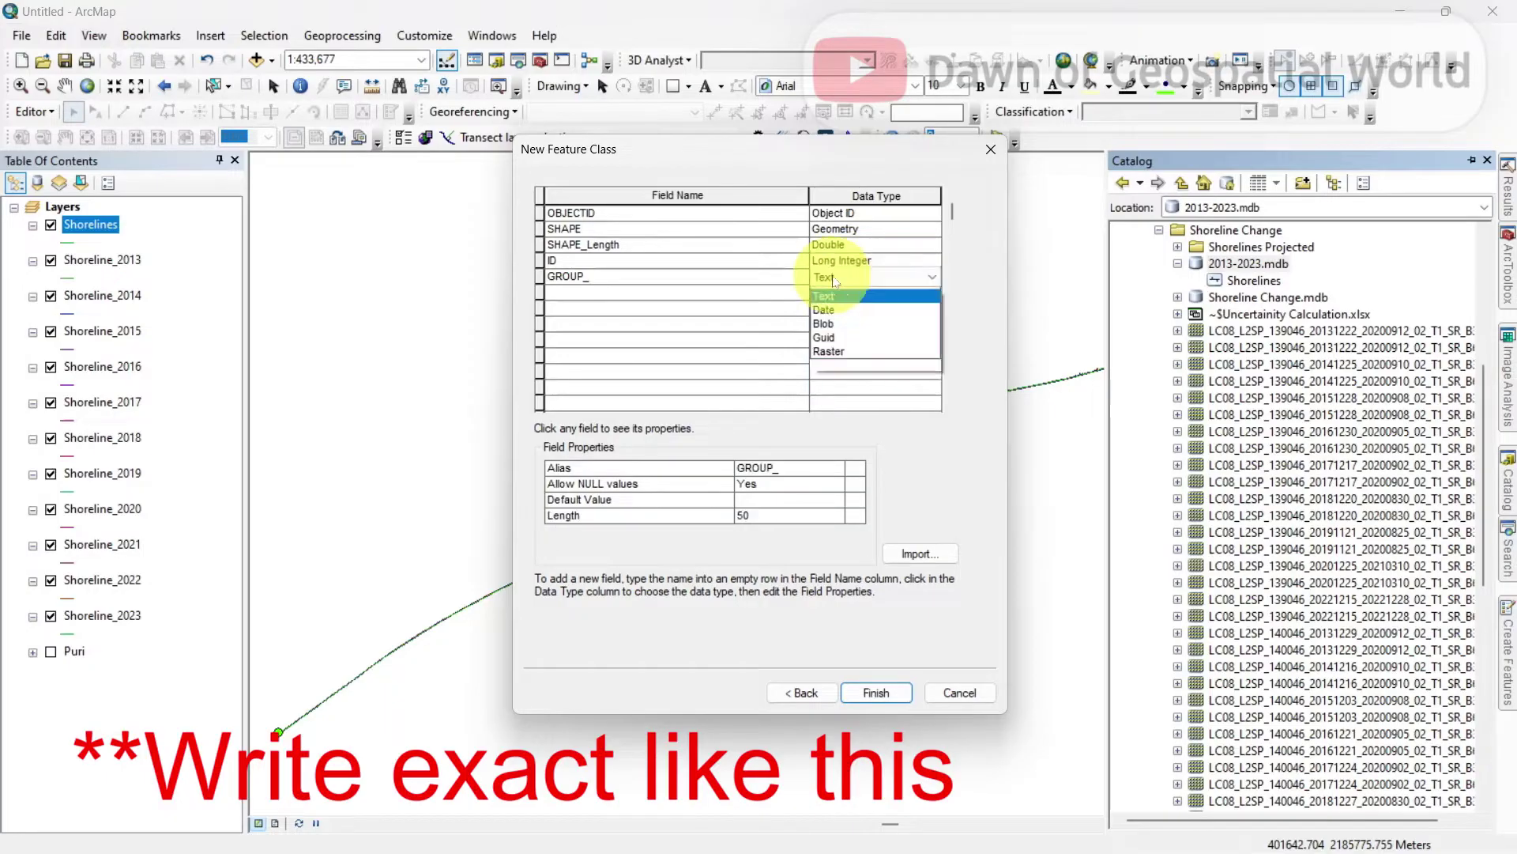
pyautogui.scroll(1, 840, 316)
pyautogui.click(840, 309)
pyautogui.click(877, 692)
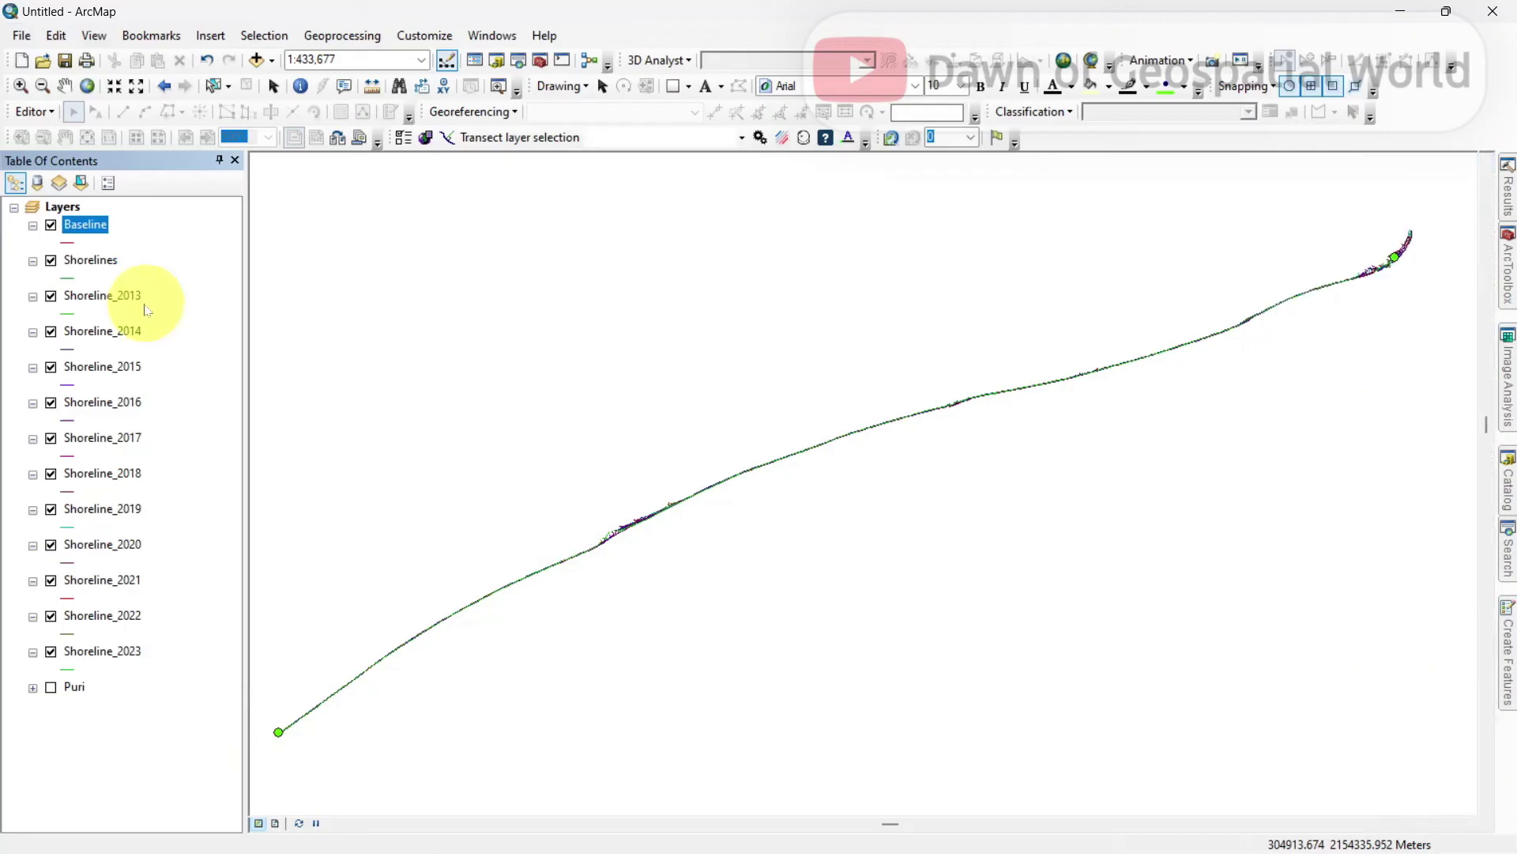
# Start an edit session and copy all the yearly shoreline features selected on the map.
pyautogui.click(51, 261)
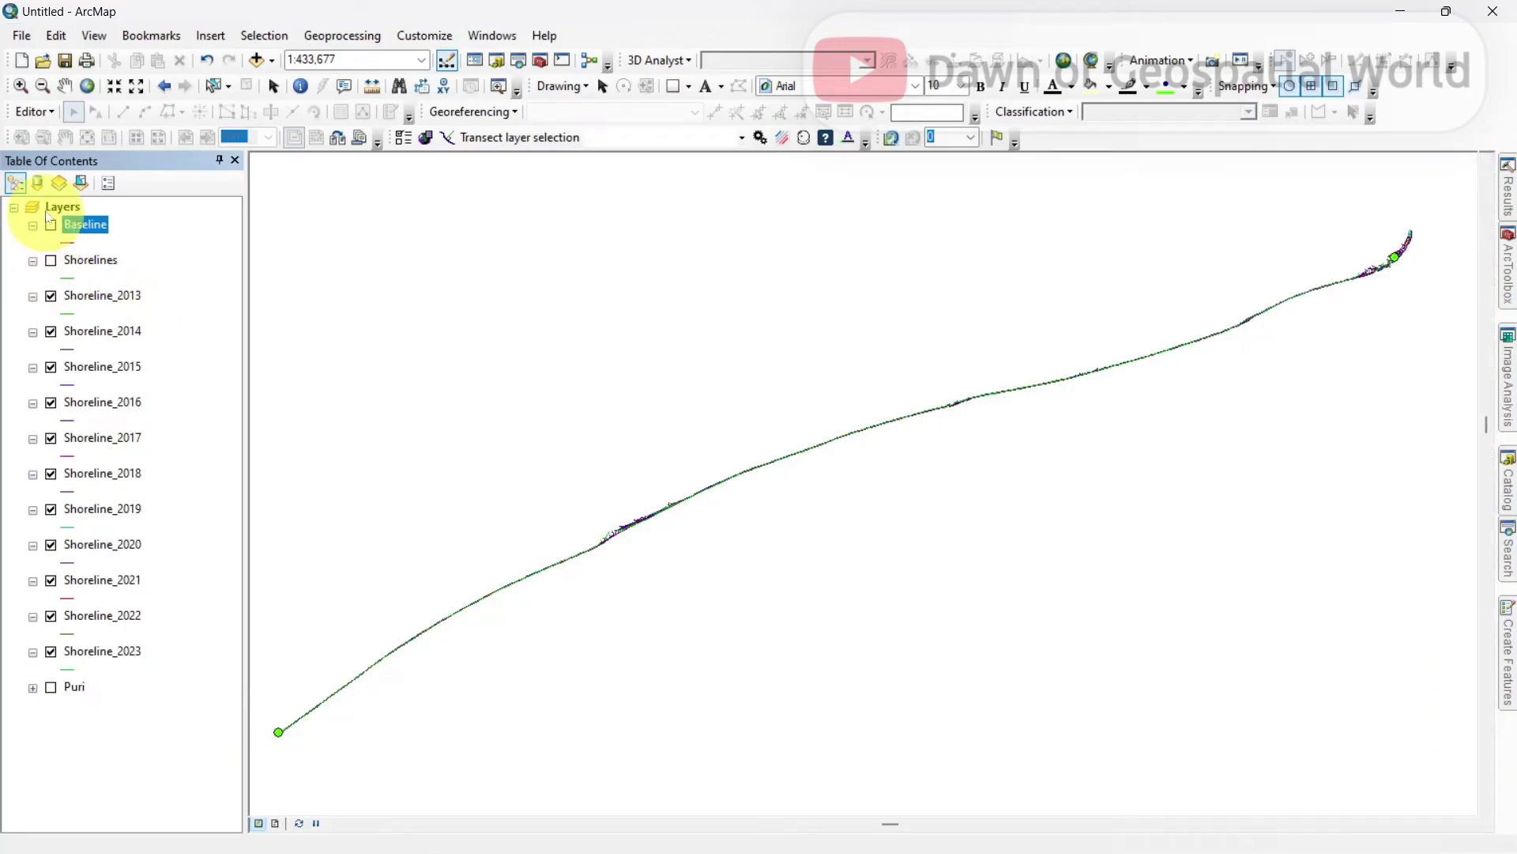
pyautogui.click(33, 112)
pyautogui.click(54, 138)
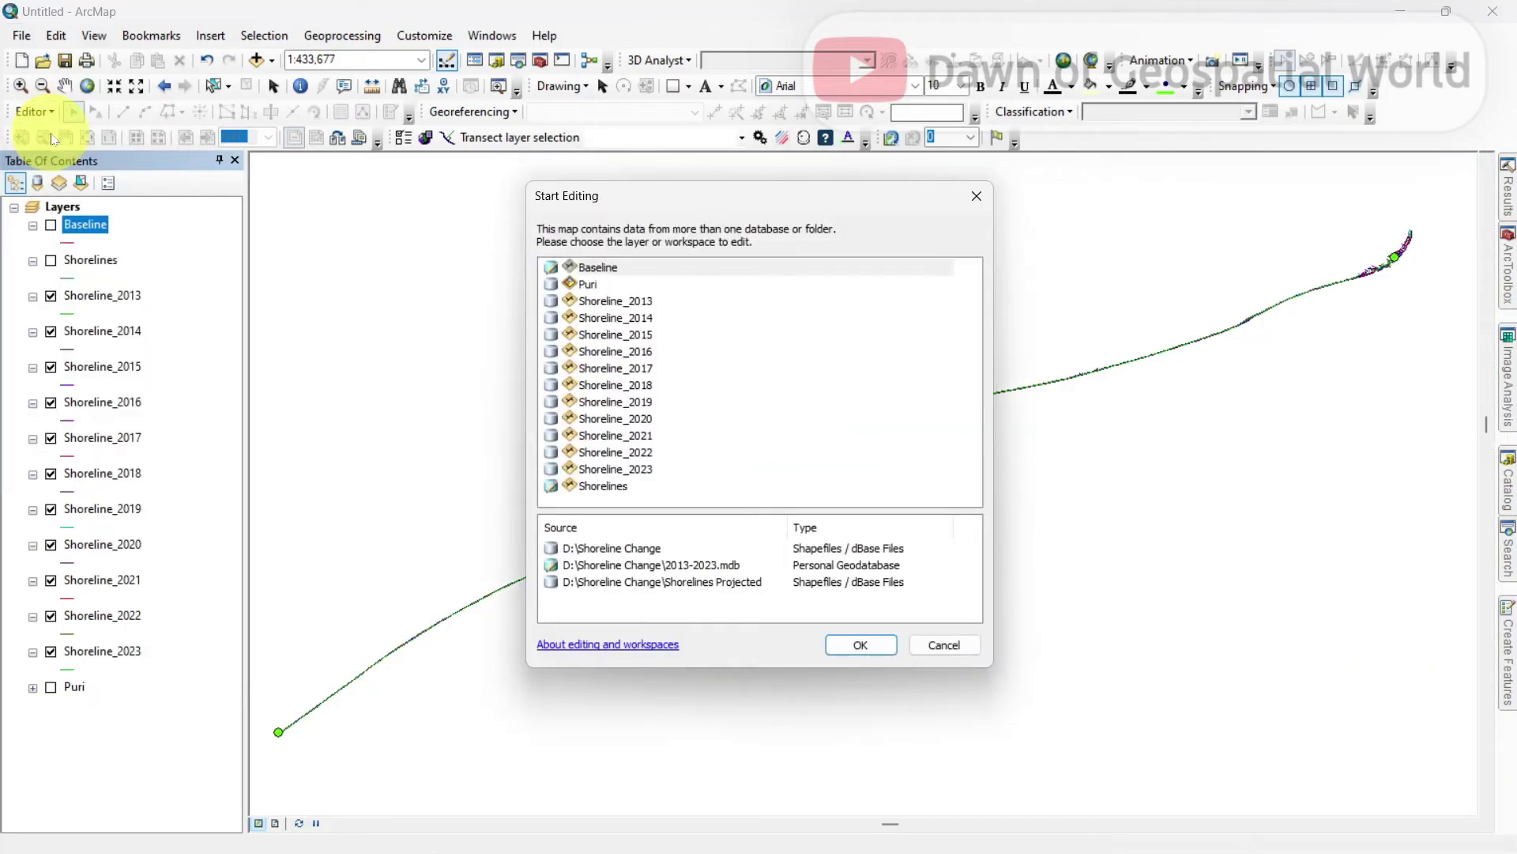
pyautogui.click(861, 642)
pyautogui.click(867, 645)
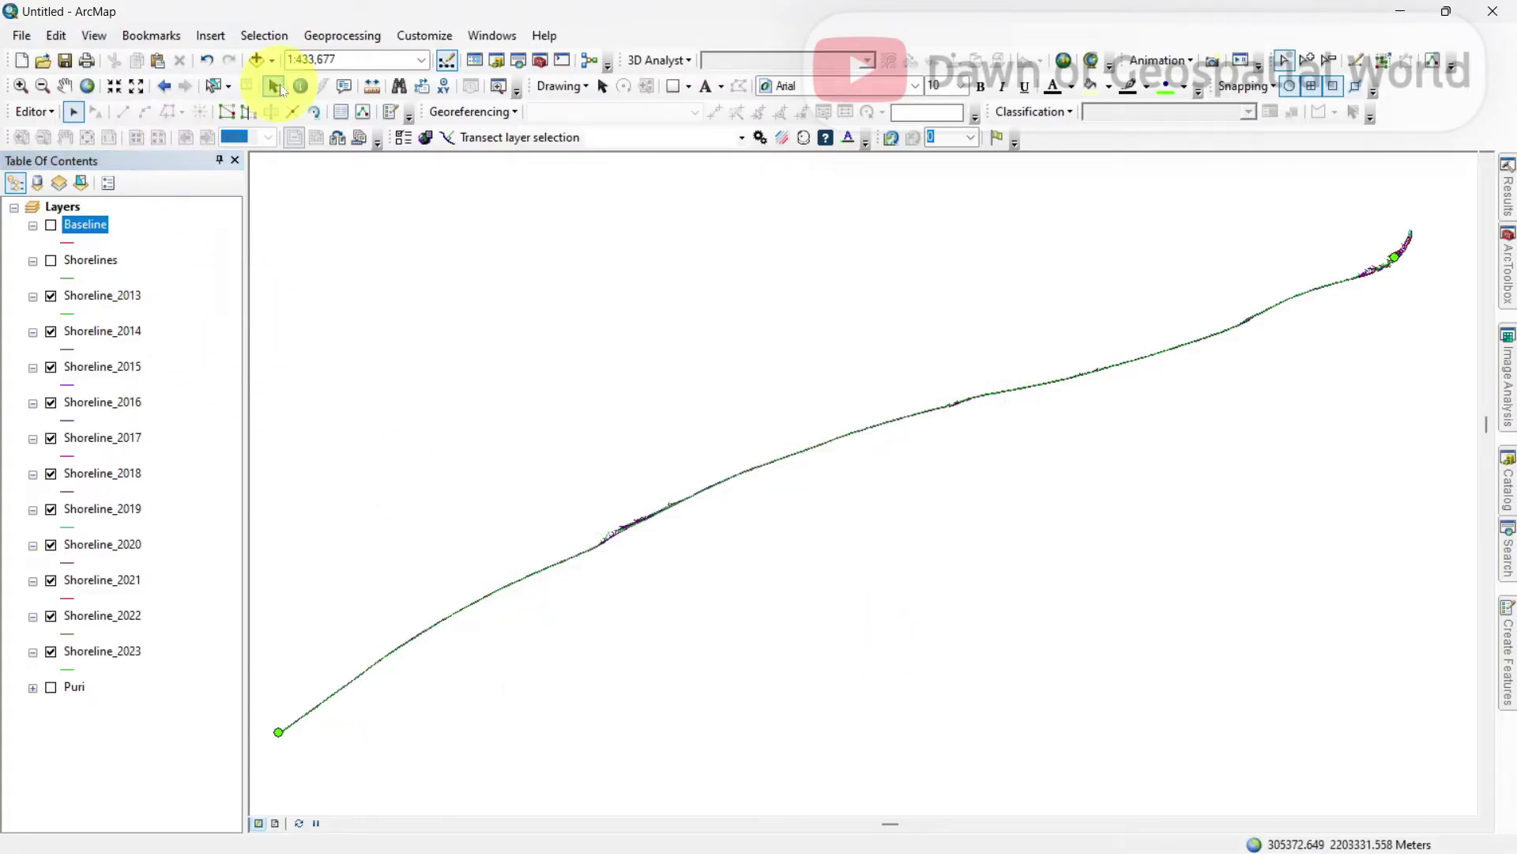
pyautogui.moveTo(594, 519); pyautogui.dragTo(661, 578)
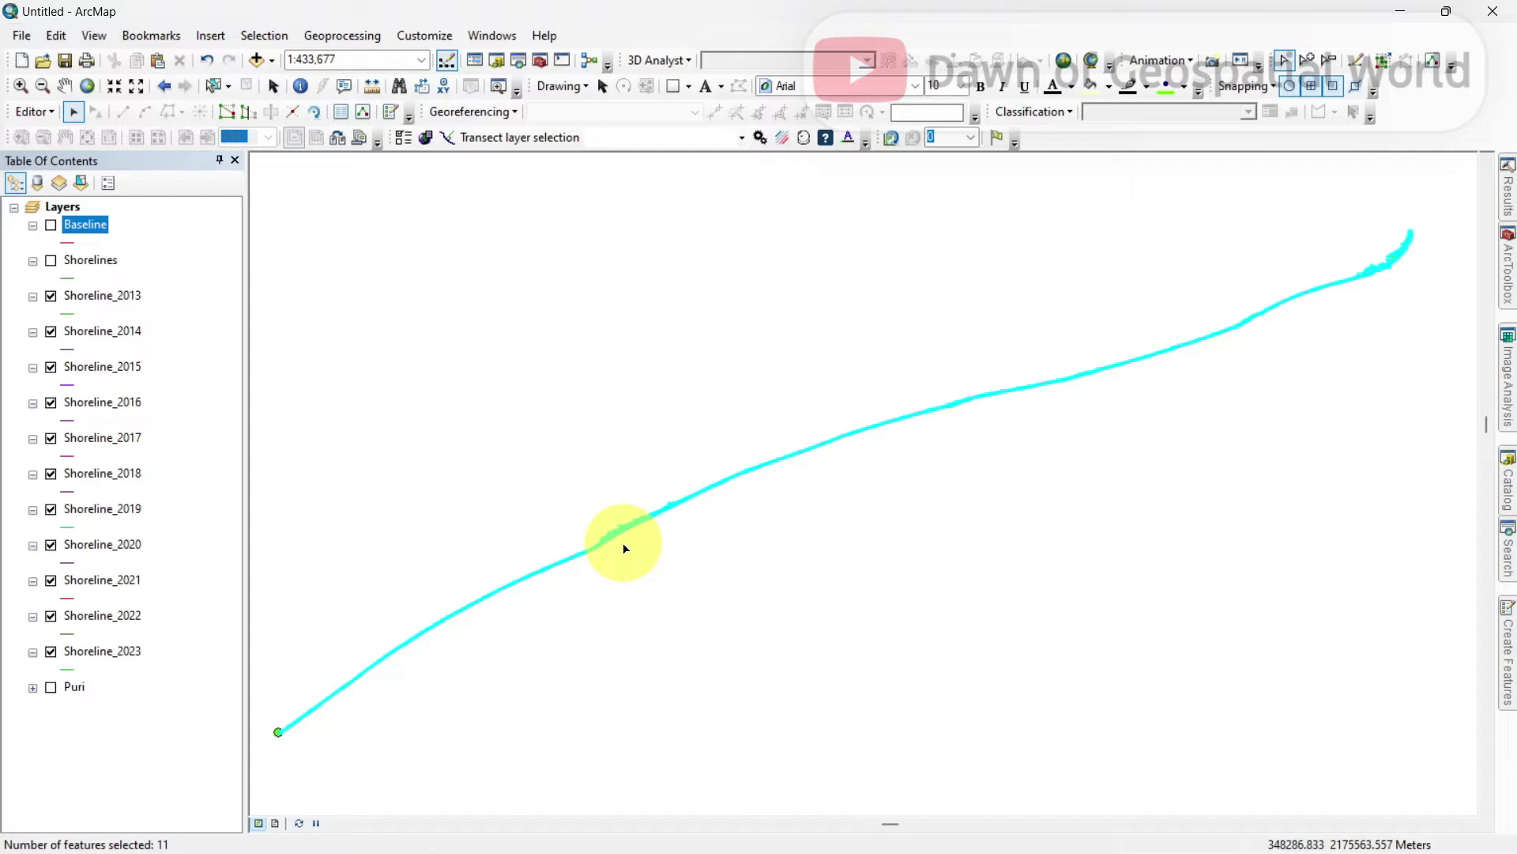
pyautogui.rightClick(601, 534)
pyautogui.click(630, 549)
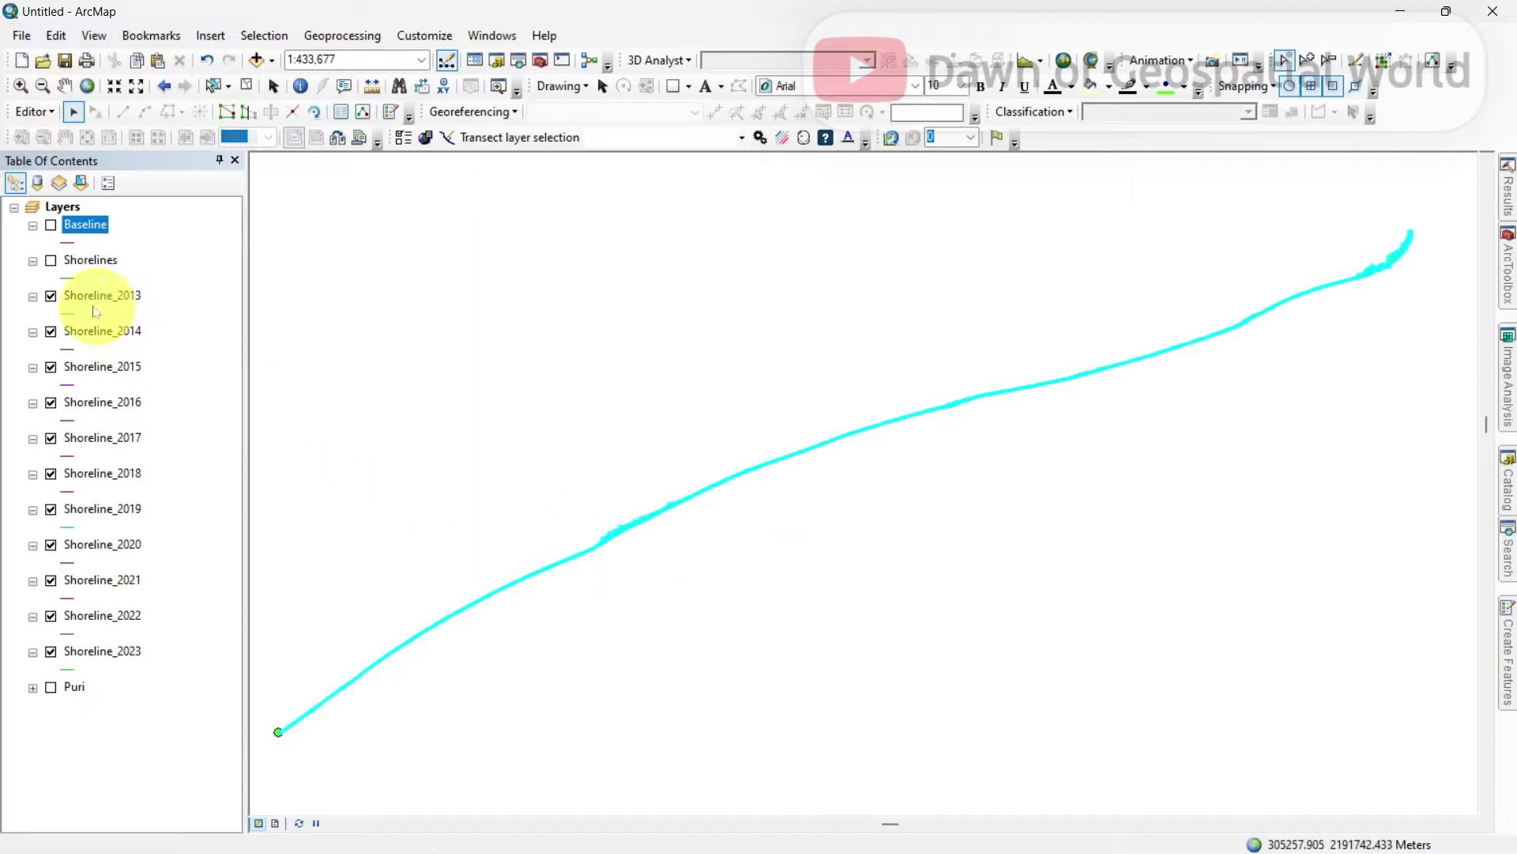
# Hide the eleven year layers, Shoreline_2013 through Shoreline_2023.
pyautogui.click(51, 295)
pyautogui.click(51, 331)
pyautogui.click(51, 366)
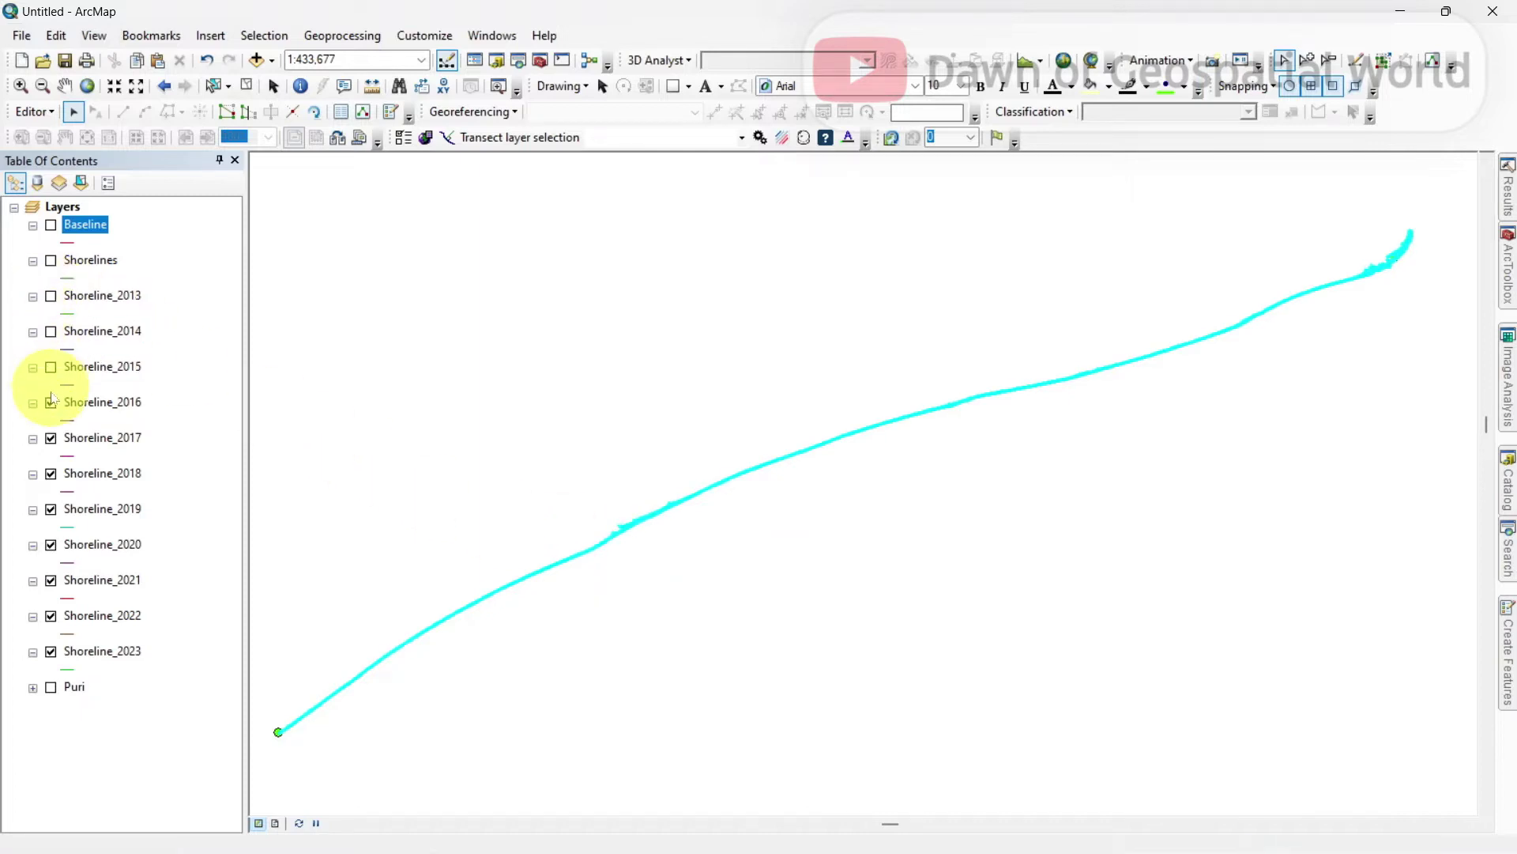
pyautogui.click(50, 403)
pyautogui.click(51, 438)
pyautogui.click(50, 474)
pyautogui.click(51, 509)
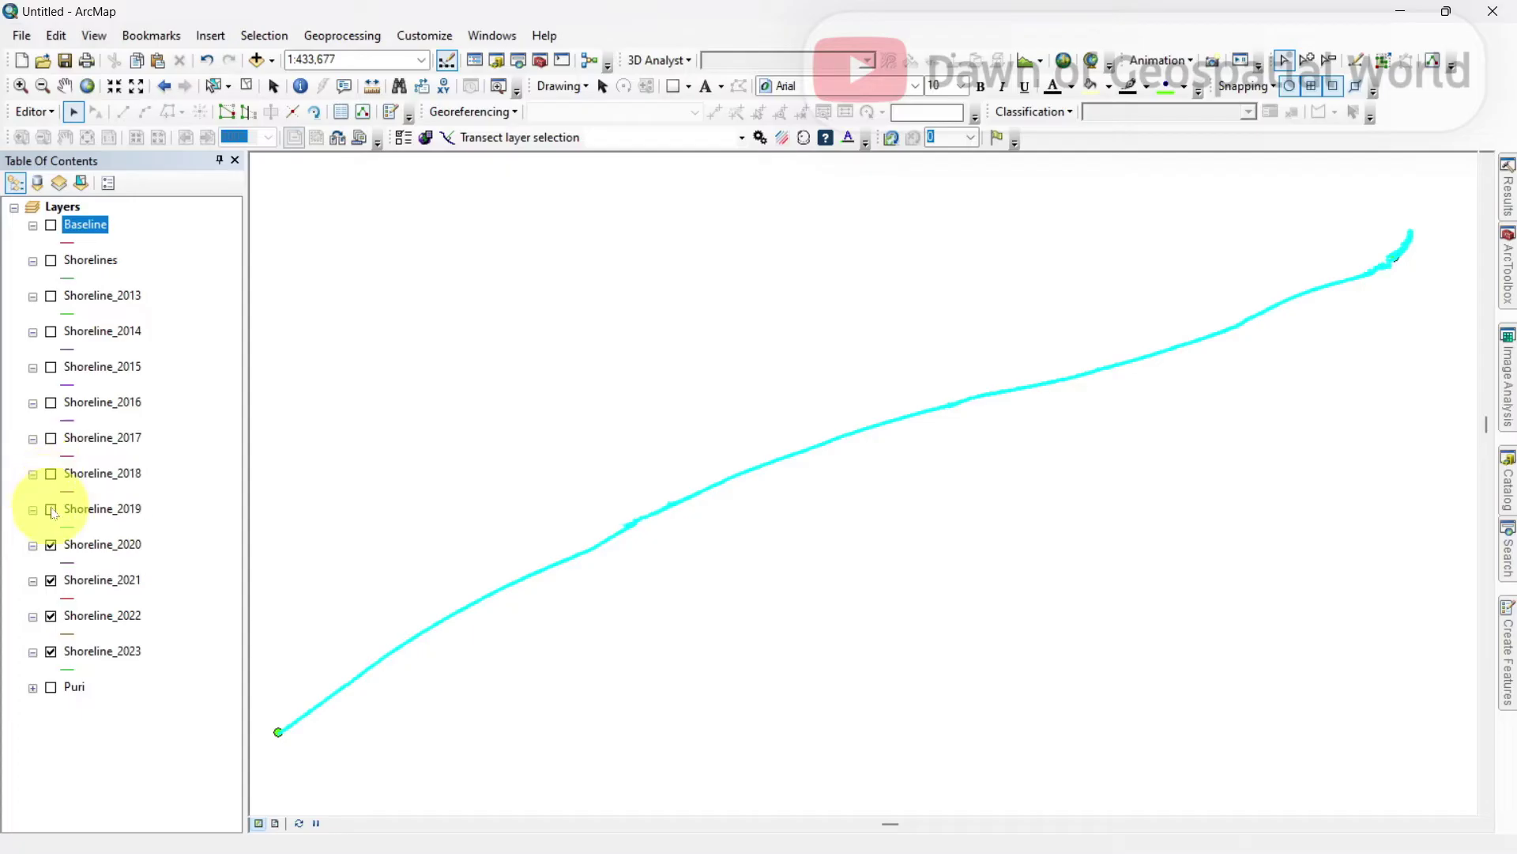
pyautogui.click(51, 544)
pyautogui.click(51, 580)
pyautogui.click(51, 616)
pyautogui.click(50, 651)
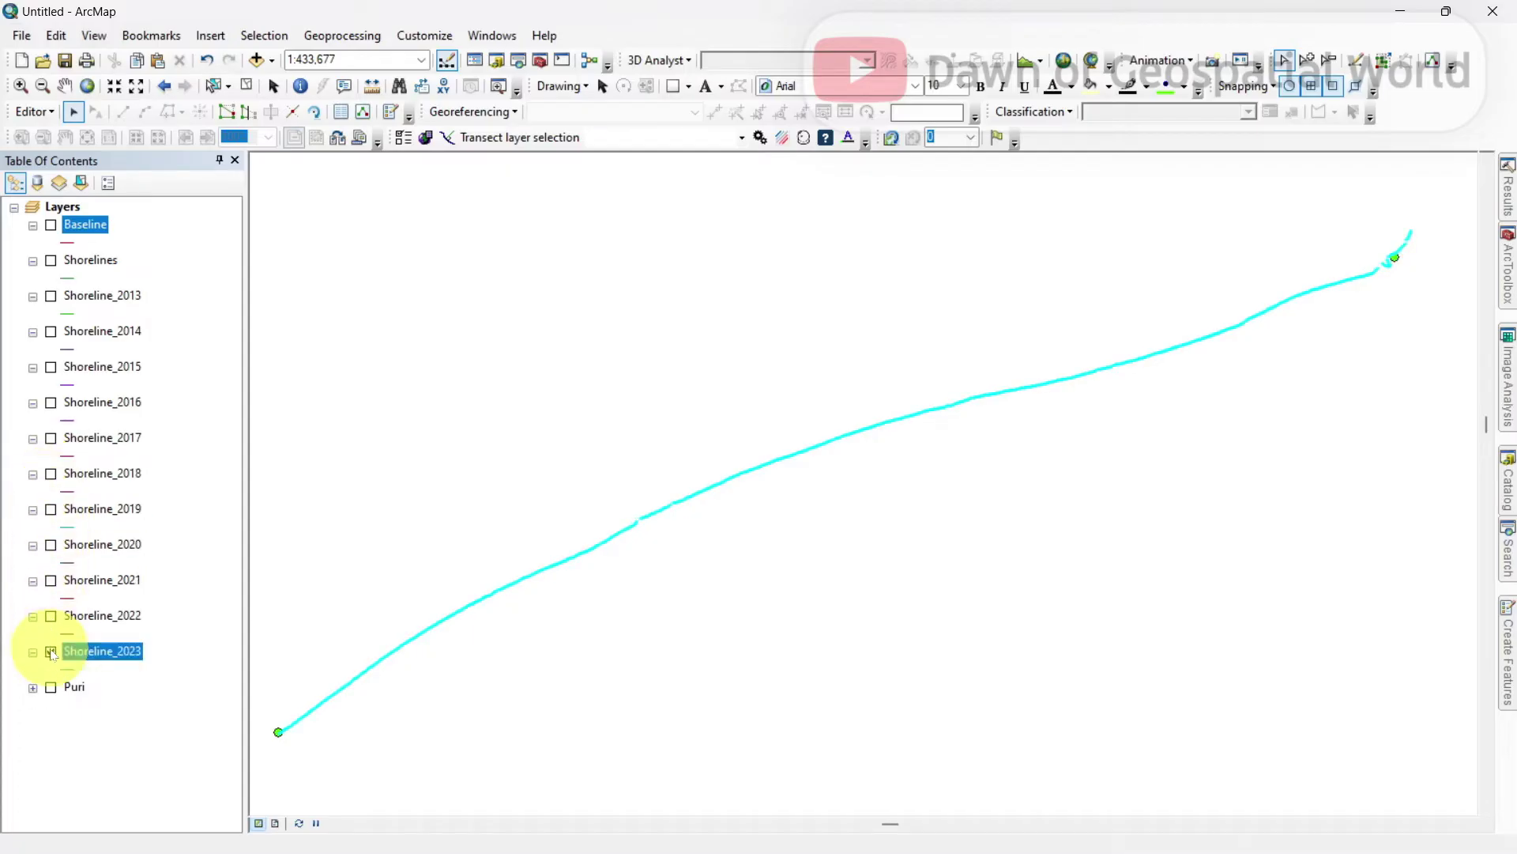
# Paste the copied shorelines into the Shorelines layer and clear the selection.
pyautogui.rightClick(618, 421)
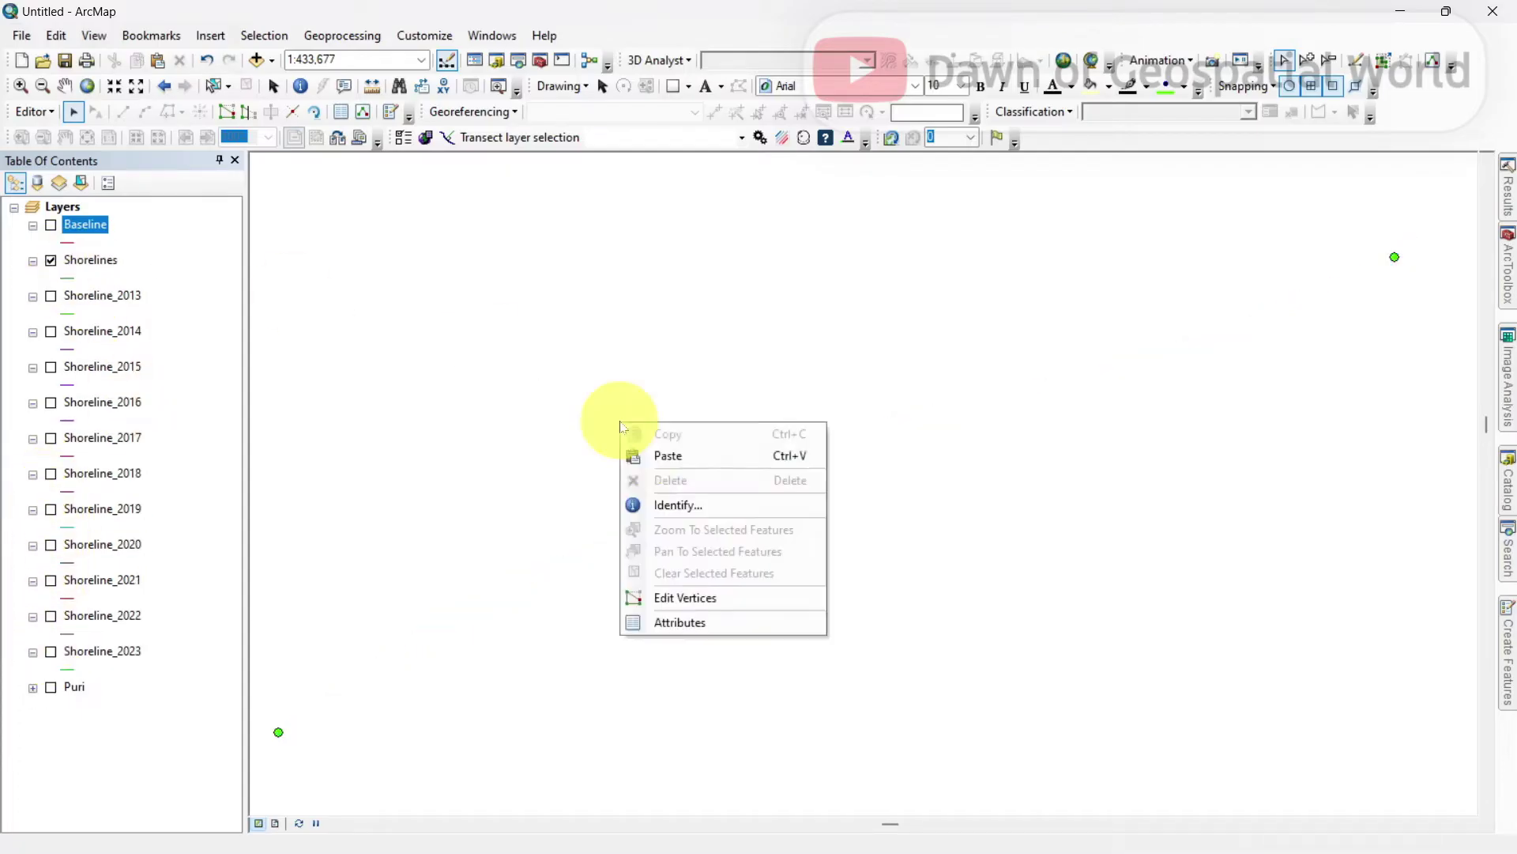
pyautogui.click(648, 455)
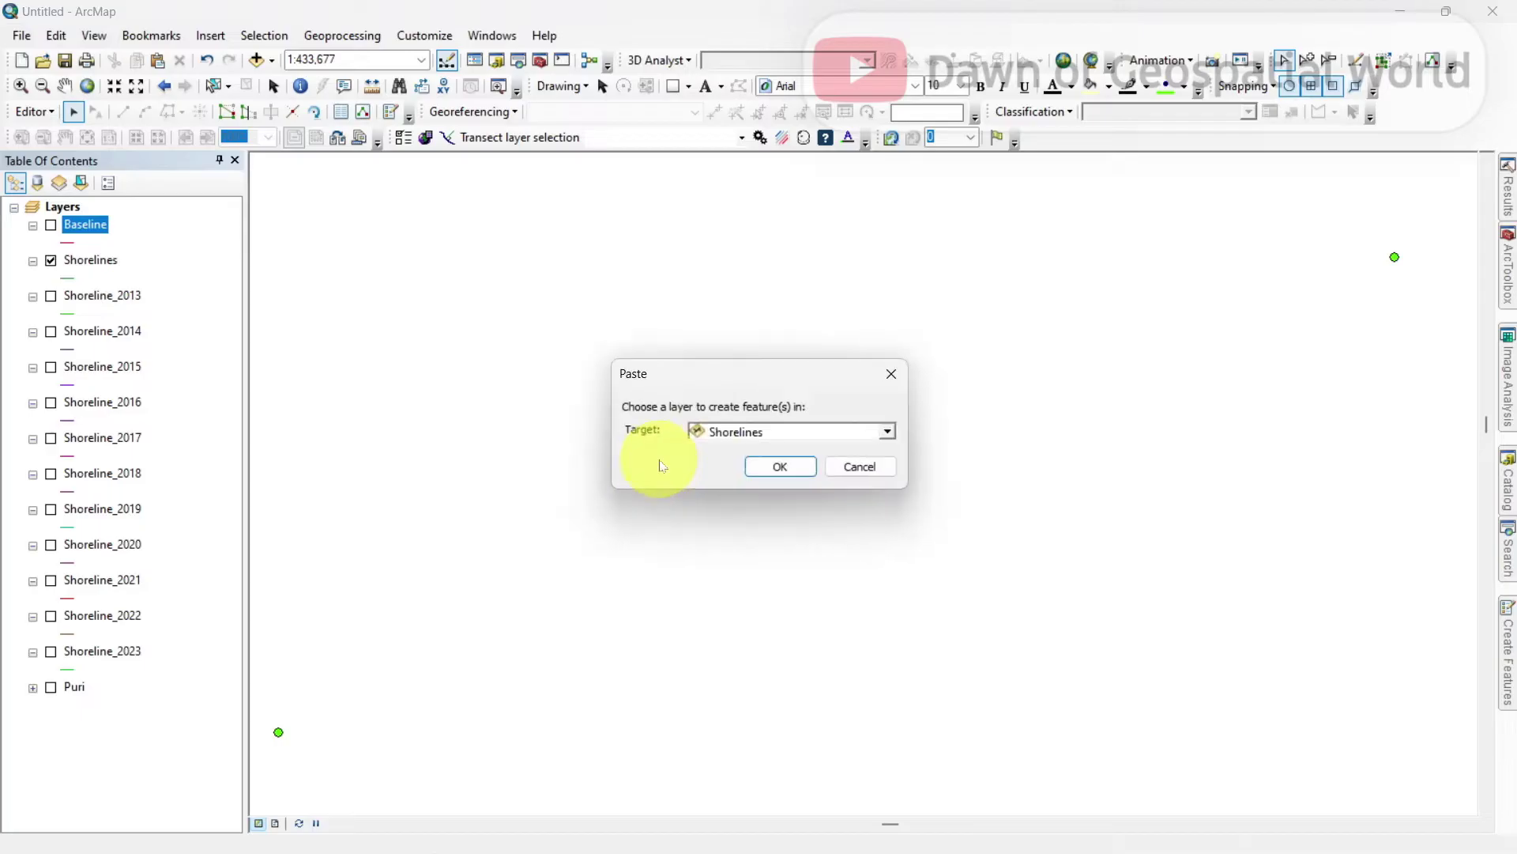
pyautogui.click(794, 465)
pyautogui.click(803, 471)
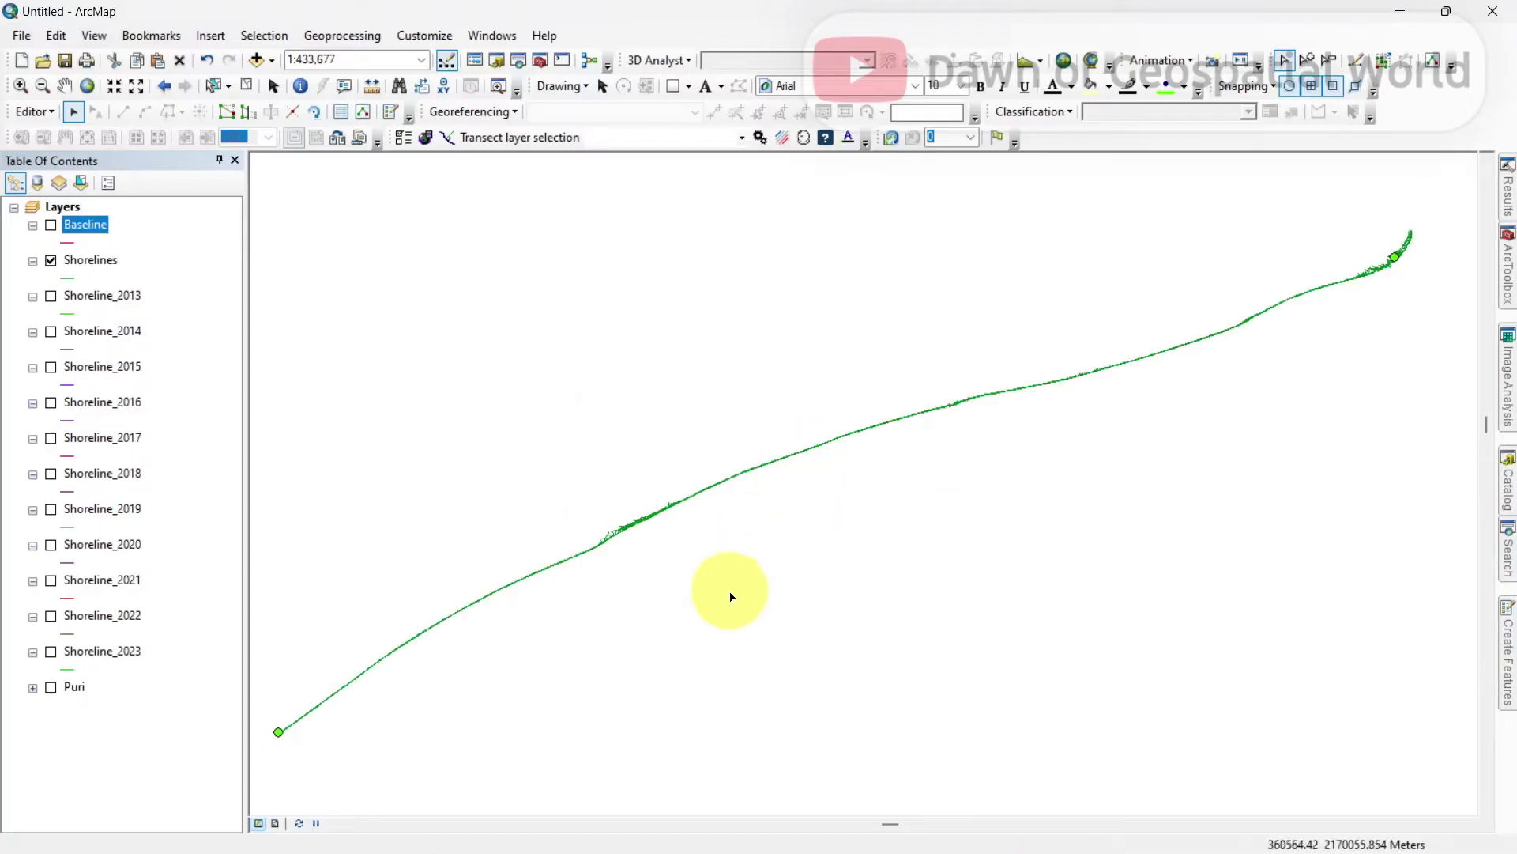
pyautogui.rightClick(106, 271)
# Fill in dates from 12/22/2013 to 12/25/2023 and UNCERTAINITY 0 for all 11 Shorelines records.
pyautogui.click(172, 328)
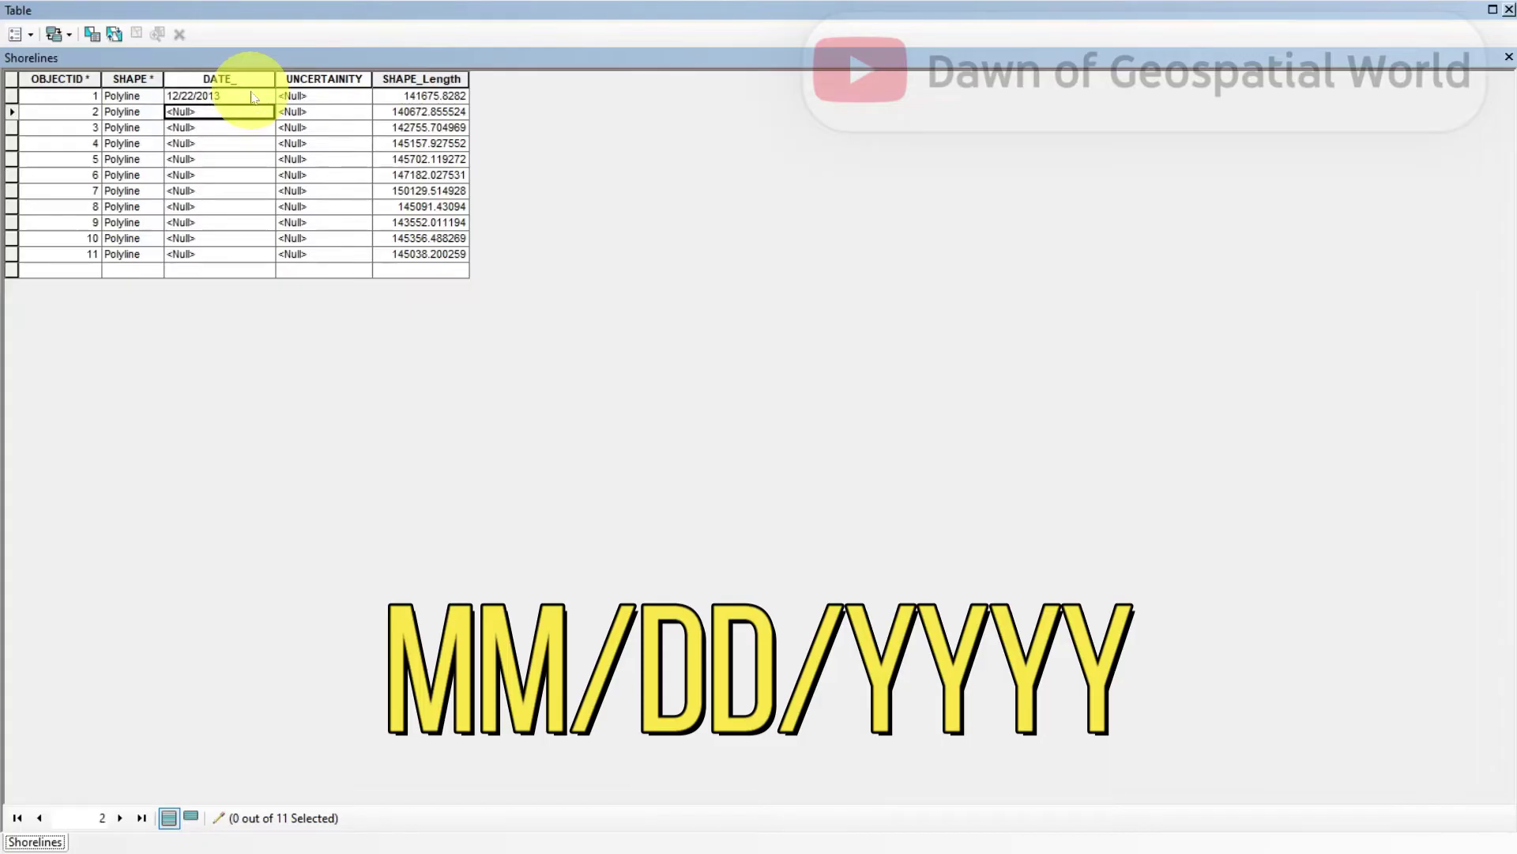
pyautogui.write('12/19/20')
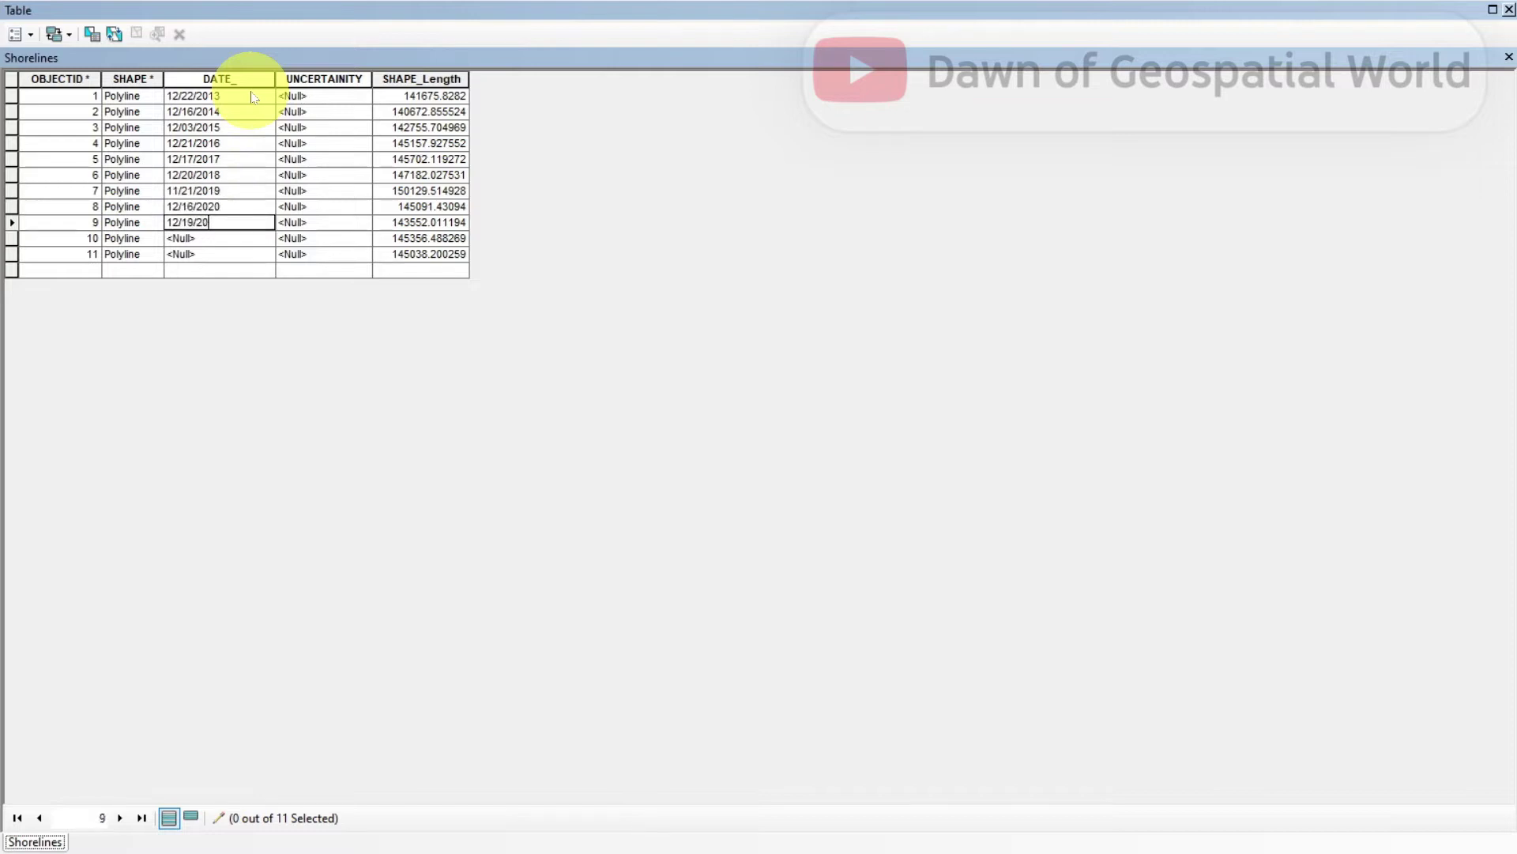
pyautogui.write('23')
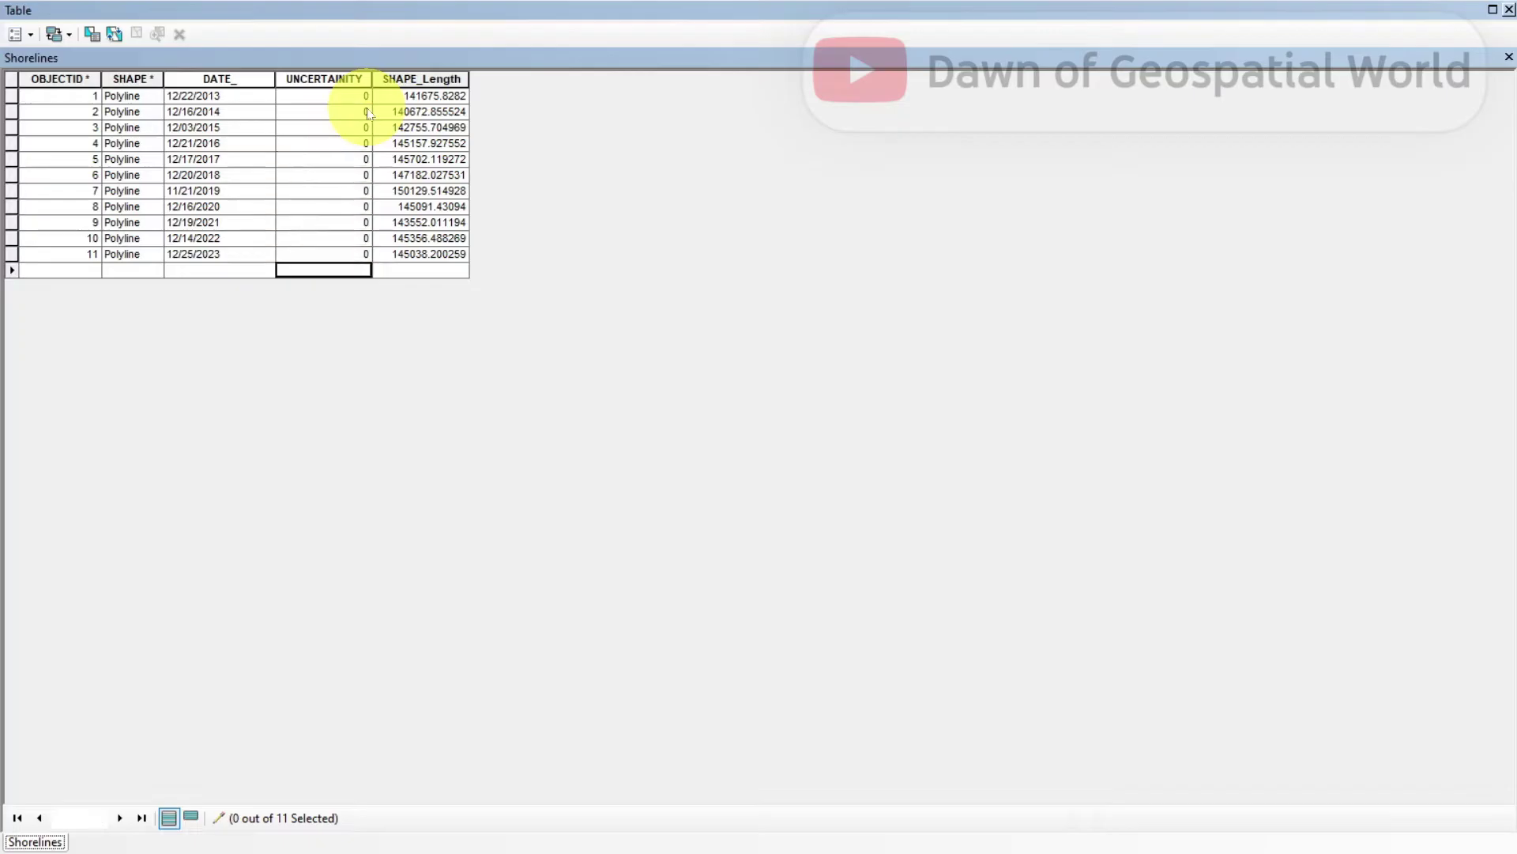
pyautogui.click(1509, 12)
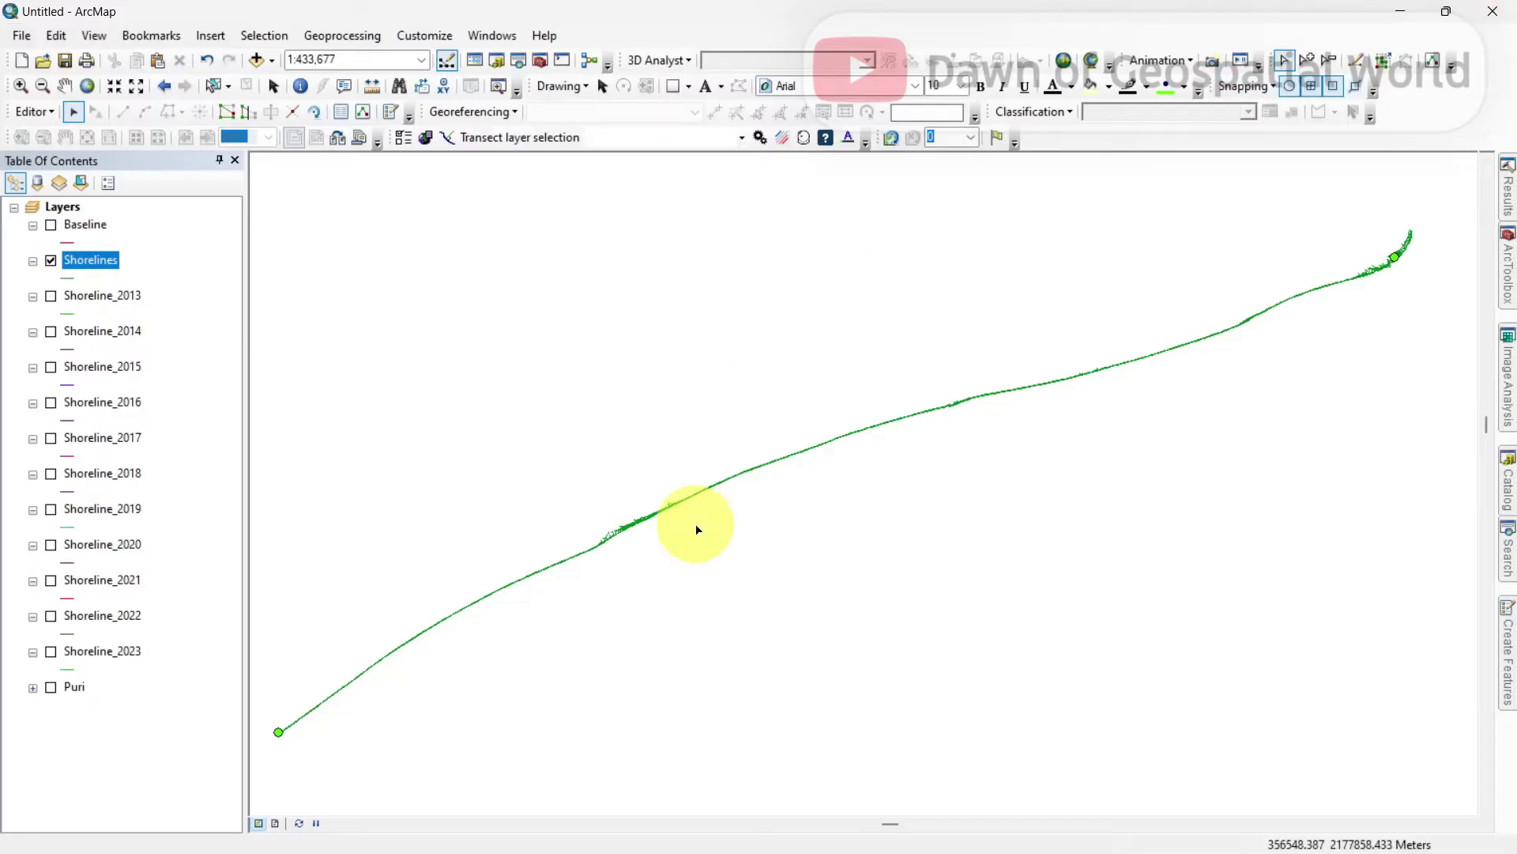
# In the Buffer tool, set Shorelines as input with a 300 Meters distance.
pyautogui.click(353, 37)
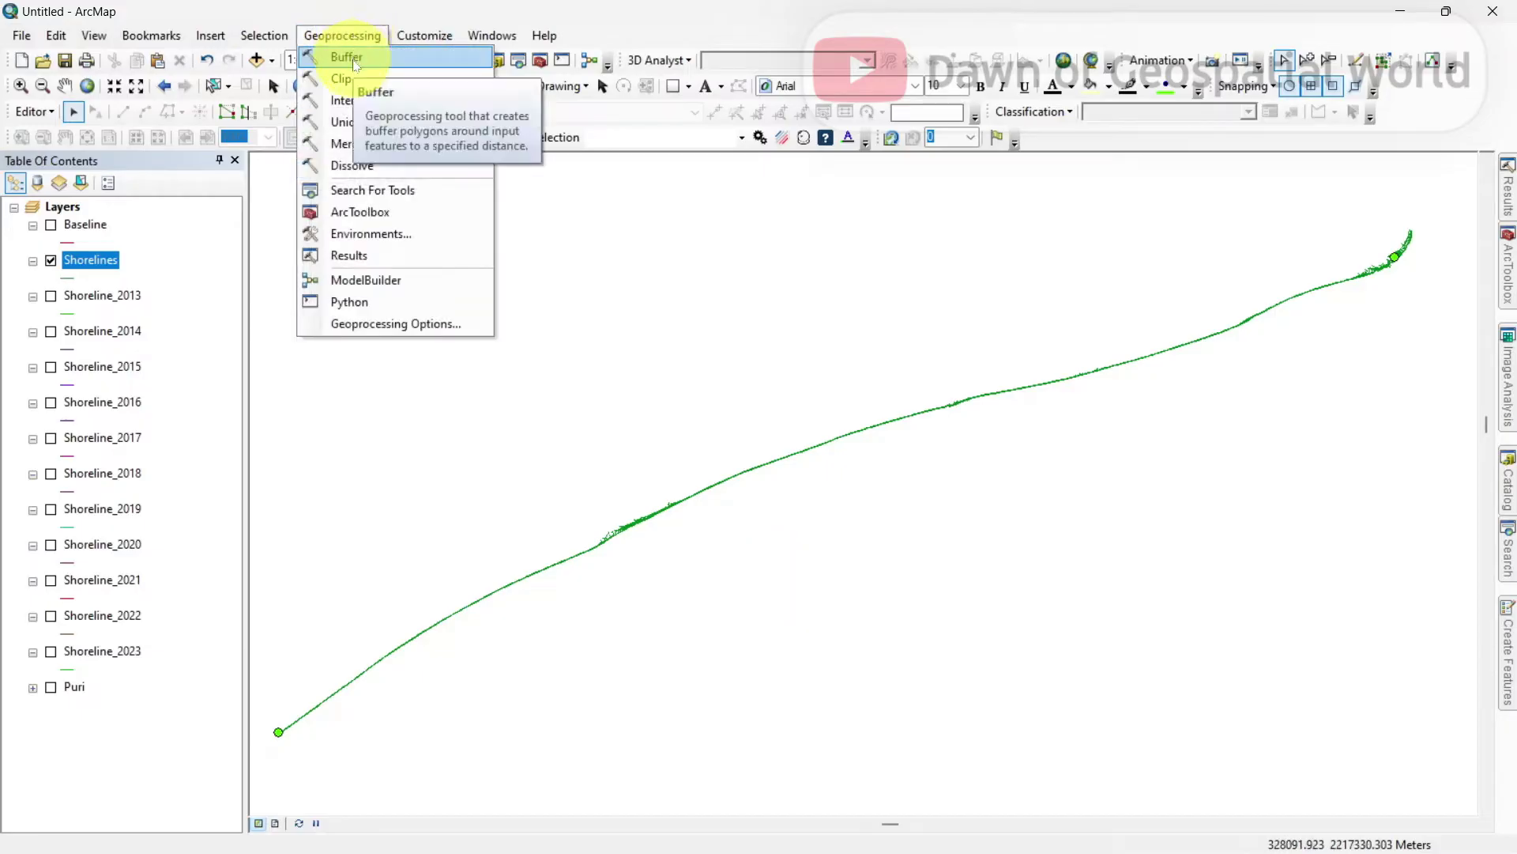
pyautogui.click(353, 61)
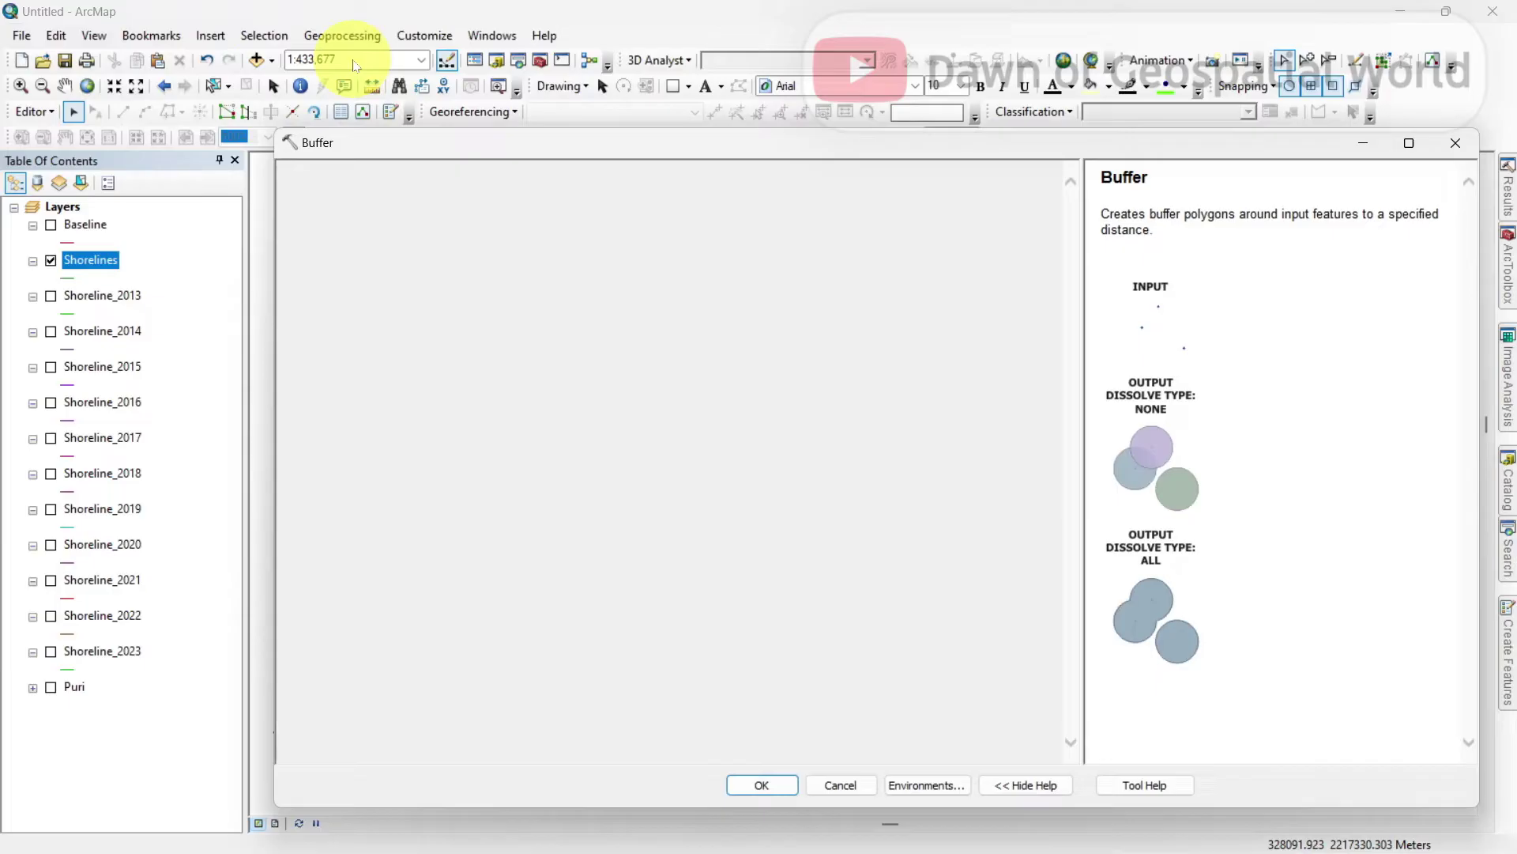
pyautogui.click(1007, 200)
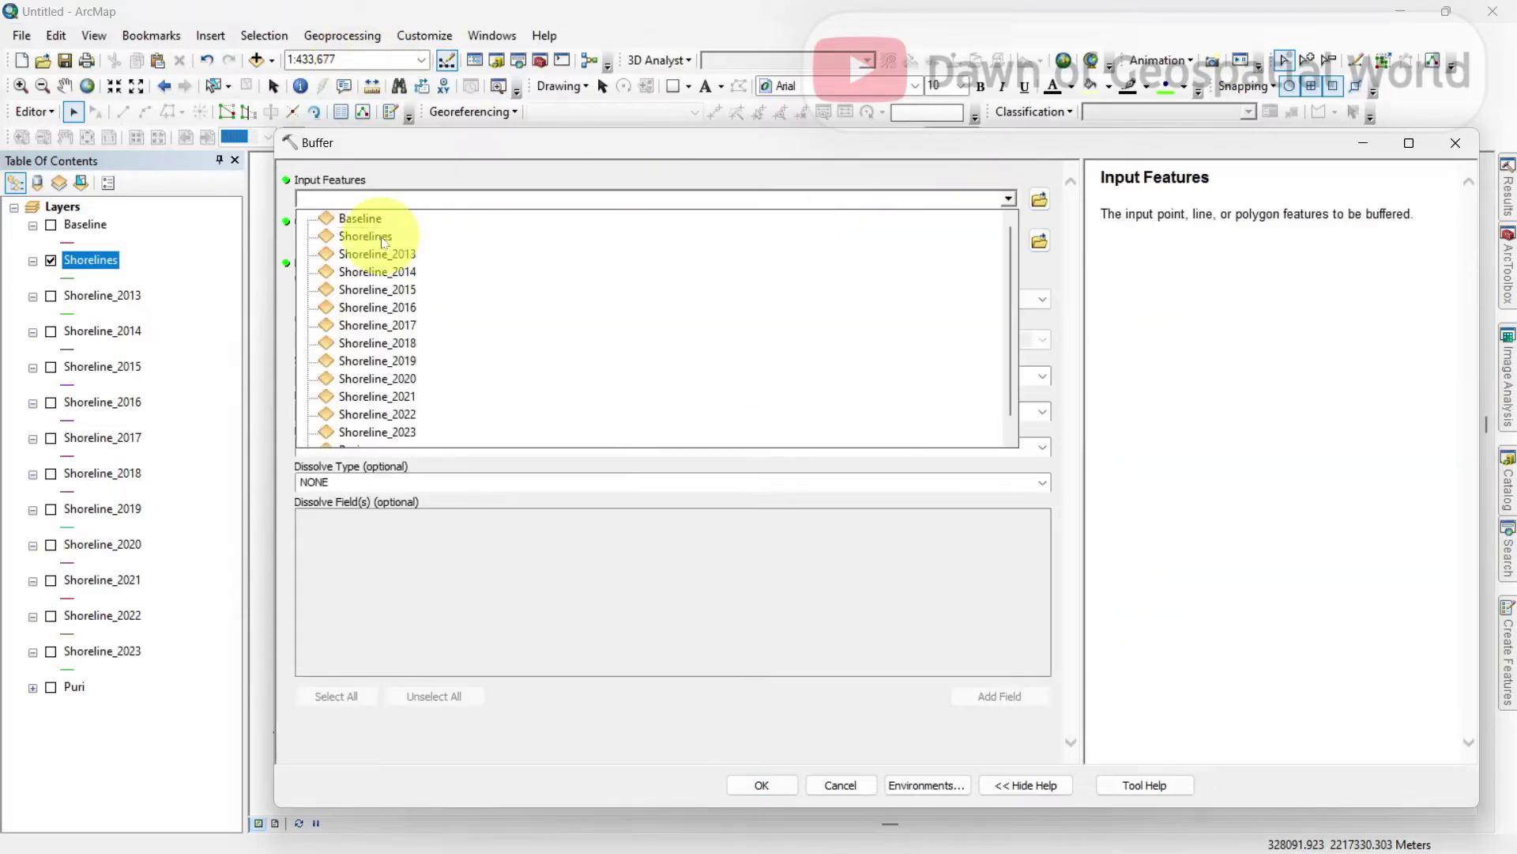
pyautogui.click(728, 234)
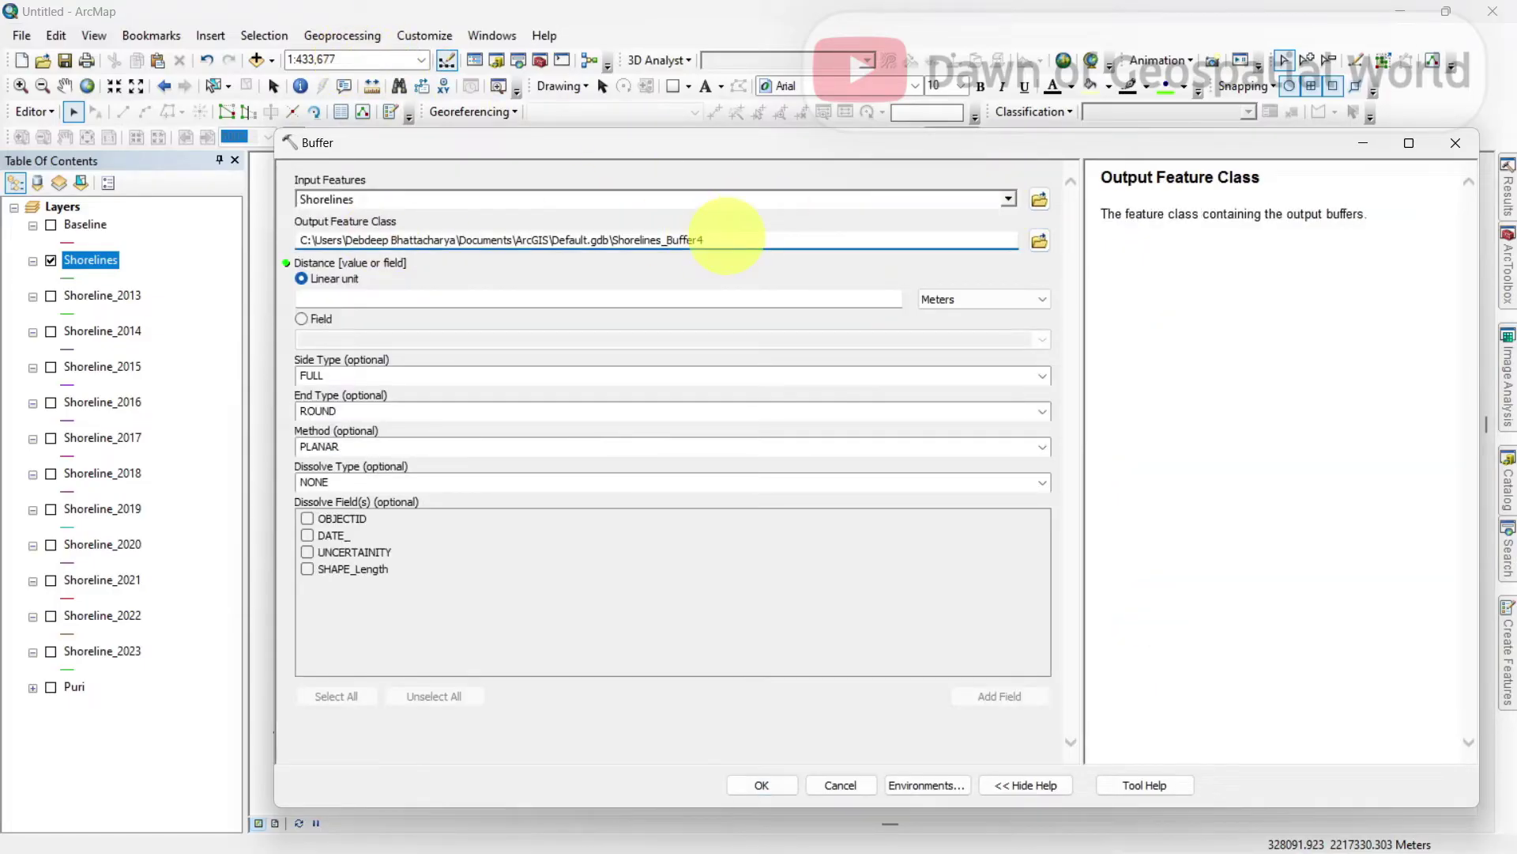
pyautogui.click(885, 298)
pyautogui.write('300')
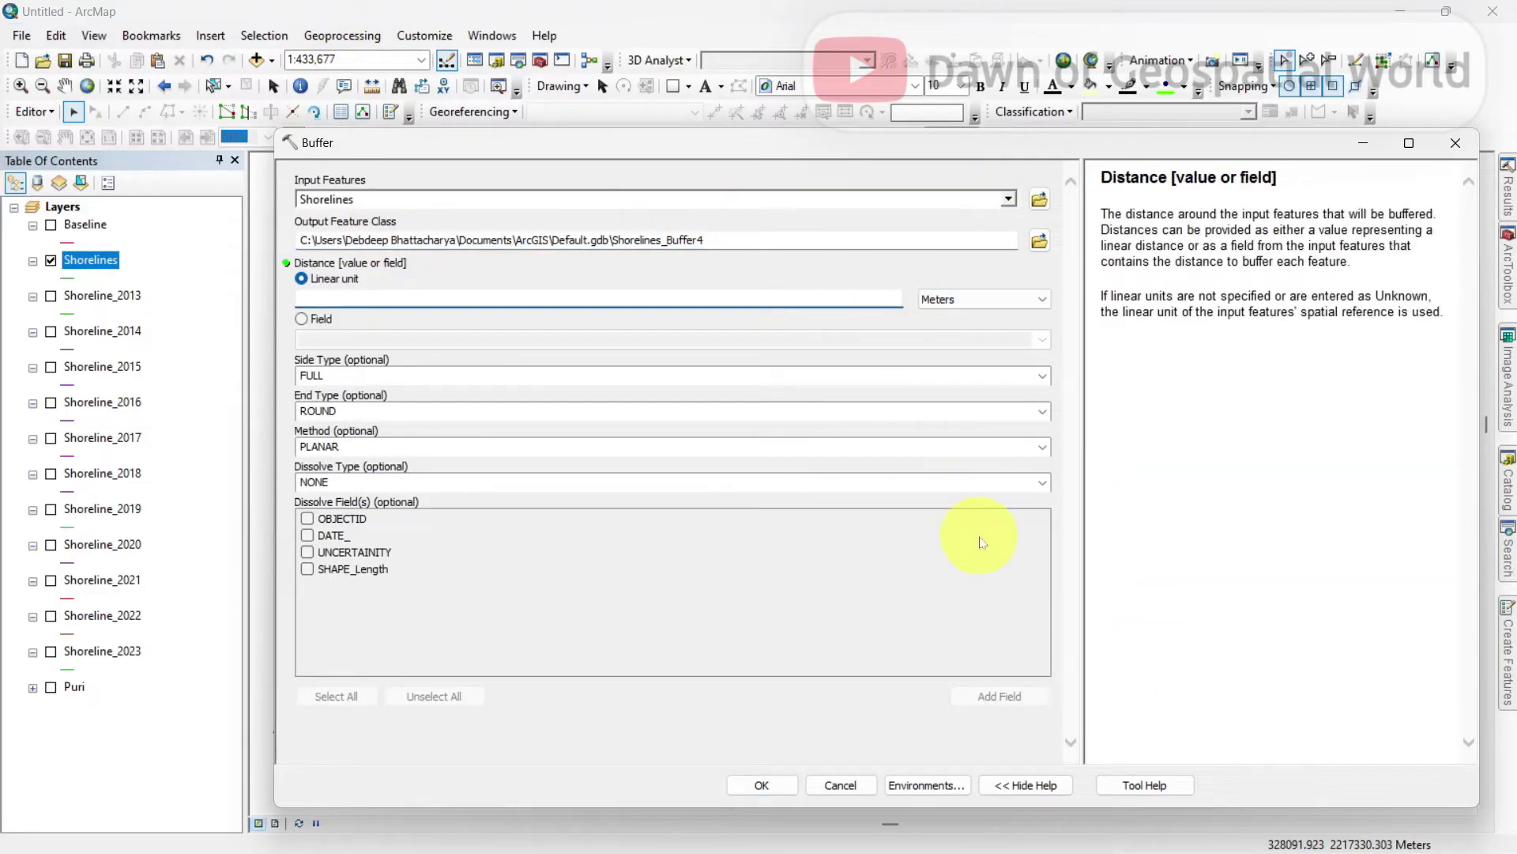
pyautogui.click(984, 299)
pyautogui.click(985, 395)
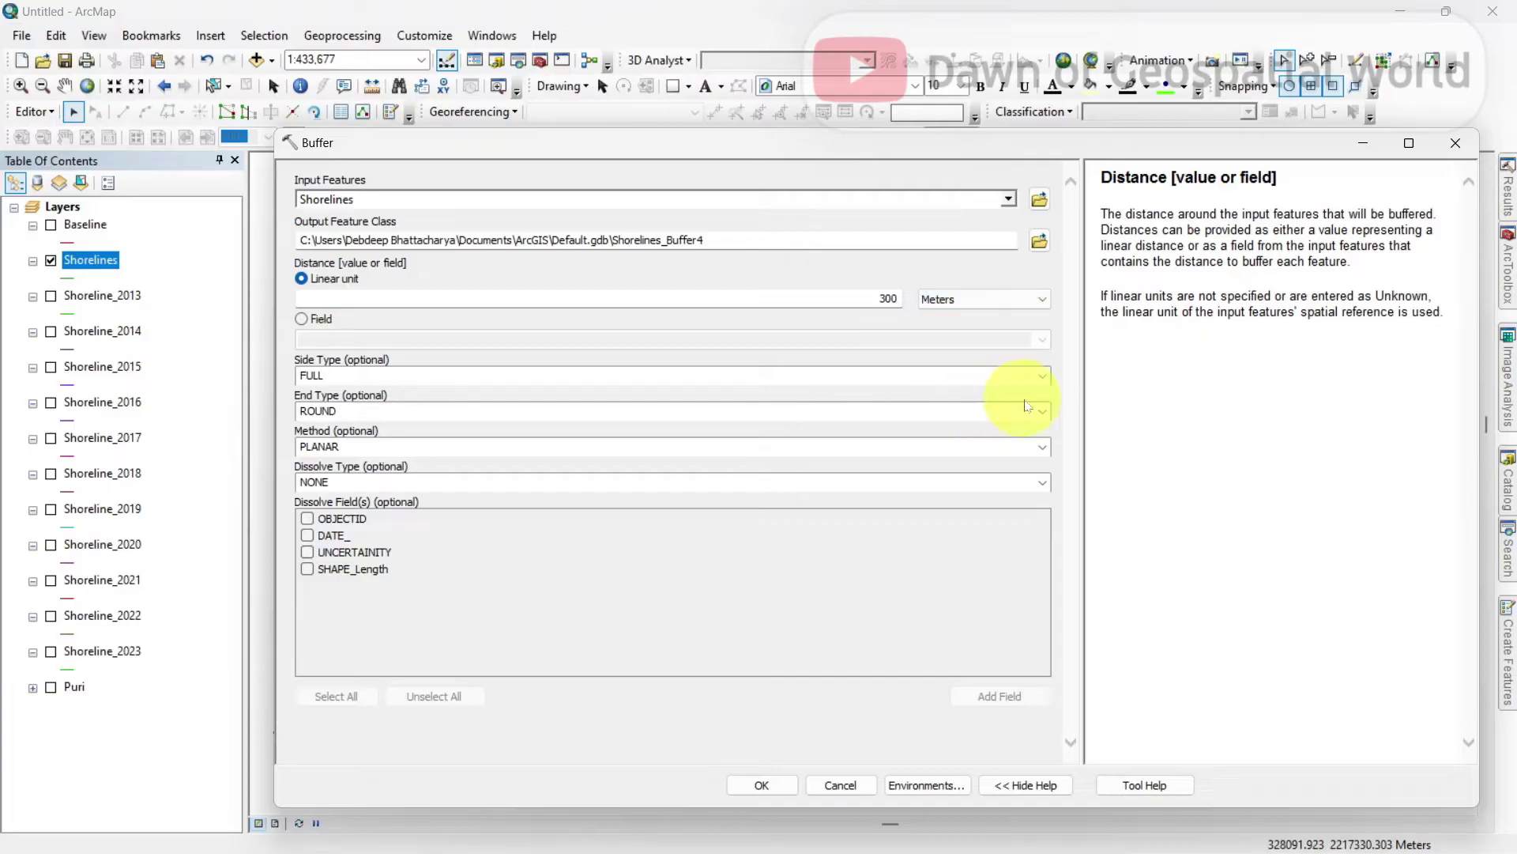
# Set dissolve type ALL and flat end type, then run the buffer to create Shorelines_Buffer4.
pyautogui.click(1040, 483)
pyautogui.click(789, 508)
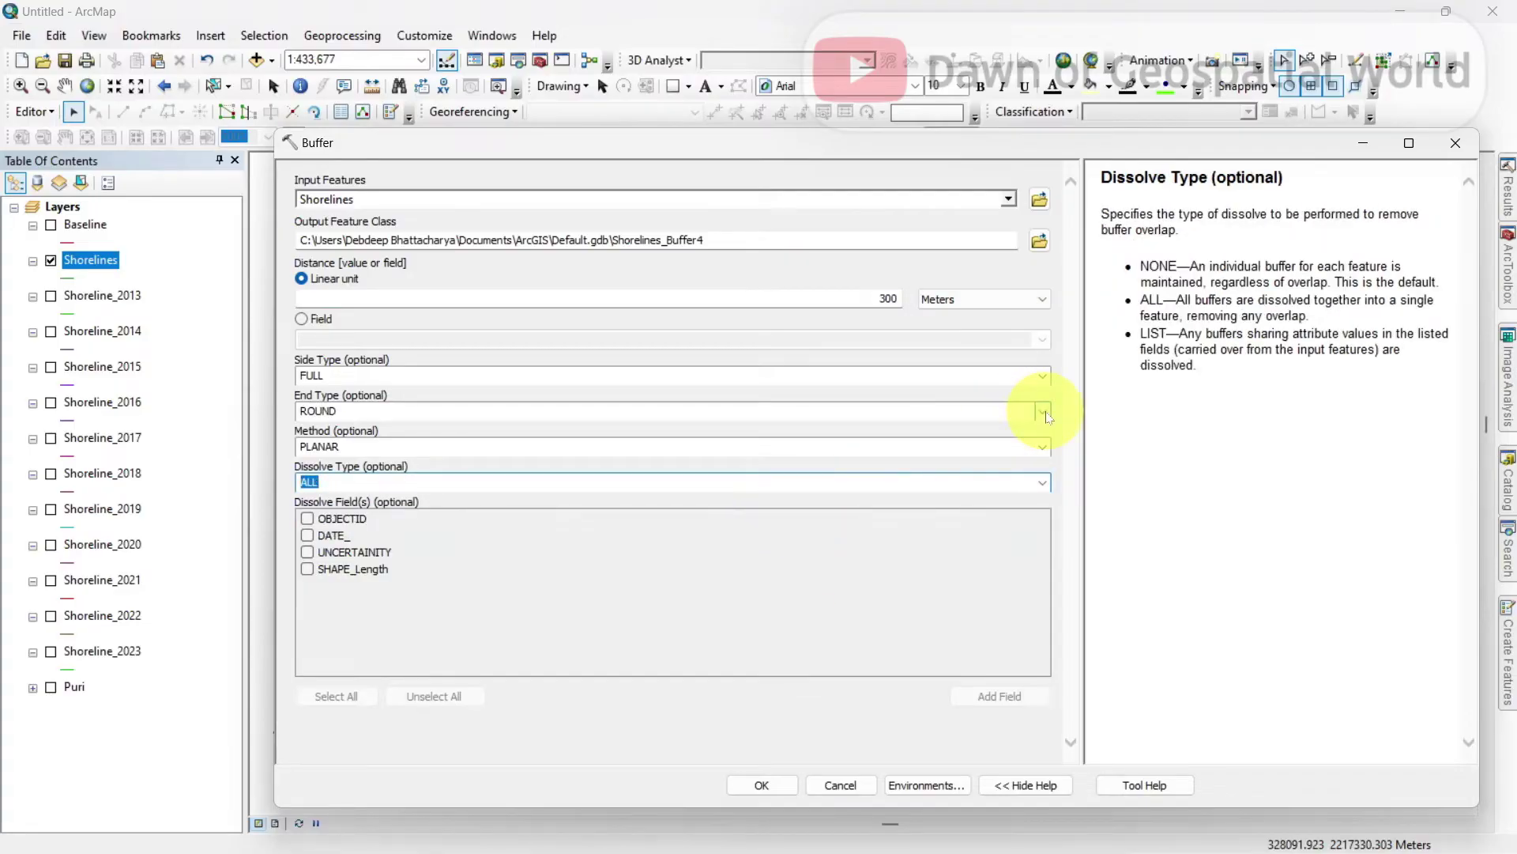
pyautogui.click(1043, 411)
pyautogui.click(1003, 446)
pyautogui.click(771, 782)
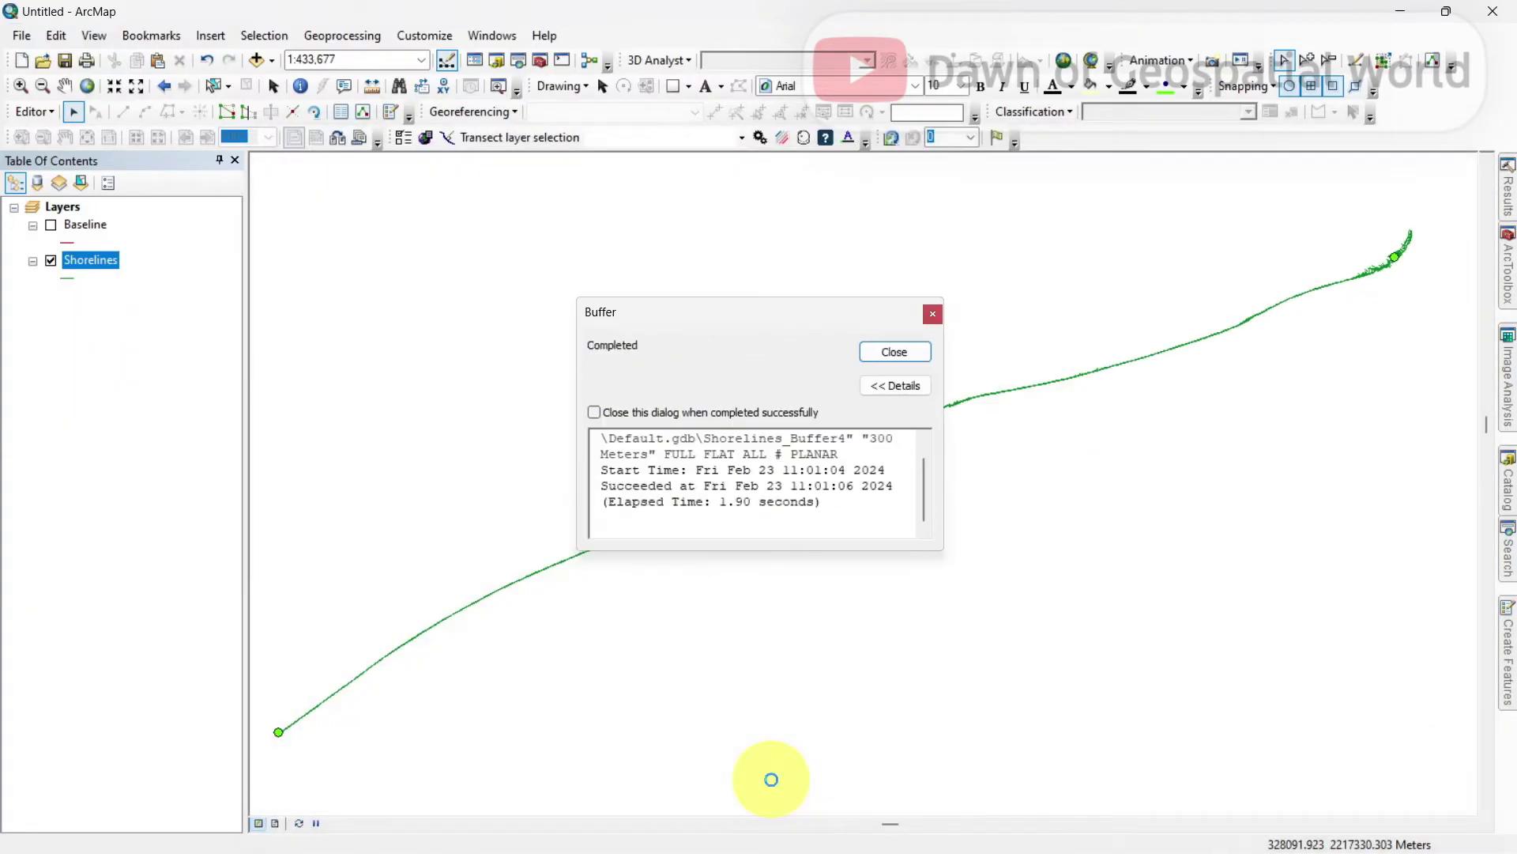
pyautogui.click(895, 351)
pyautogui.click(51, 261)
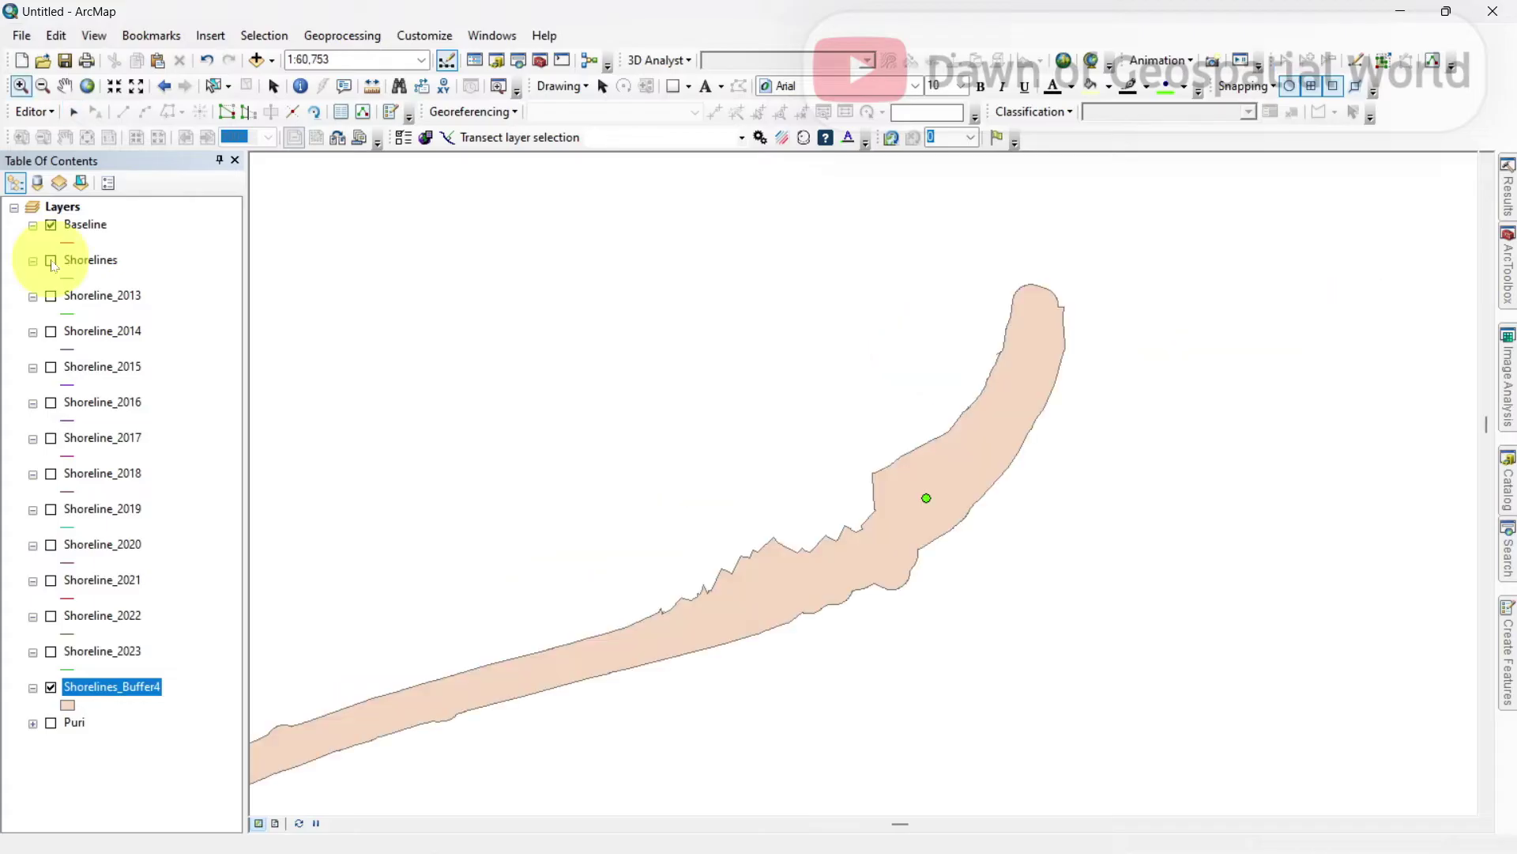
# Start editing the Baseline layer, toggling shoreline layers to compare them with the buffer.
pyautogui.rightClick(87, 229)
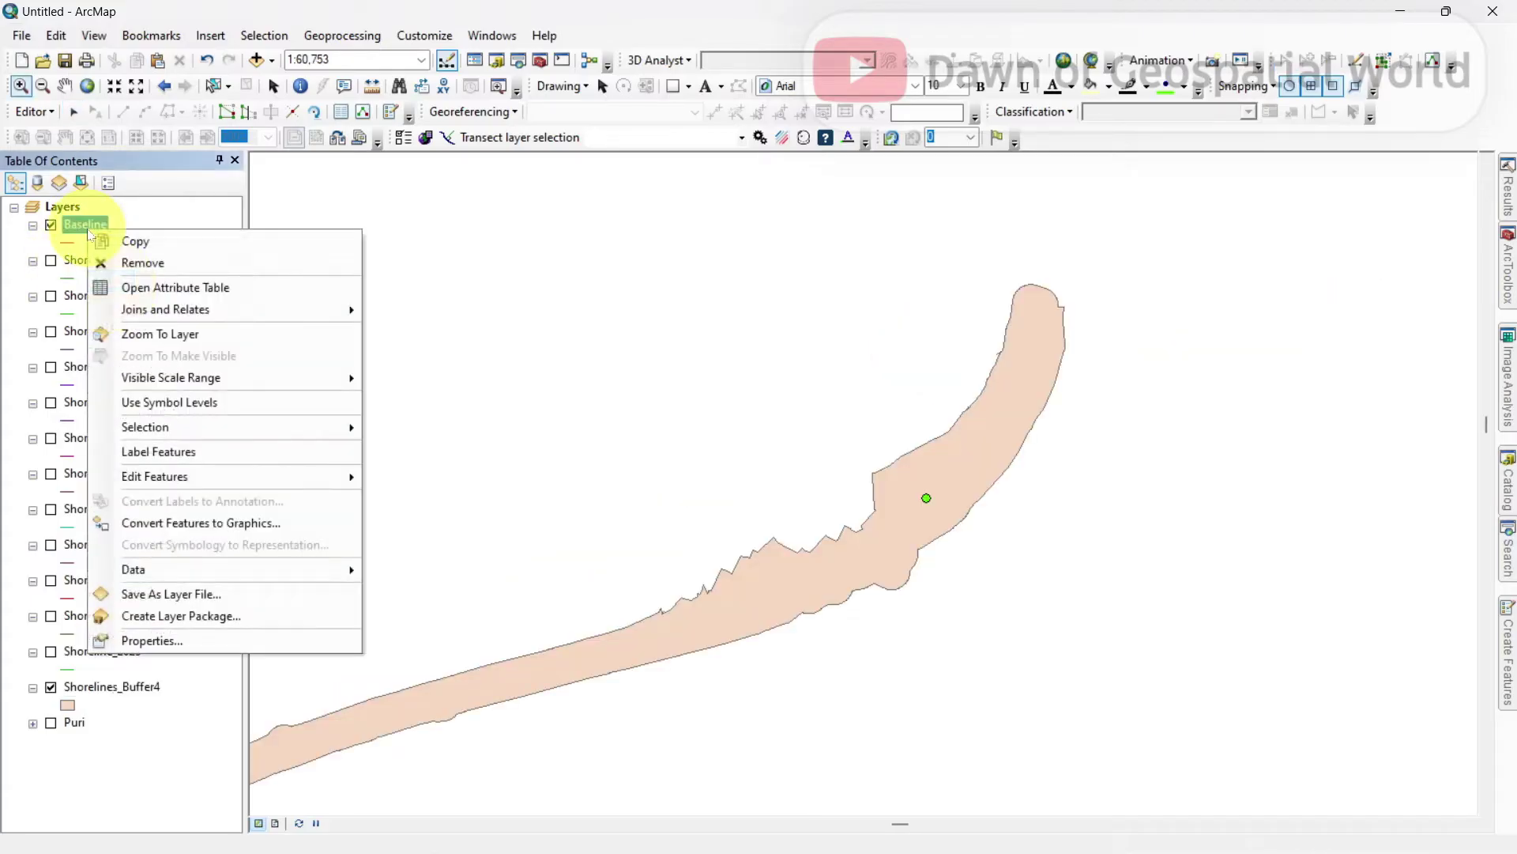
pyautogui.moveTo(180, 483)
pyautogui.click(407, 477)
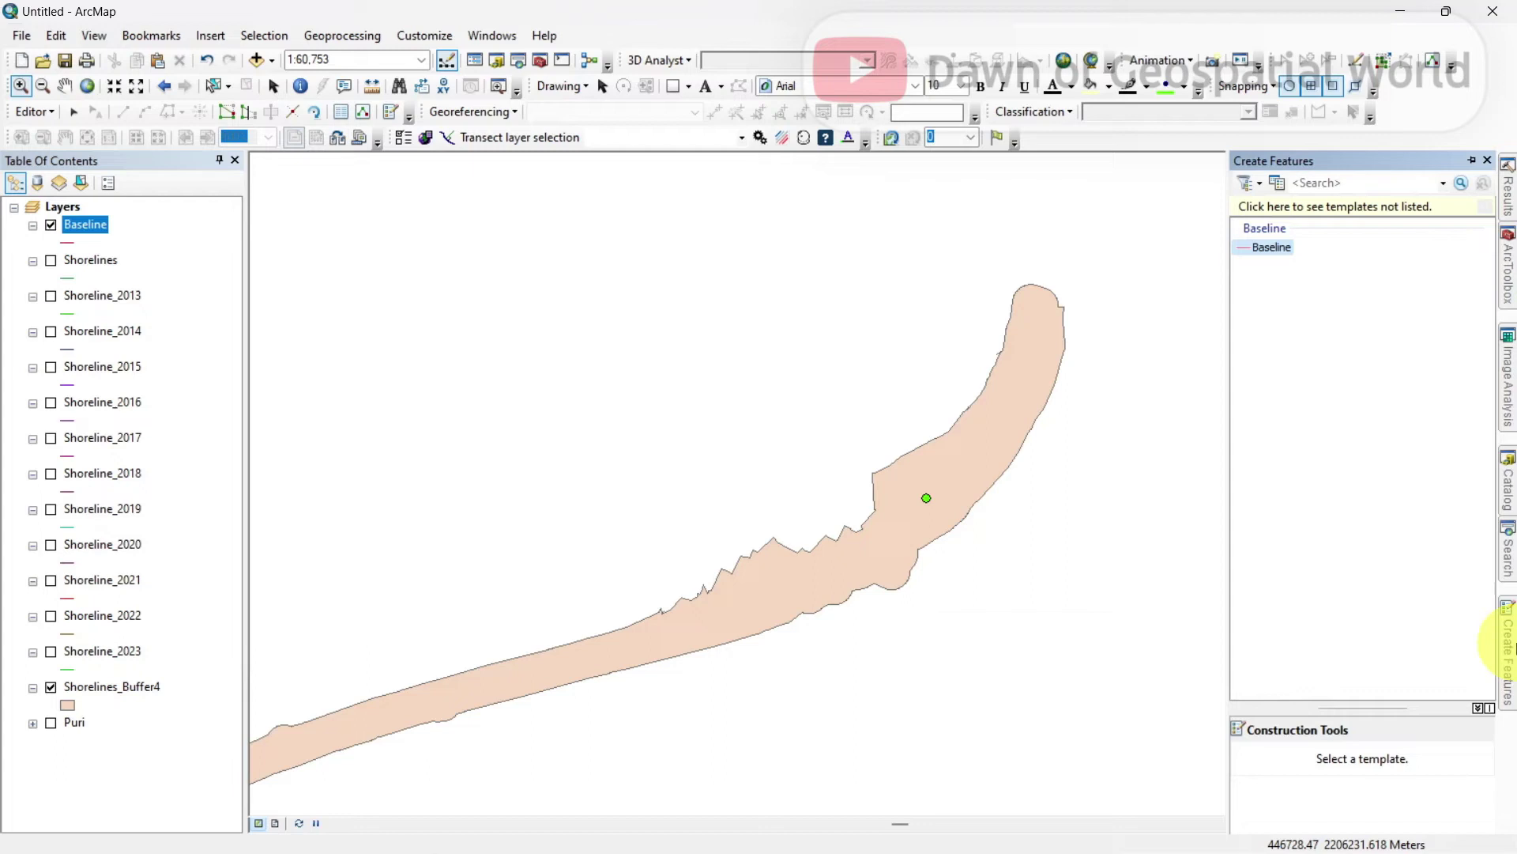
pyautogui.click(51, 261)
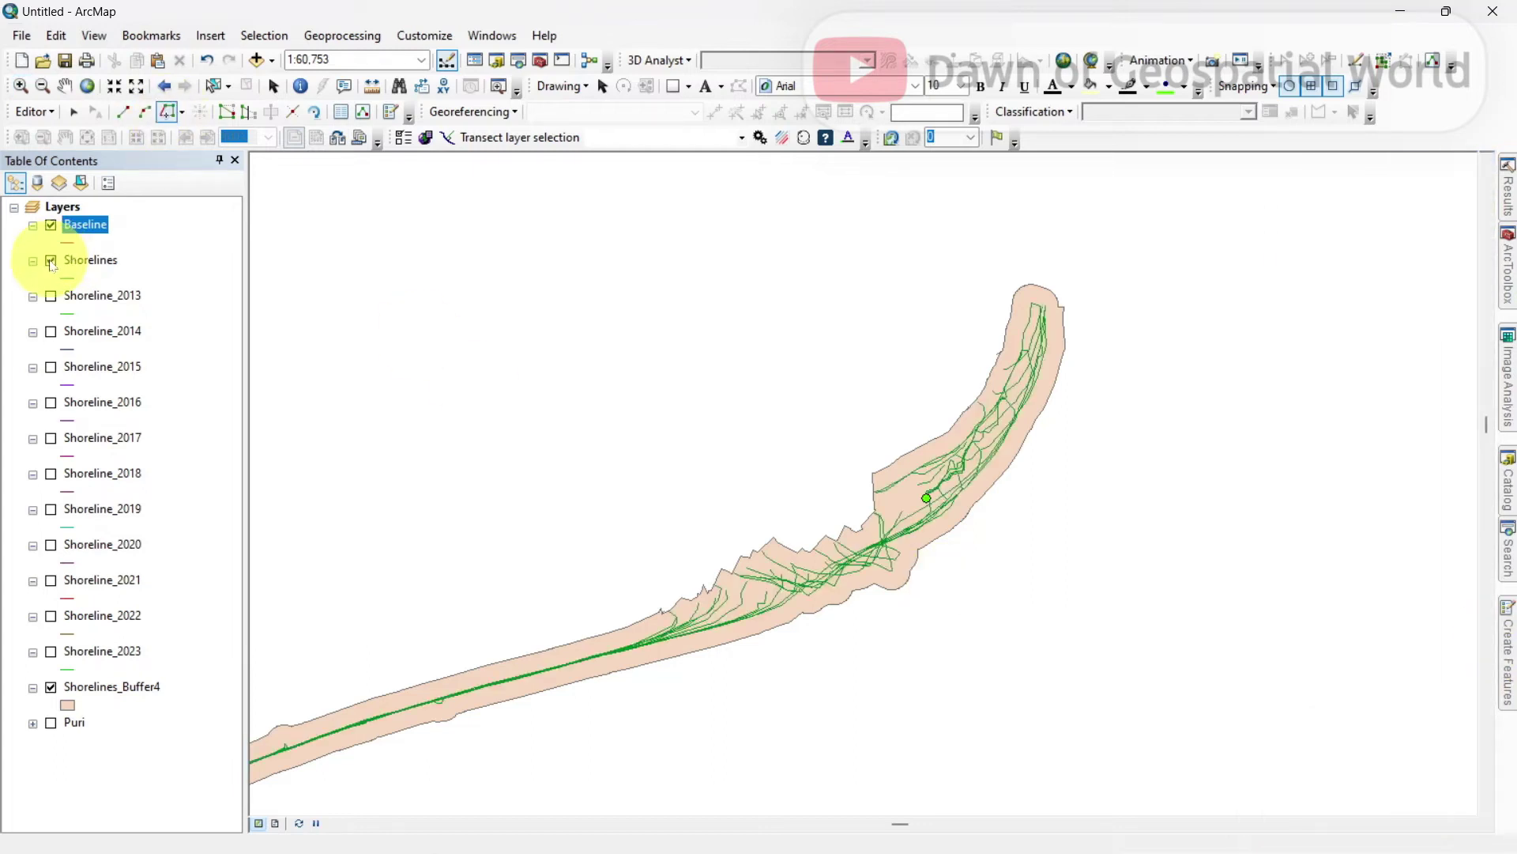
pyautogui.click(51, 225)
pyautogui.click(51, 260)
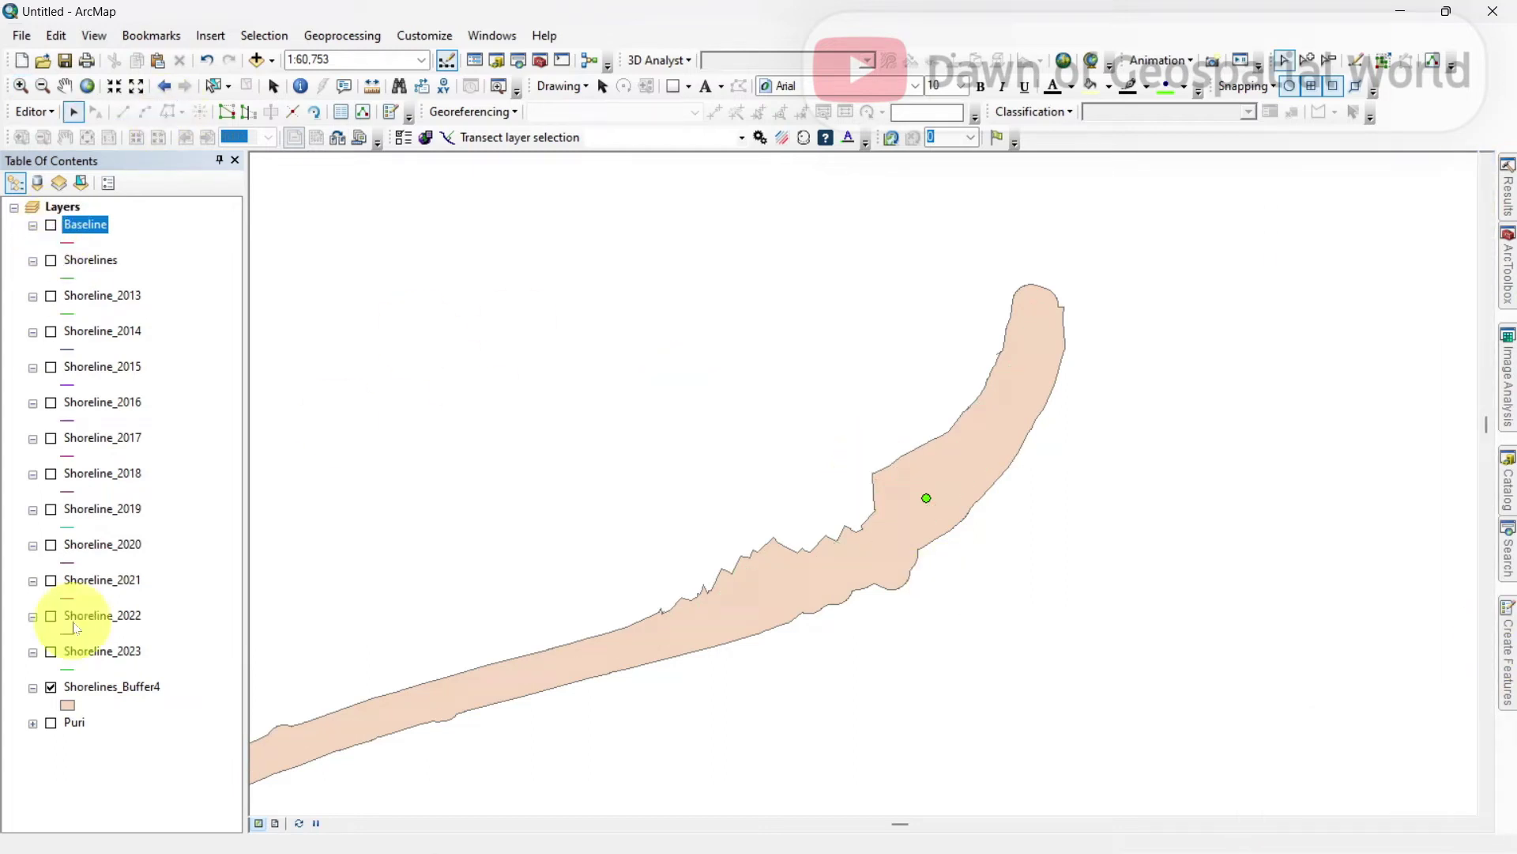
pyautogui.click(50, 651)
pyautogui.click(51, 650)
pyautogui.click(51, 474)
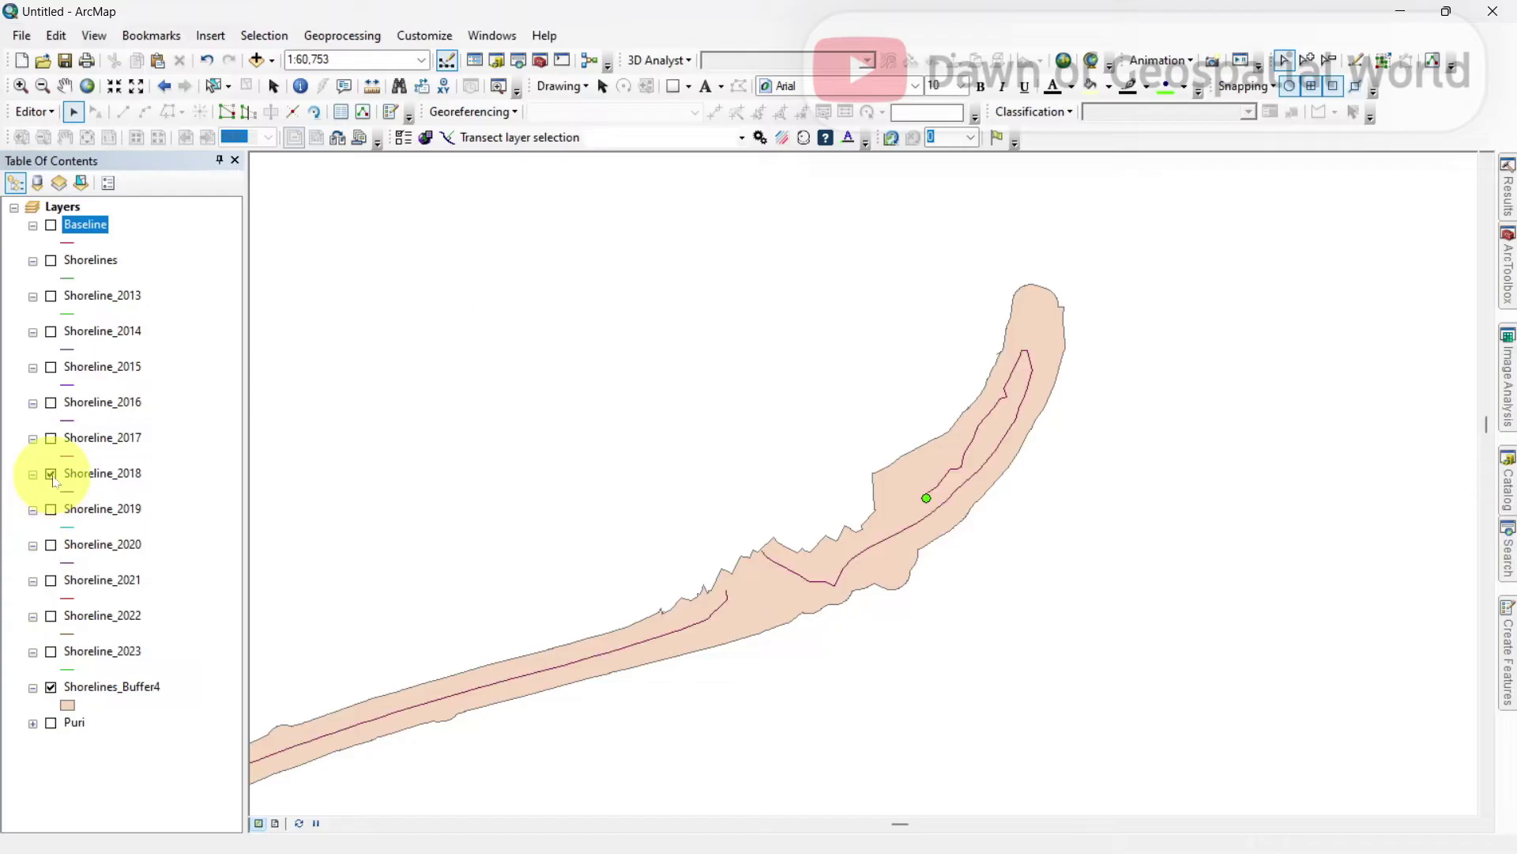
pyautogui.click(51, 474)
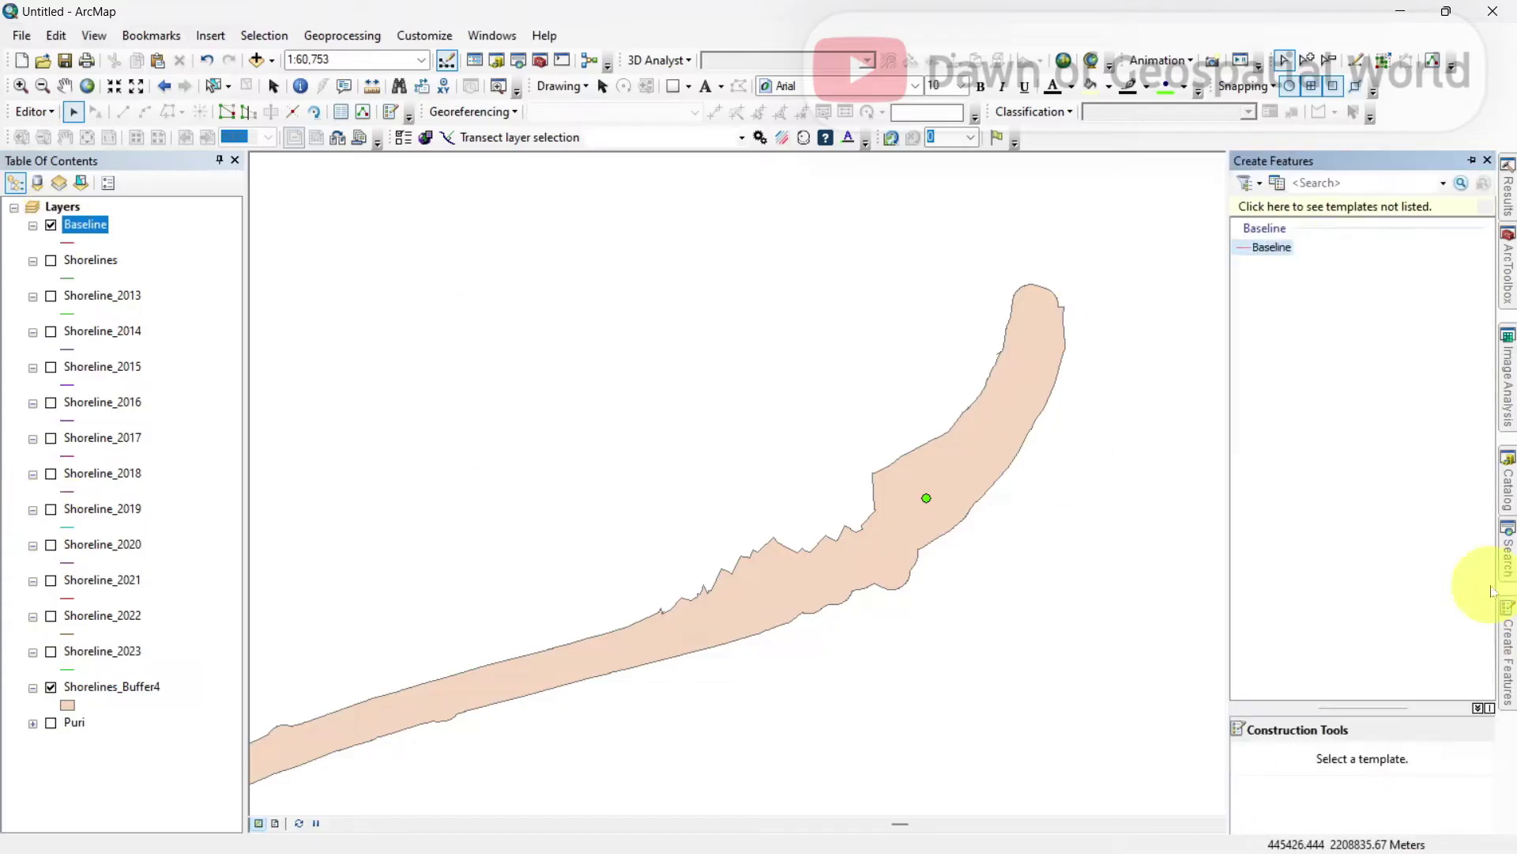
pyautogui.click(50, 260)
pyautogui.click(51, 226)
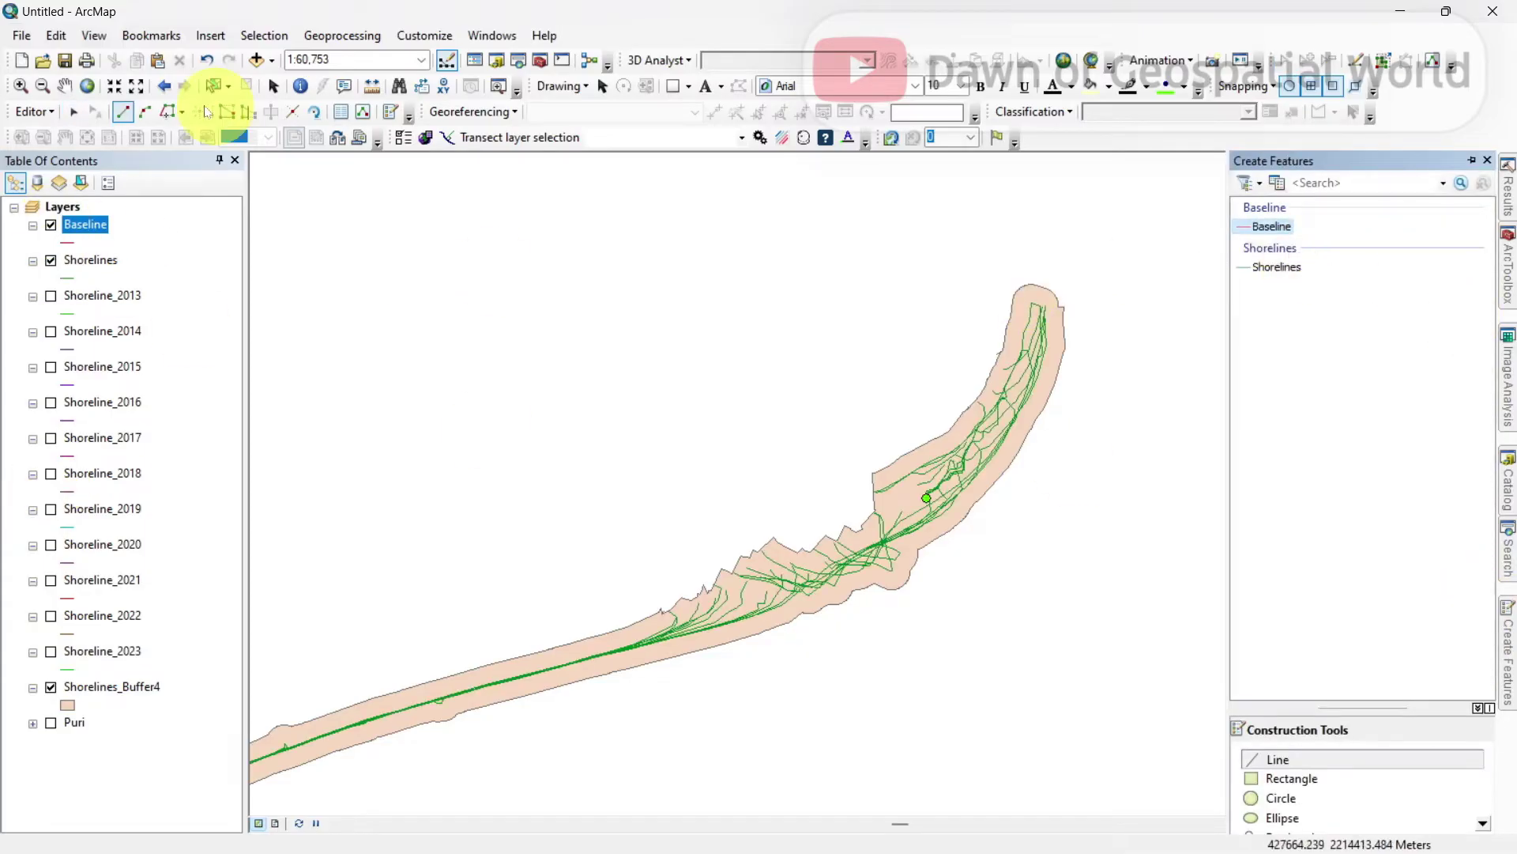
# Trace a Baseline line along the Shorelines_Buffer4 edge to its southwest end.
pyautogui.click(168, 111)
pyautogui.click(1027, 285)
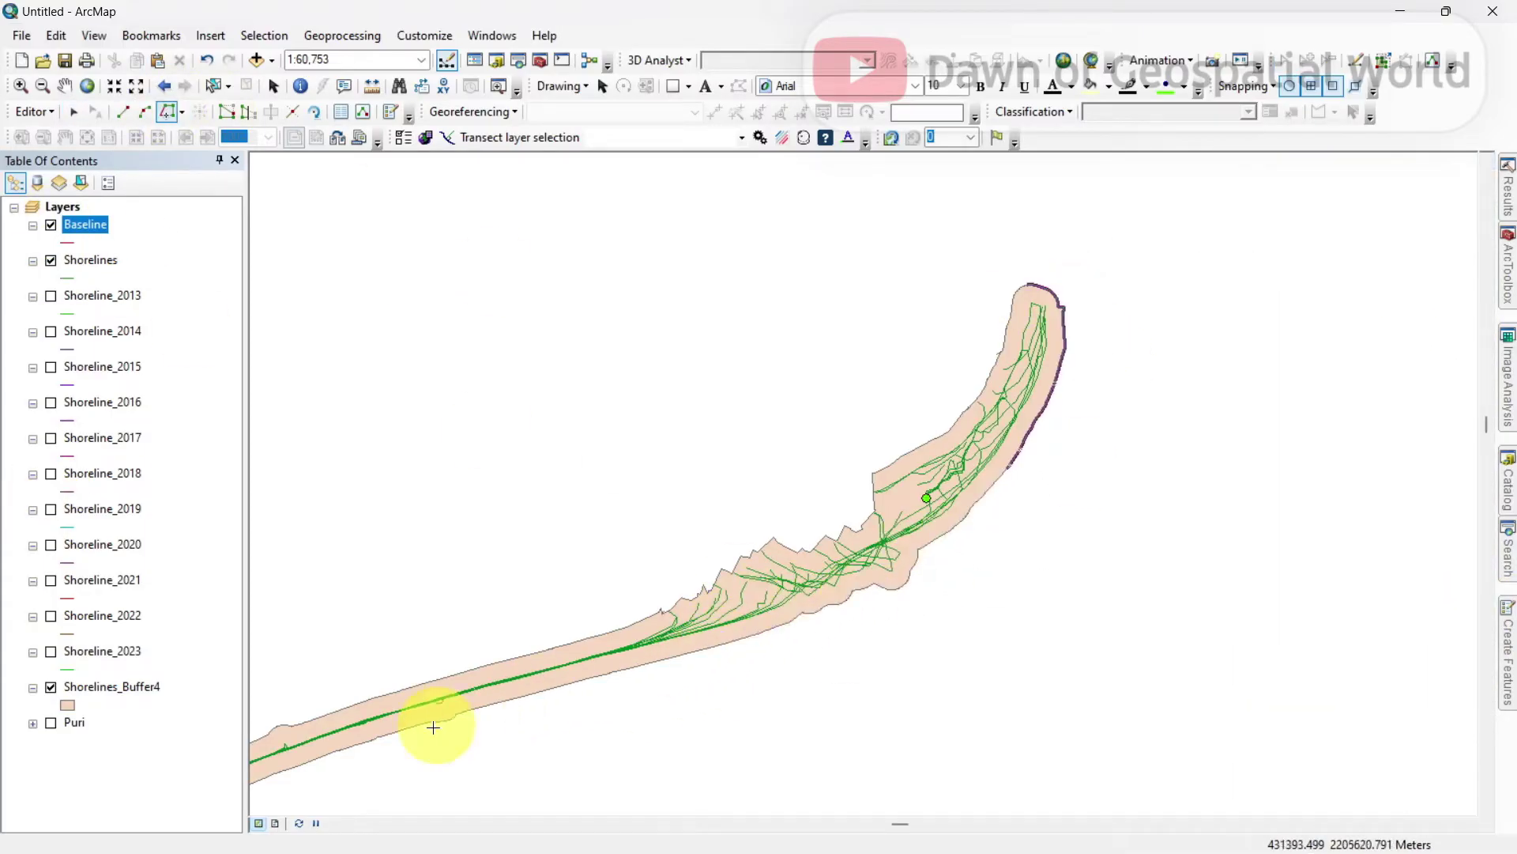
pyautogui.scroll(-1, 407, 685)
pyautogui.scroll(2, 406, 684)
pyautogui.scroll(-2, 409, 684)
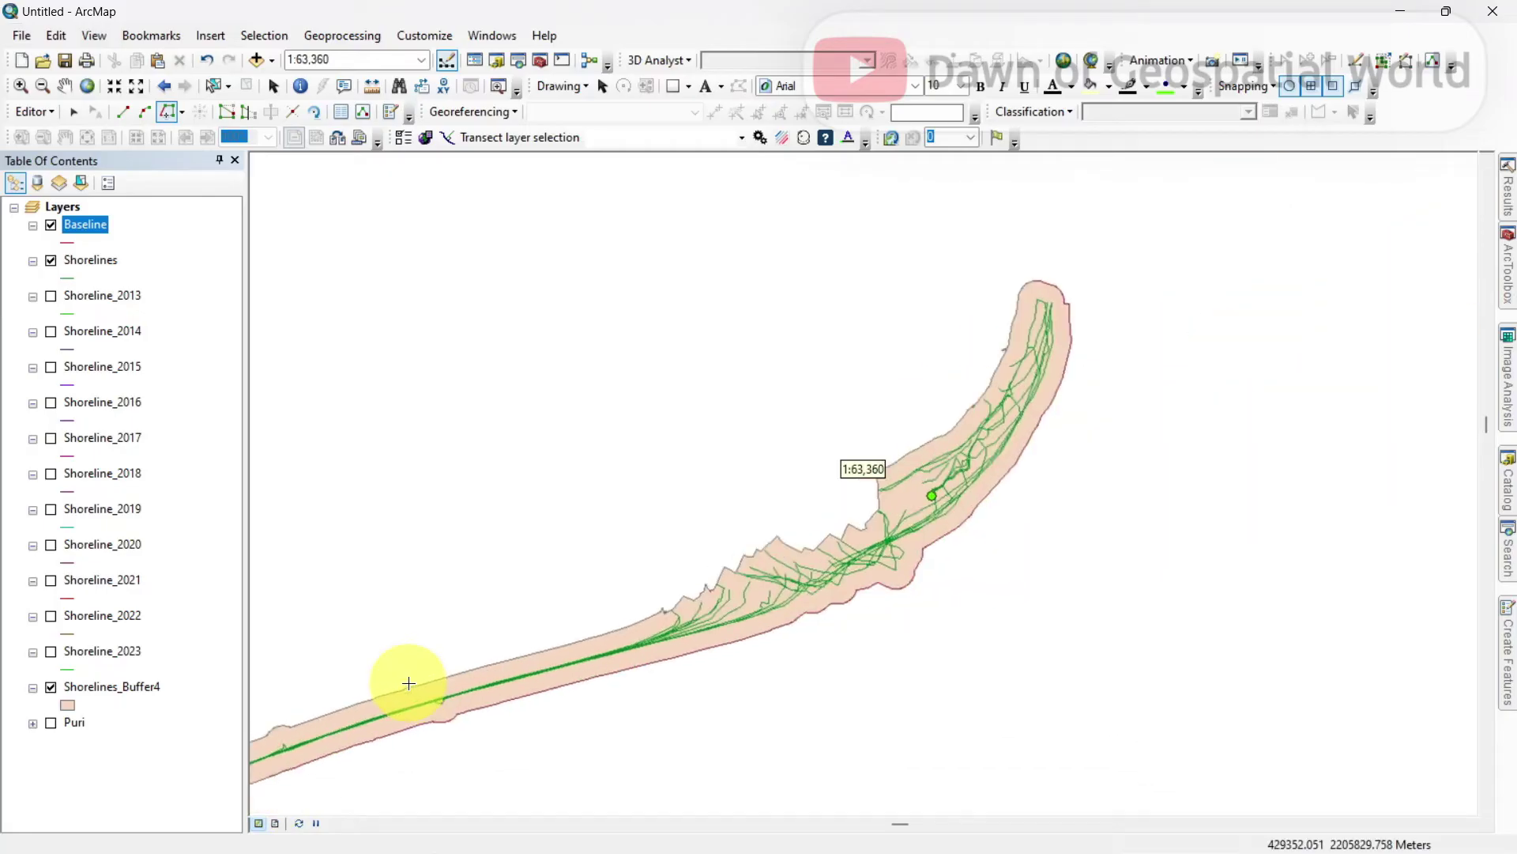
pyautogui.moveTo(408, 684); pyautogui.dragTo(1141, 430)
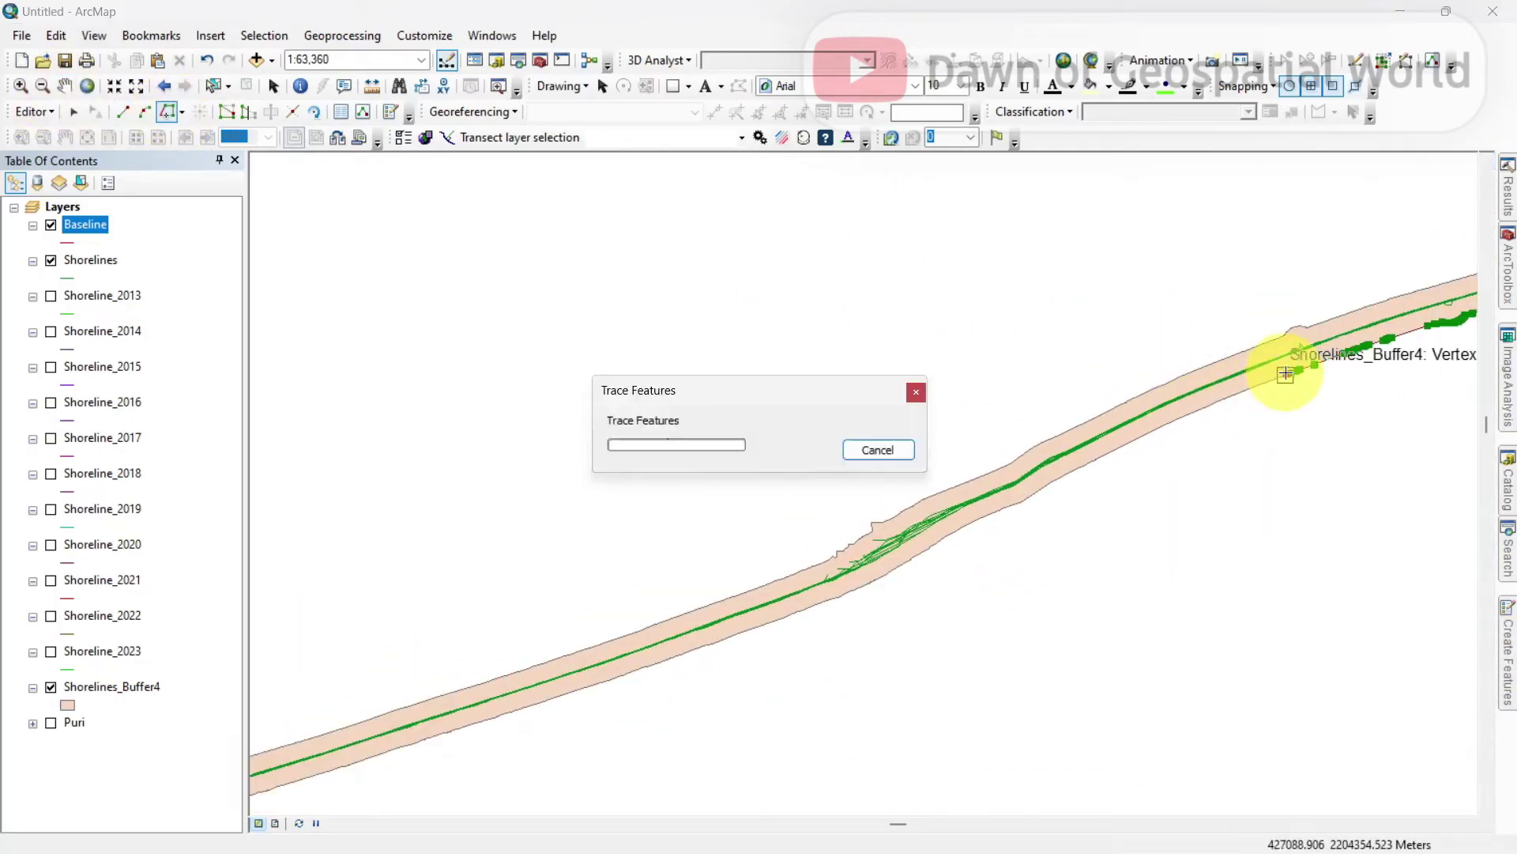
pyautogui.scroll(-1, 459, 435)
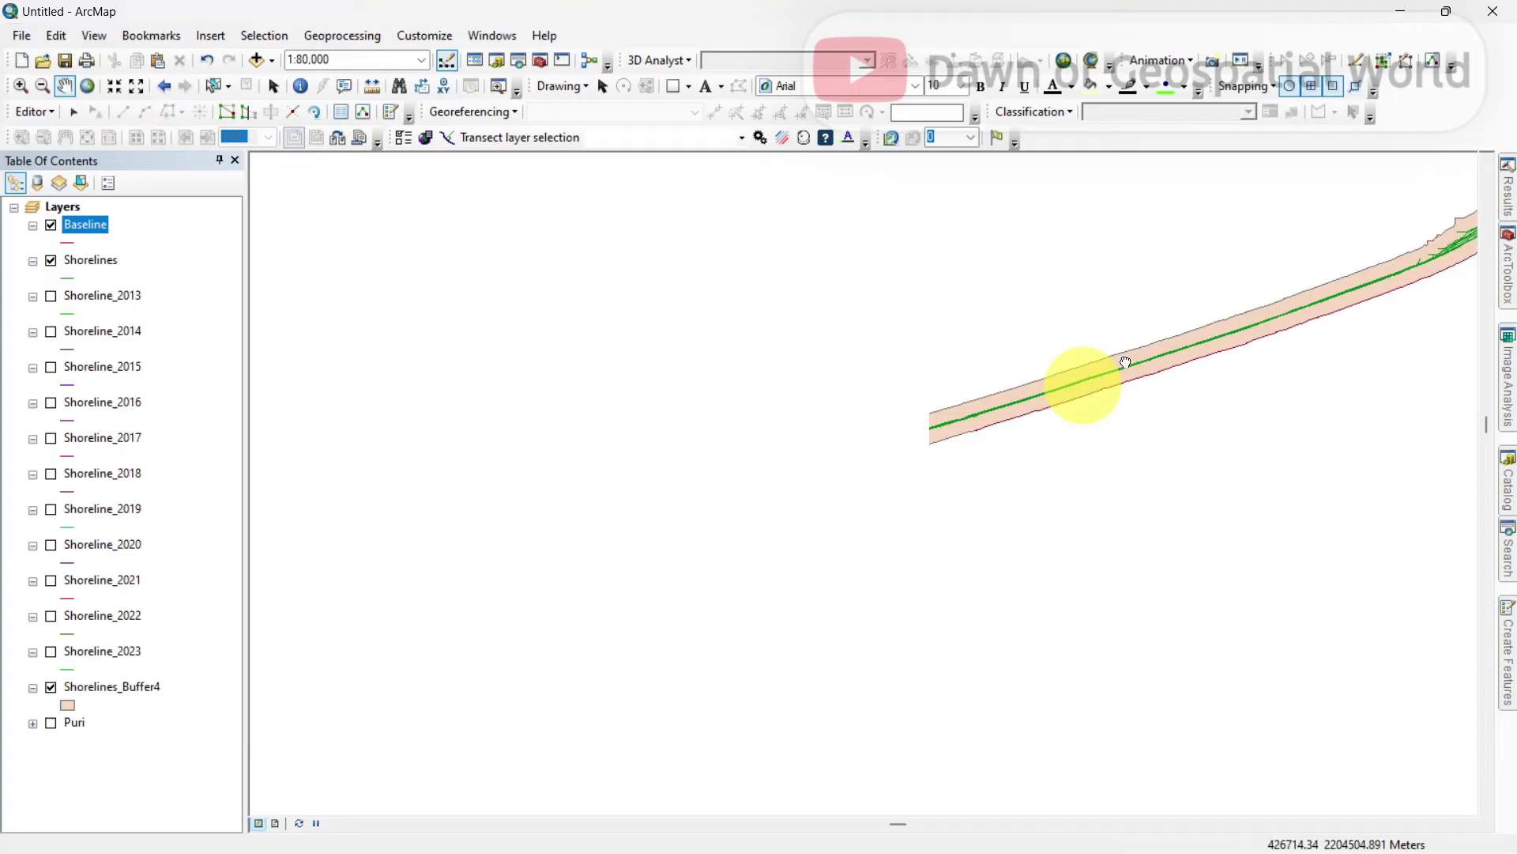
pyautogui.scroll(-3, 864, 603)
pyautogui.click(1501, 700)
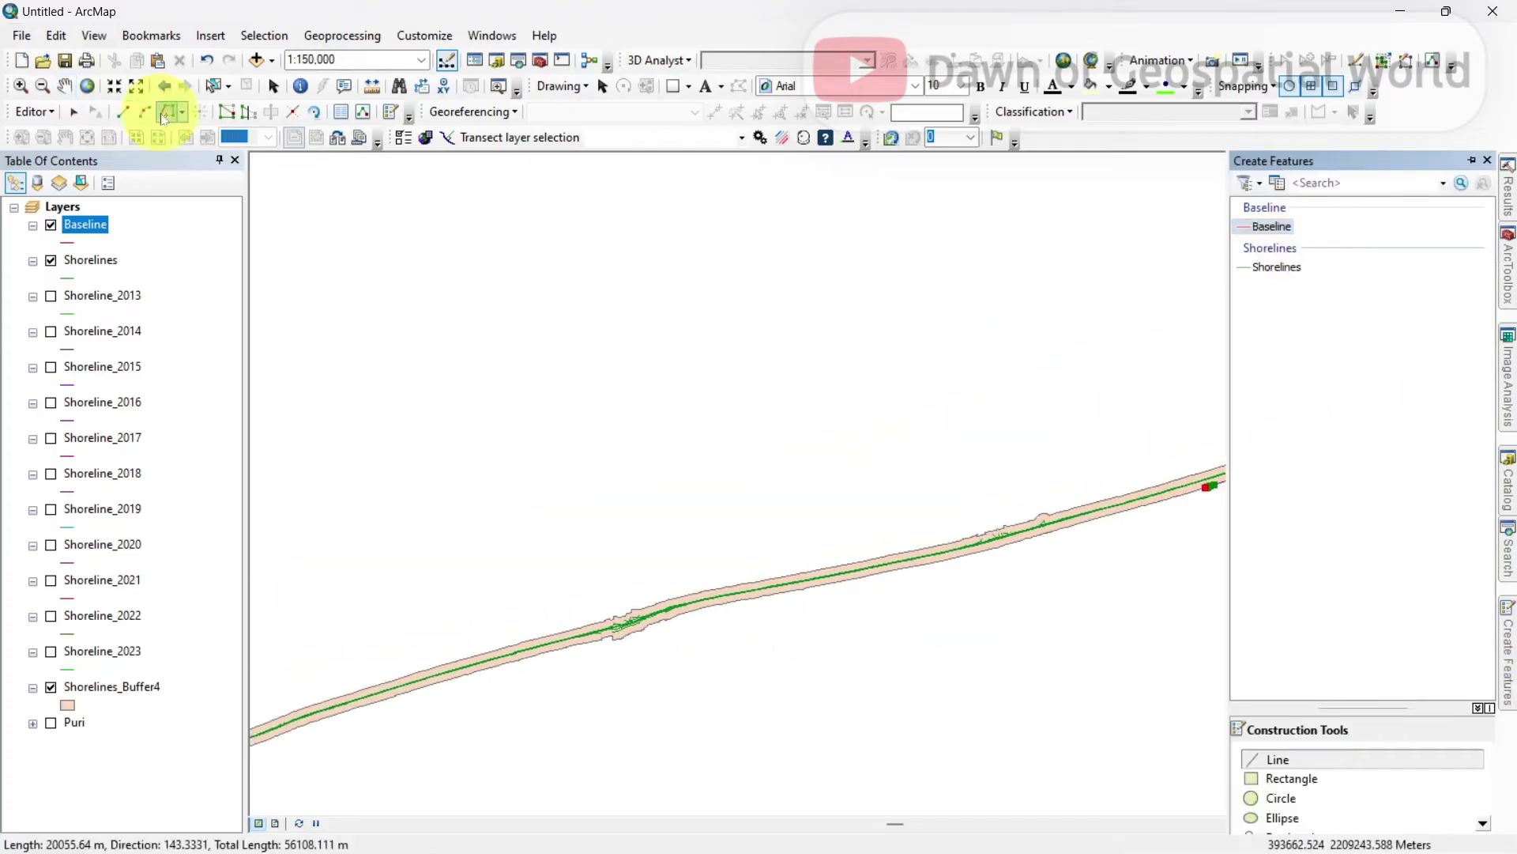
pyautogui.click(167, 113)
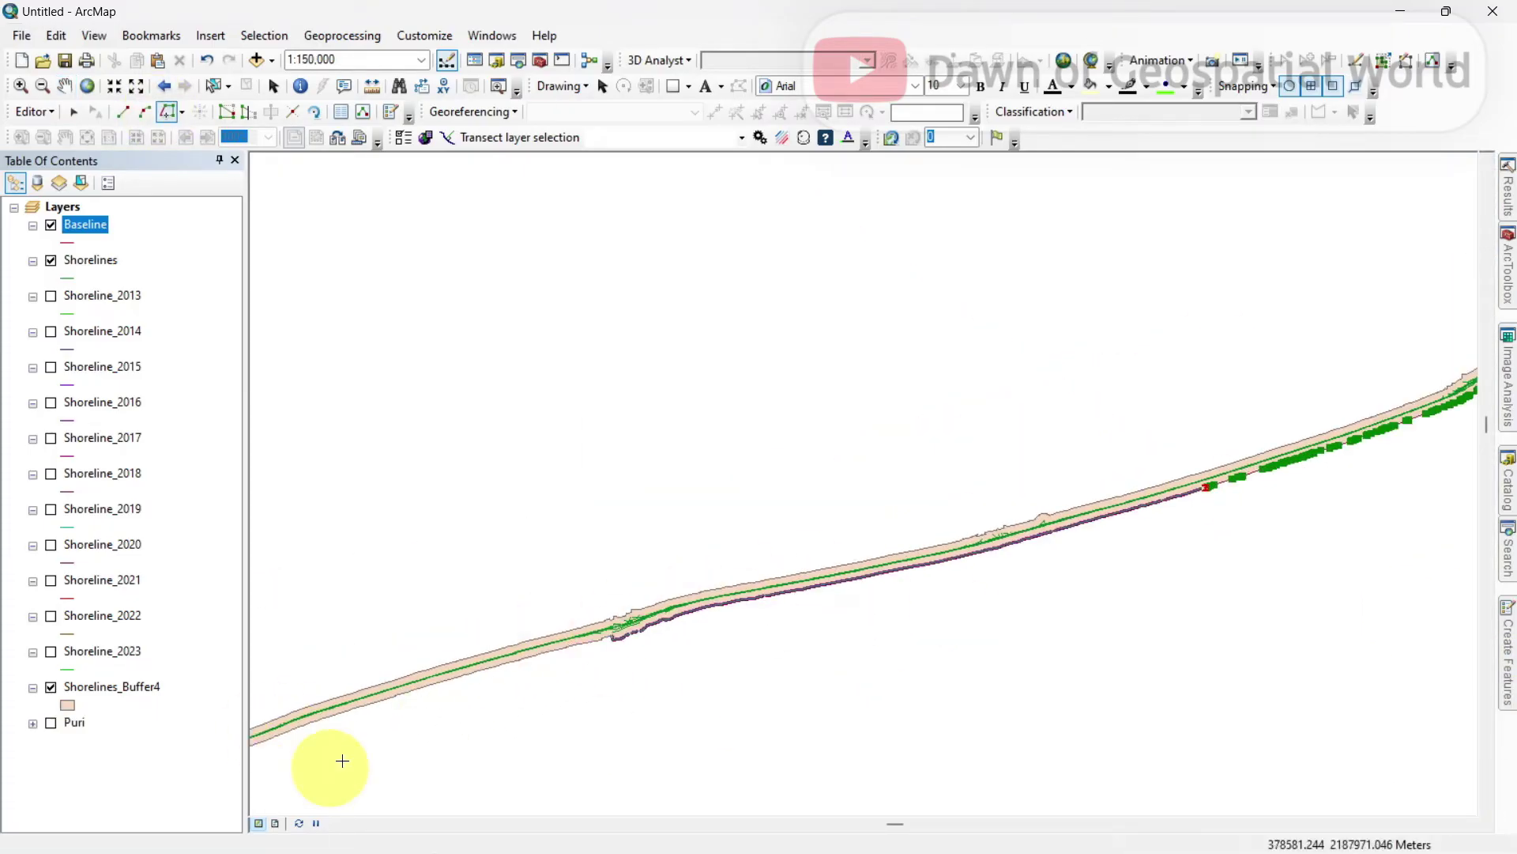
pyautogui.scroll(-1, 856, 443)
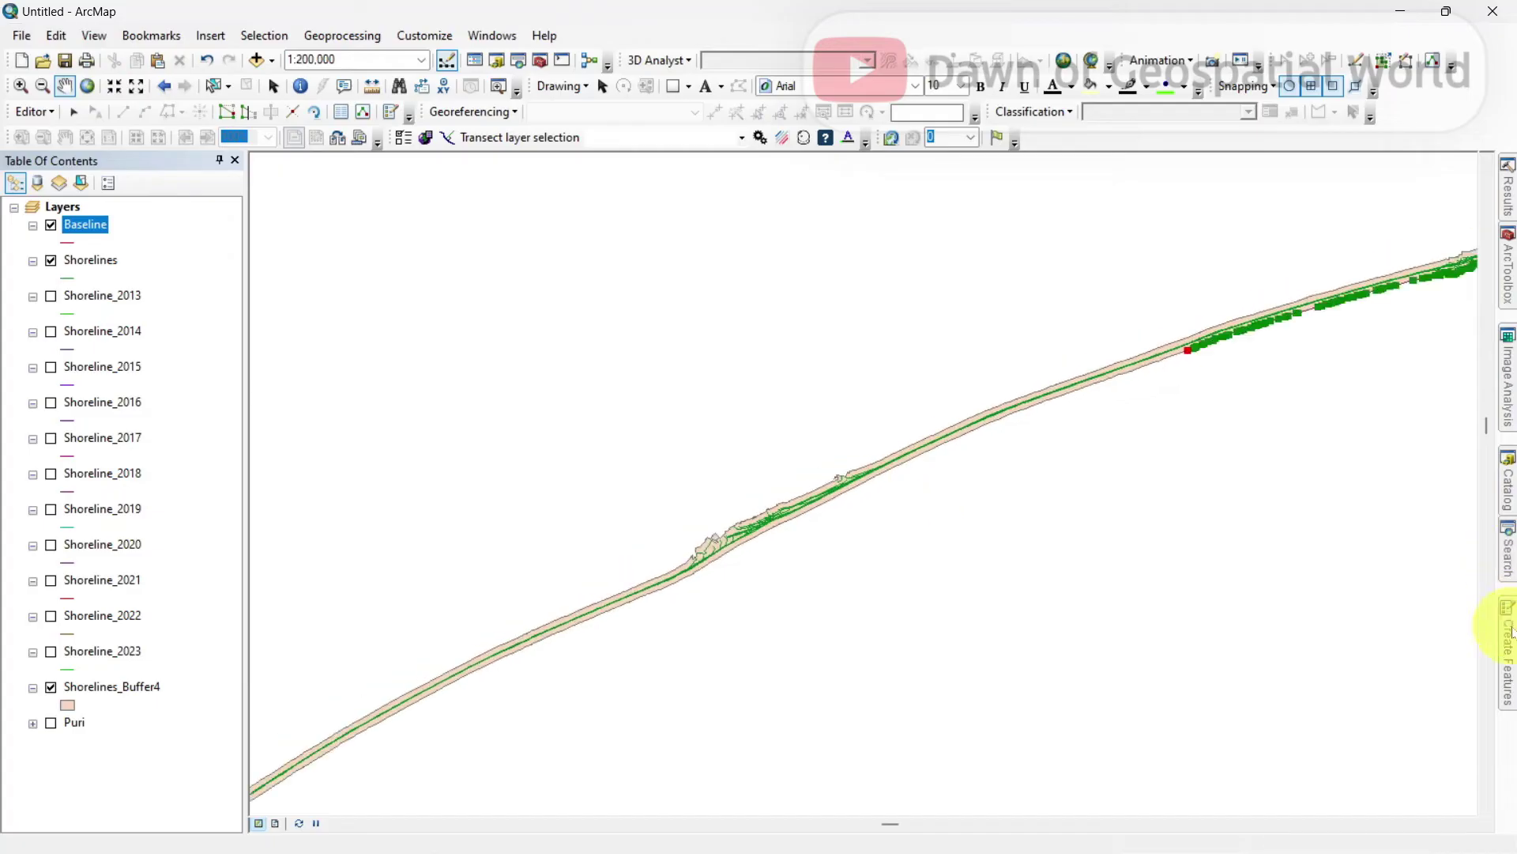
pyautogui.click(166, 112)
pyautogui.click(1187, 350)
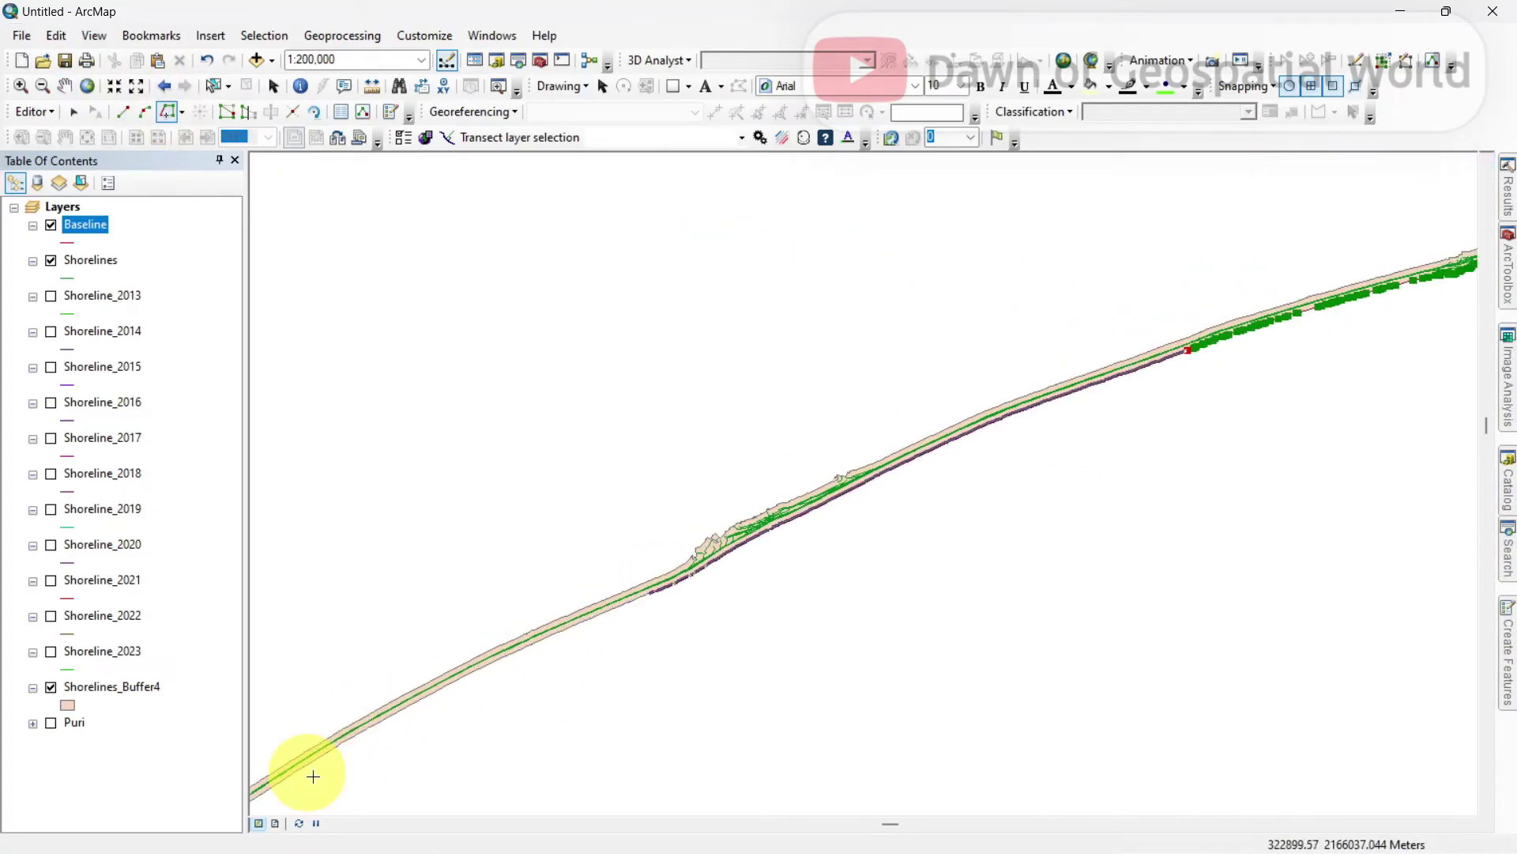
pyautogui.moveTo(253, 789); pyautogui.dragTo(986, 251)
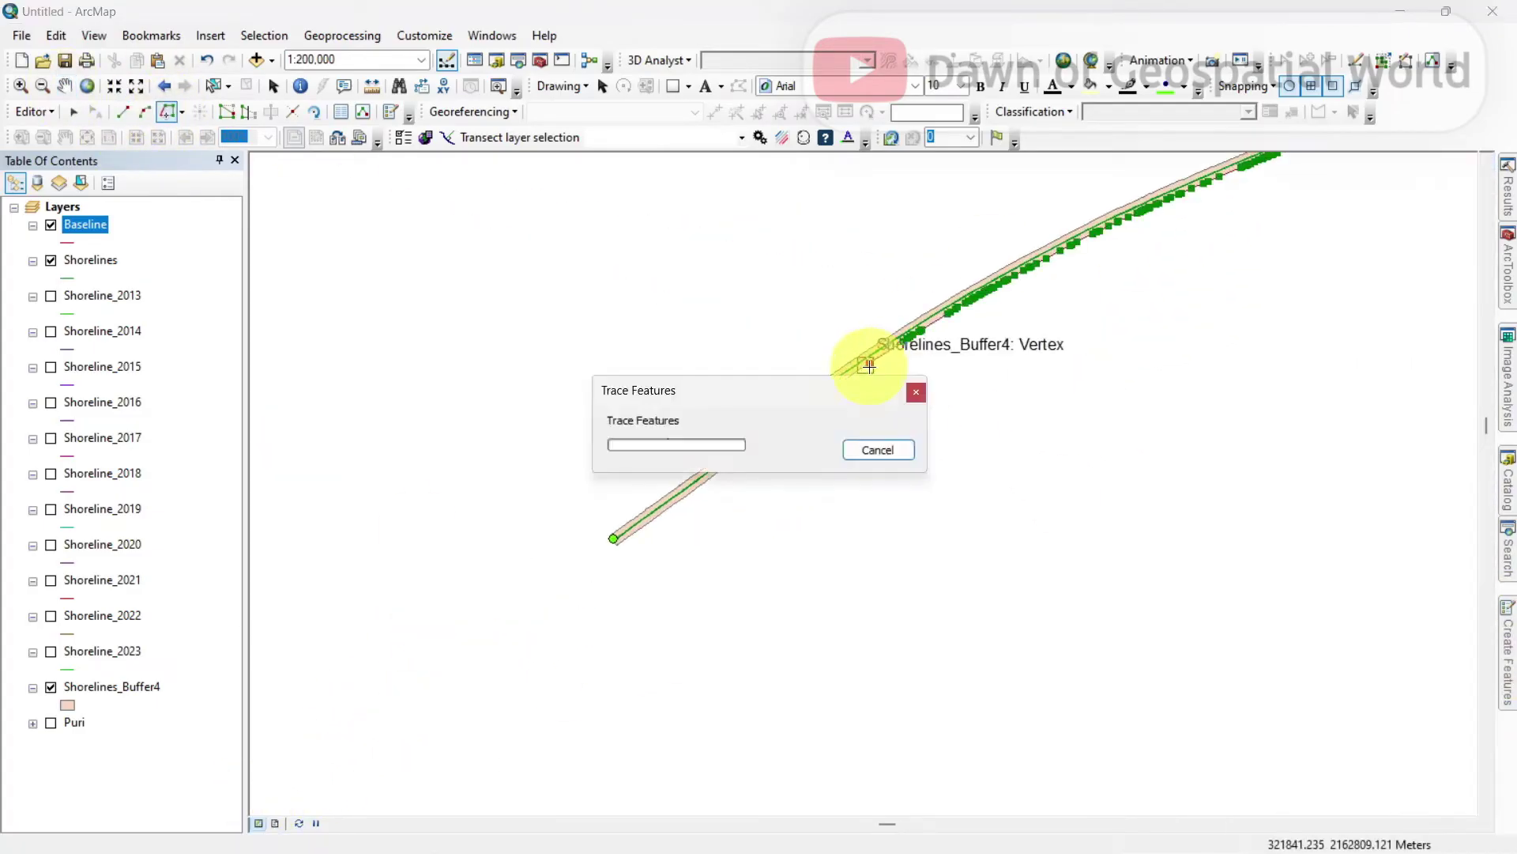
# Finish the traced baseline sketch, clear the selection, and hide Shorelines_Buffer4.
pyautogui.rightClick(618, 542)
pyautogui.click(708, 698)
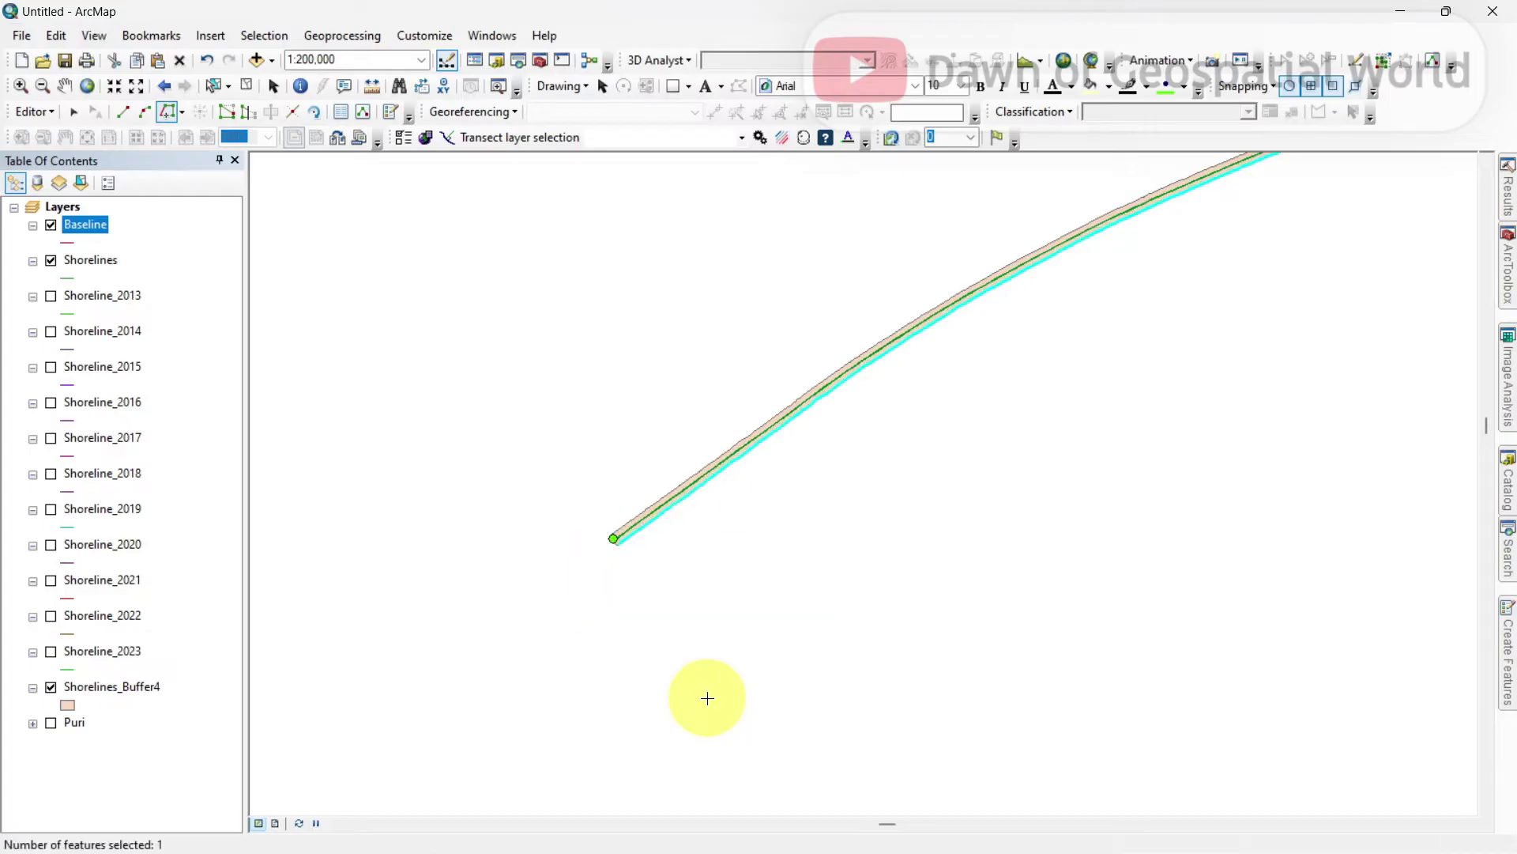
pyautogui.click(74, 111)
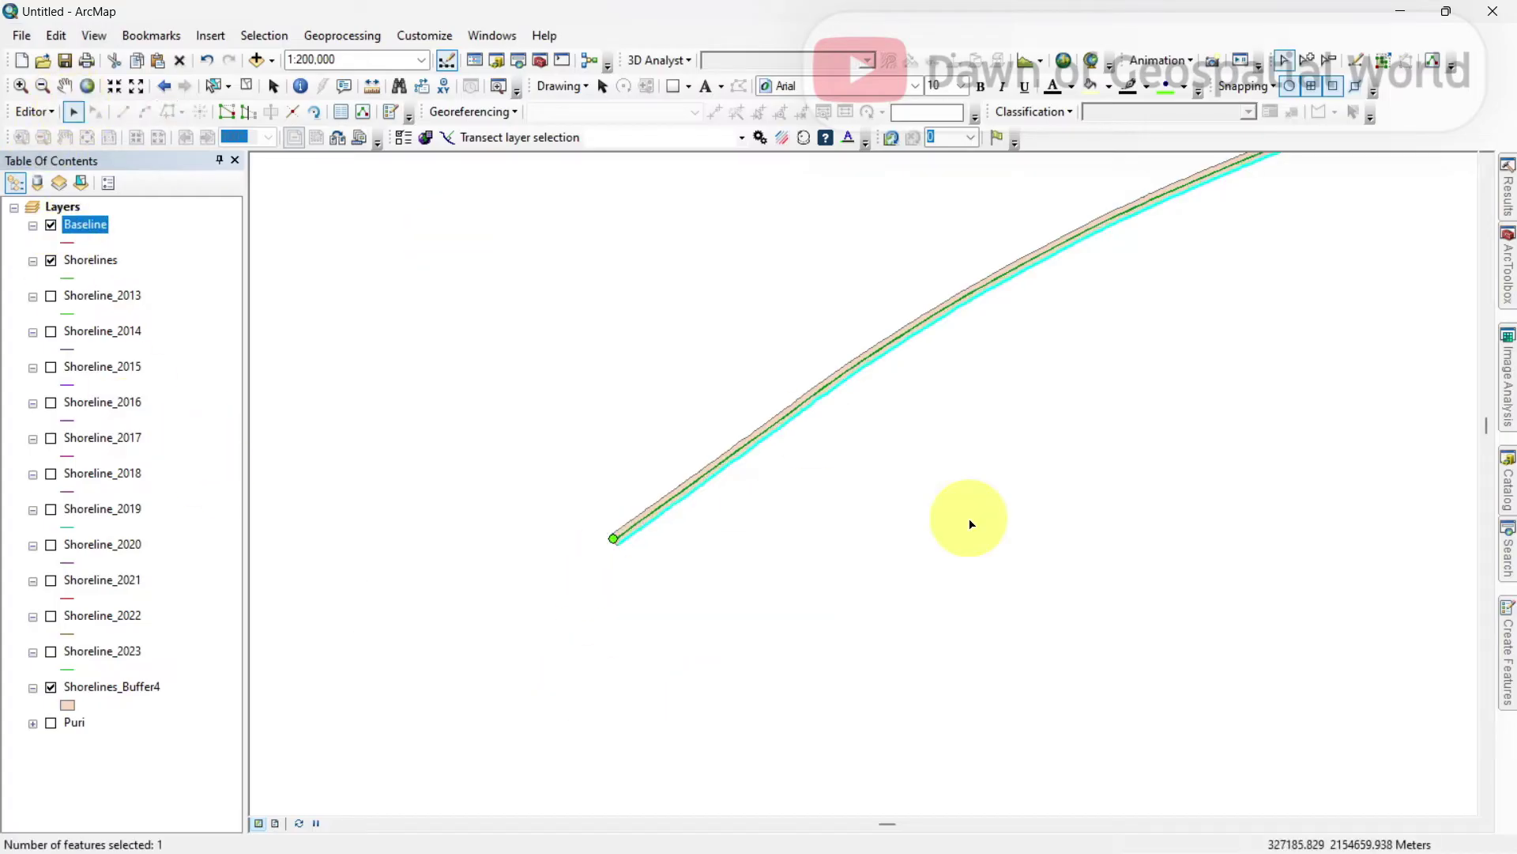
pyautogui.click(971, 524)
pyautogui.click(51, 686)
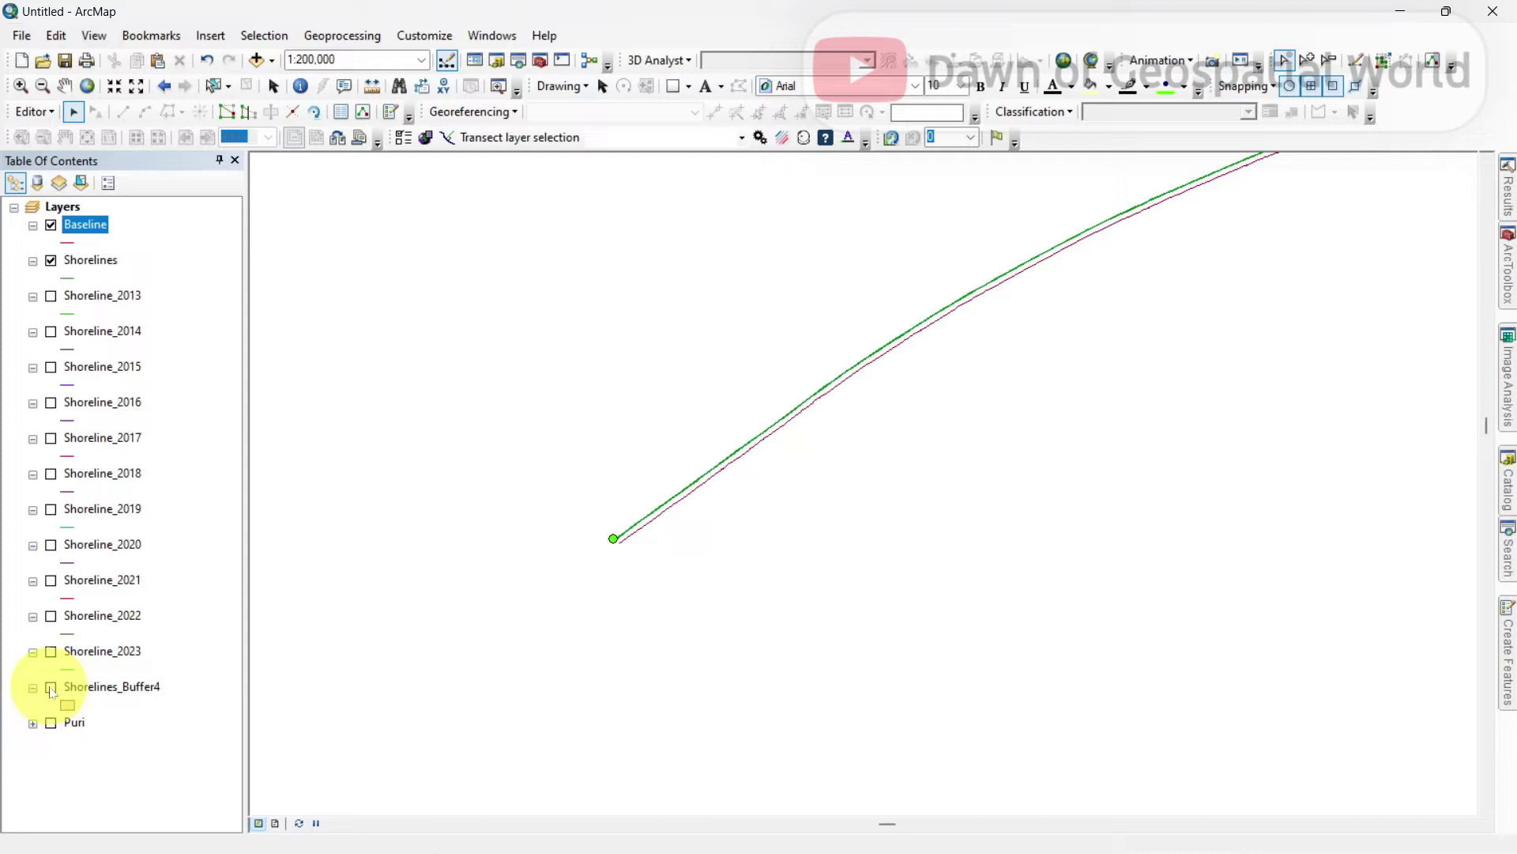
# Check the Baseline attribute table for the single traced polyline record.
pyautogui.rightClick(83, 227)
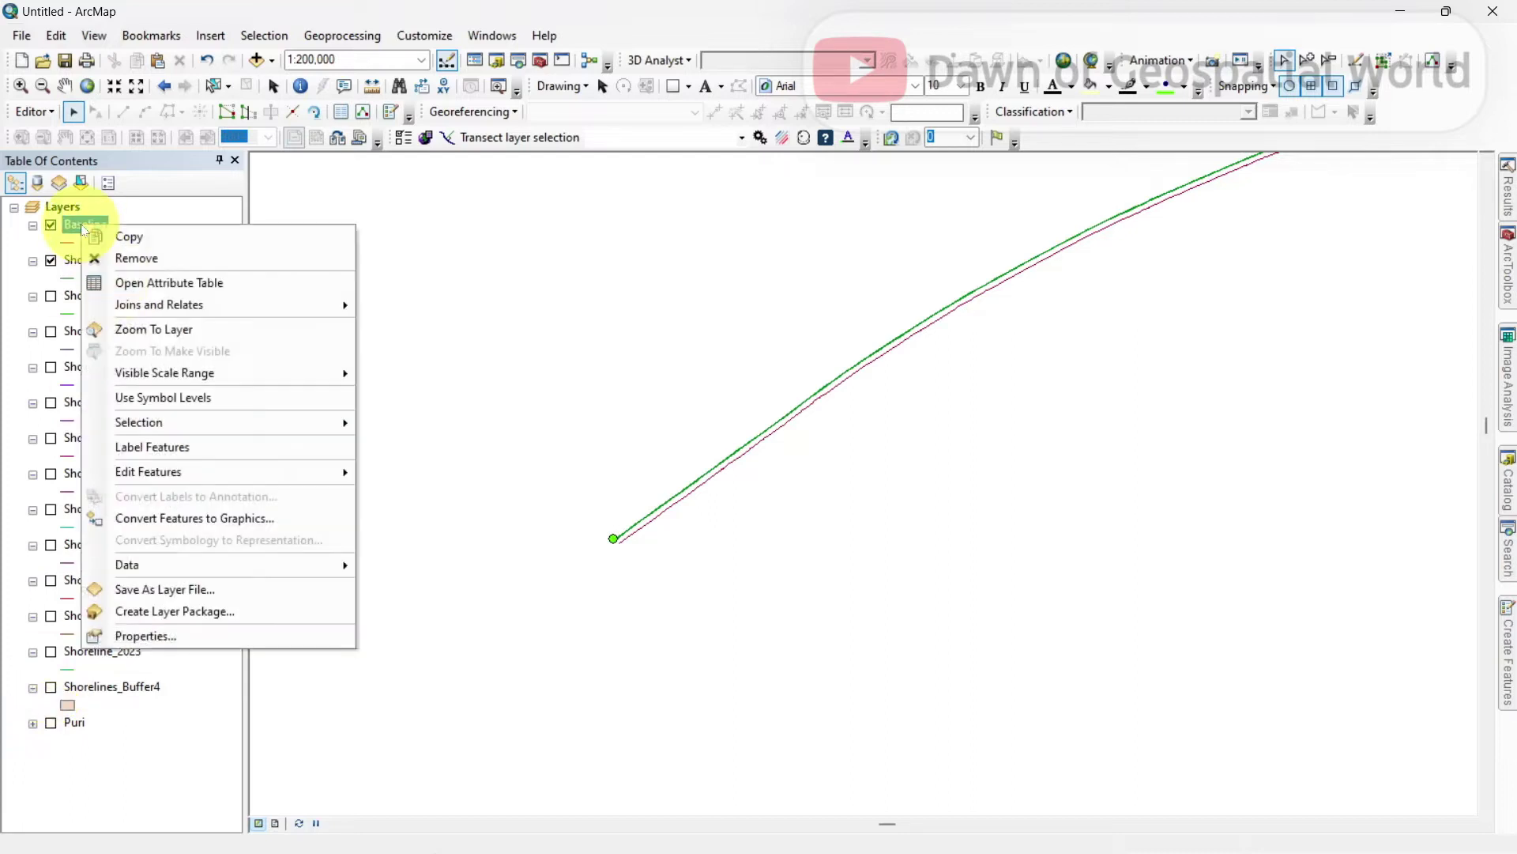
pyautogui.click(157, 281)
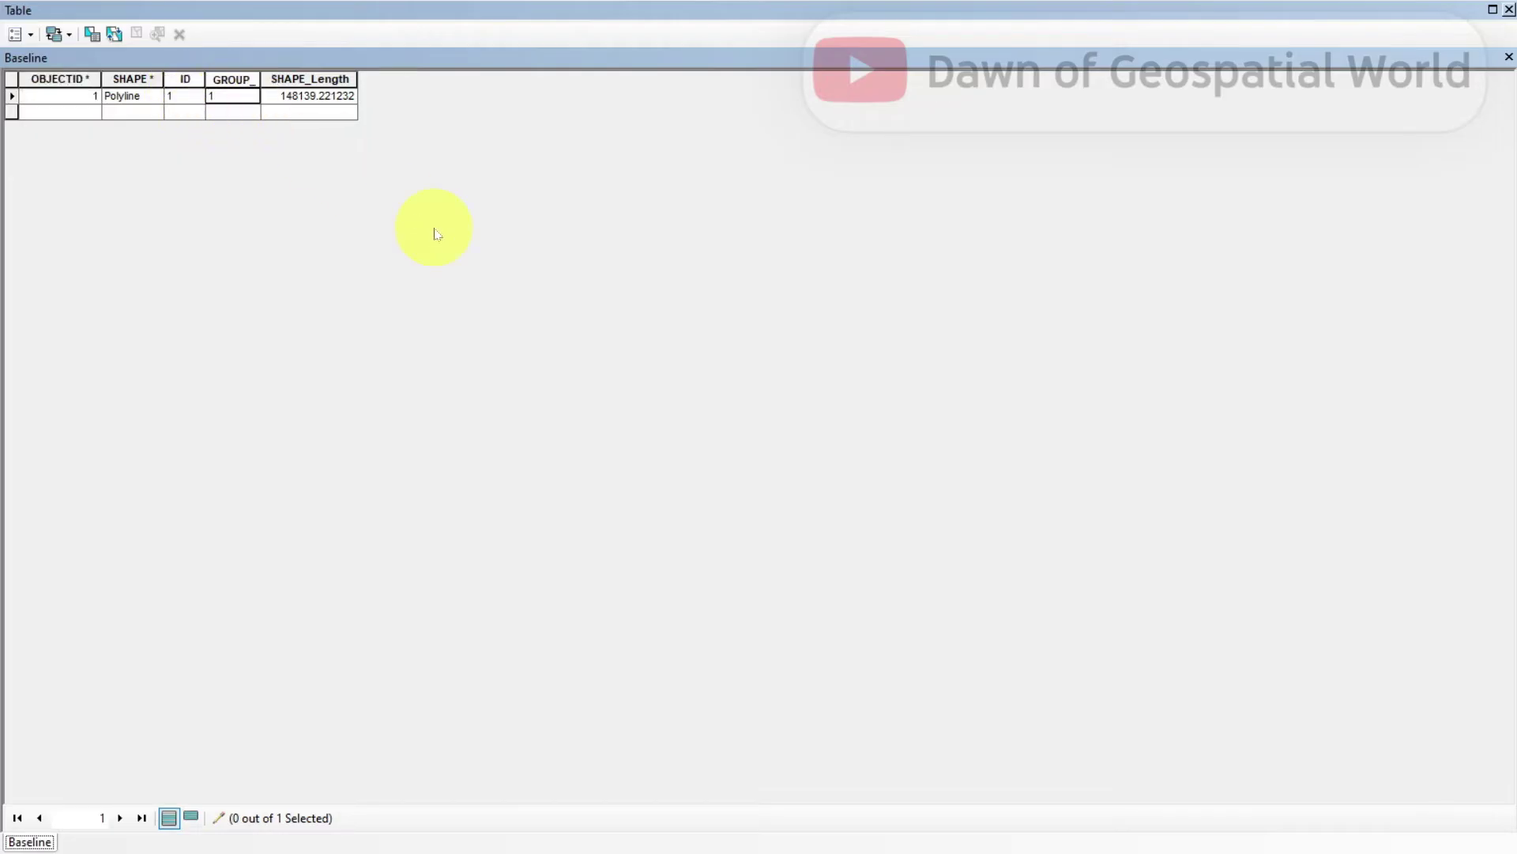
pyautogui.click(1510, 10)
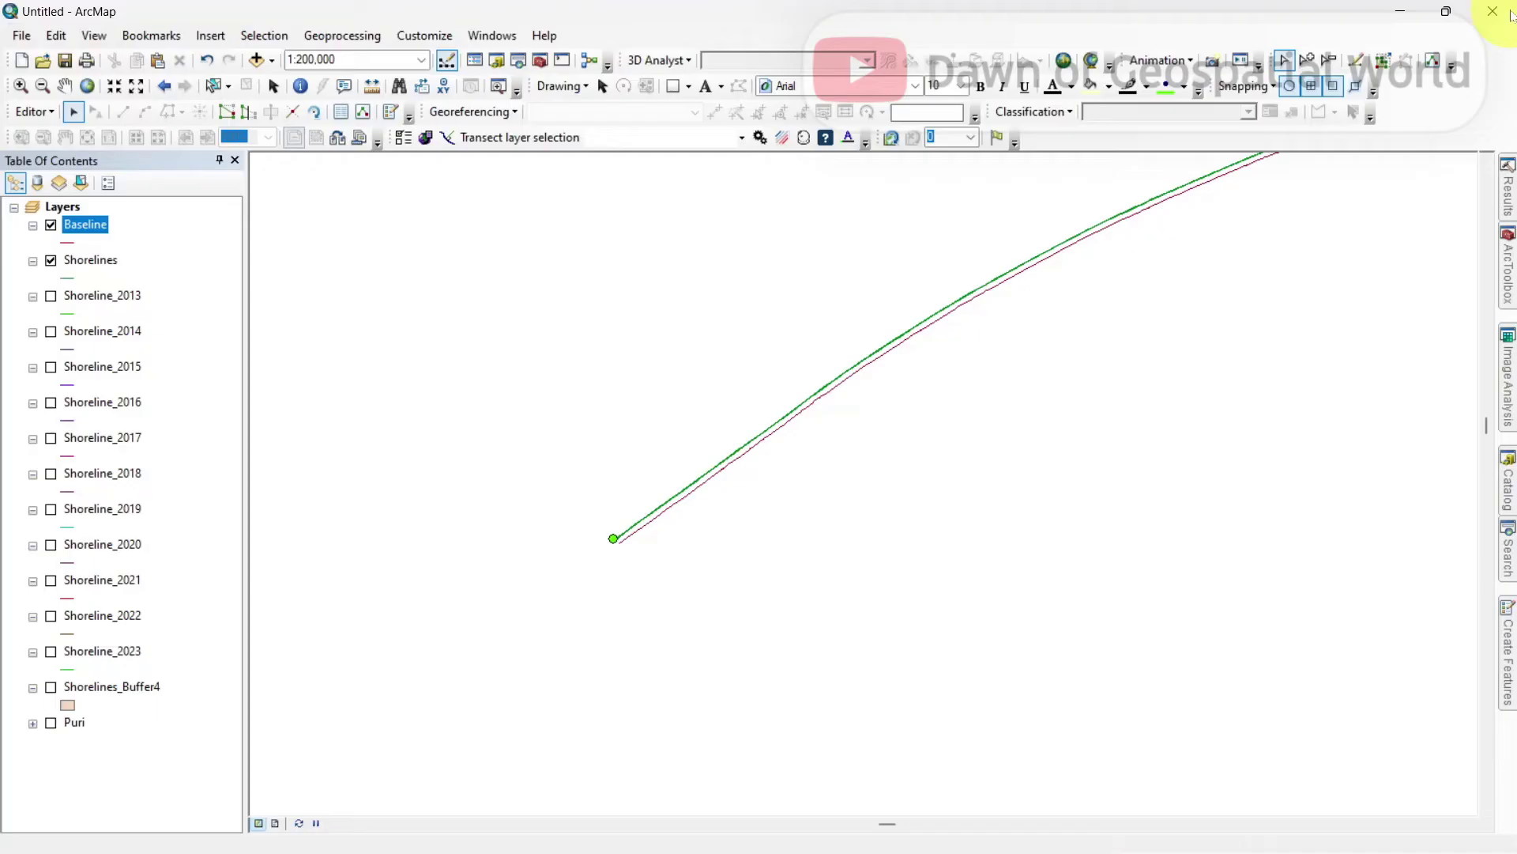
# Save the baseline edits and stop editing.
pyautogui.click(29, 113)
pyautogui.click(79, 181)
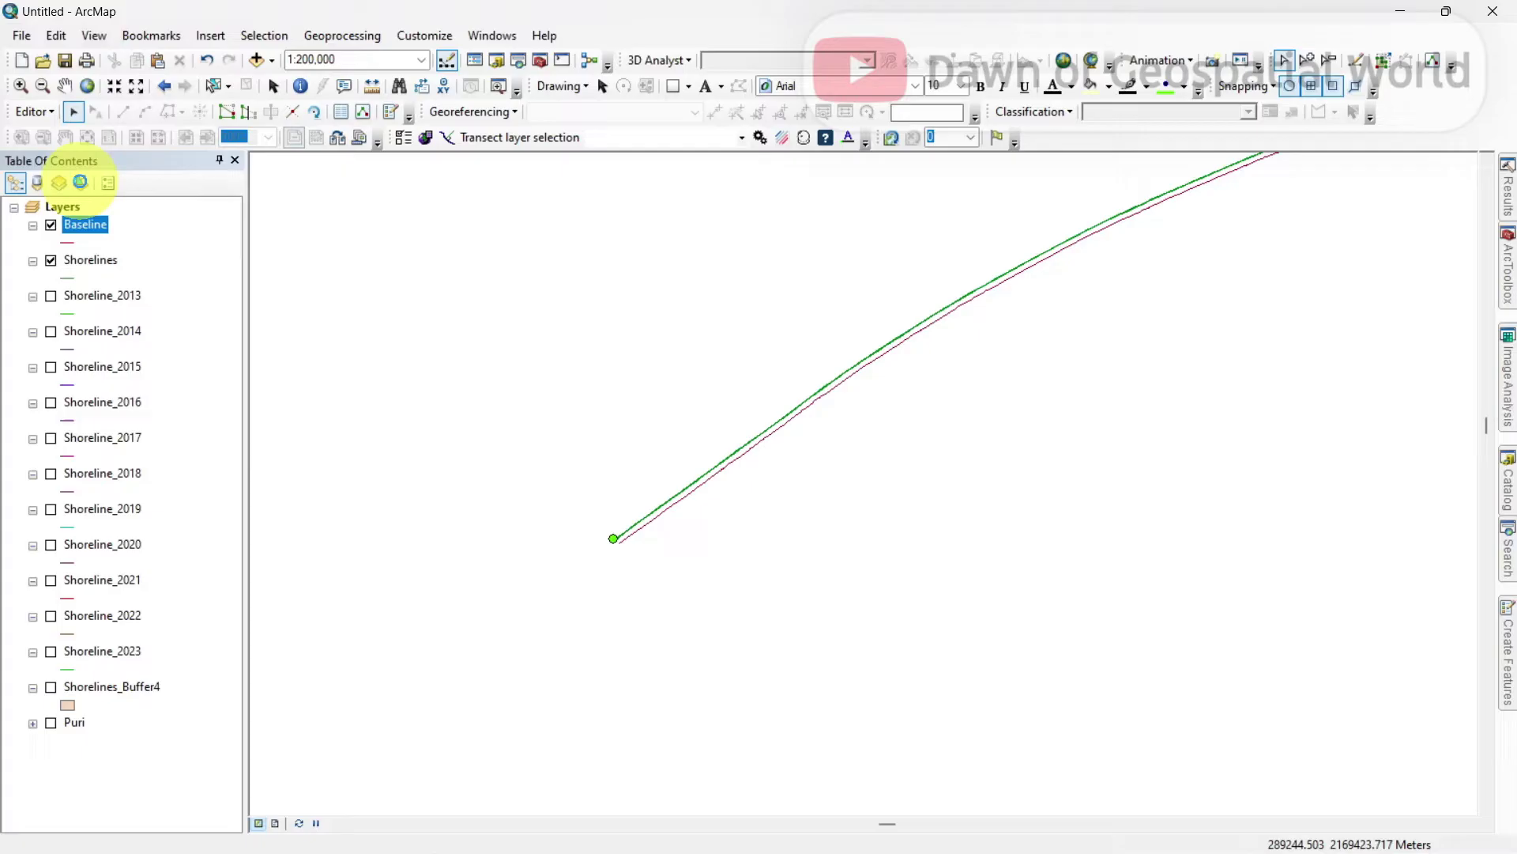
pyautogui.click(48, 120)
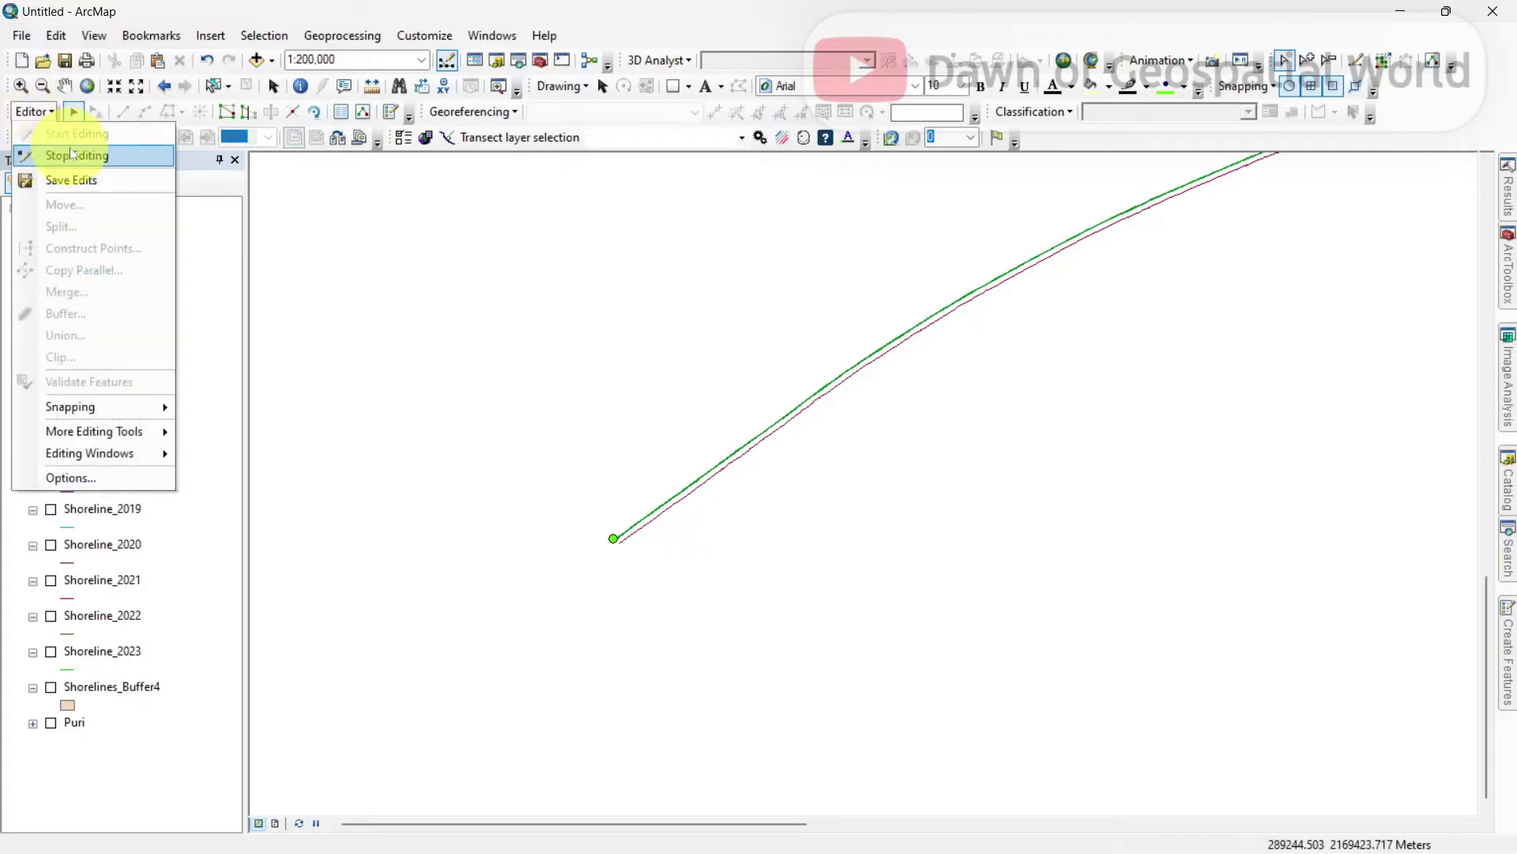
pyautogui.click(69, 147)
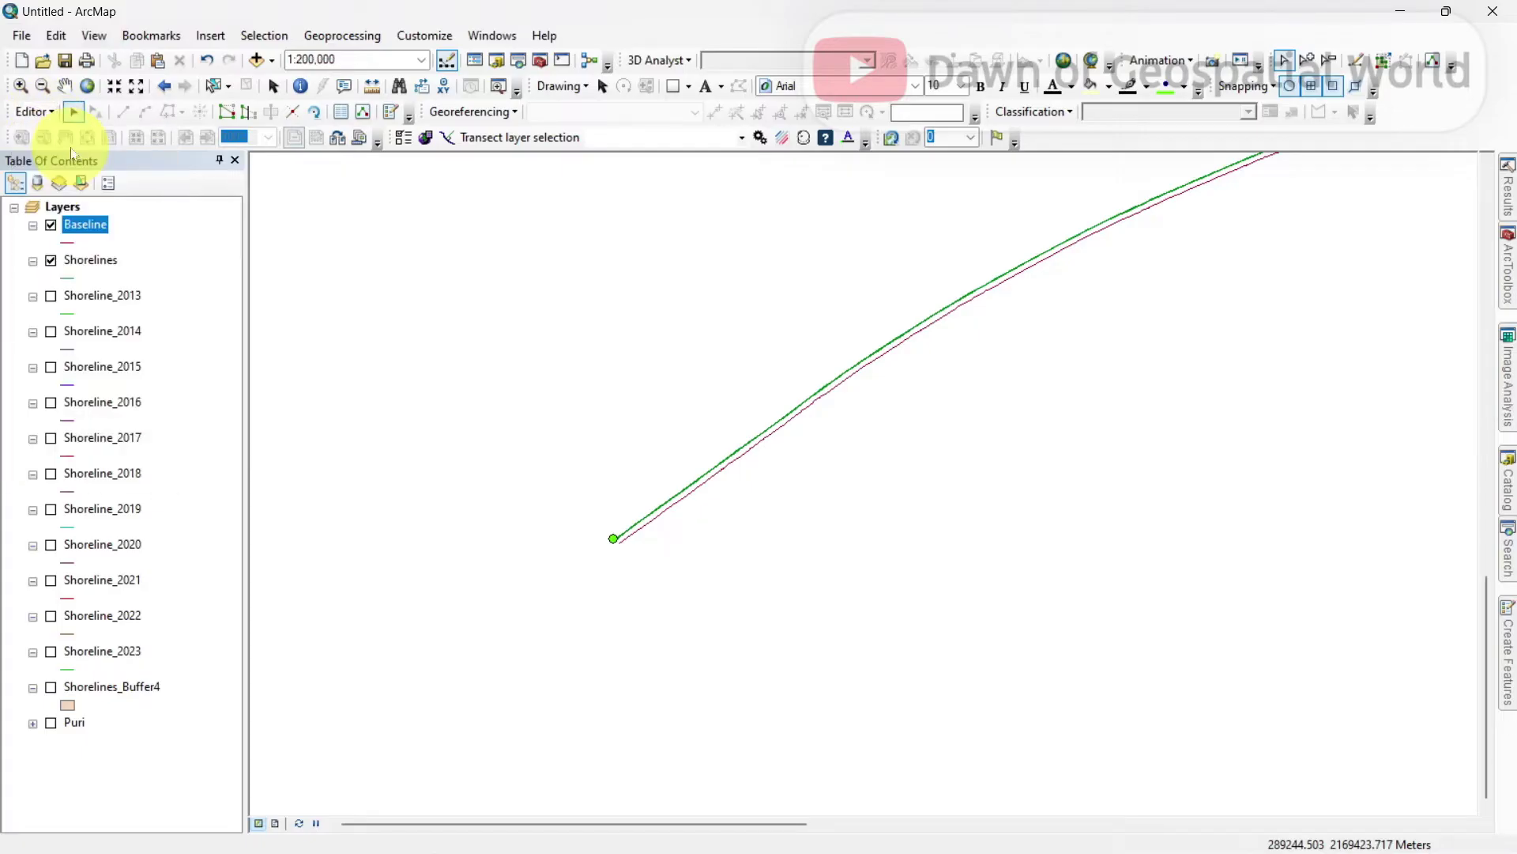
pyautogui.rightClick(90, 263)
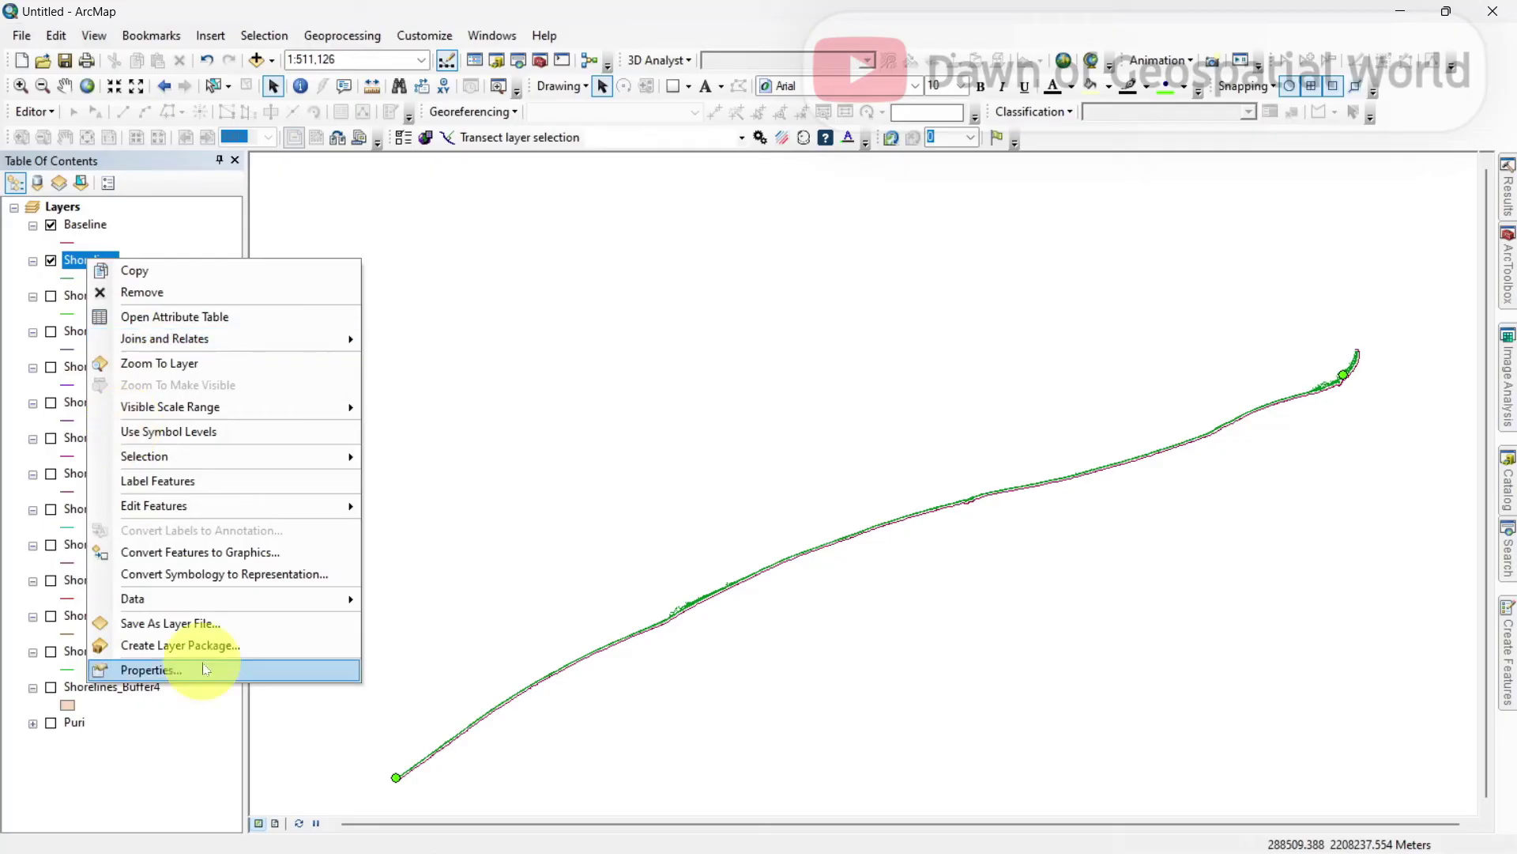
pyautogui.click(150, 670)
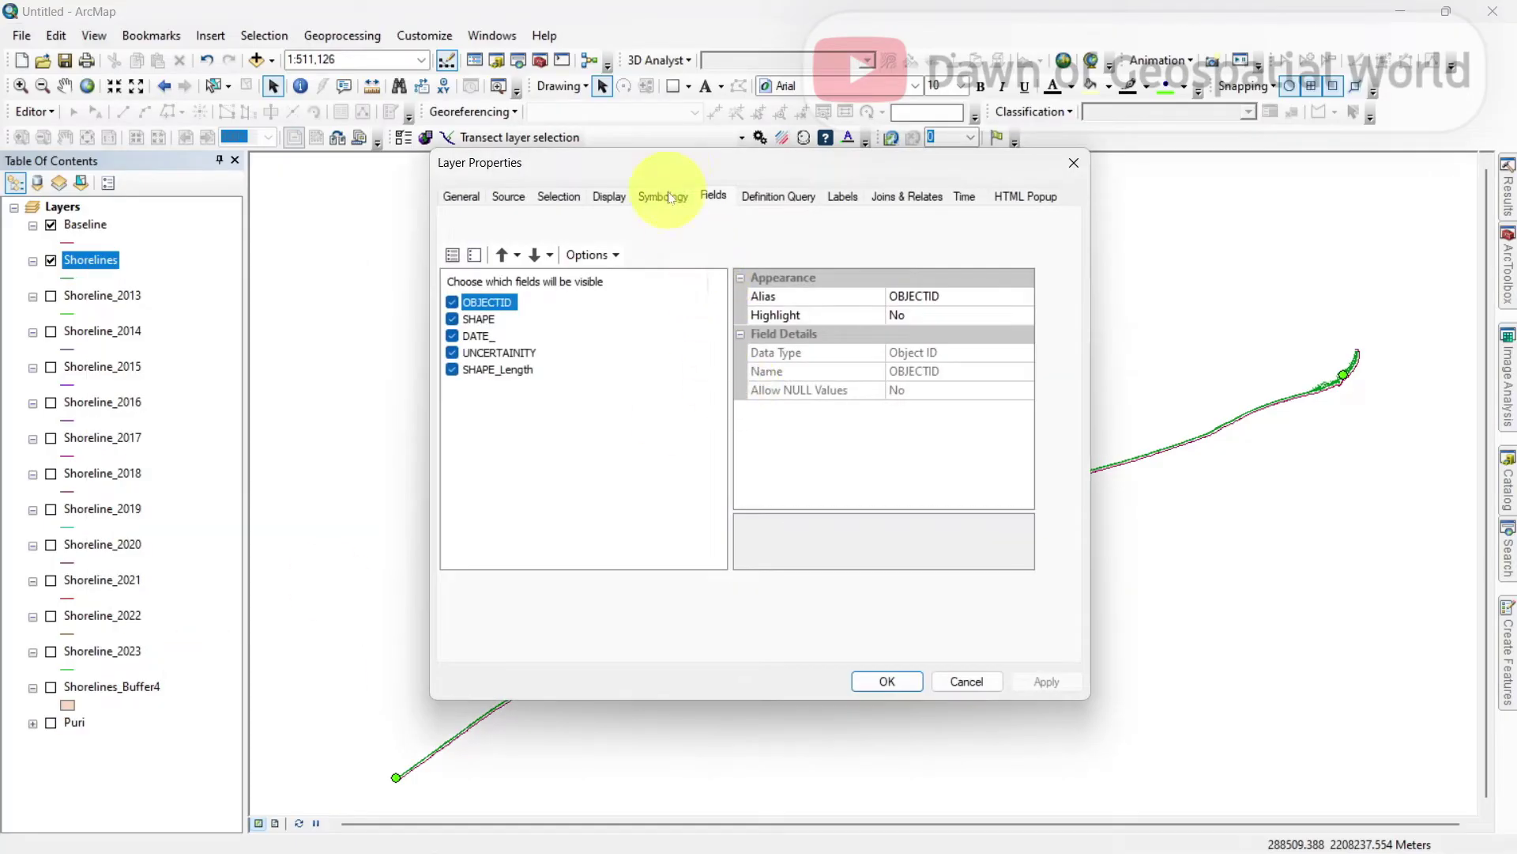
pyautogui.click(663, 196)
pyautogui.click(565, 256)
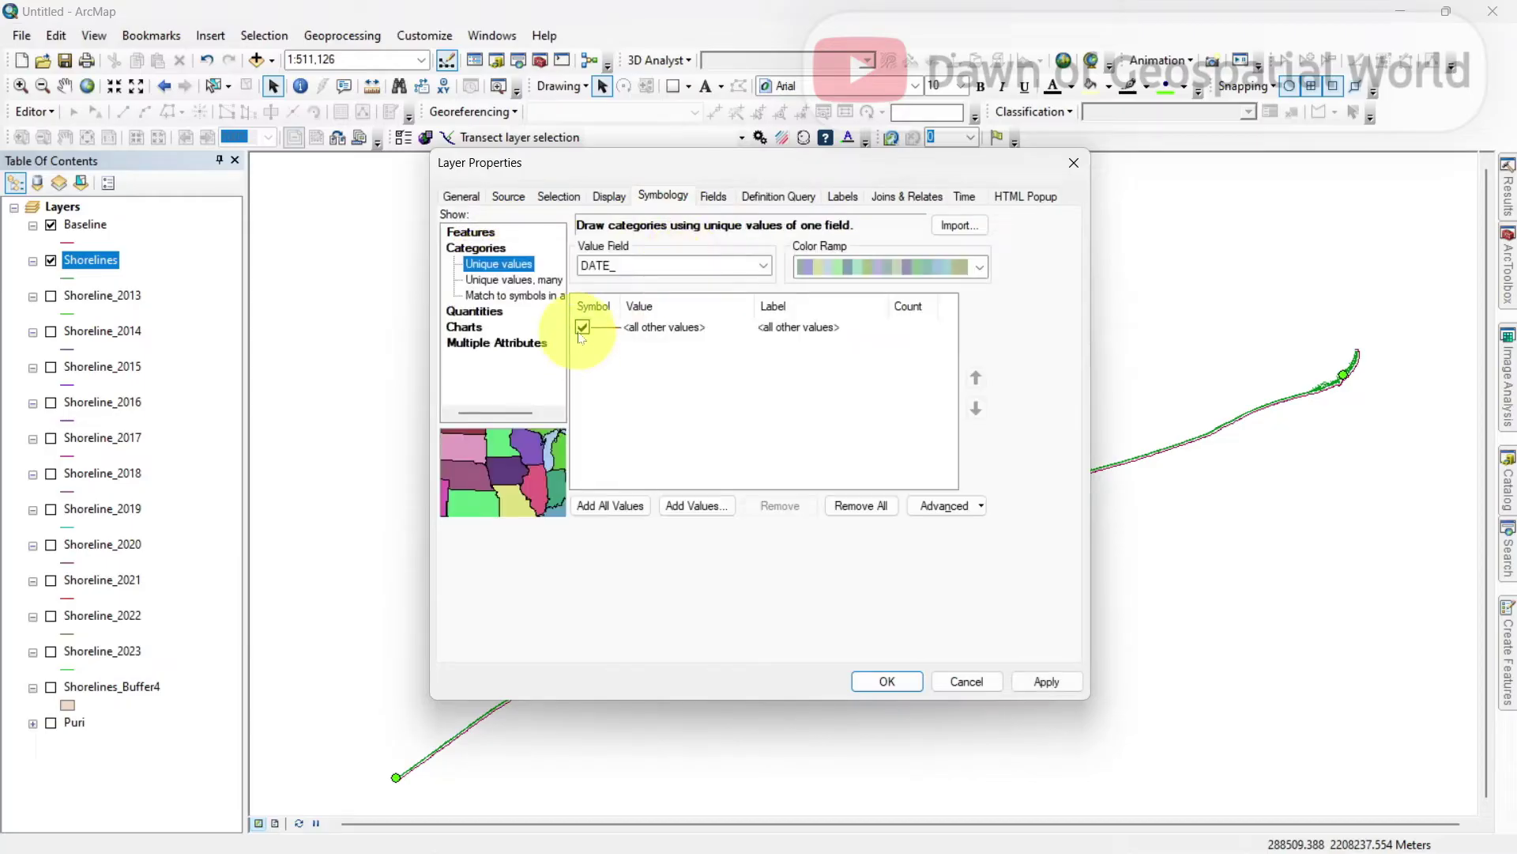
pyautogui.click(980, 266)
pyautogui.click(942, 334)
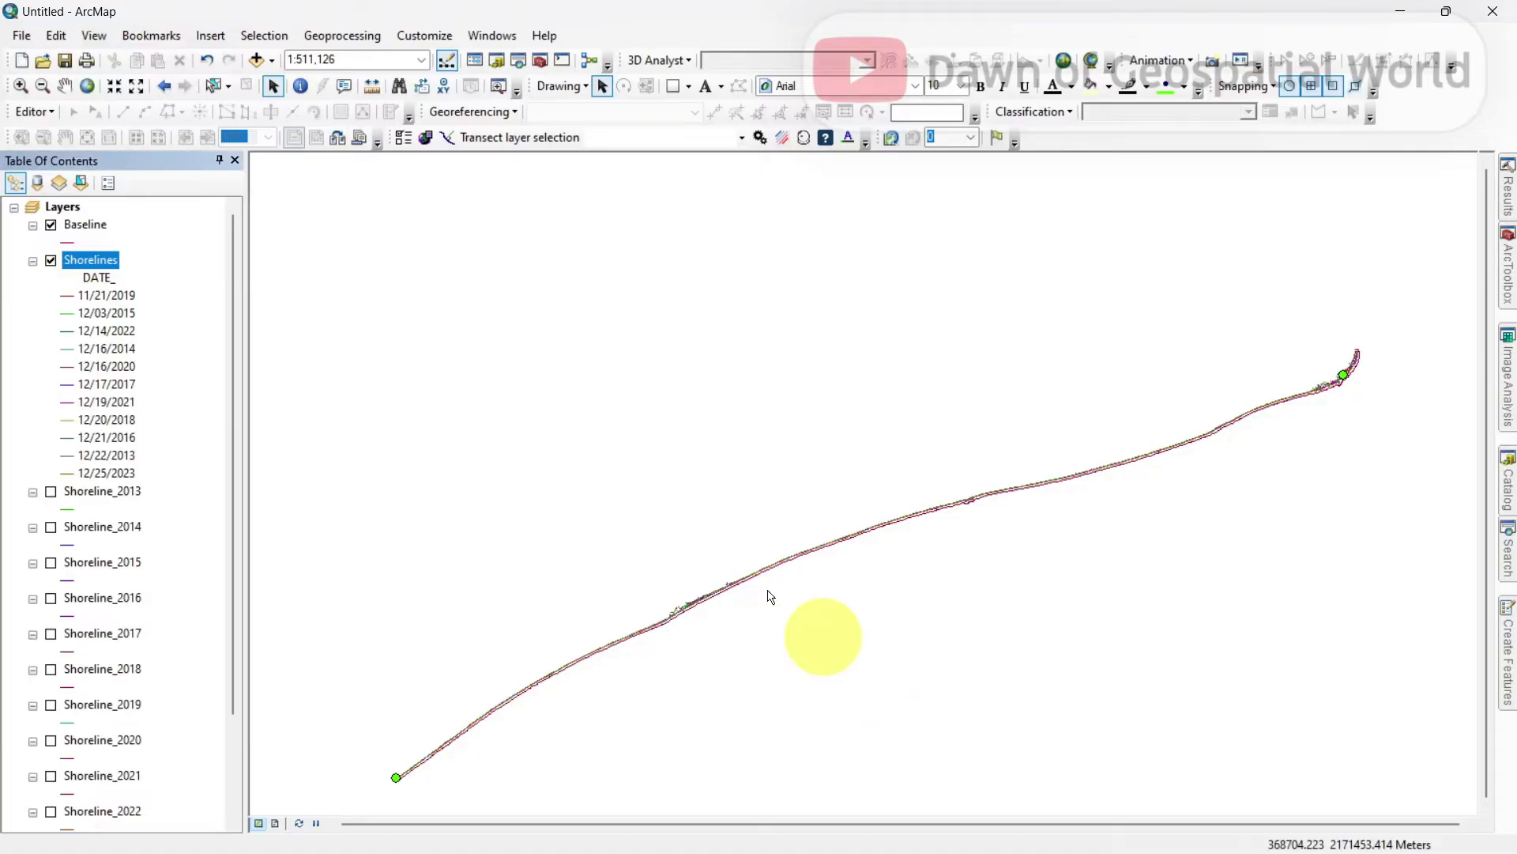
pyautogui.click(404, 139)
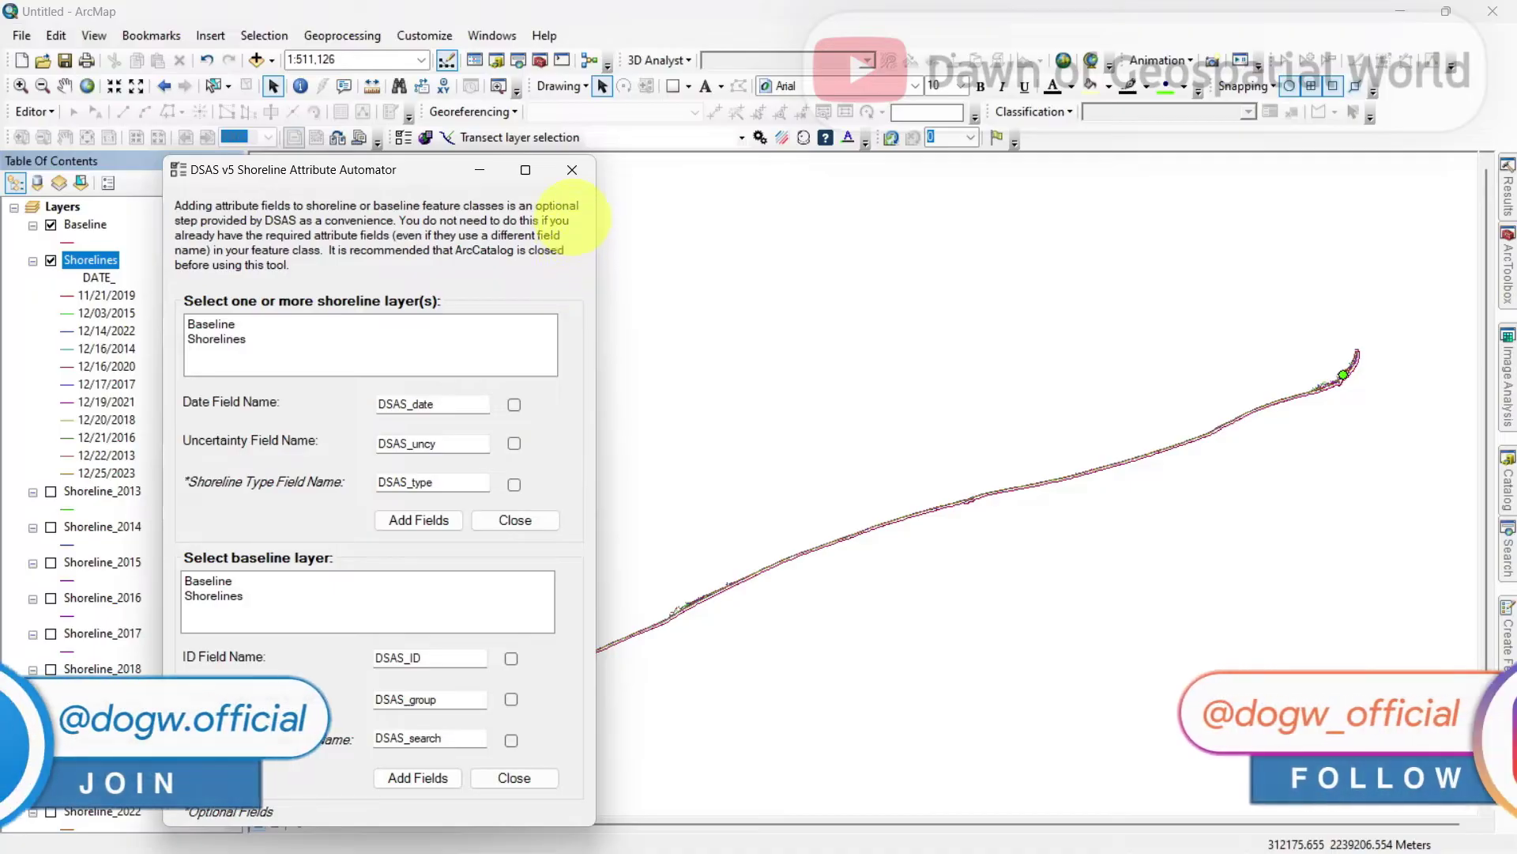
# Set DSAS baseline defaults: Baseline layer, ID field, orientation shown, land to the right.
pyautogui.click(572, 169)
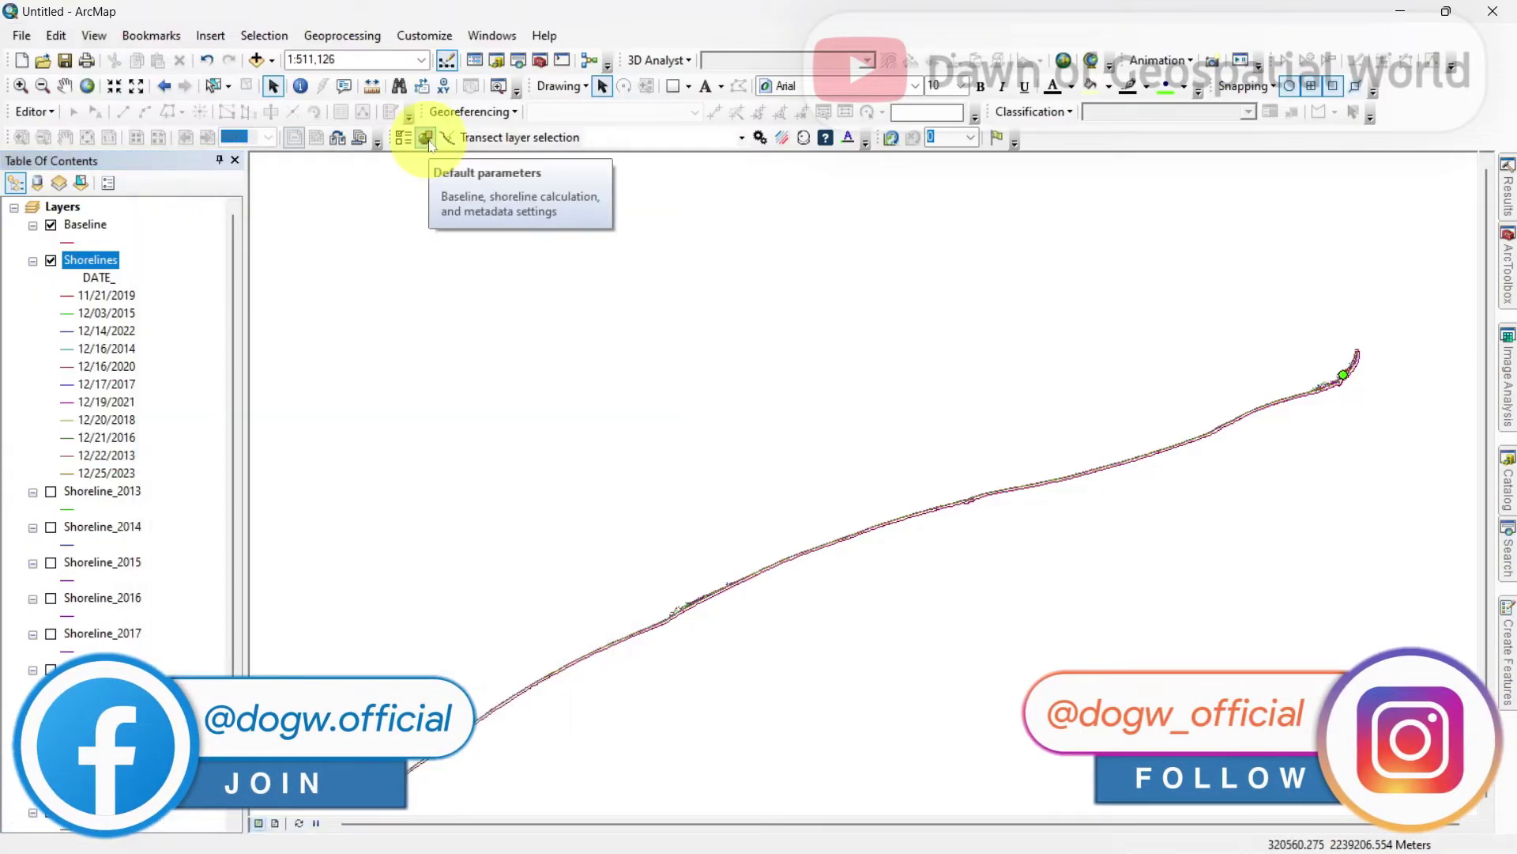
pyautogui.click(427, 139)
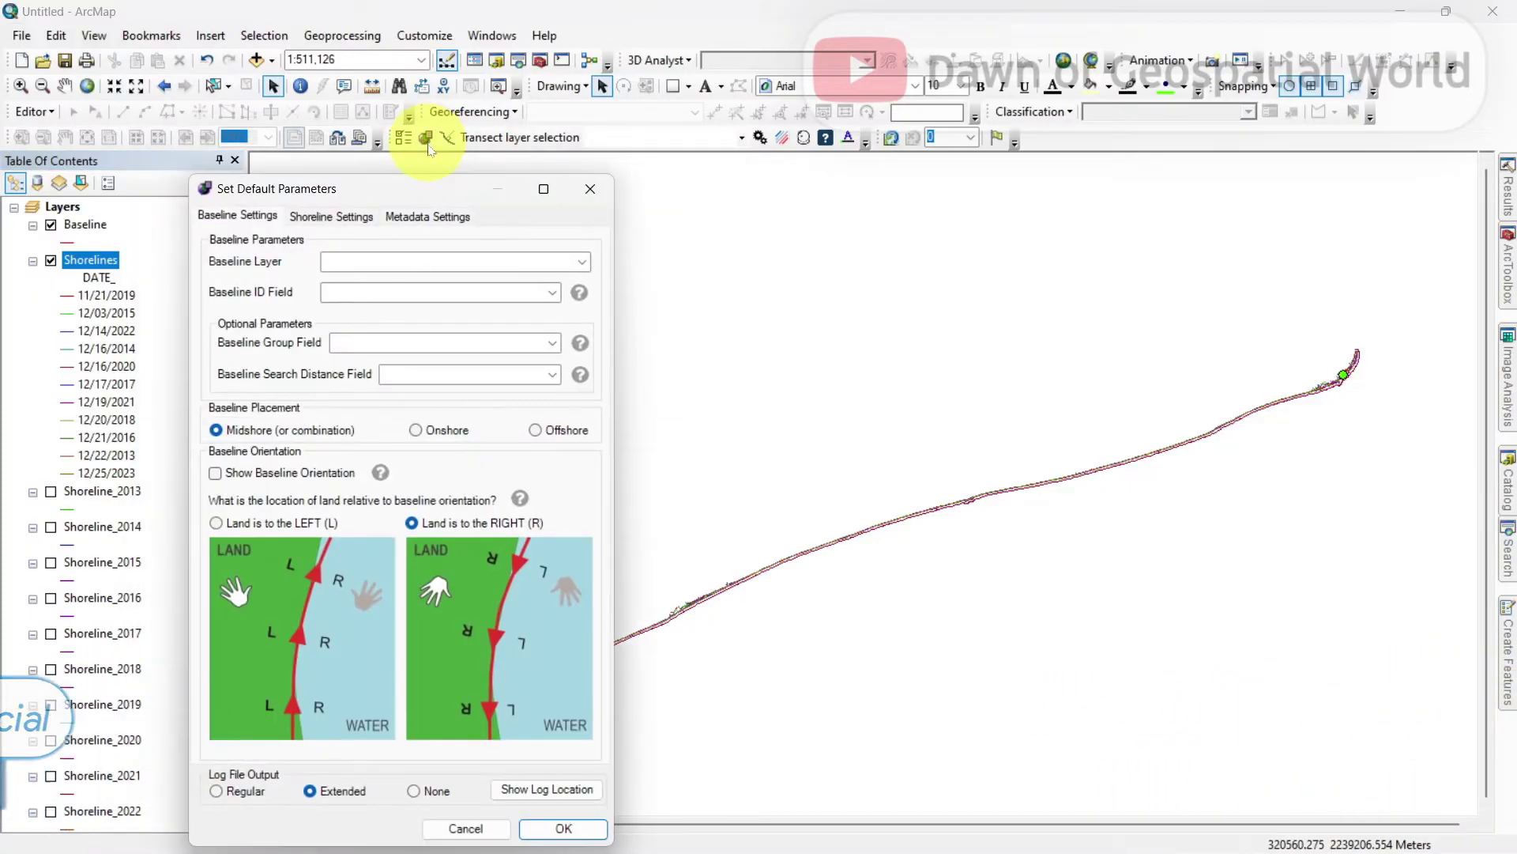
pyautogui.click(582, 262)
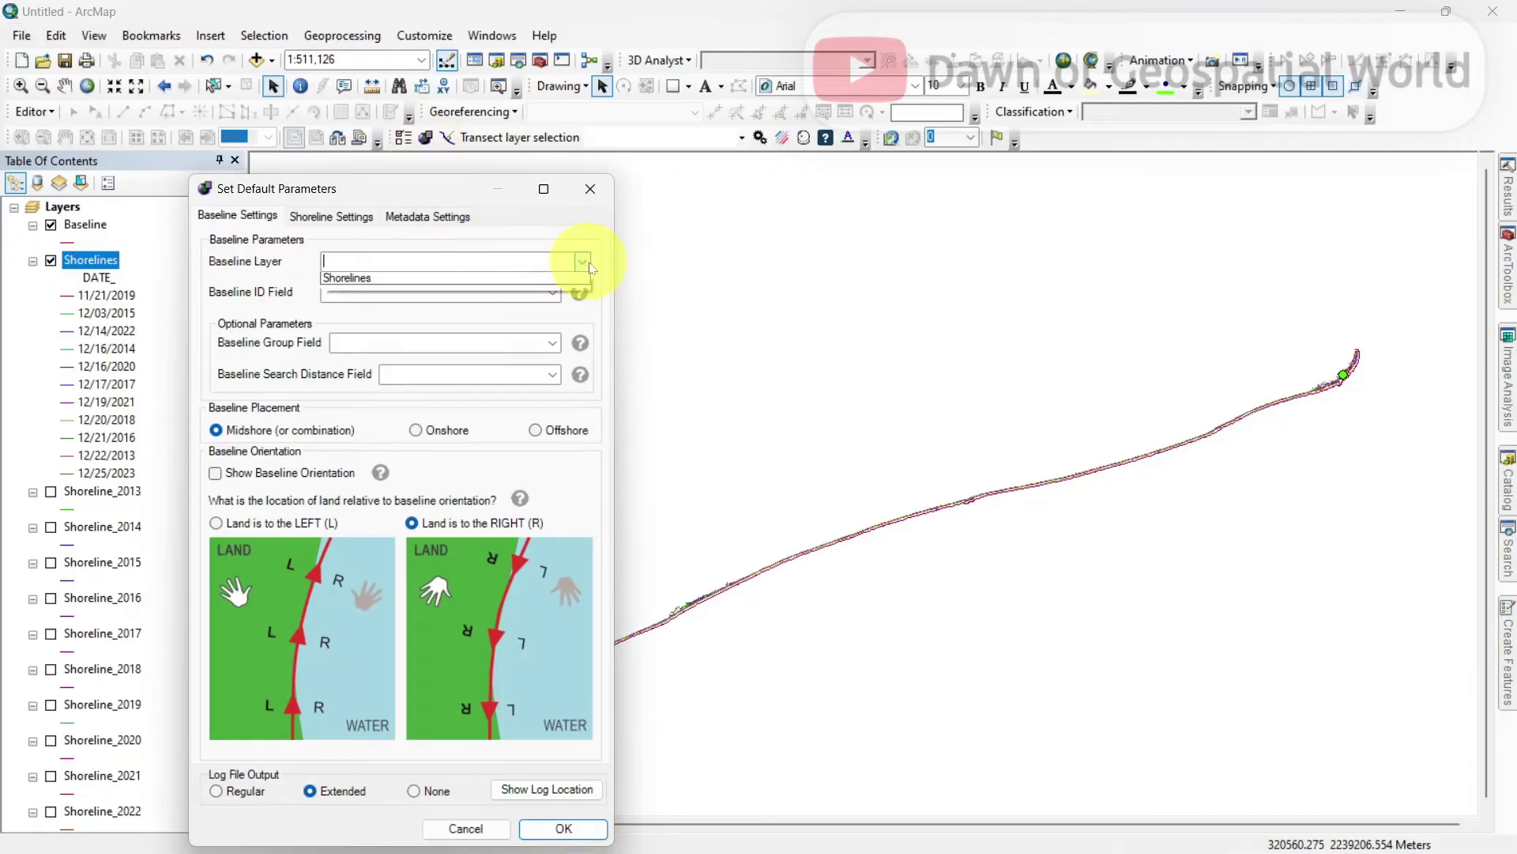
pyautogui.click(539, 280)
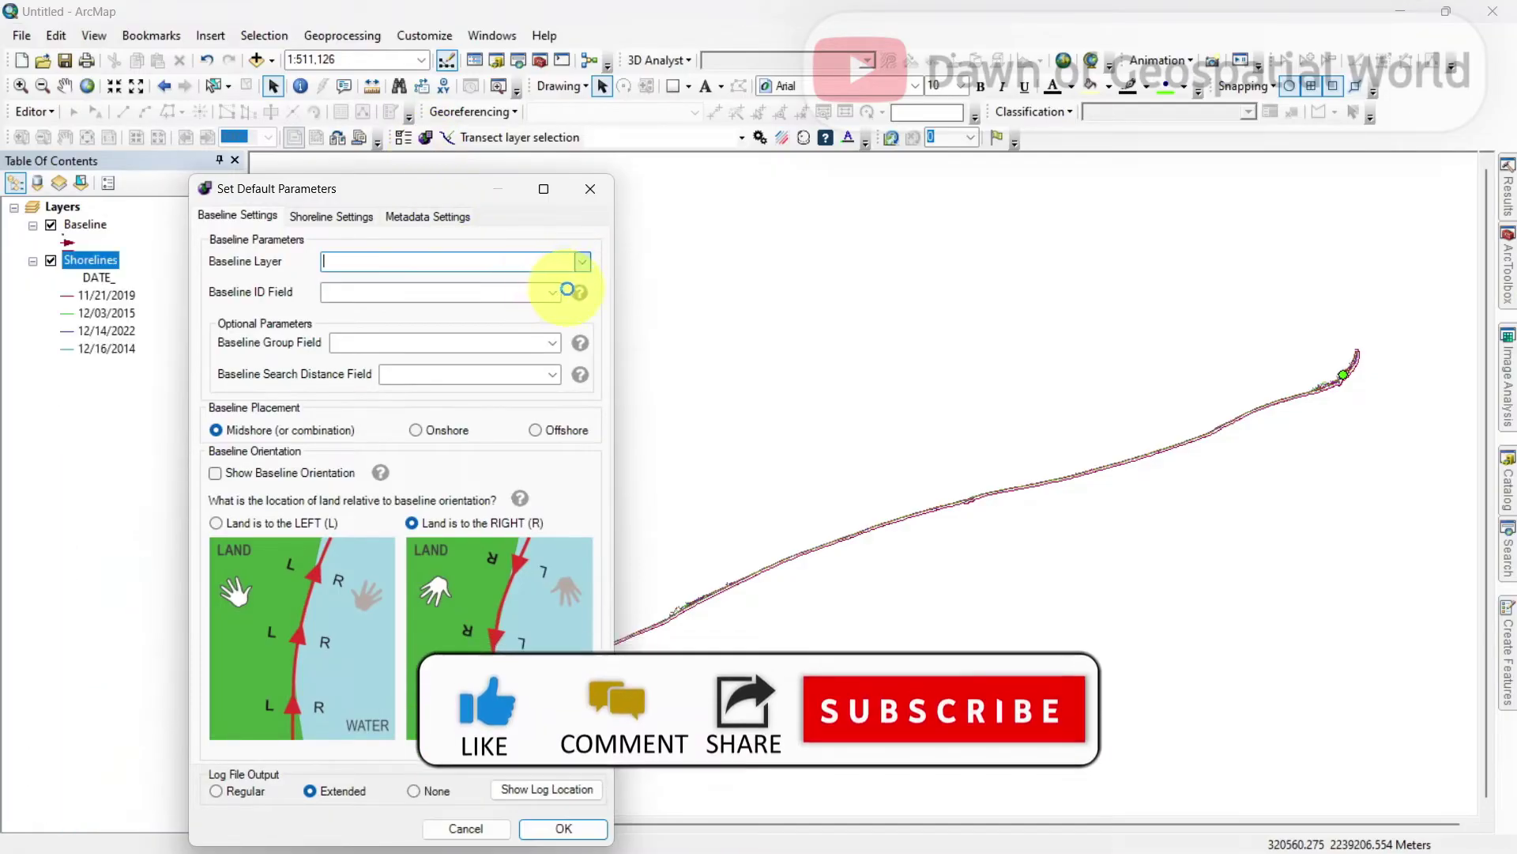
pyautogui.click(553, 293)
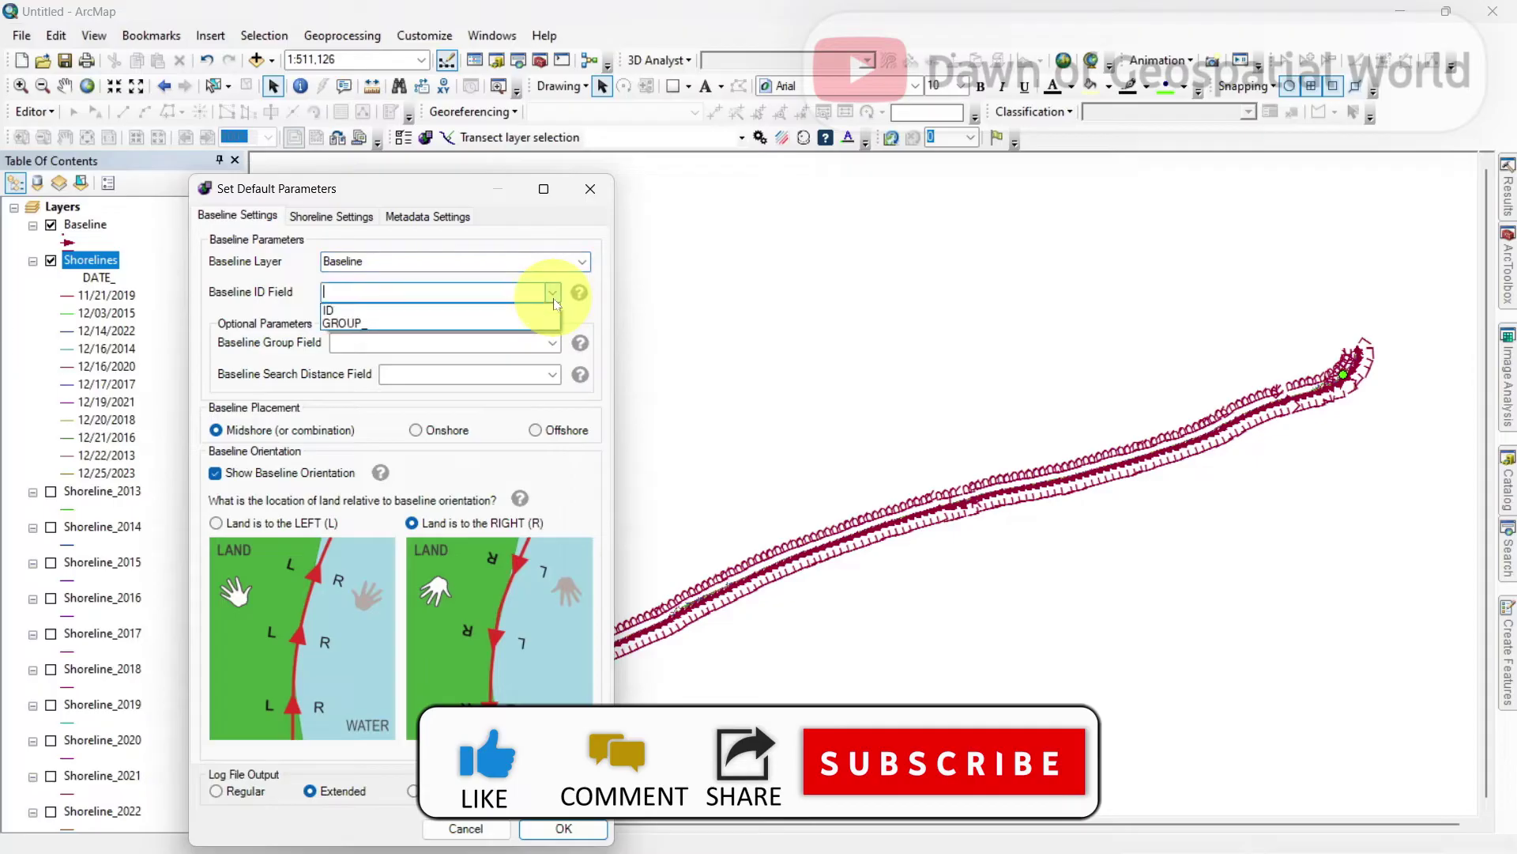
pyautogui.click(492, 310)
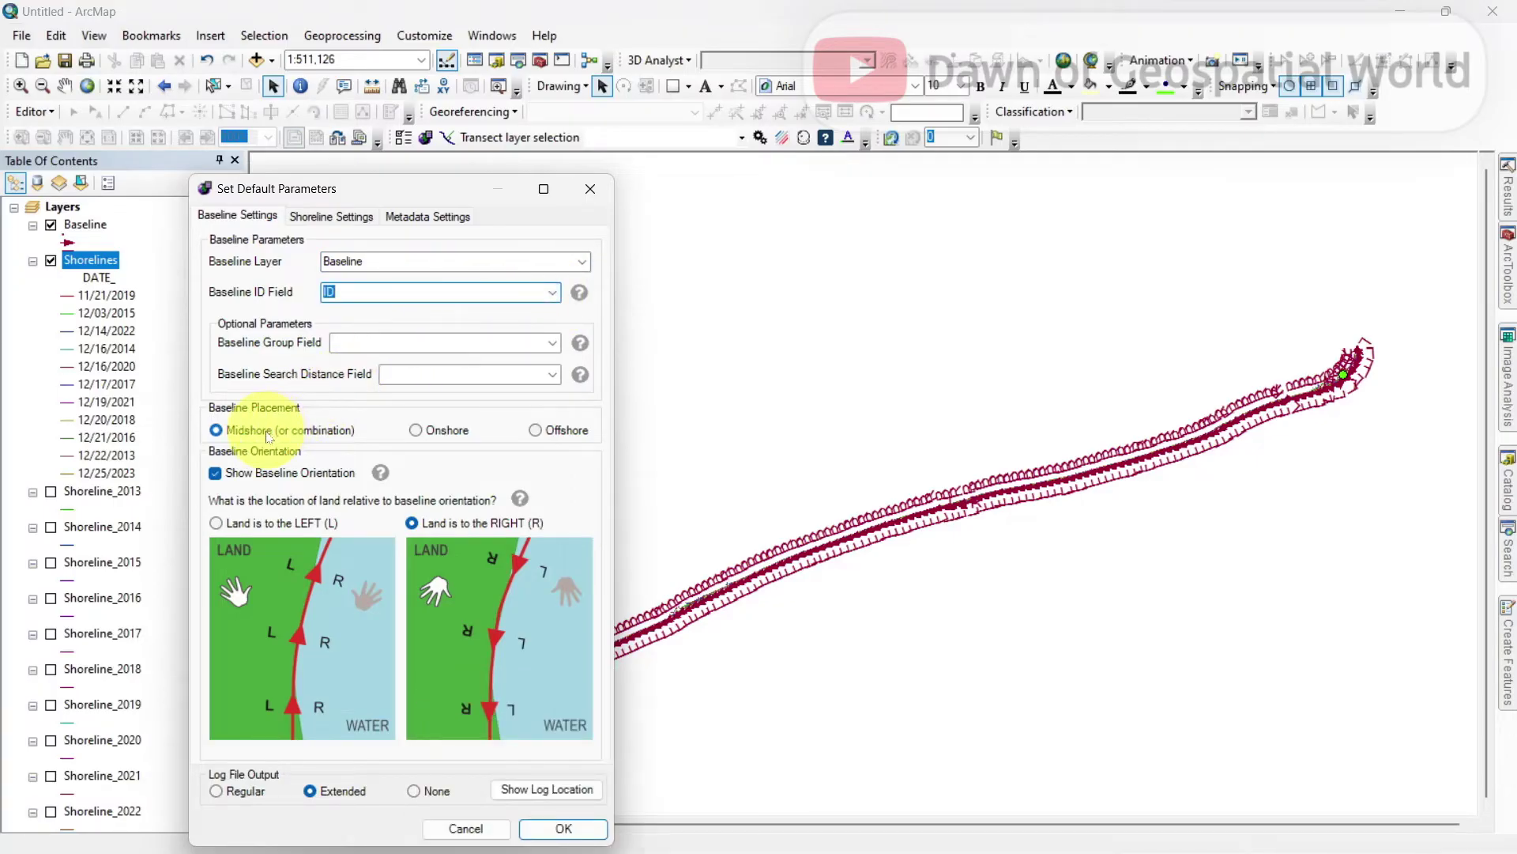
pyautogui.click(215, 474)
pyautogui.click(215, 475)
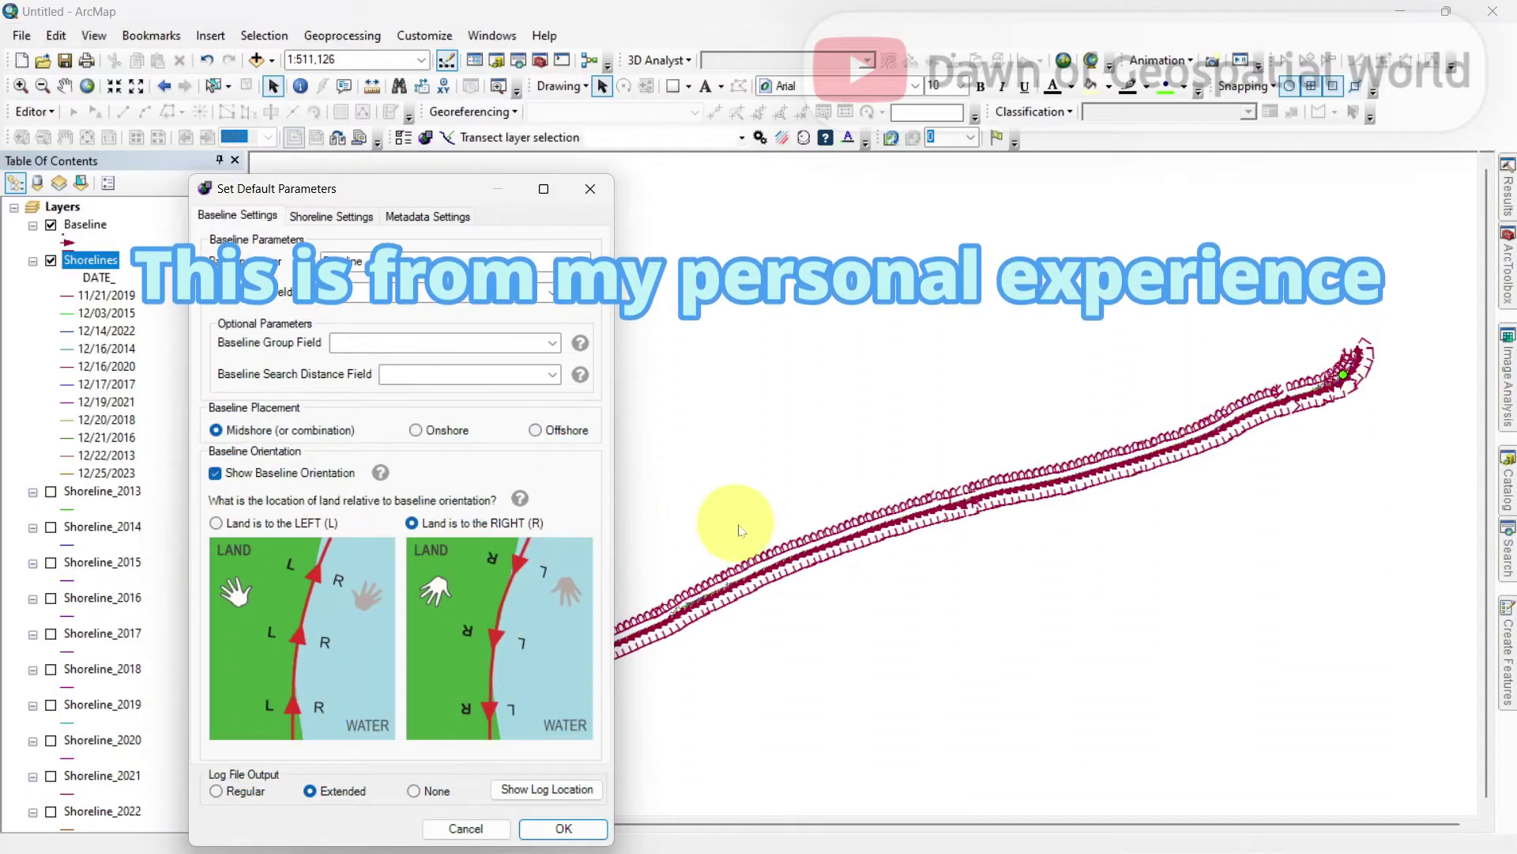
pyautogui.click(421, 522)
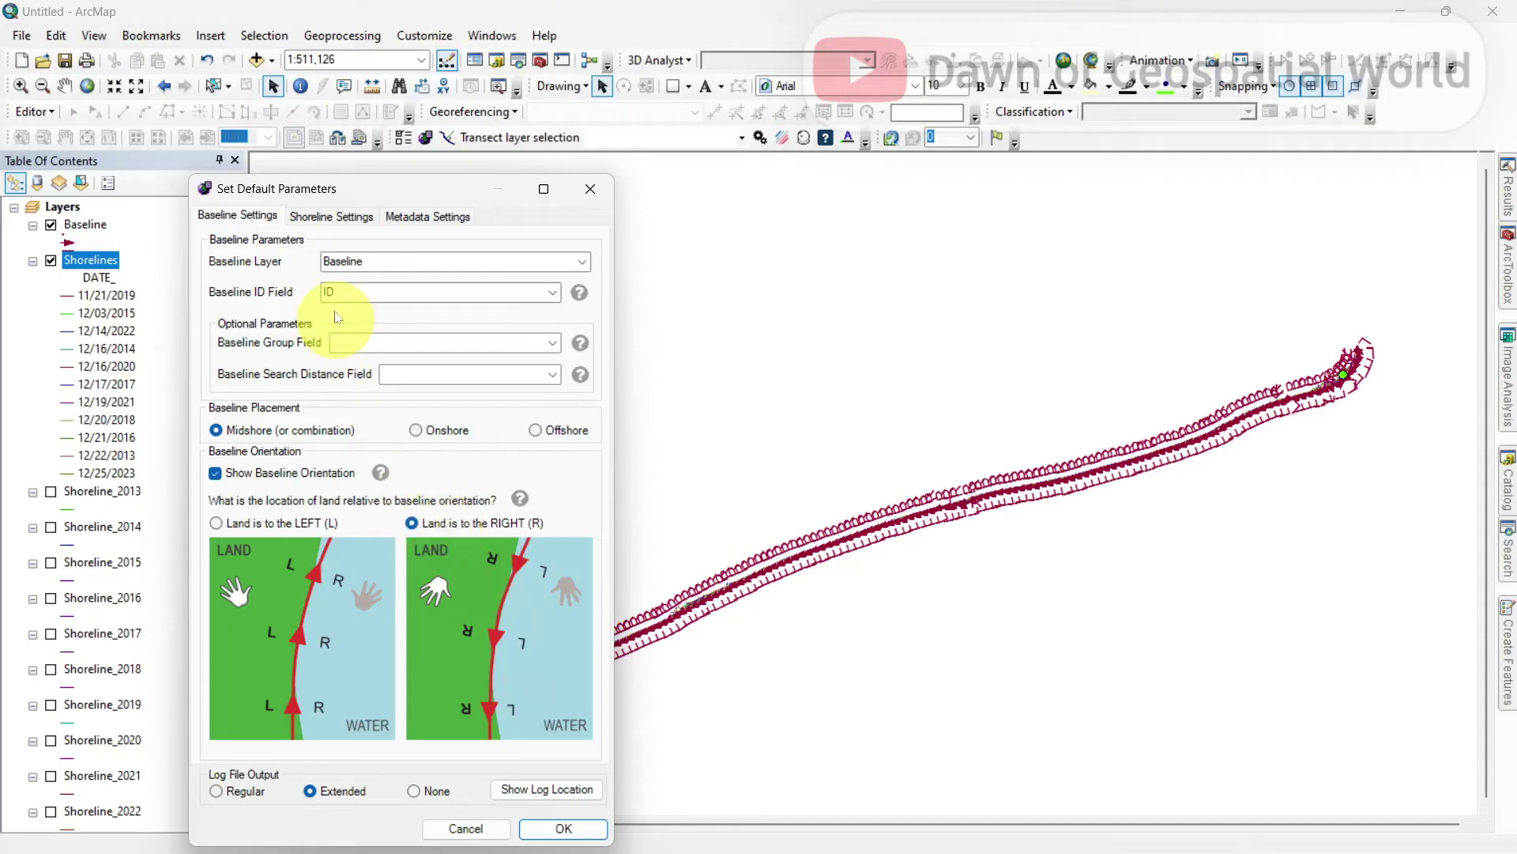
# On Shoreline Settings, choose Shorelines layer, DATE_ date field, and UNCERTAINITY uncertainty field.
pyautogui.click(332, 217)
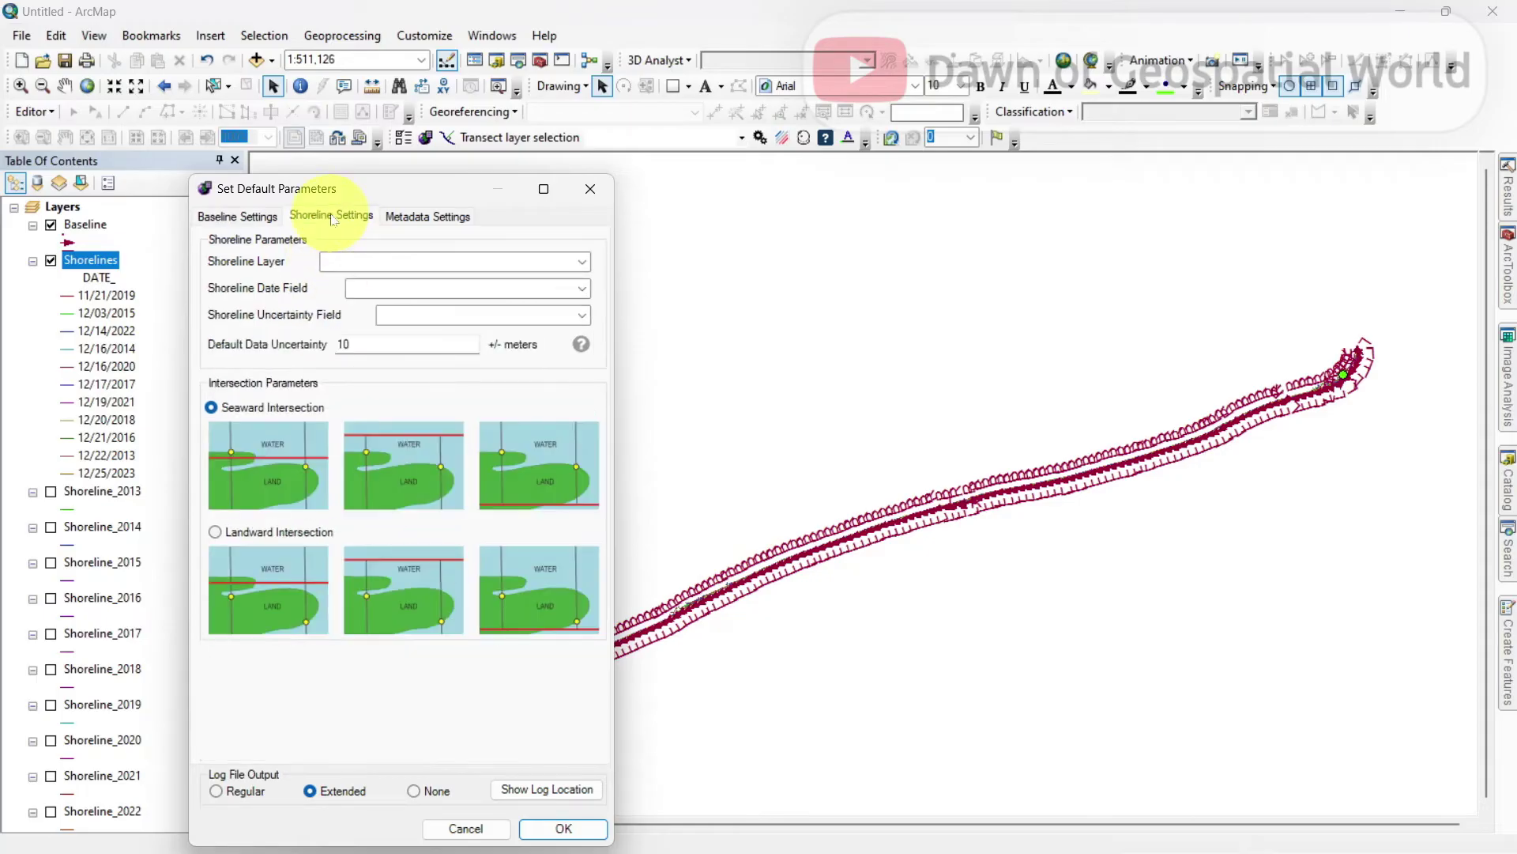
pyautogui.click(584, 263)
pyautogui.click(538, 288)
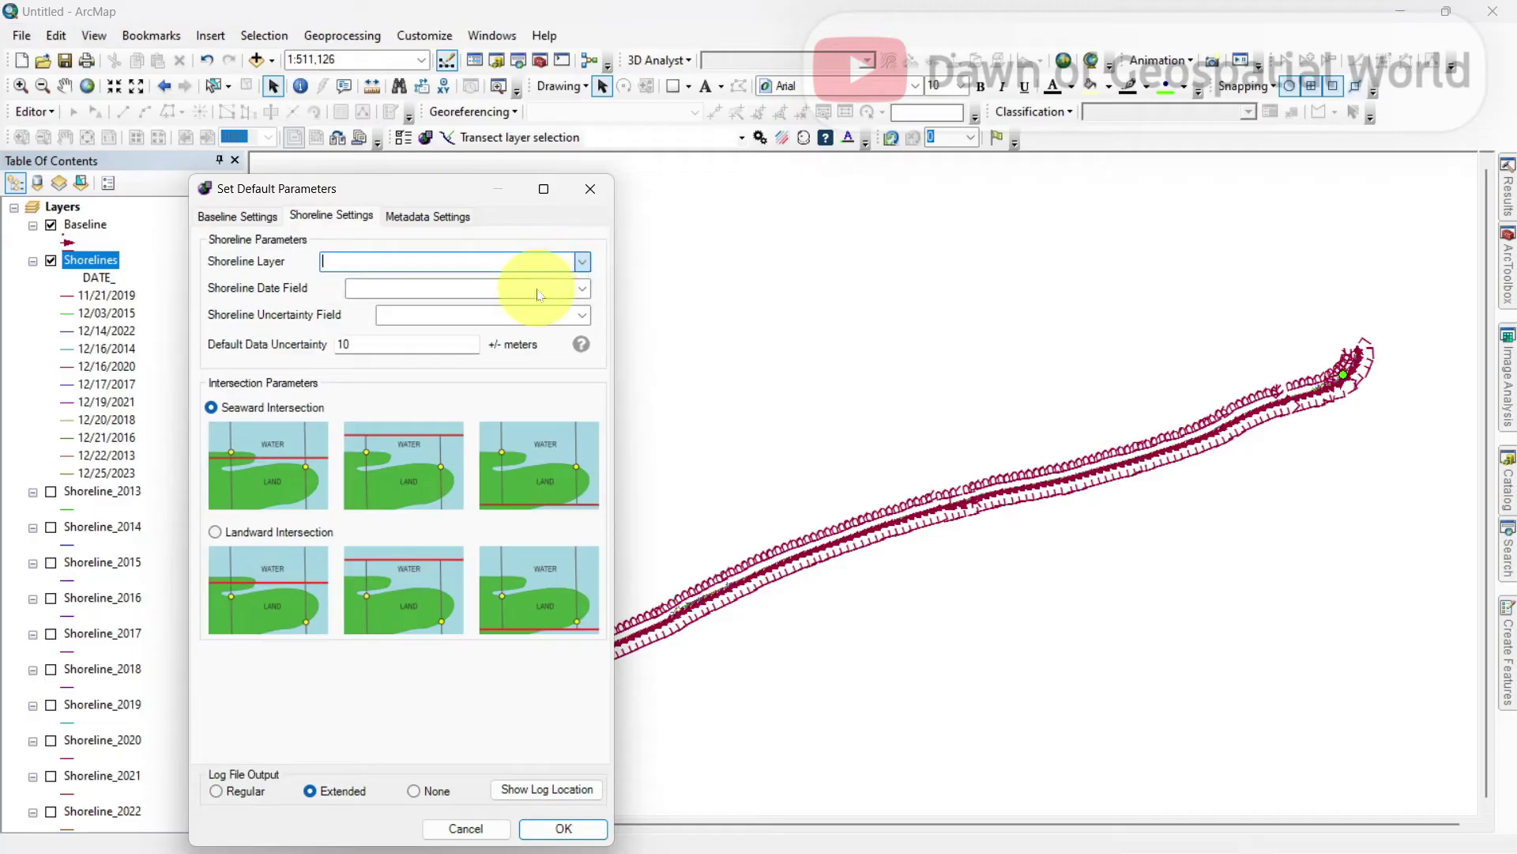
pyautogui.click(585, 289)
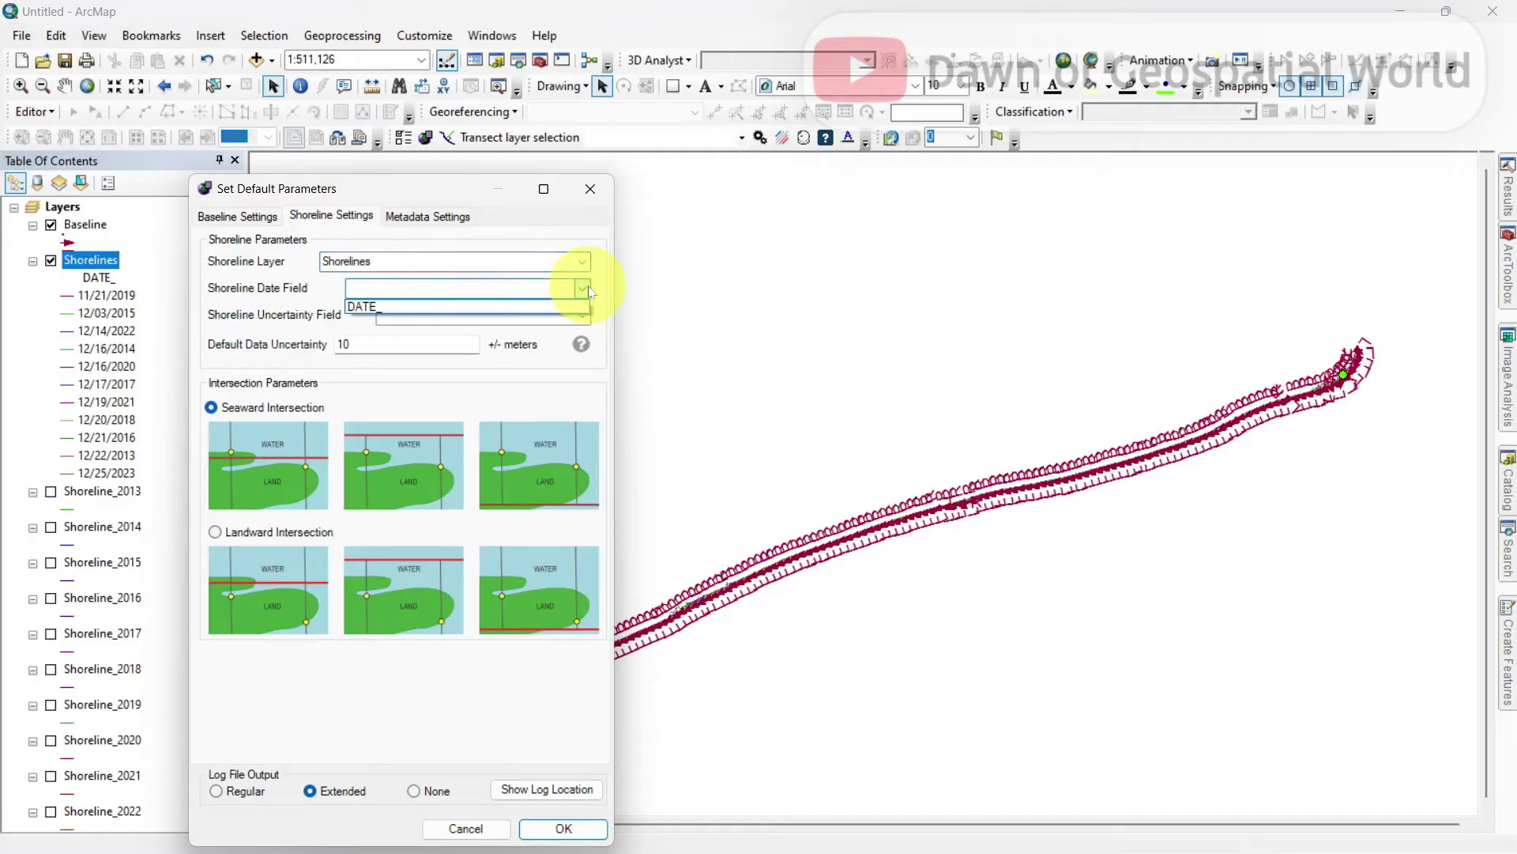
pyautogui.click(556, 310)
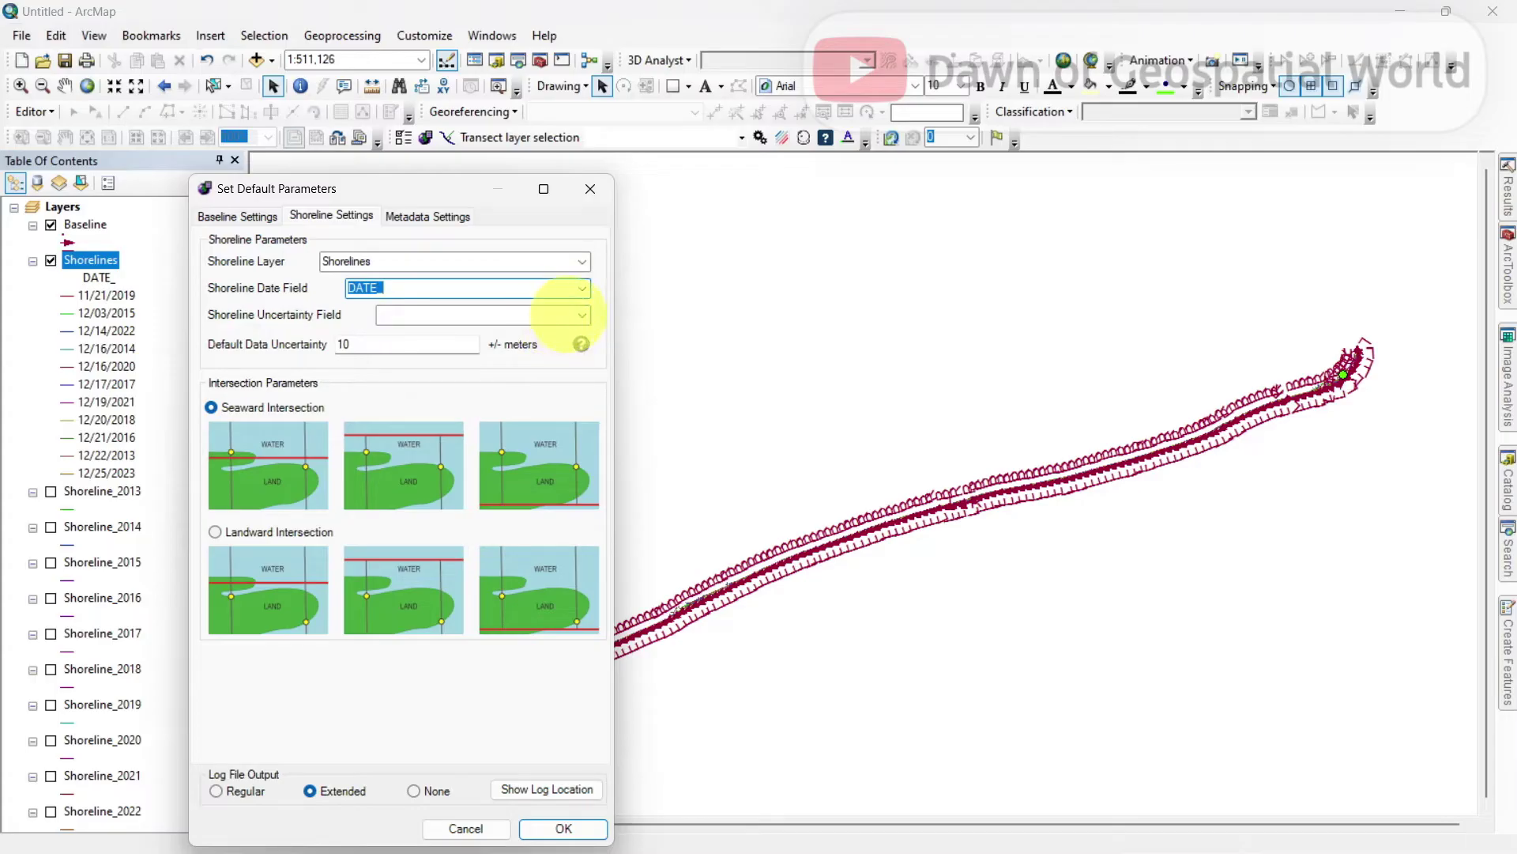
pyautogui.click(584, 317)
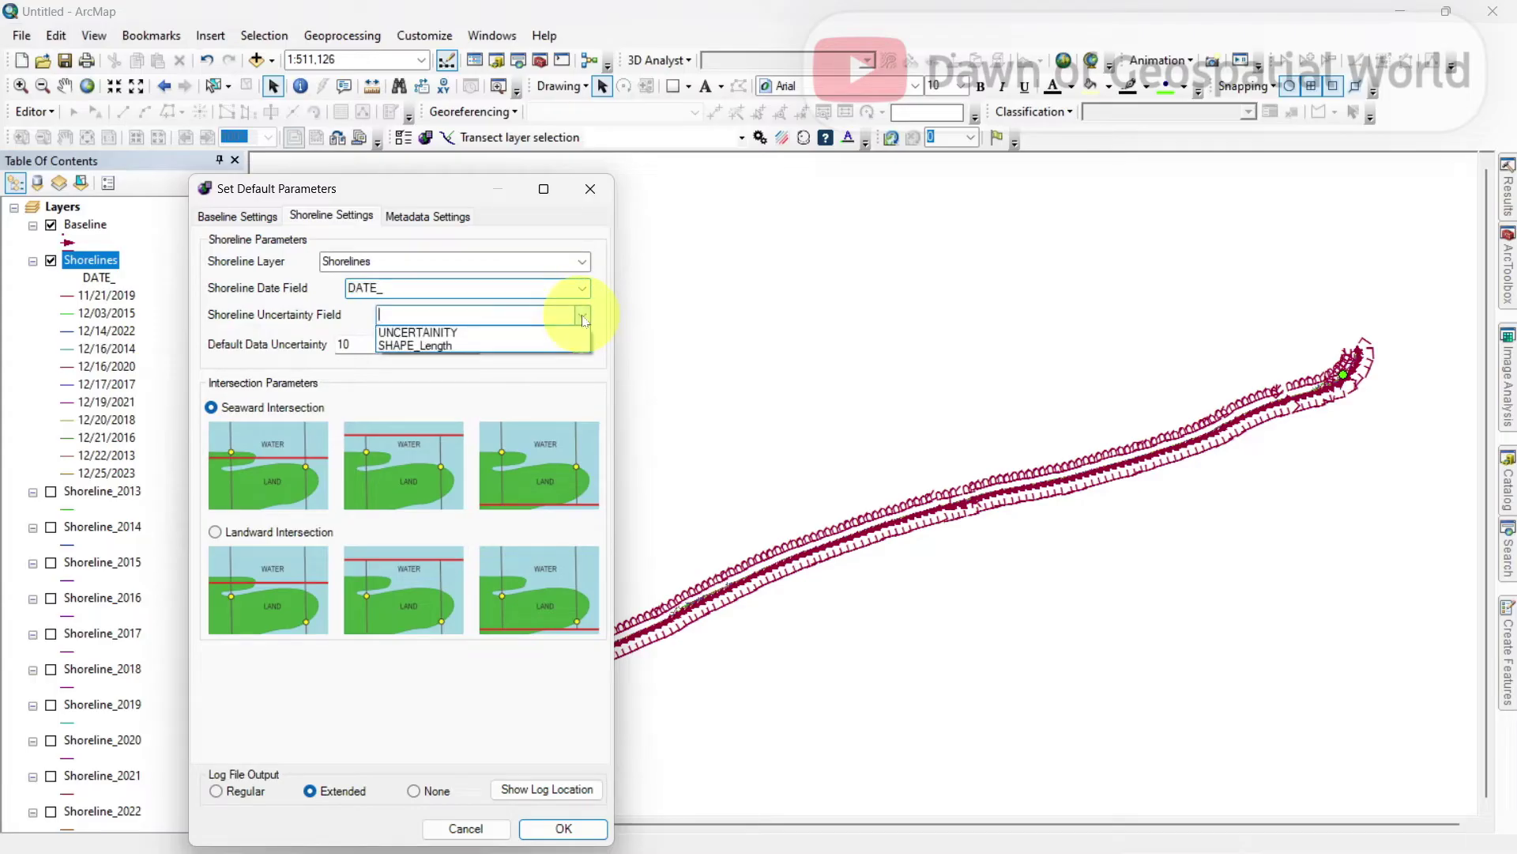
pyautogui.click(540, 332)
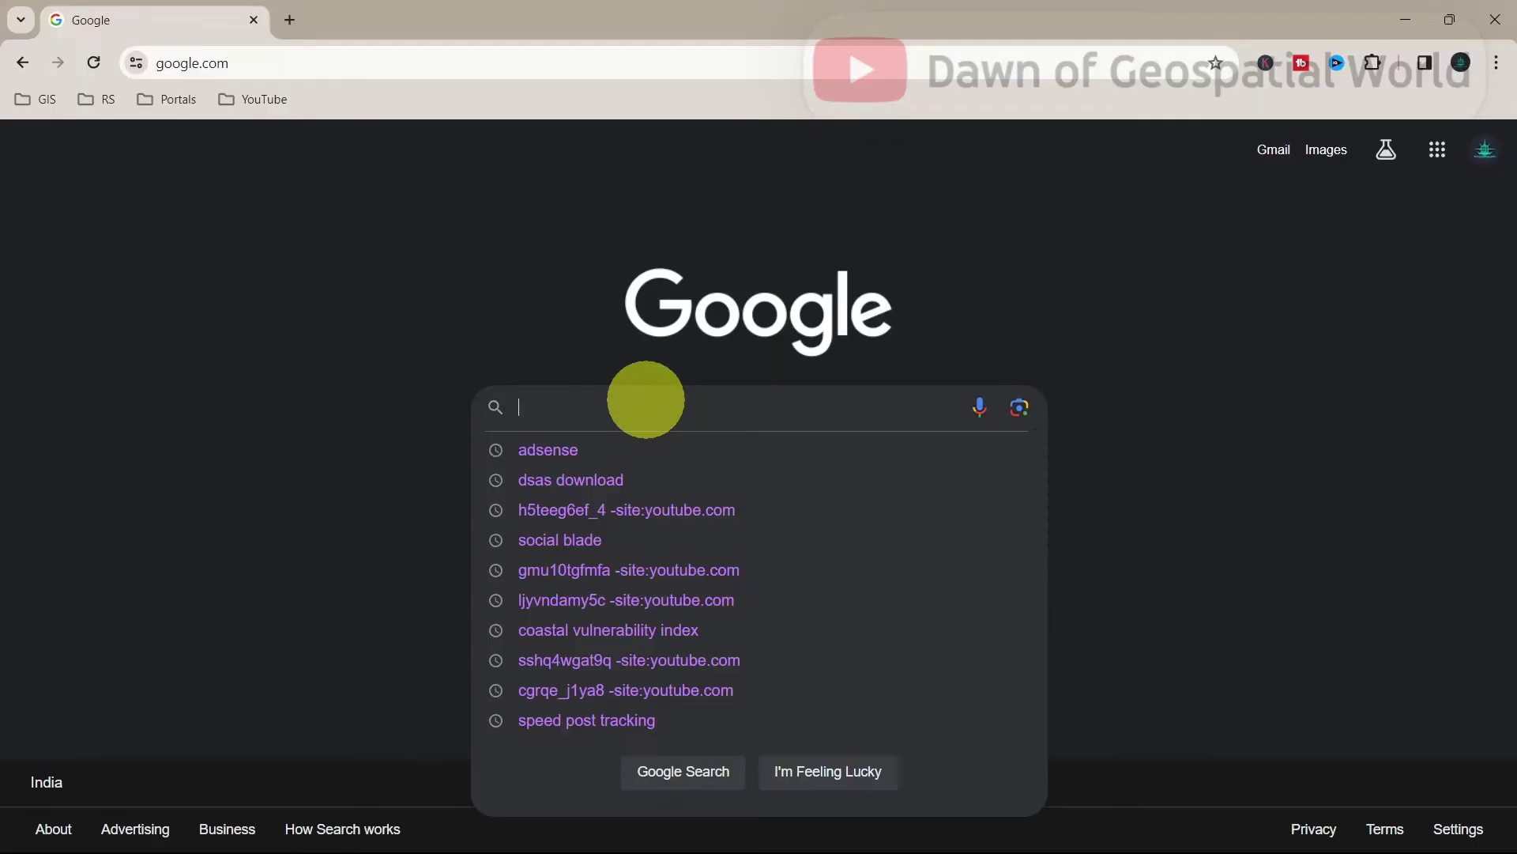
# Search Google for 'tide gauge data' and scroll the results to the PSMSL link.
pyautogui.write('tide gauge data')
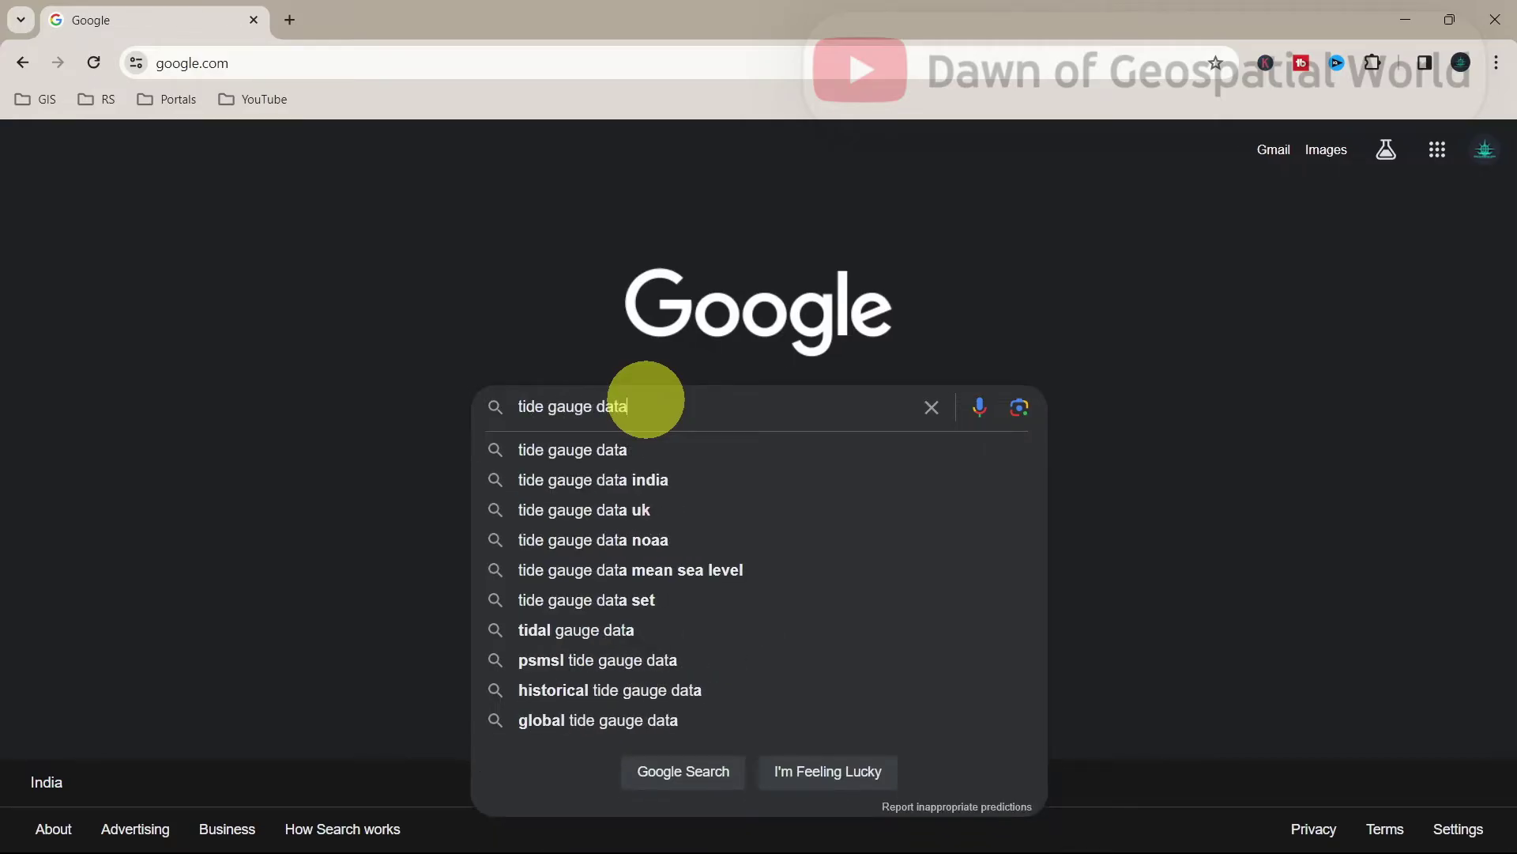
pyautogui.press('Return')
pyautogui.moveTo(1504, 169); pyautogui.dragTo(1504, 336)
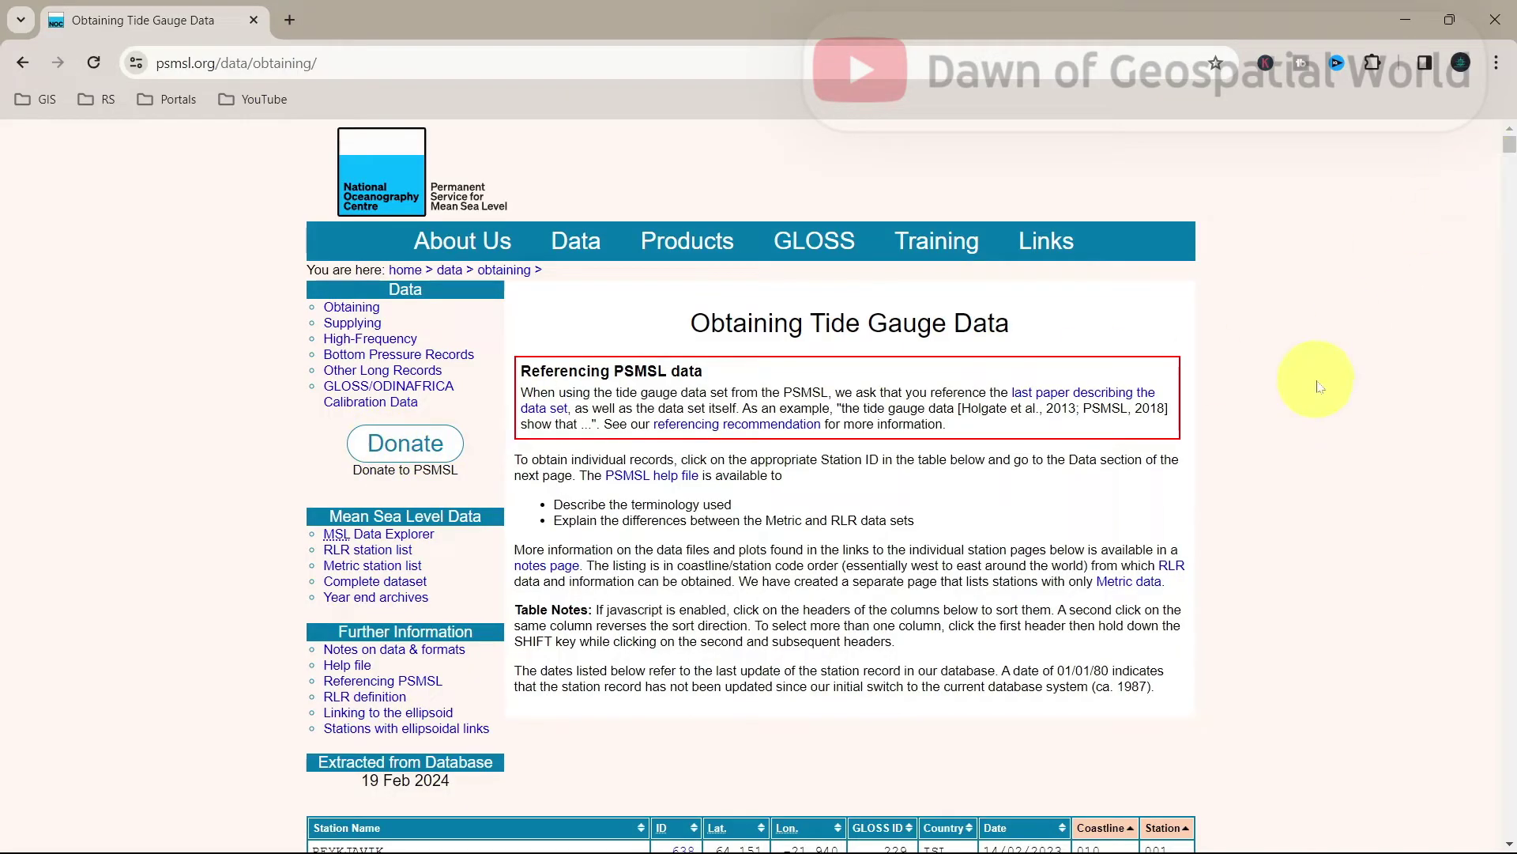
# Find India on the PSMSL data map and open the PARADIP station's annual sea-level data.
pyautogui.click(562, 256)
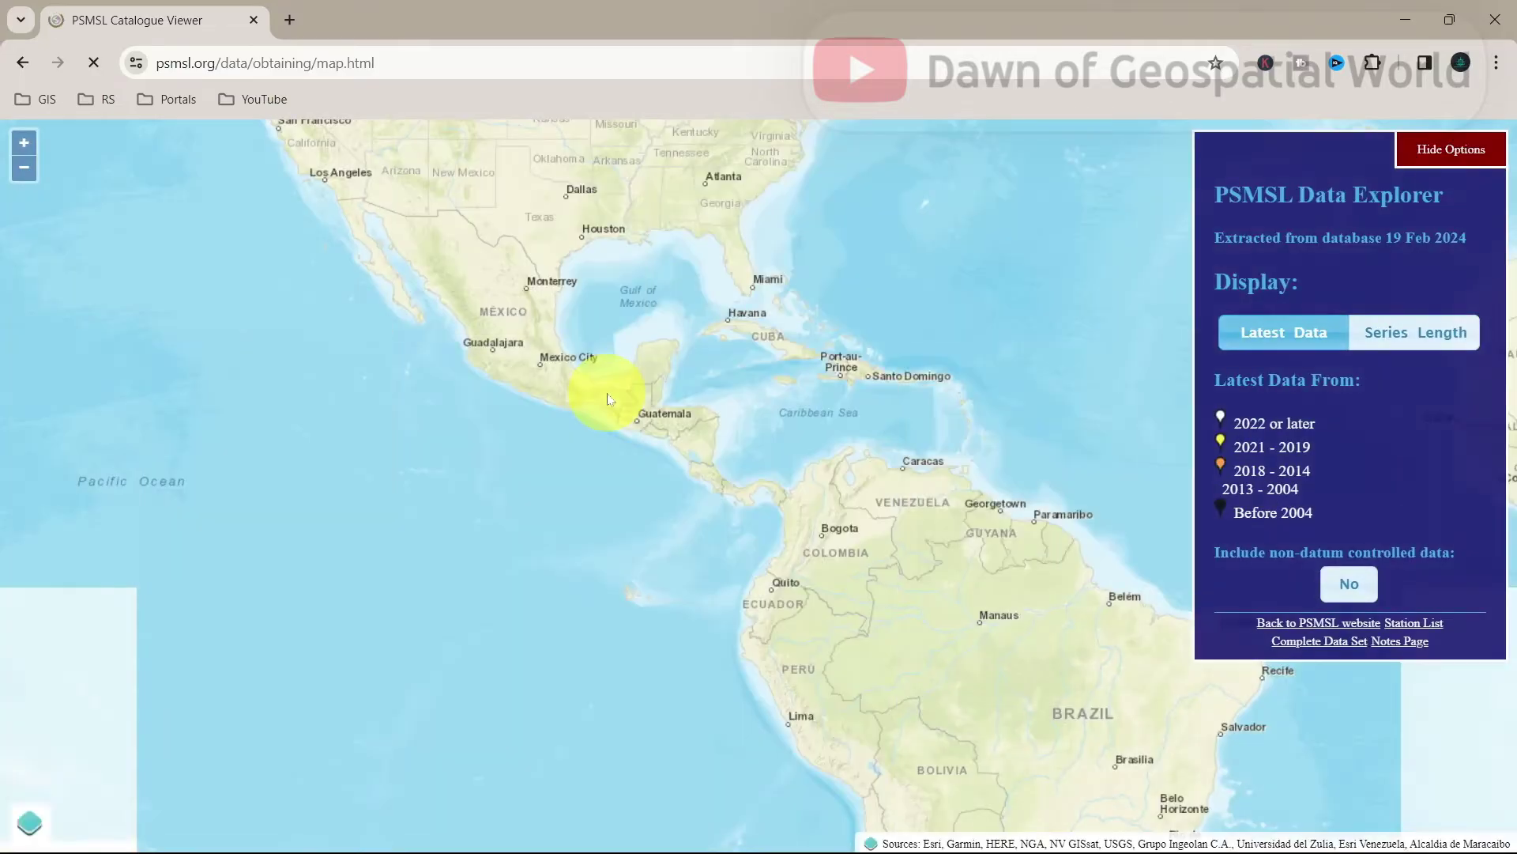
pyautogui.scroll(-3, 779, 400)
pyautogui.scroll(2, 338, 501)
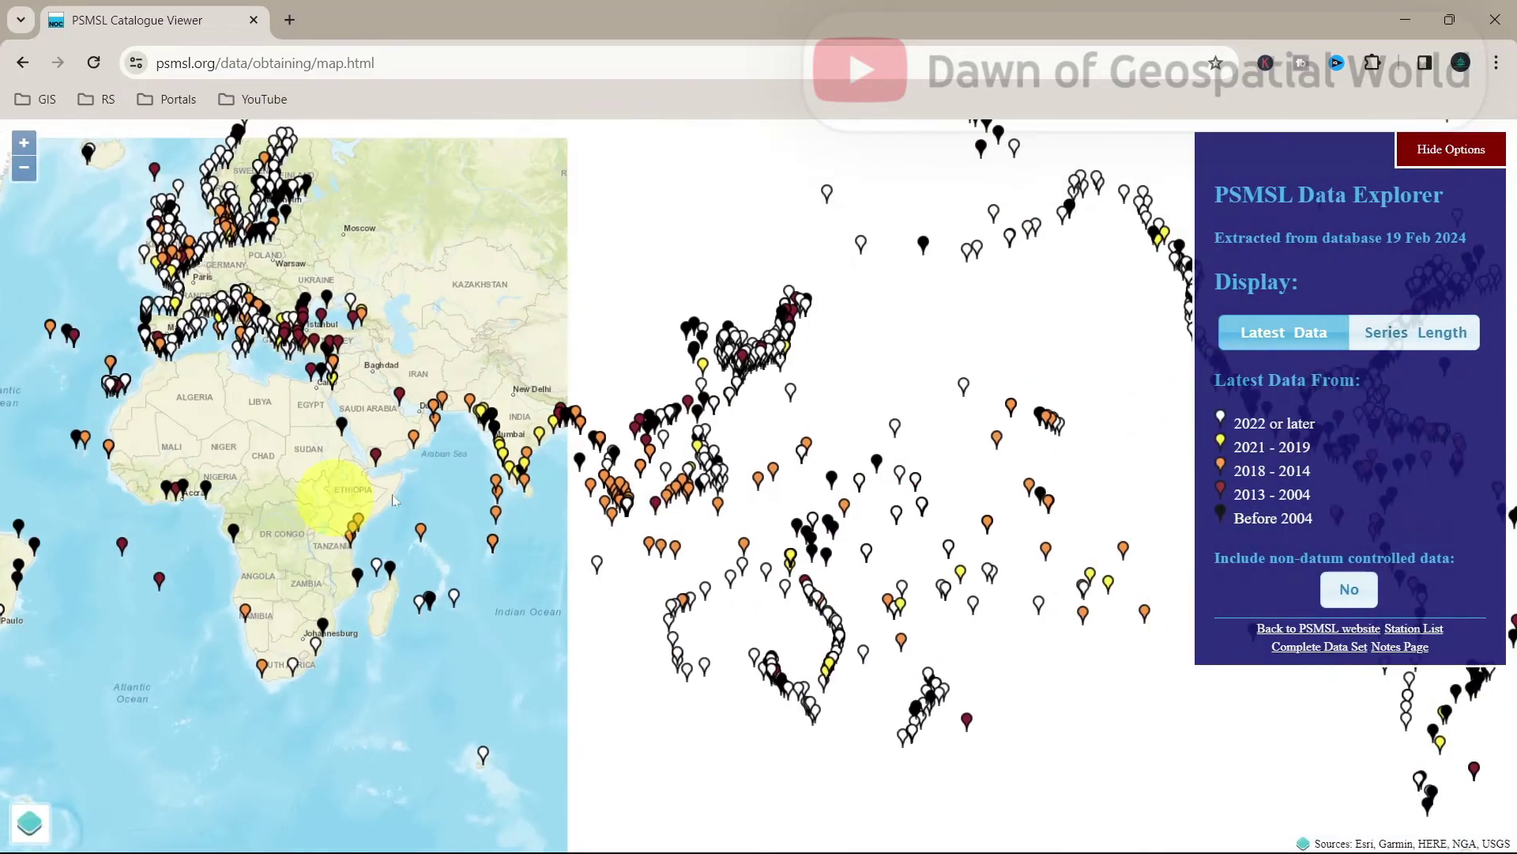
pyautogui.scroll(2, 525, 440)
pyautogui.scroll(2, 516, 457)
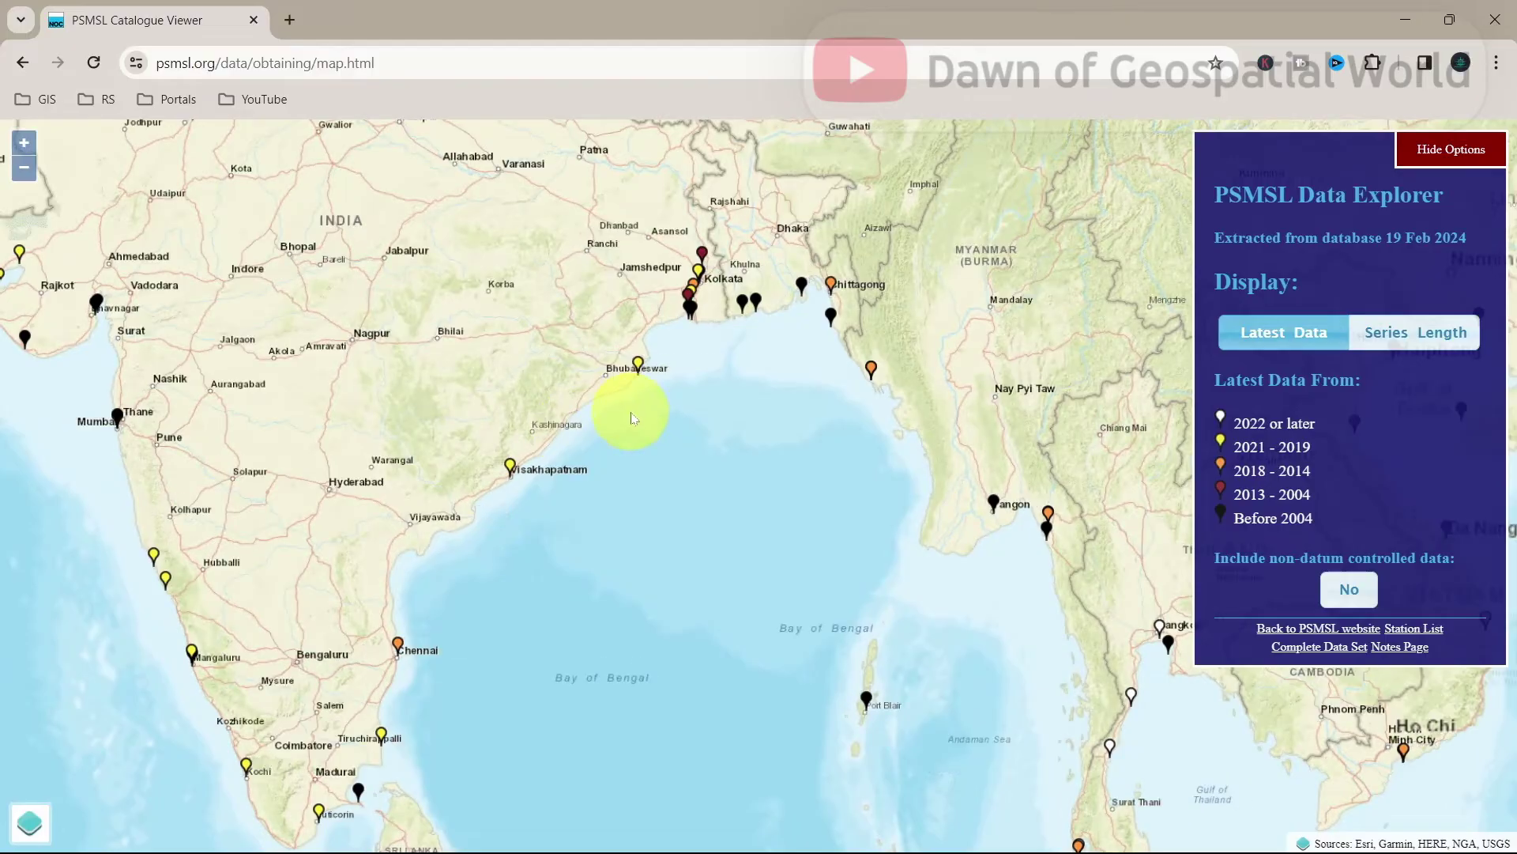
pyautogui.click(641, 370)
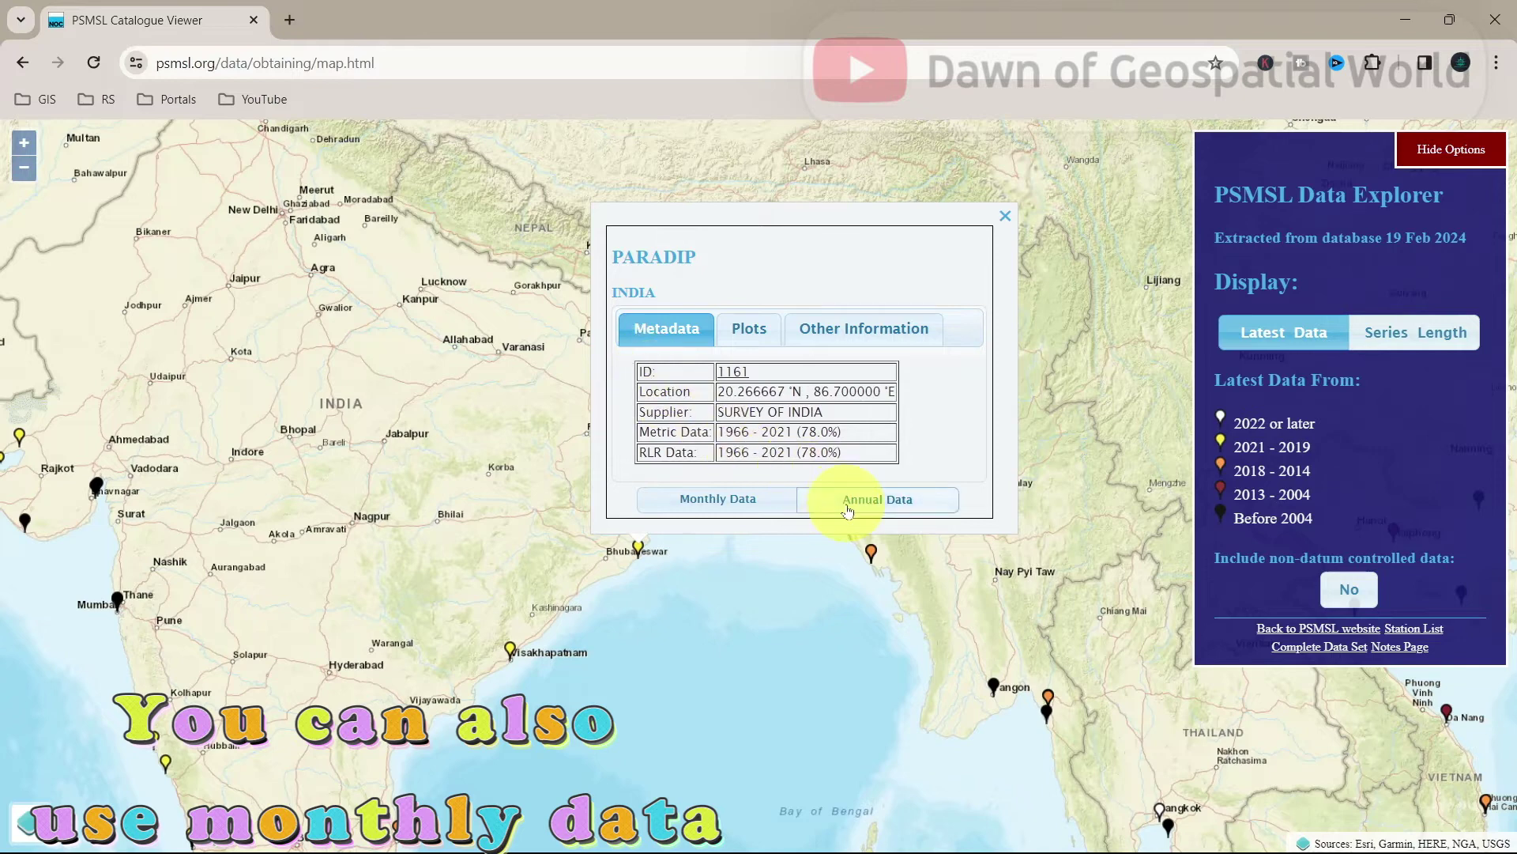
pyautogui.click(848, 510)
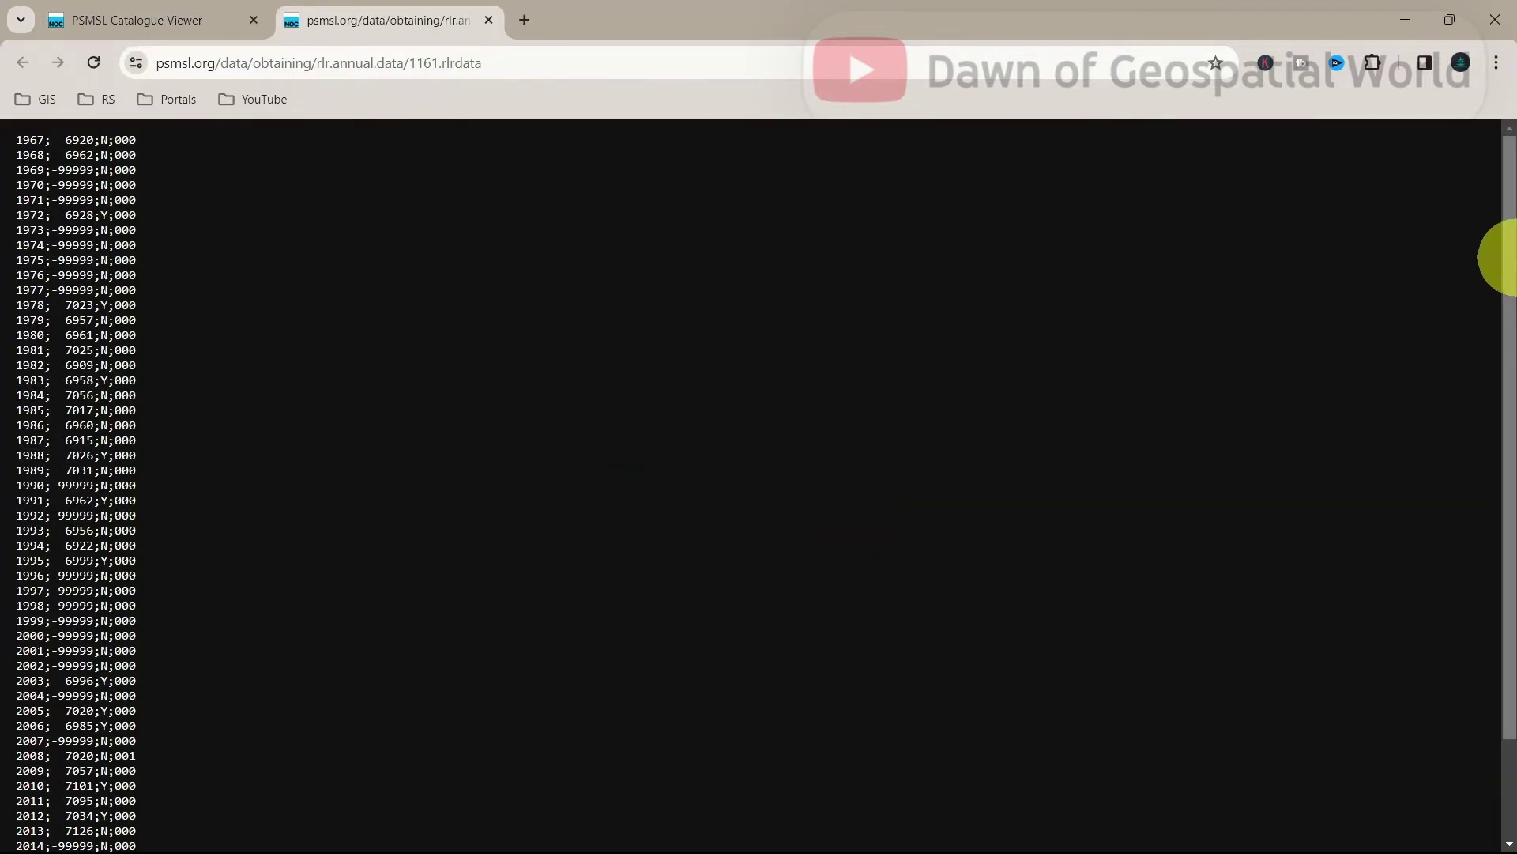
# Select the 2013–2021 rows at the end of the PSMSL data file and return to the Uncertainity Calculation workbook.
pyautogui.moveTo(1505, 257); pyautogui.dragTo(1502, 558)
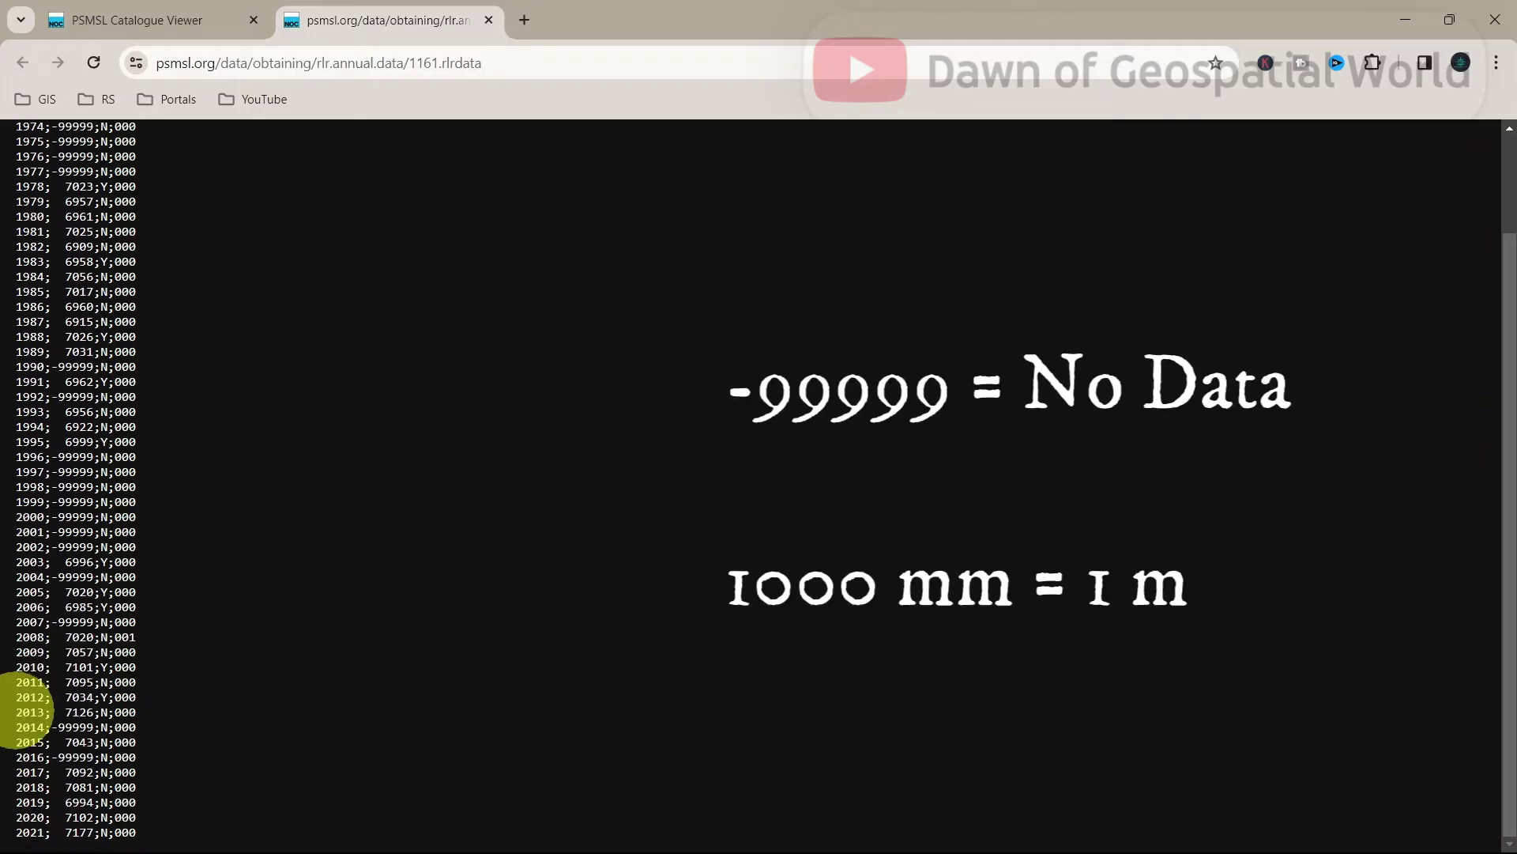
pyautogui.moveTo(14, 711); pyautogui.dragTo(155, 834)
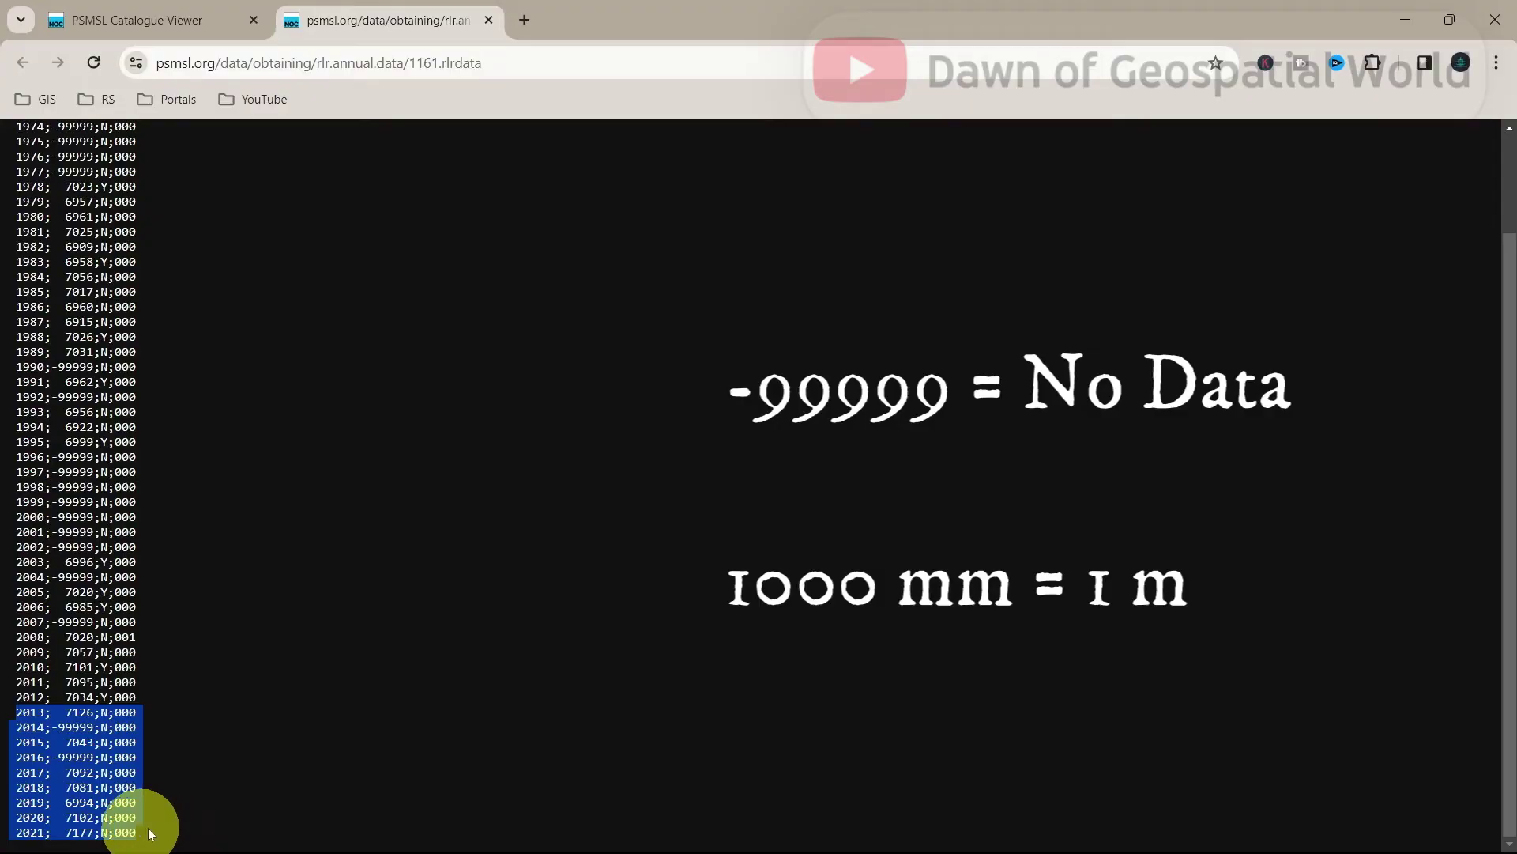
pyautogui.hotkey('alt', 'Tab')
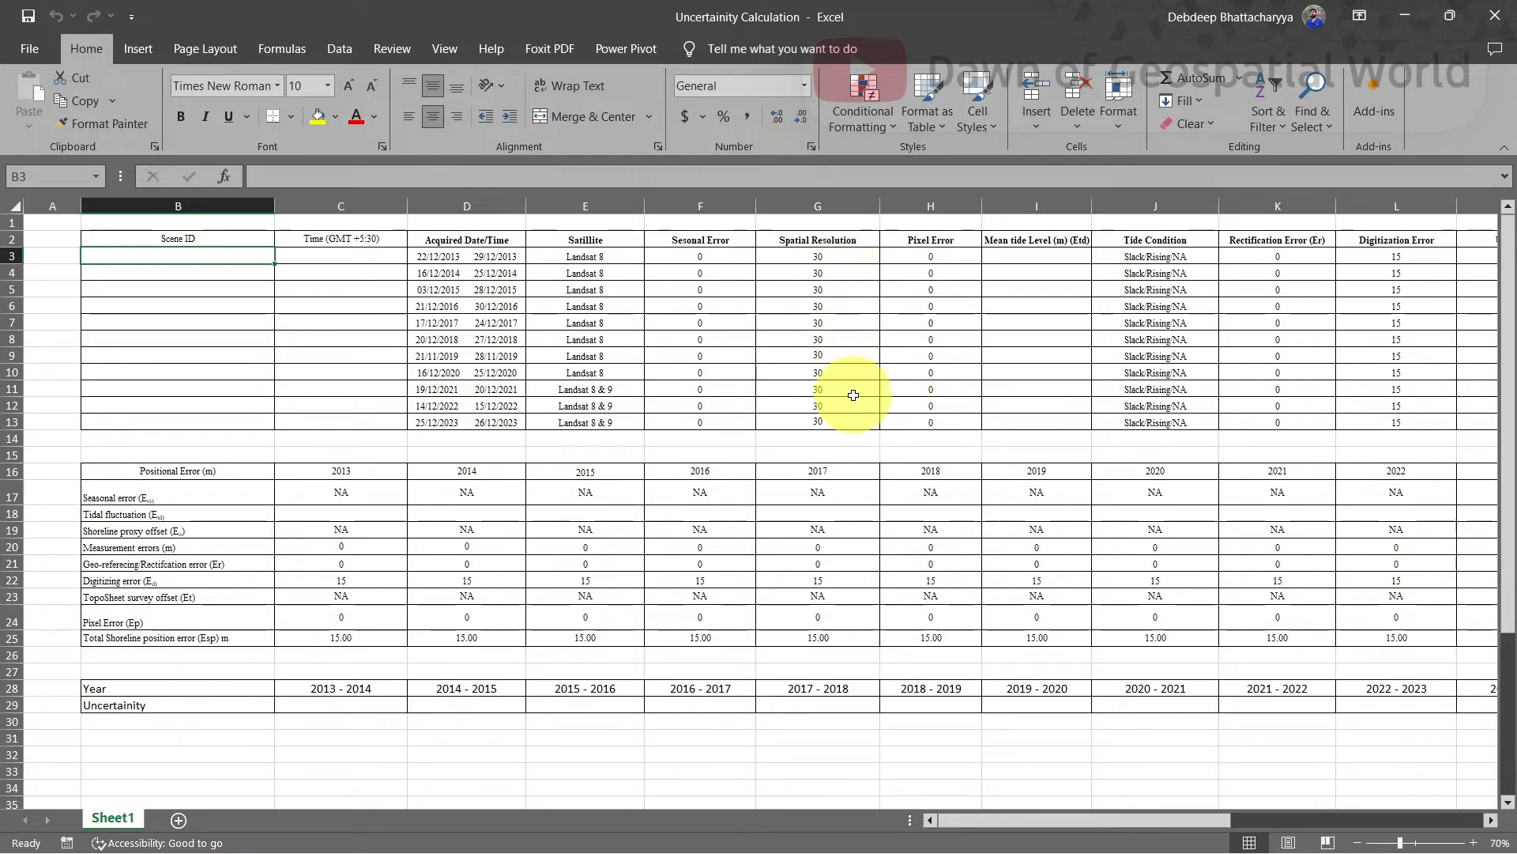
# Enter the scene mean tide levels (7.1, 7, 7, 7, 7, 7, 6.9, 7.1, 7.1, 7.1) down column I.
pyautogui.click(1005, 257)
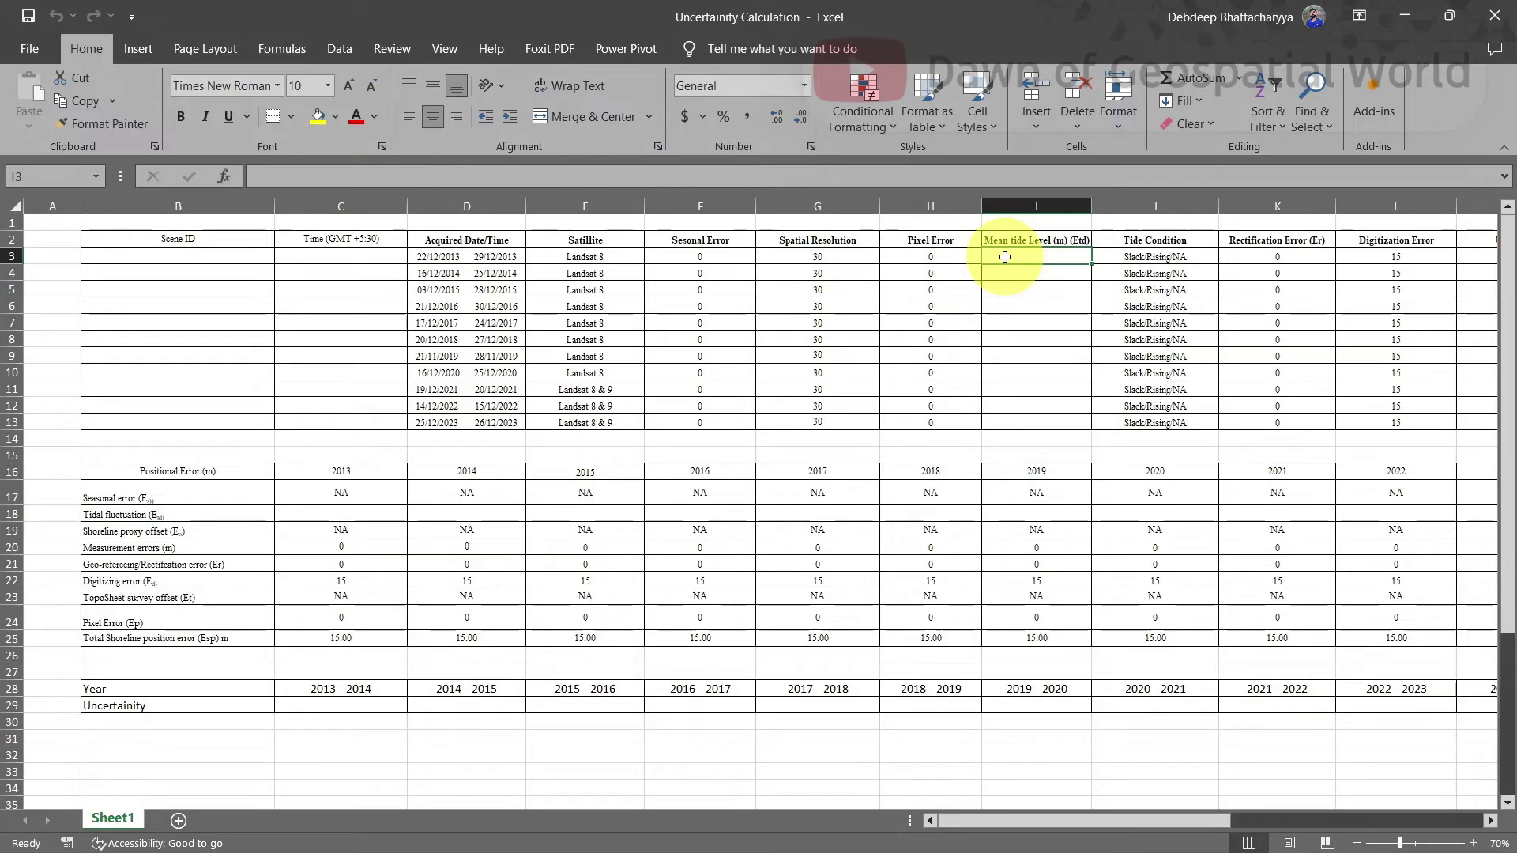
pyautogui.write('7.1')
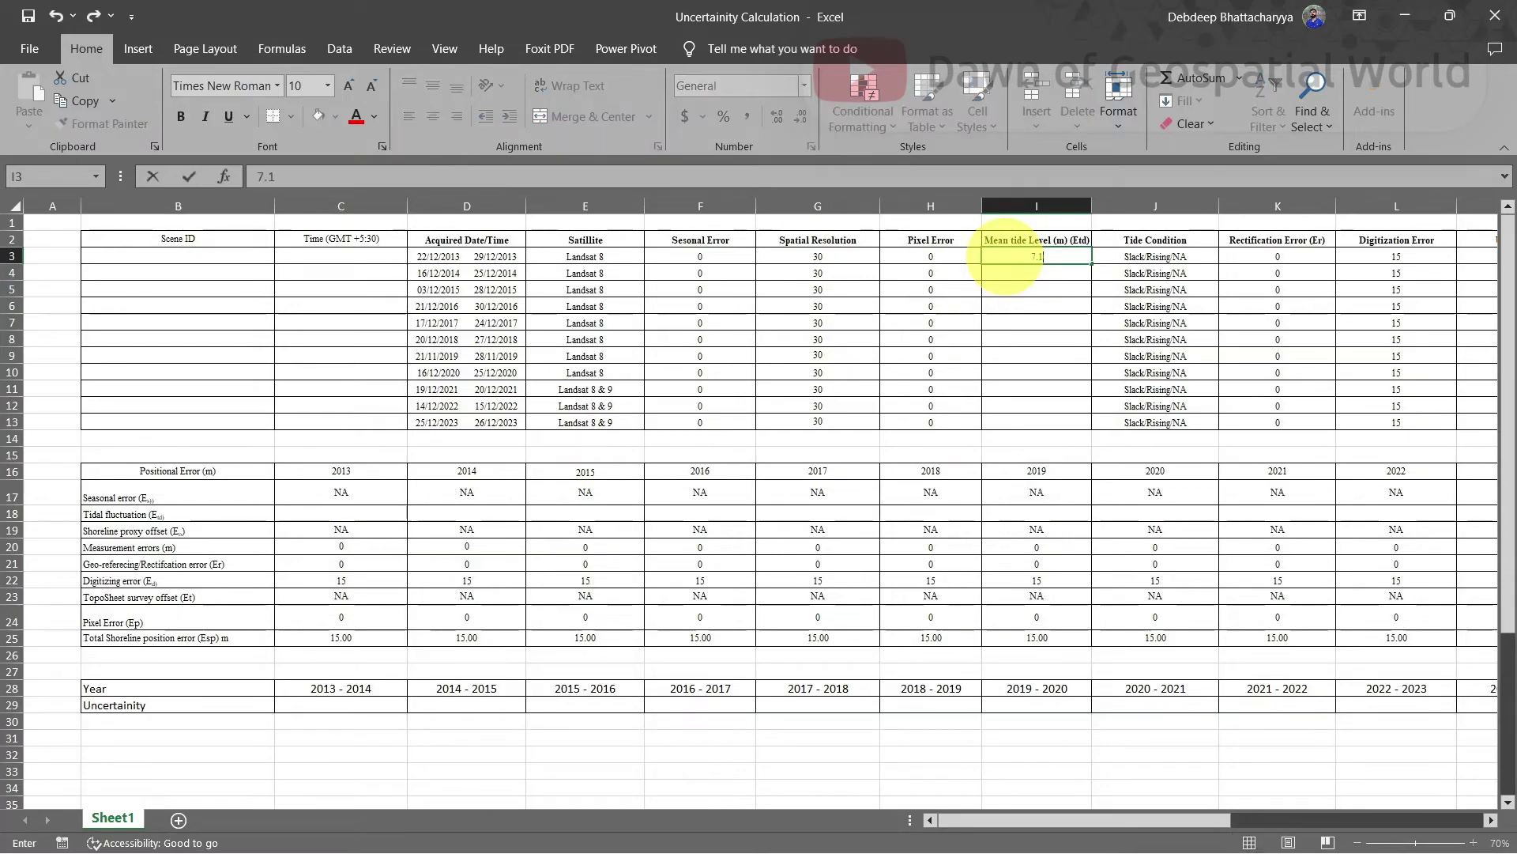
pyautogui.press('Return')
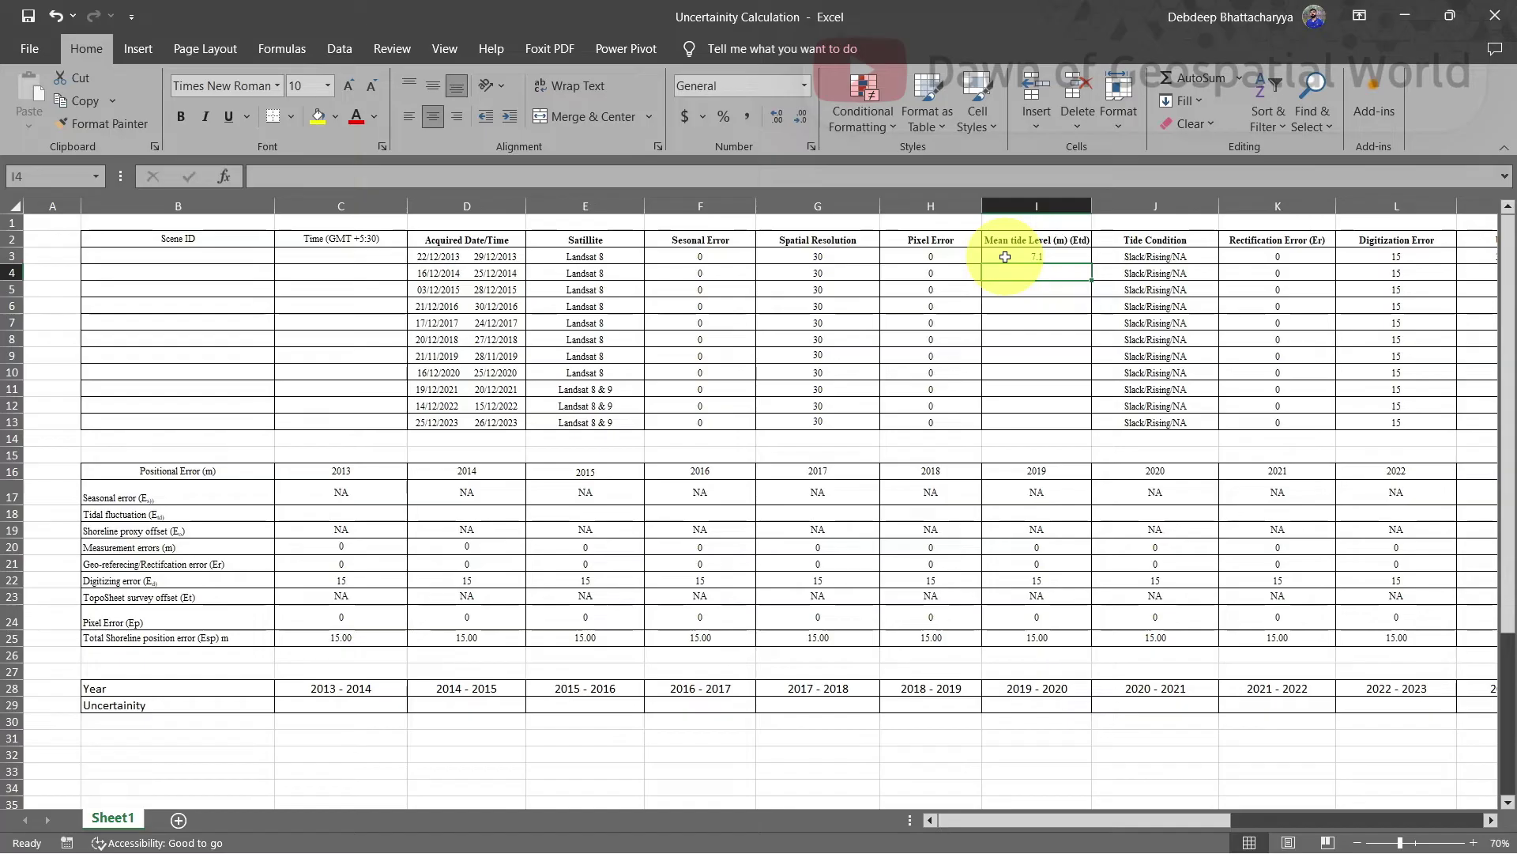
pyautogui.write('7')
pyautogui.press('Return')
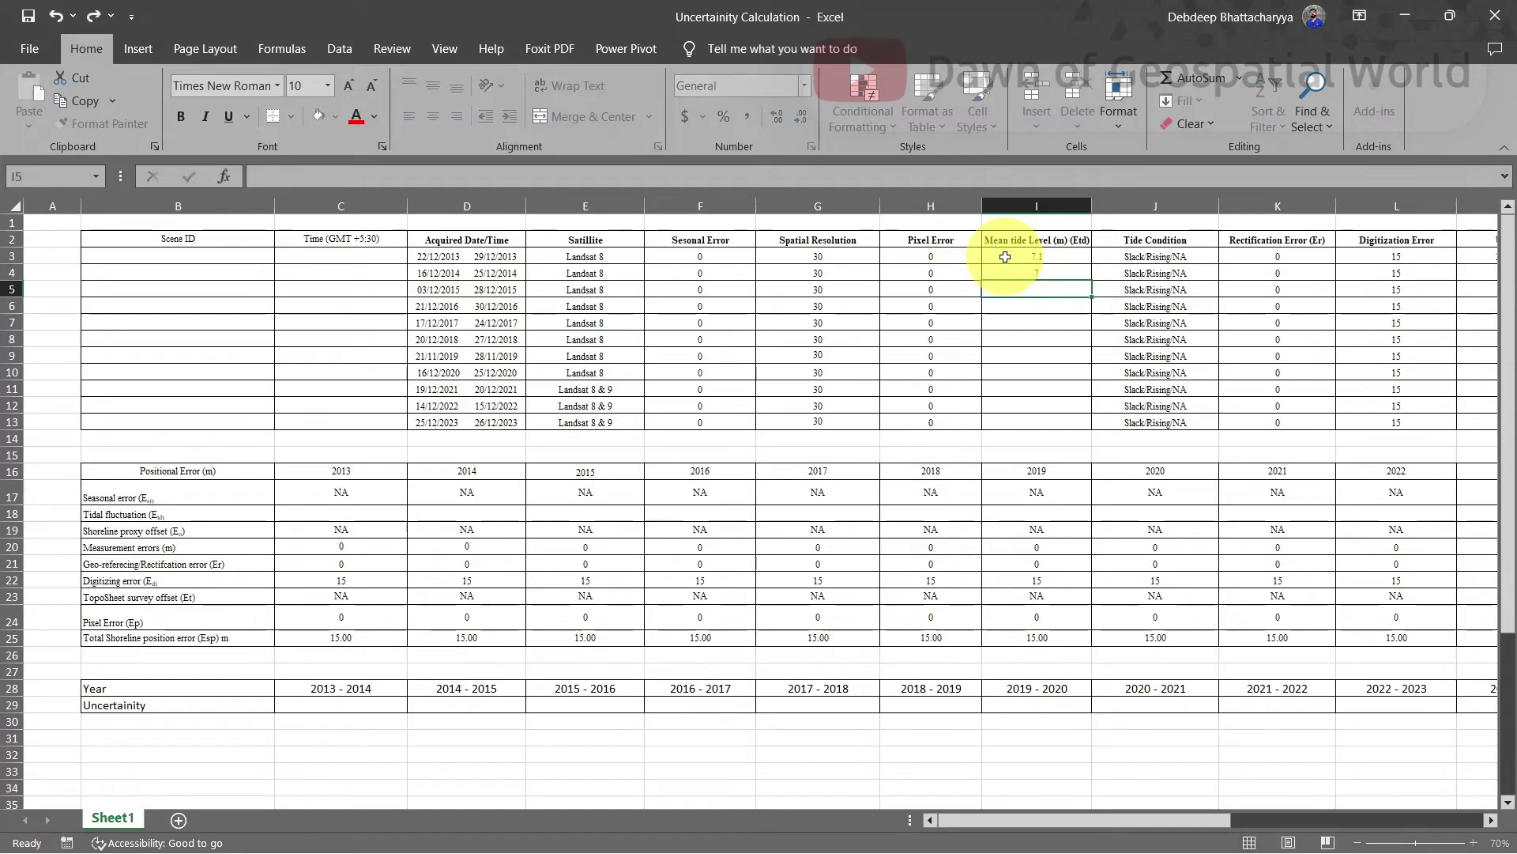
pyautogui.write('7')
pyautogui.press('Return')
pyautogui.write('7')
pyautogui.press('Return')
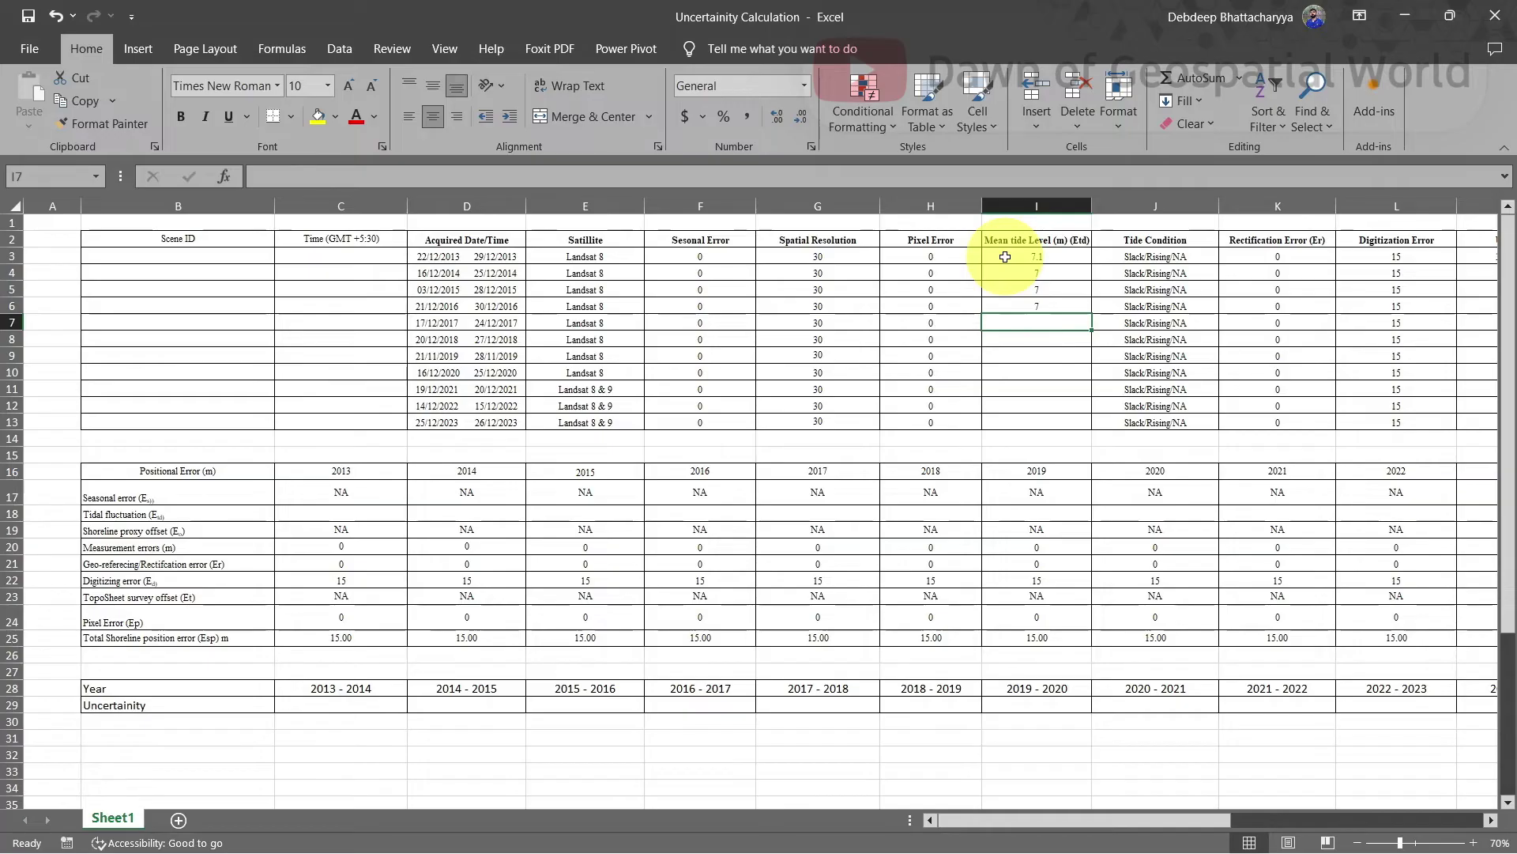
pyautogui.write('7')
pyautogui.press('Return')
pyautogui.write('7')
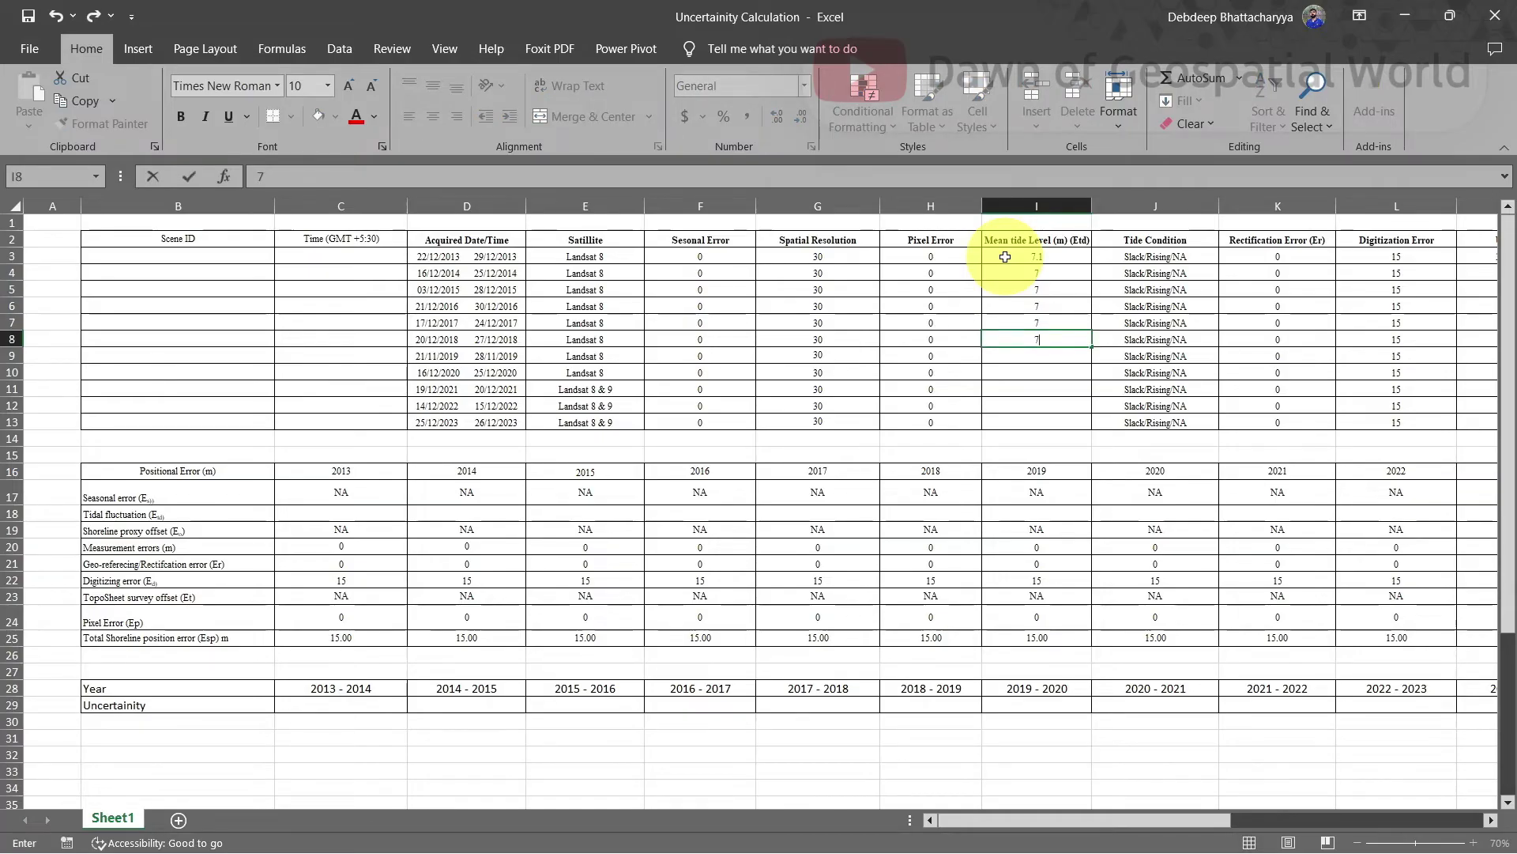
pyautogui.press('Return')
pyautogui.write('6.9')
pyautogui.press('Return')
pyautogui.write('7.1')
pyautogui.press('Return')
pyautogui.write('7.1')
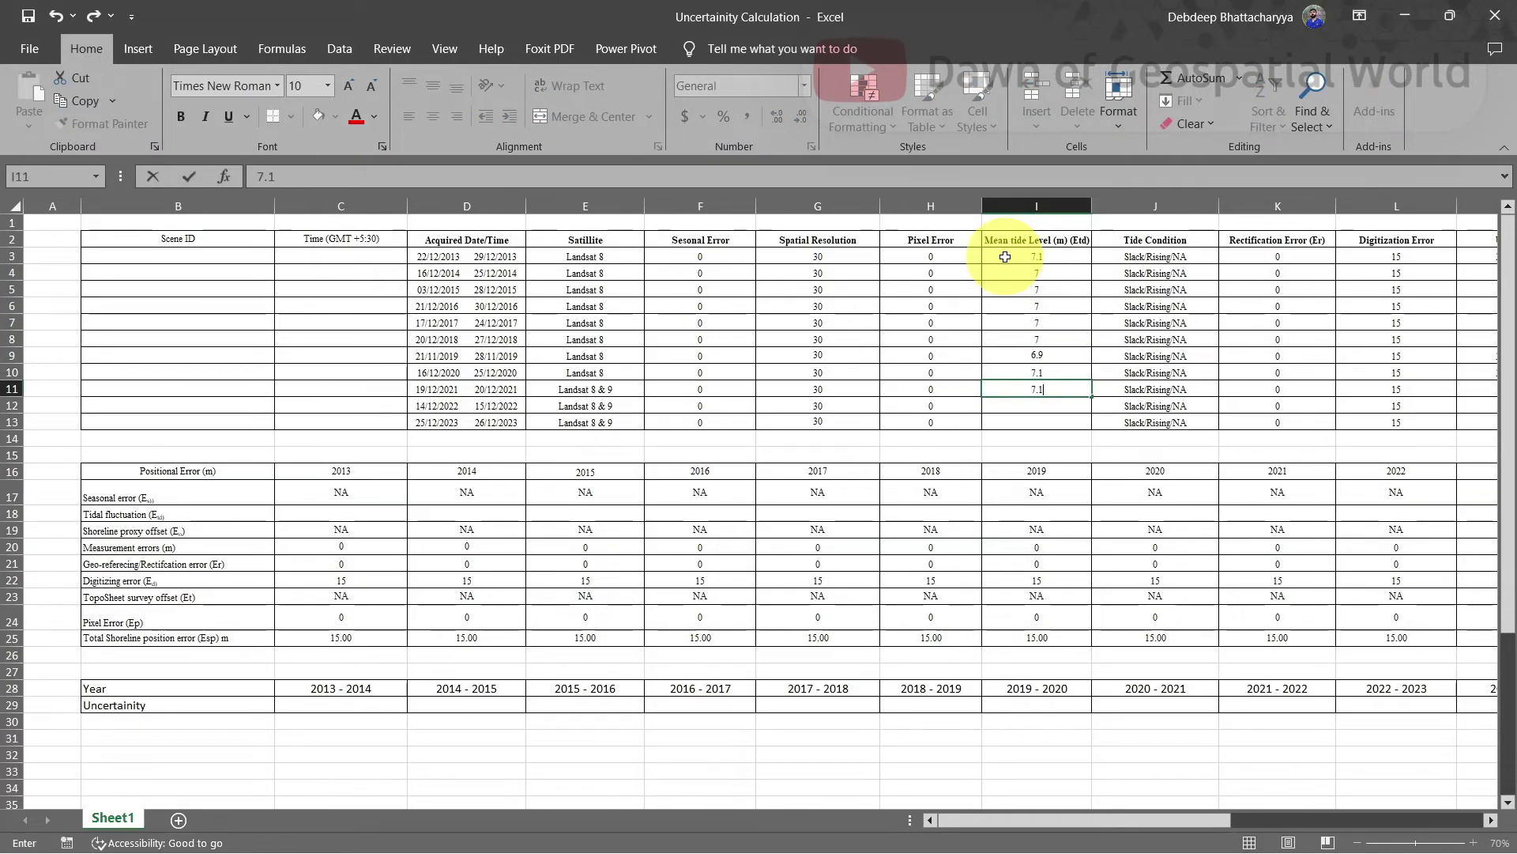
pyautogui.press('Return')
pyautogui.write('7.1')
pyautogui.press('Return')
pyautogui.write('7.1')
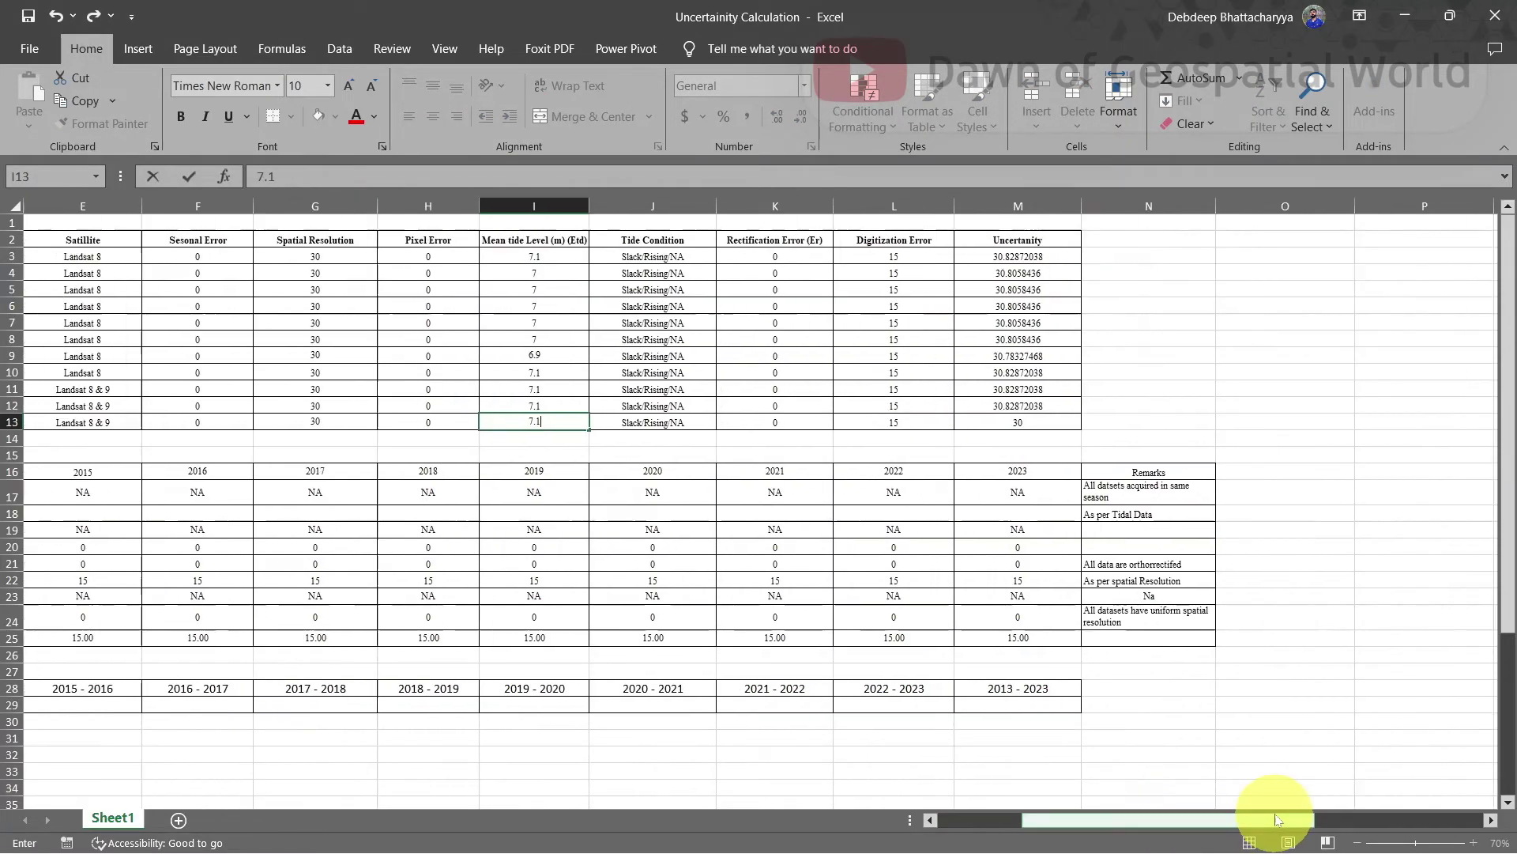
pyautogui.click(921, 261)
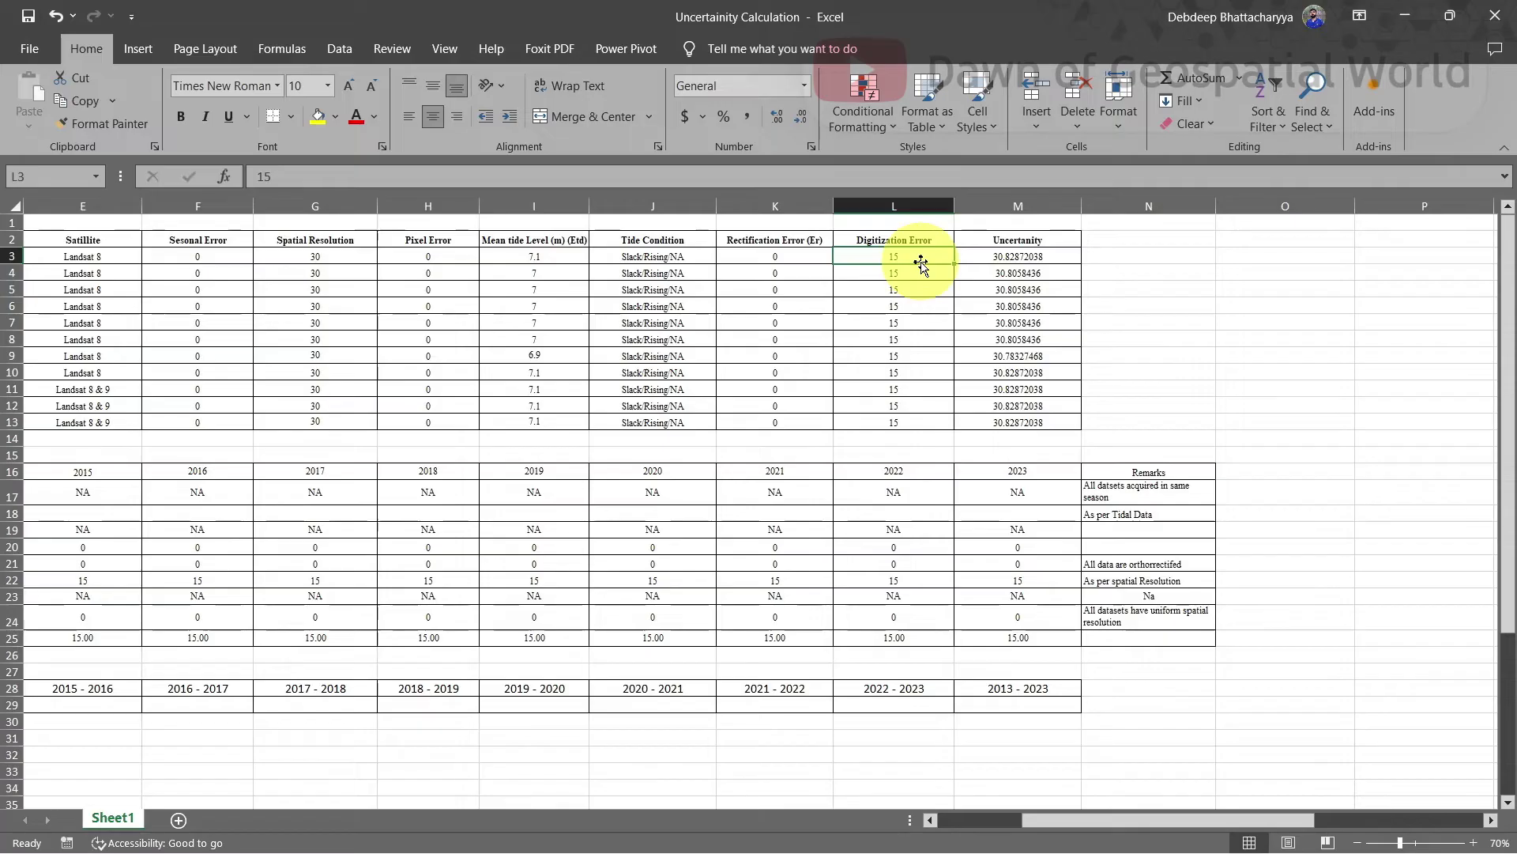
# Fill the tidal fluctuation row with 7, 7, 6.9, 7.1, 7.1, 7.1, 7.1.
pyautogui.click(984, 259)
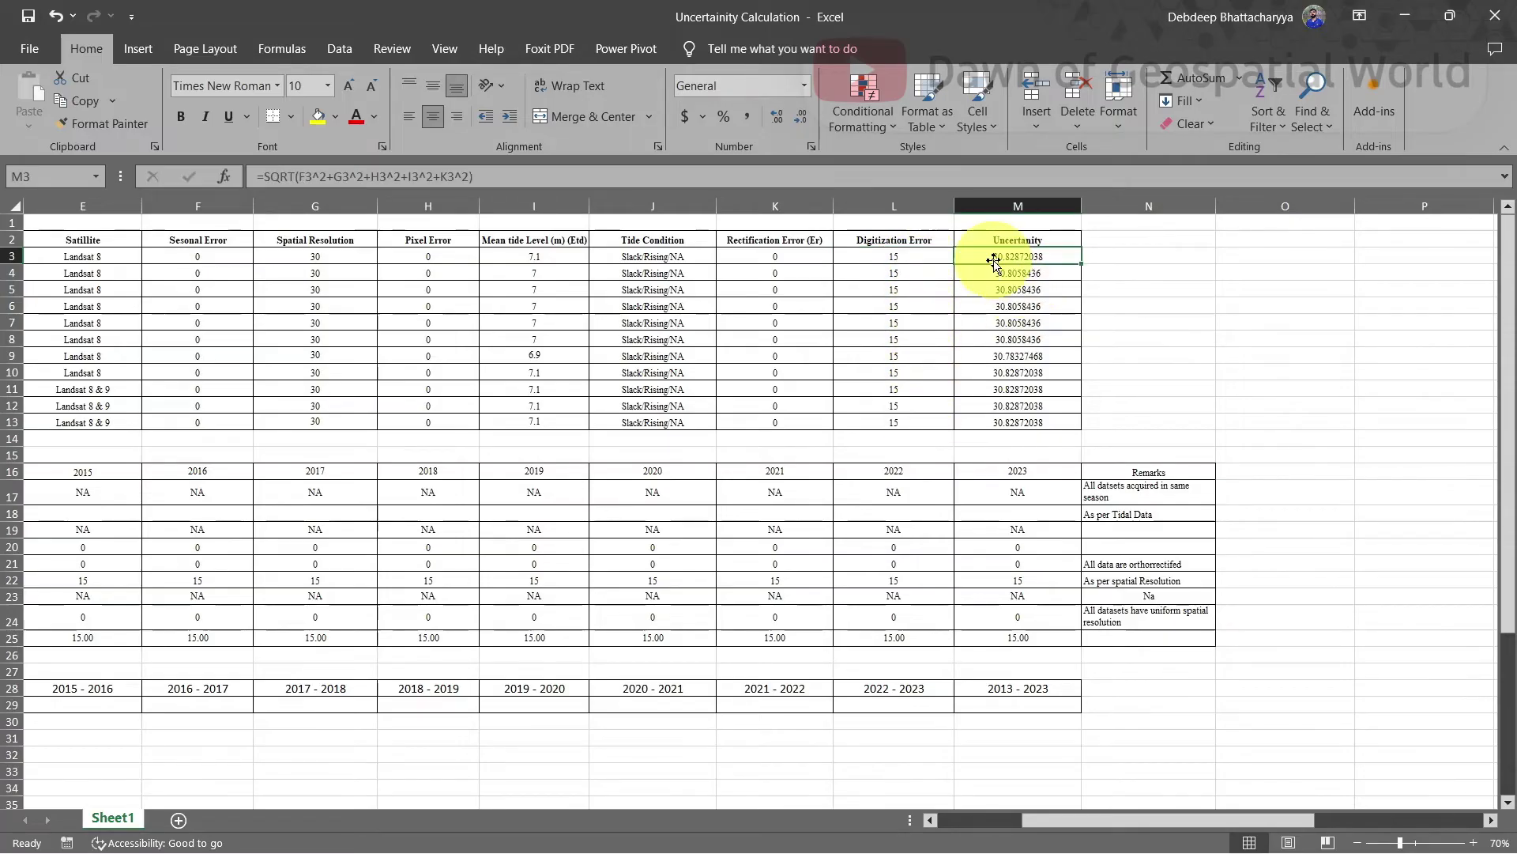
pyautogui.hscroll(-4, 553, 395)
pyautogui.click(324, 514)
pyautogui.press('Right')
pyautogui.press('Right')
pyautogui.press('Right')
pyautogui.press('Right')
pyautogui.write('7\t7\t6.9\t7.1\t7.1\t7.1\t7.1')
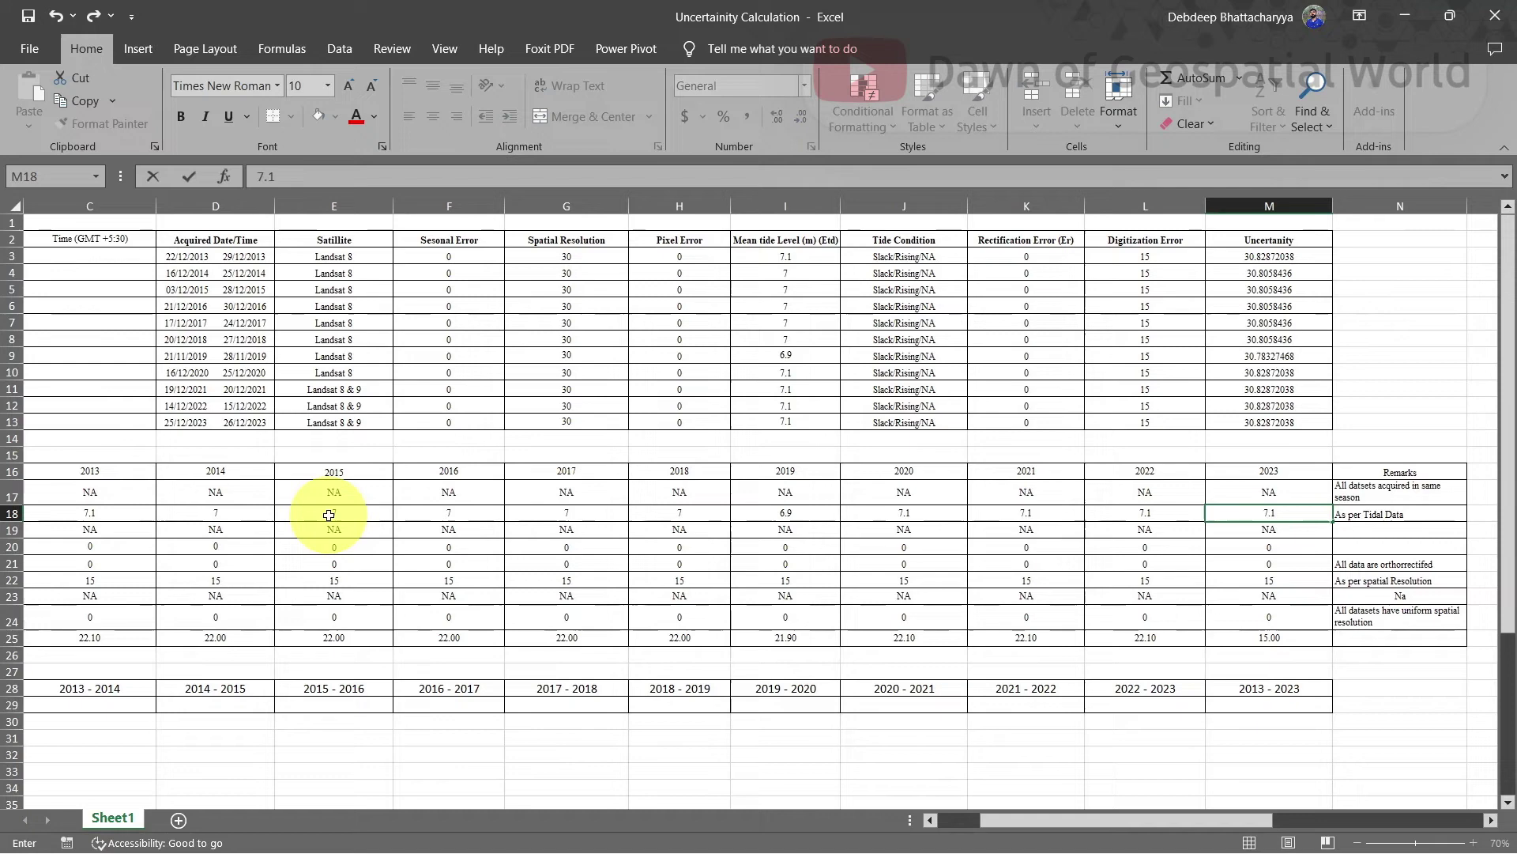
pyautogui.moveTo(1051, 820); pyautogui.dragTo(978, 822)
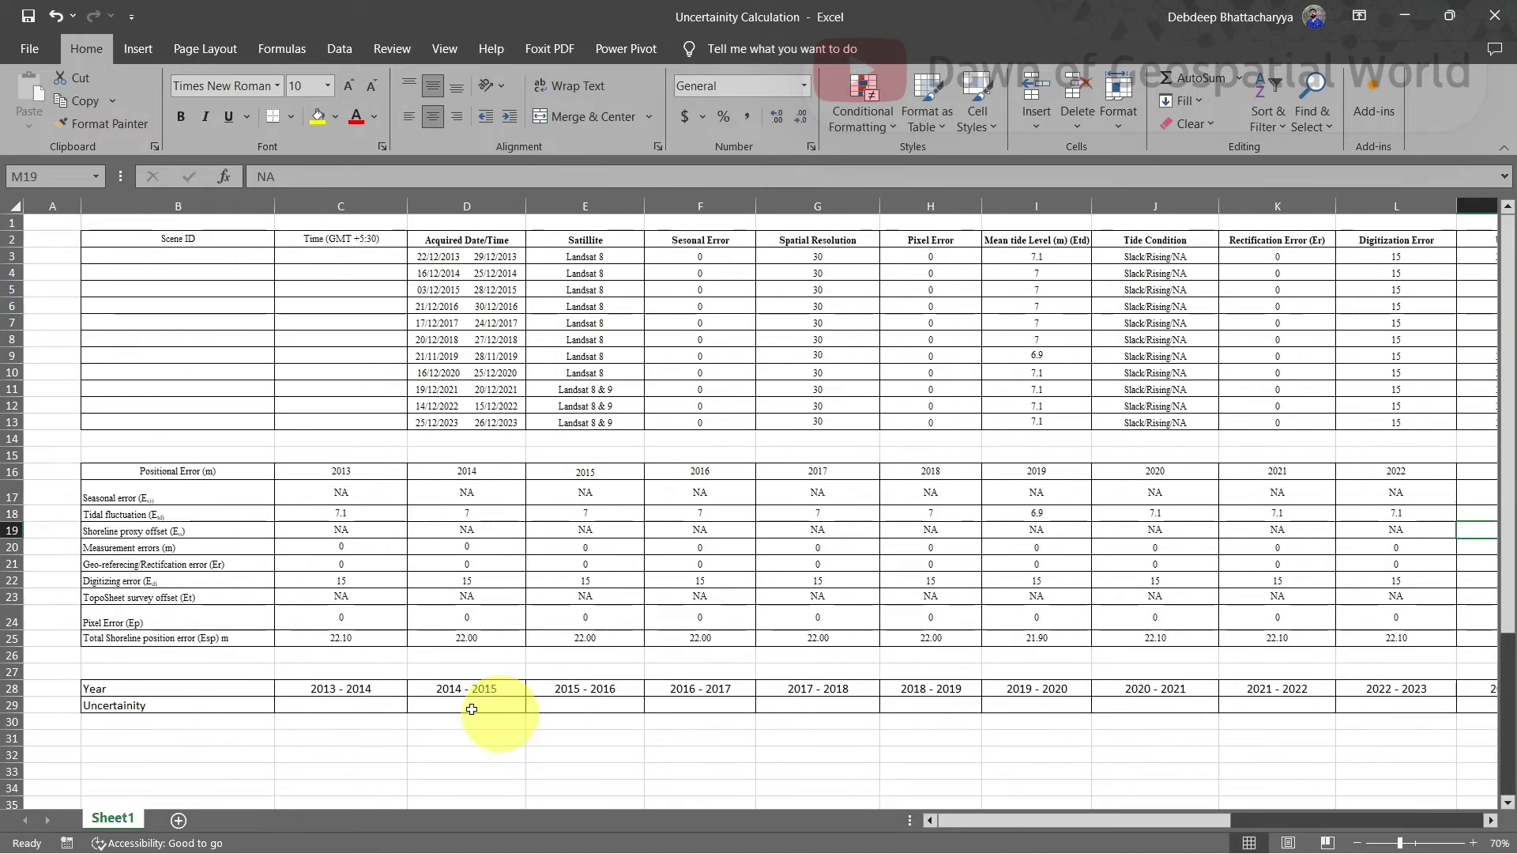
# Enter =SQRT(C25+D25)/1 in C29 and fill it across row 29 to L29.
pyautogui.click(369, 708)
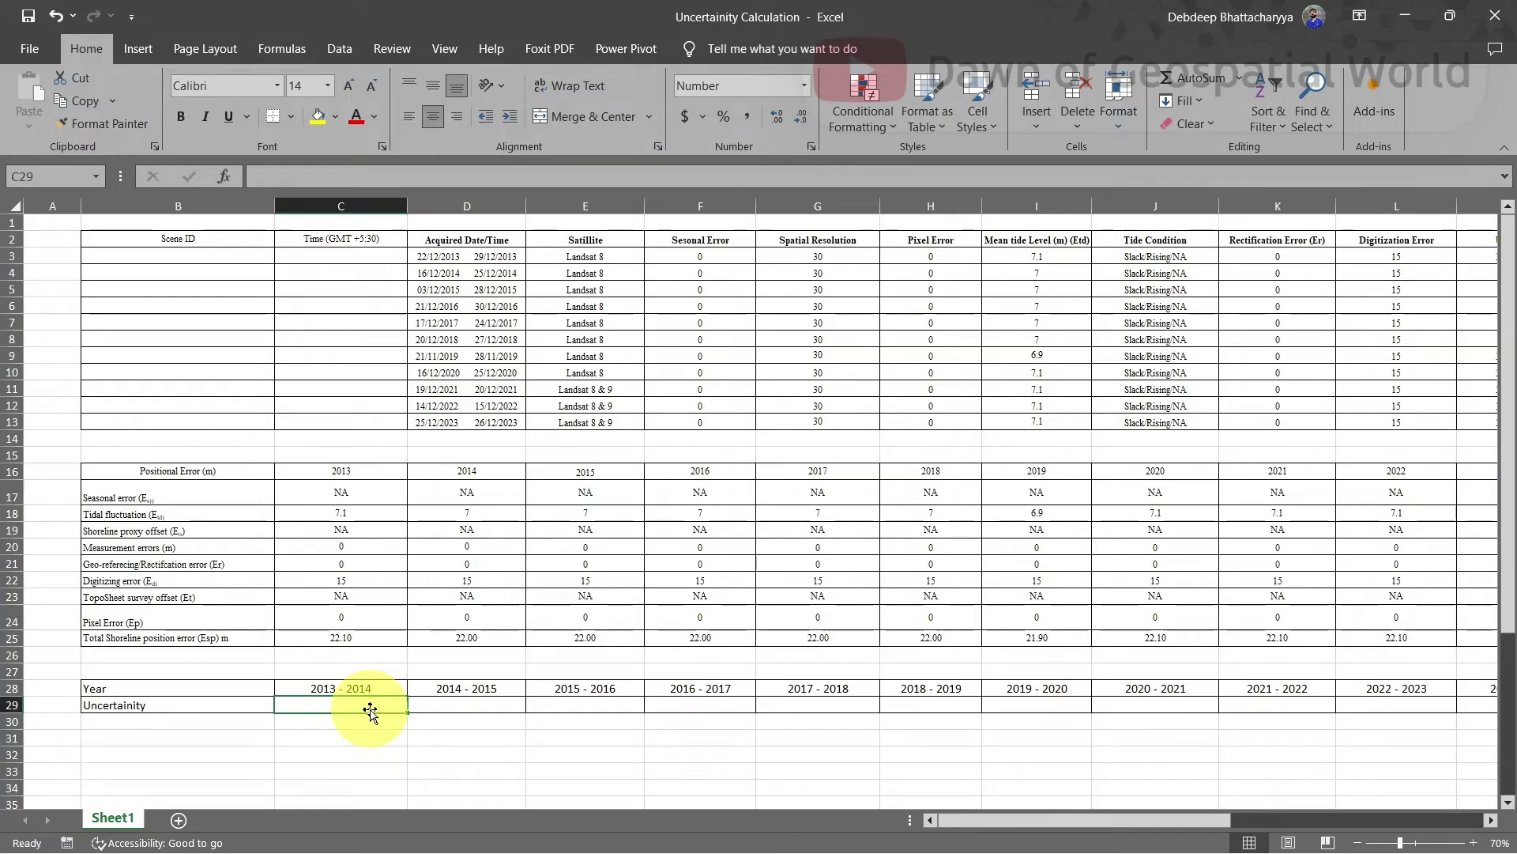
pyautogui.write('=SQRT')
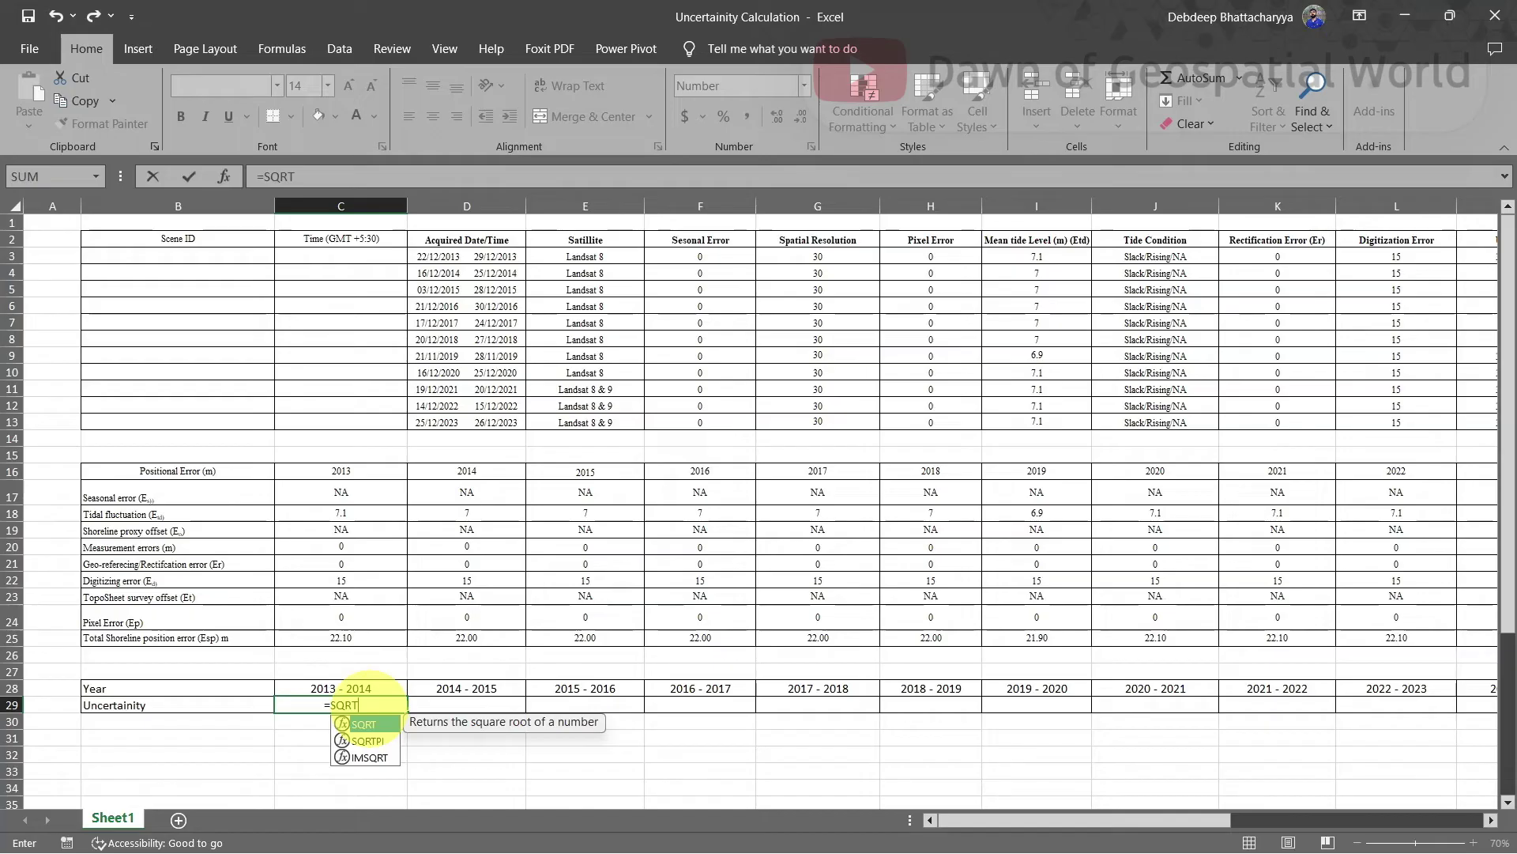
pyautogui.doubleClick(364, 724)
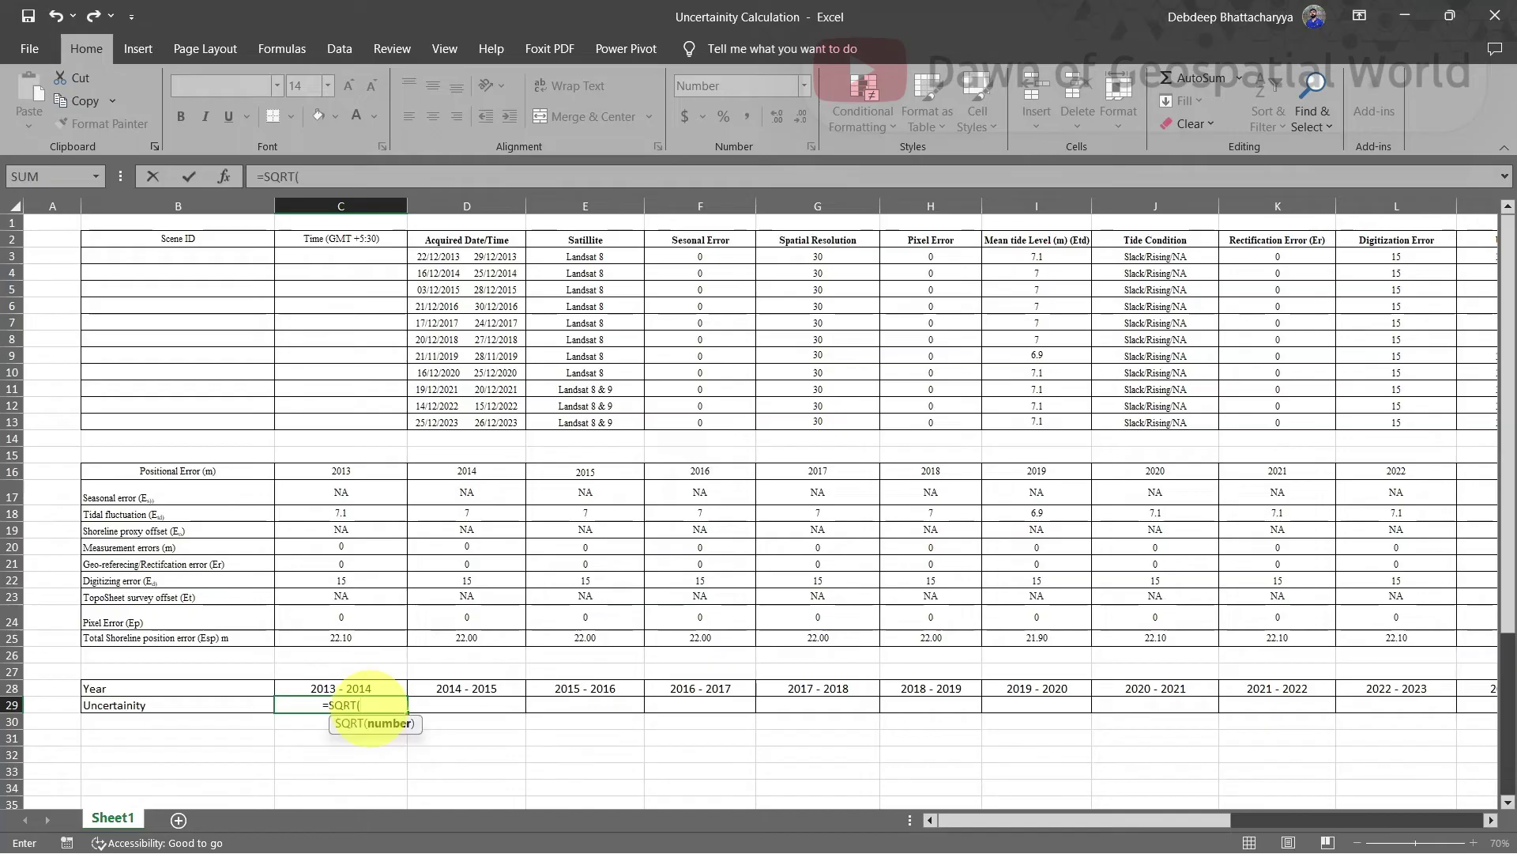
pyautogui.click(324, 638)
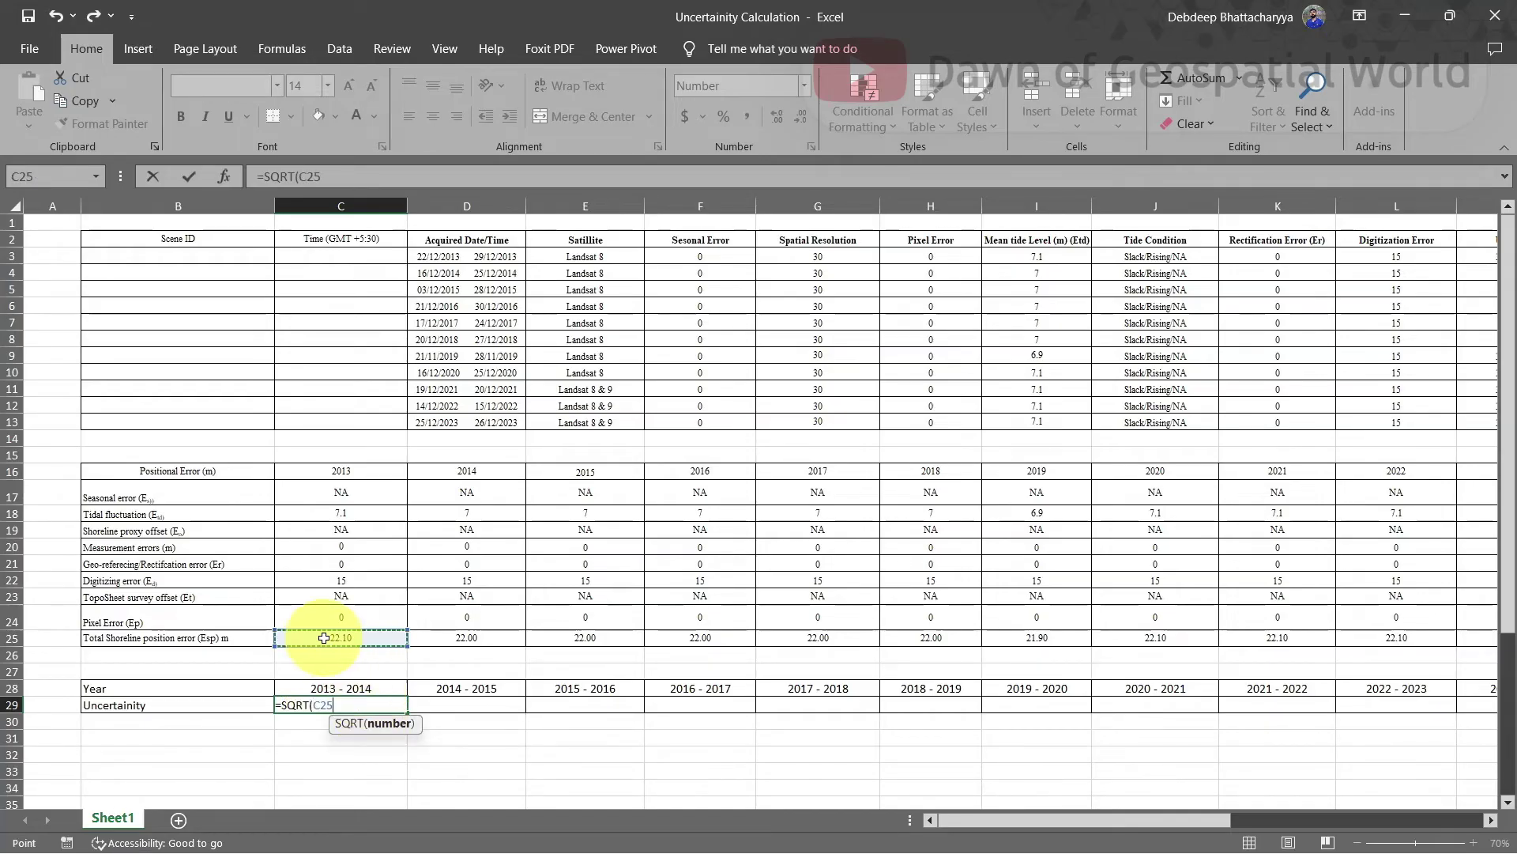
pyautogui.write('+')
pyautogui.click(434, 636)
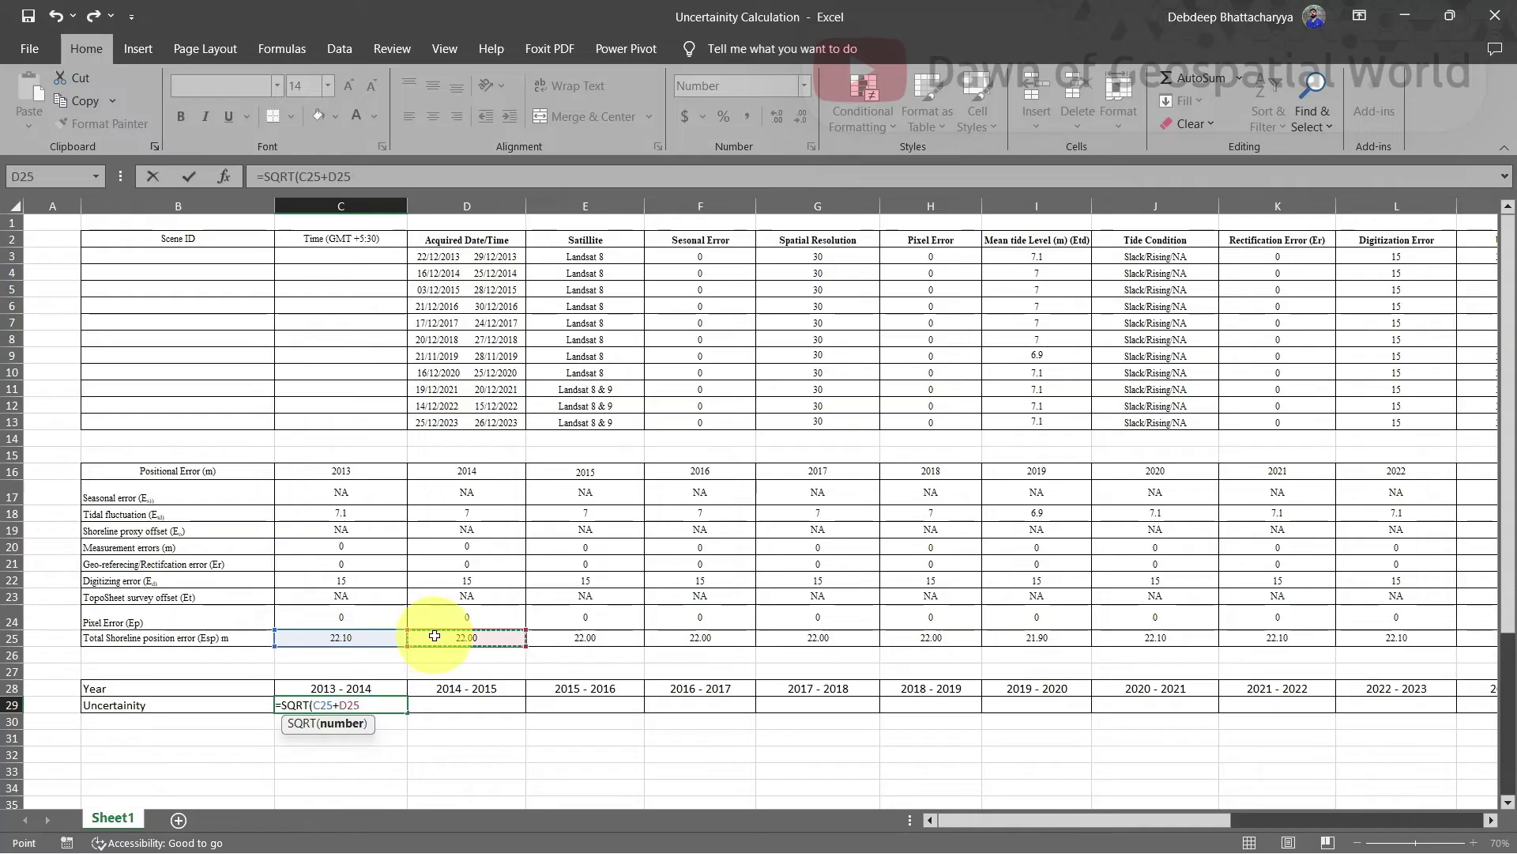
pyautogui.write(')')
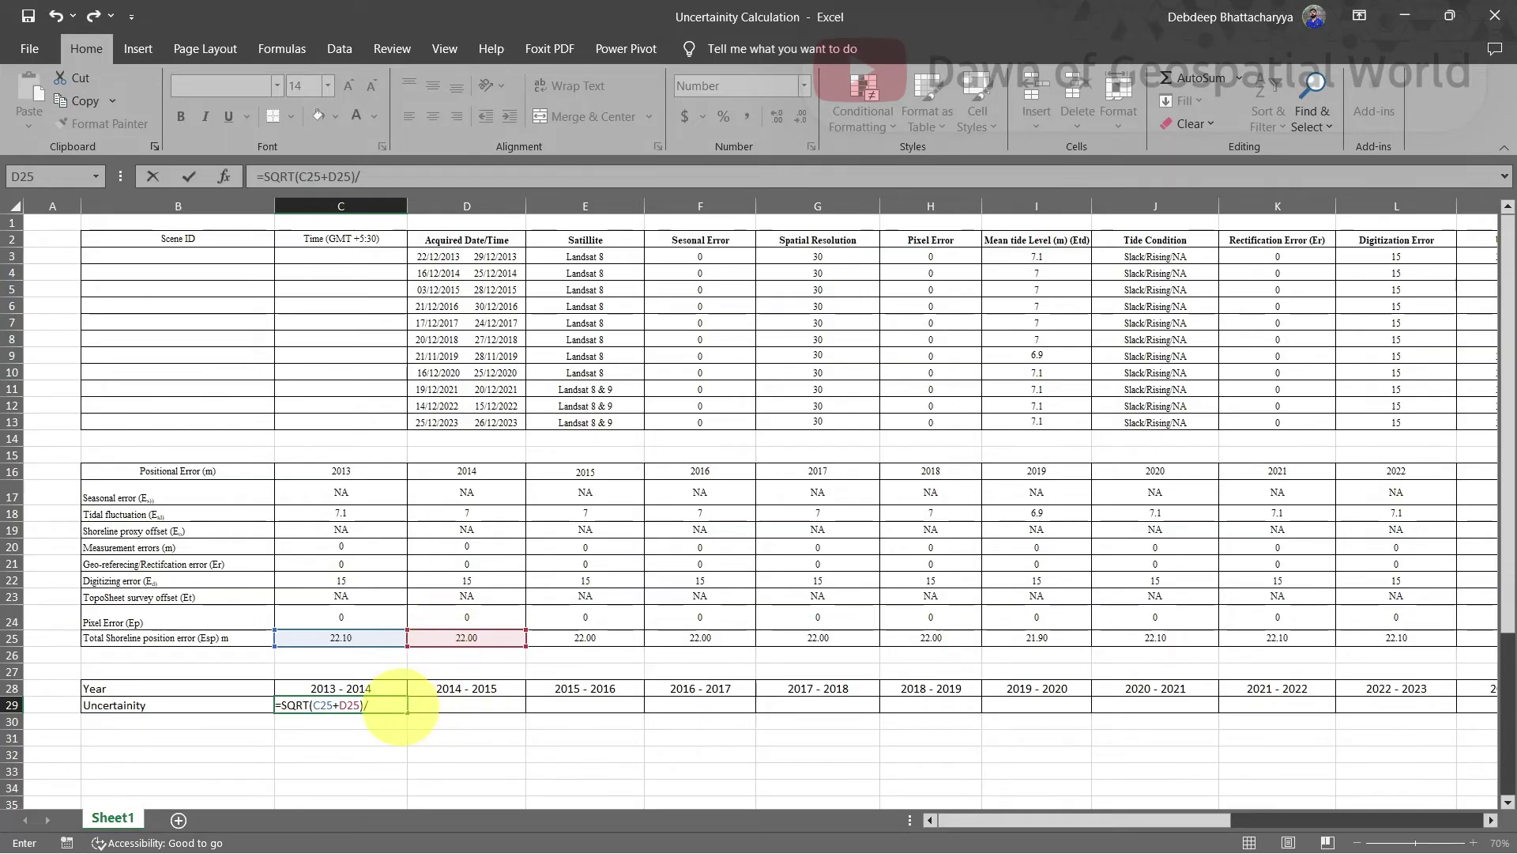
pyautogui.write('/1')
pyautogui.press('Return')
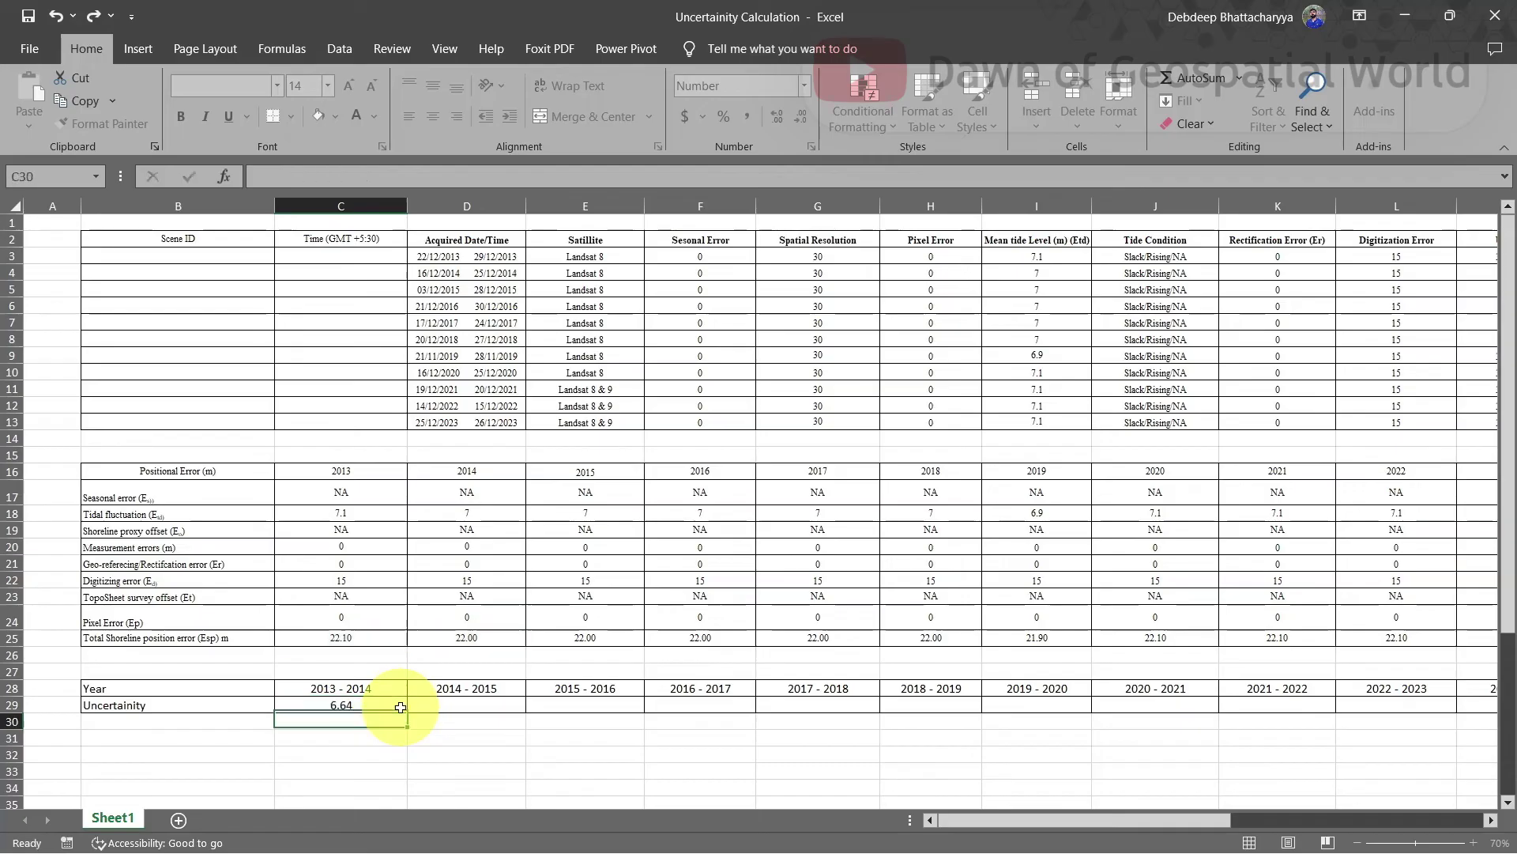
pyautogui.click(395, 706)
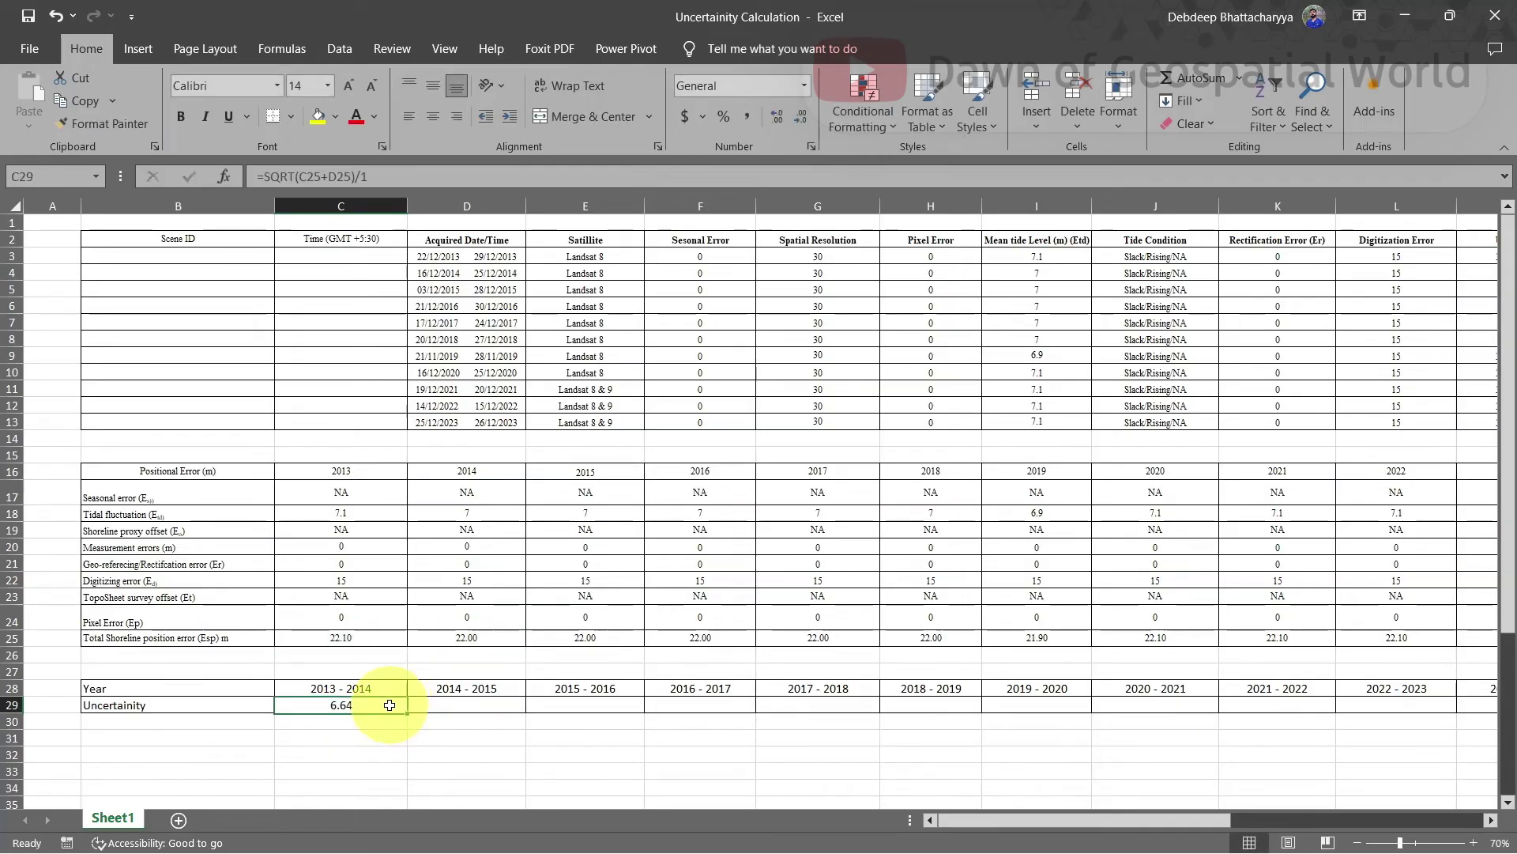
pyautogui.moveTo(405, 711); pyautogui.dragTo(1435, 712)
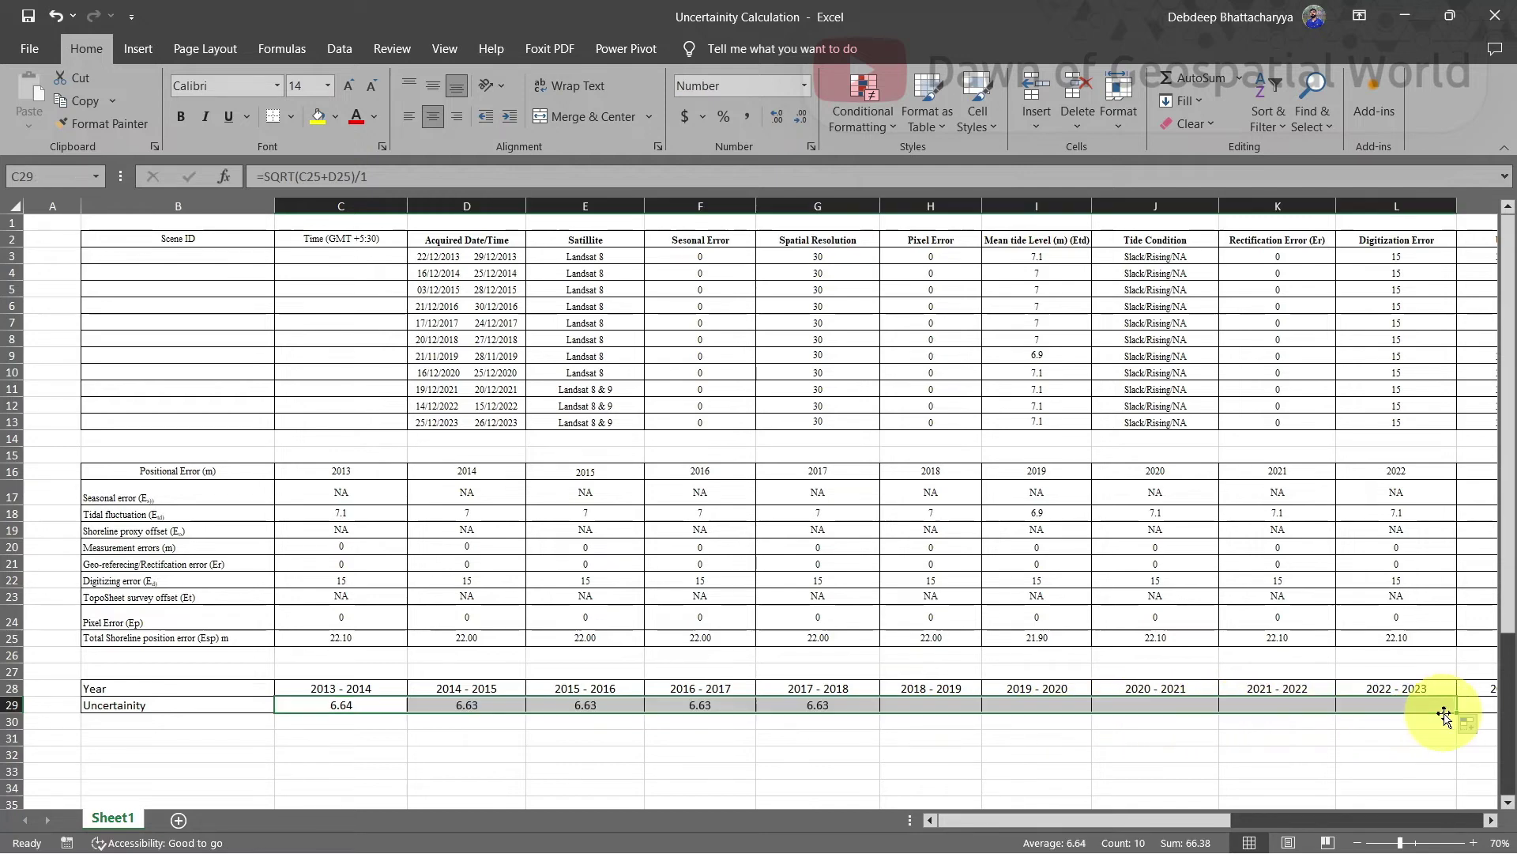
# In M29 enter the square root of C25 through M25 summed, divided by 11, giving 1.42.
pyautogui.hscroll(3, 1004, 711)
pyautogui.click(1005, 711)
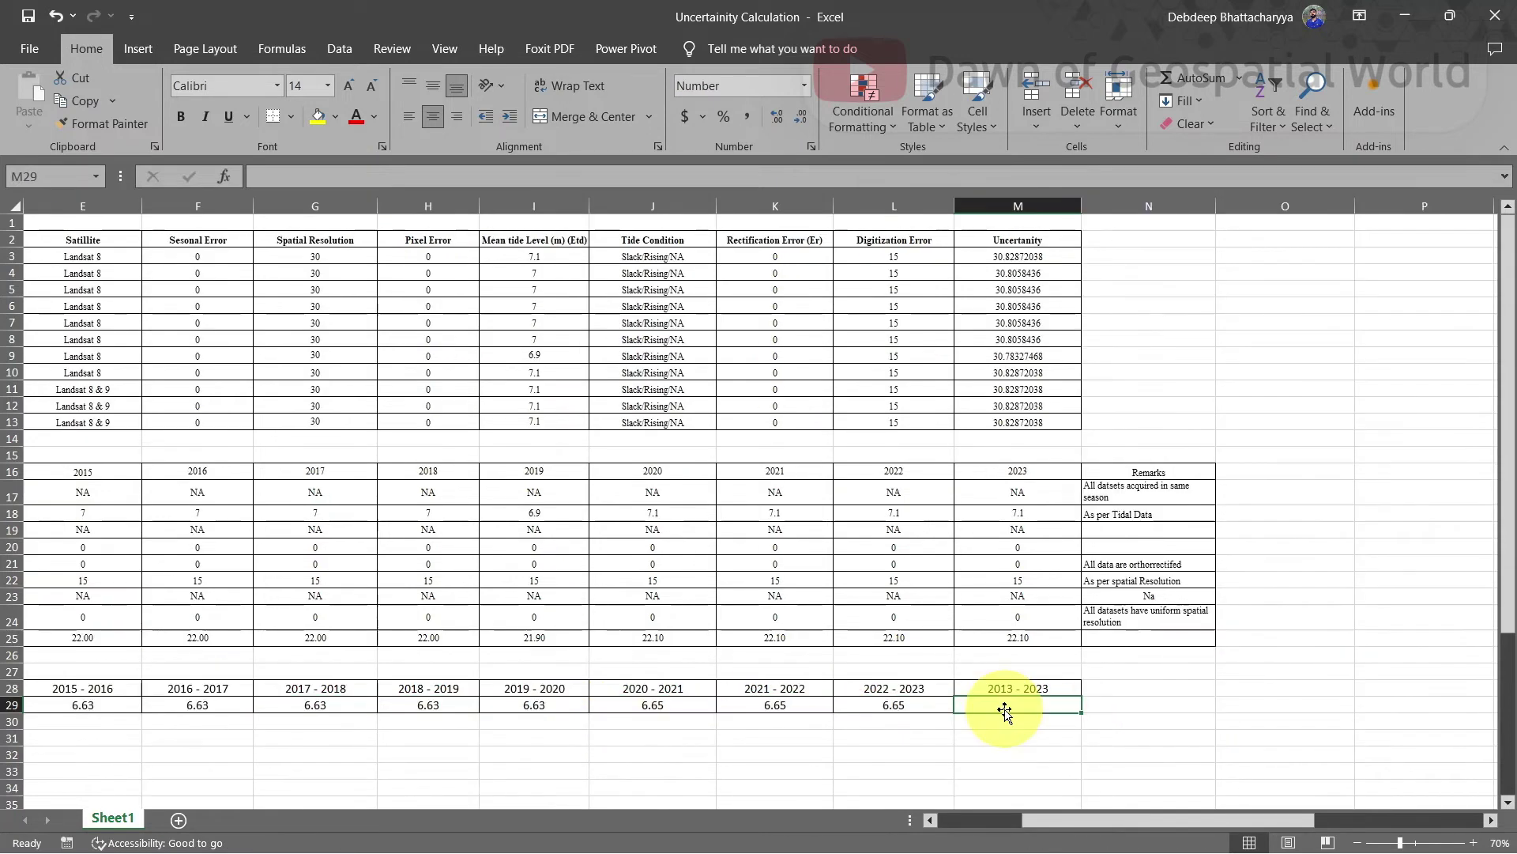
pyautogui.write('=SQ')
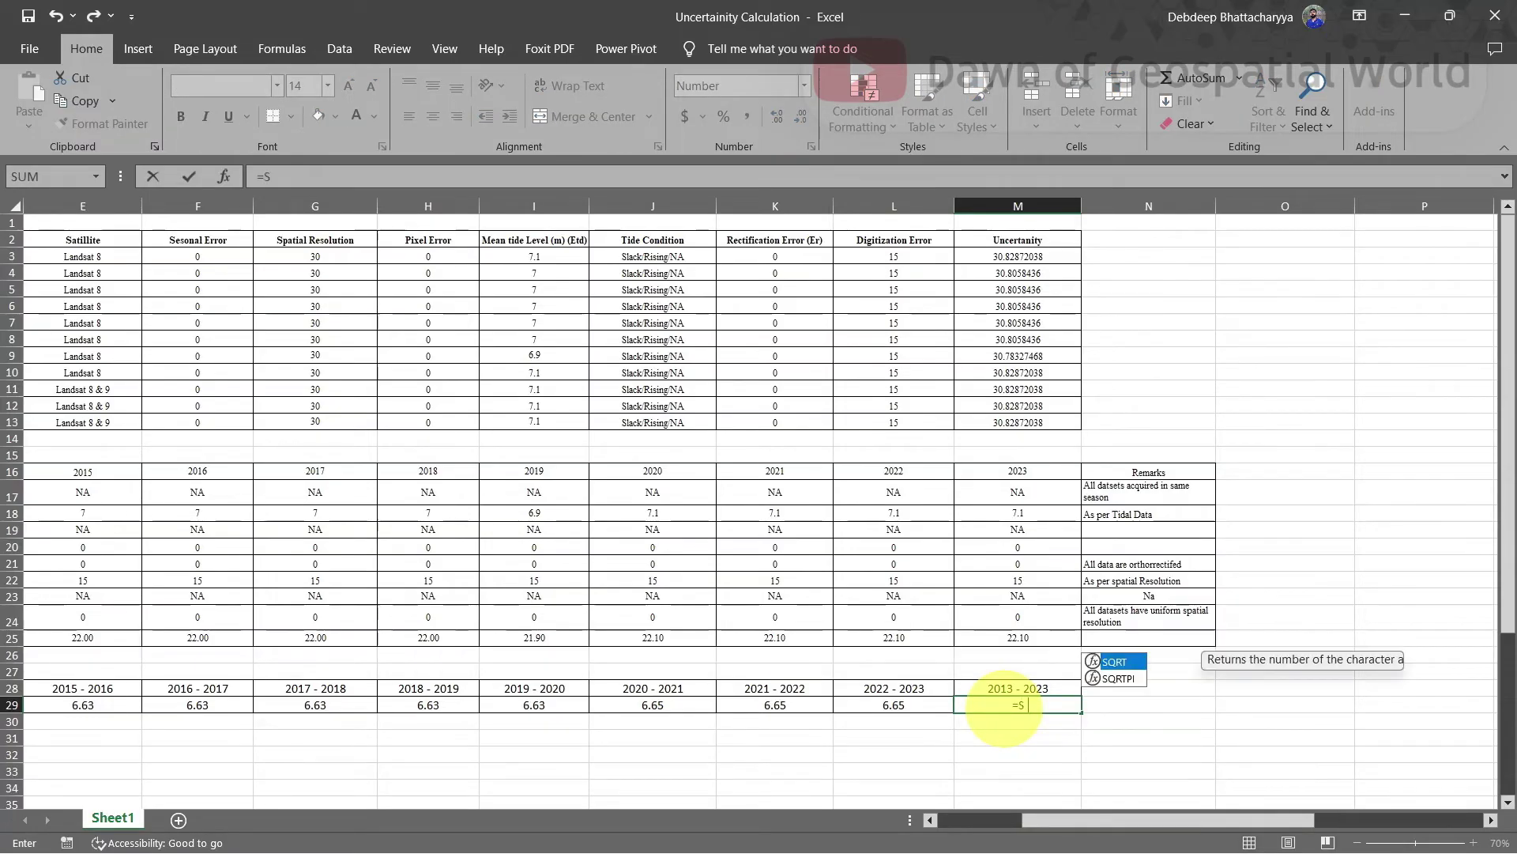
pyautogui.press('Tab')
pyautogui.moveTo(1094, 825); pyautogui.dragTo(1020, 822)
pyautogui.click(283, 637)
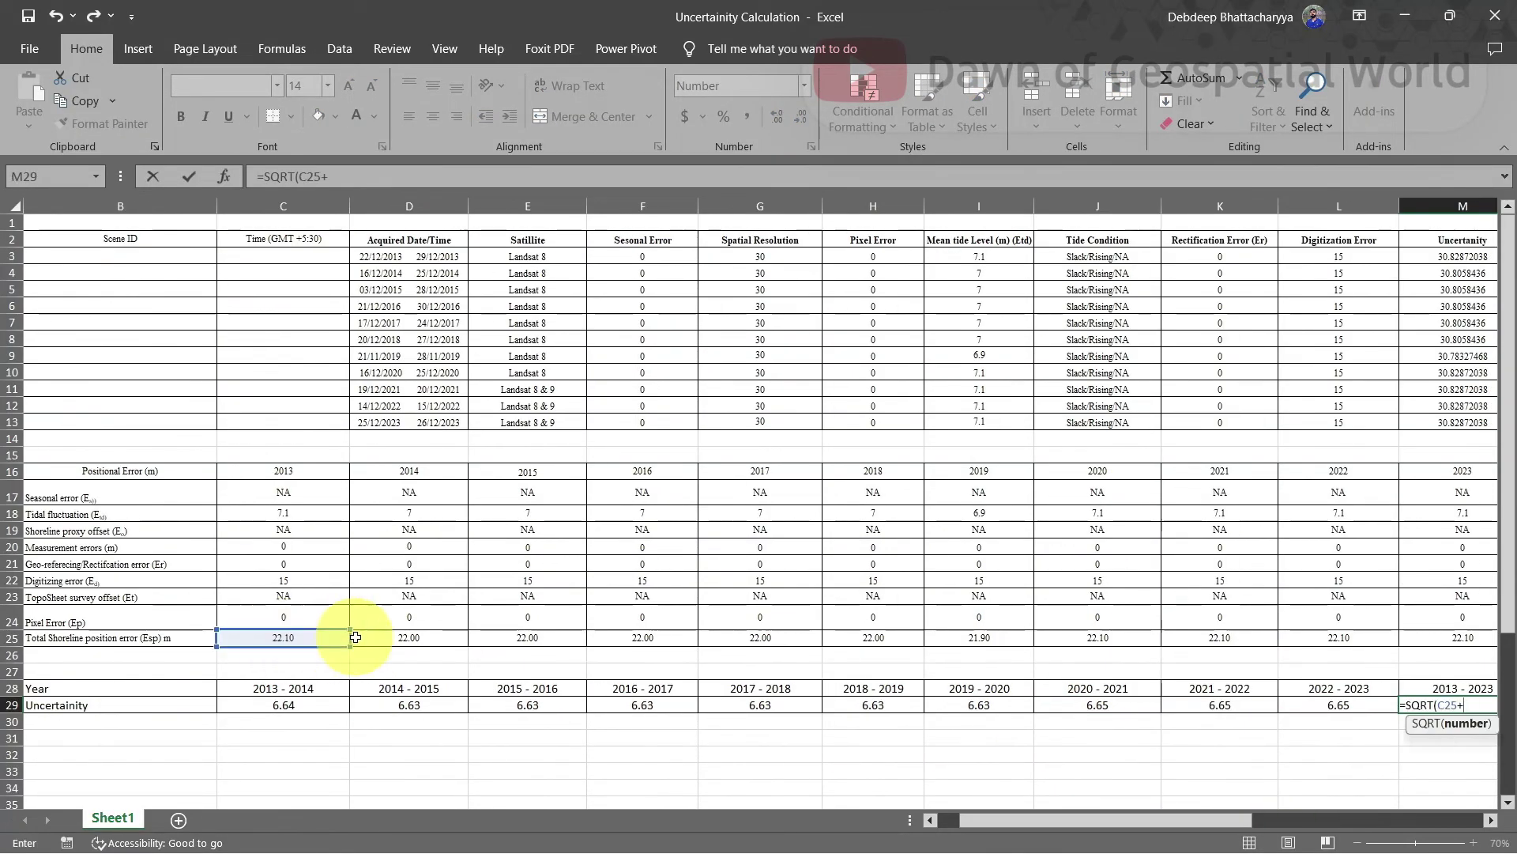
pyautogui.click(409, 637)
pyautogui.click(528, 637)
pyautogui.click(643, 637)
pyautogui.click(760, 637)
pyautogui.click(874, 637)
pyautogui.click(954, 641)
pyautogui.click(1098, 637)
pyautogui.write('+')
pyautogui.click(1219, 637)
pyautogui.write('+')
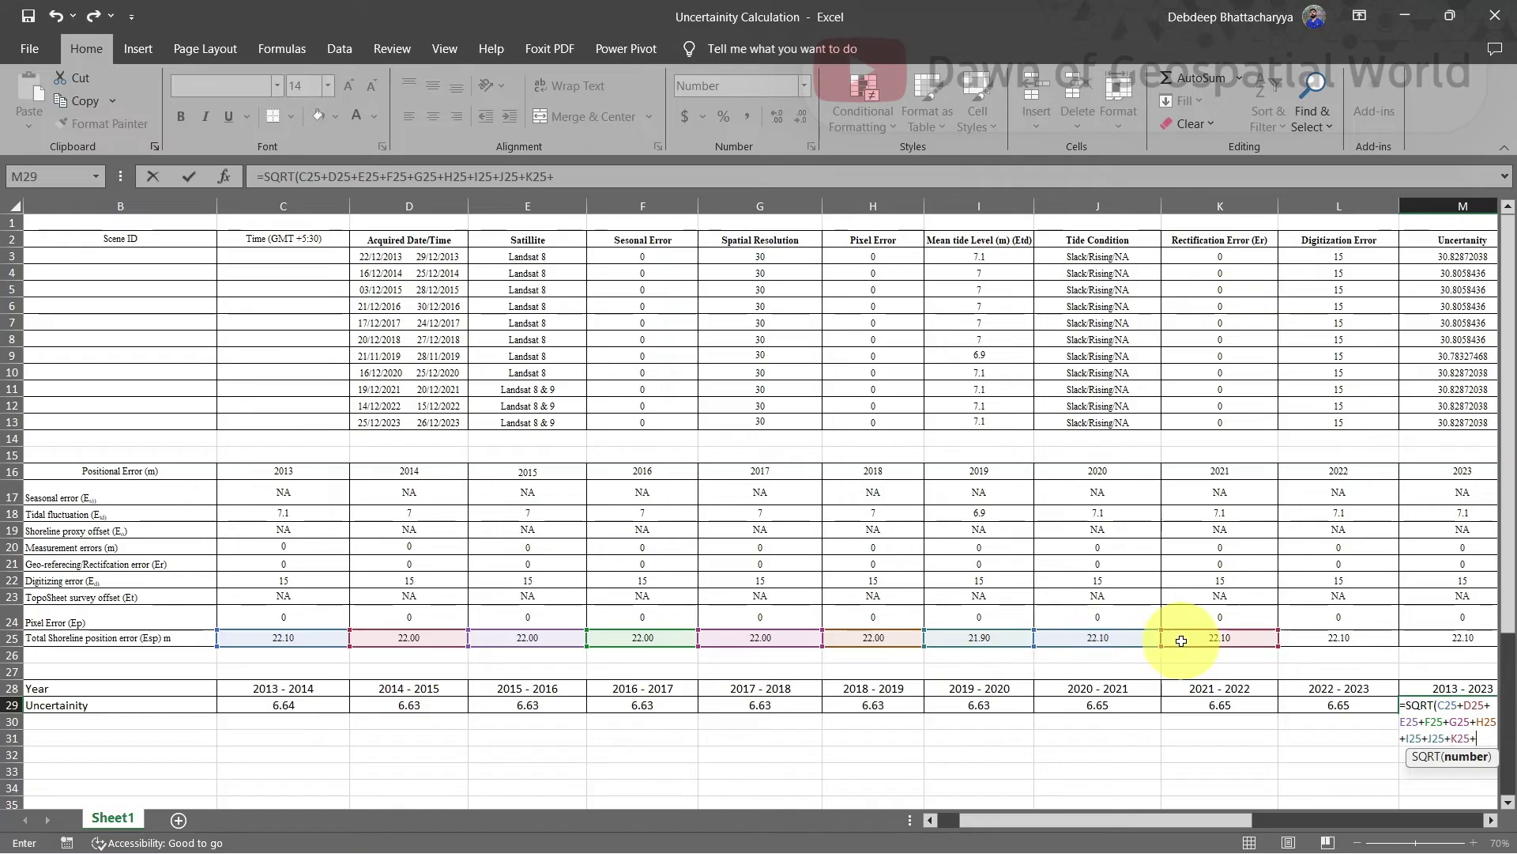
pyautogui.click(1339, 637)
pyautogui.write('+')
pyautogui.click(1438, 637)
pyautogui.write(')/')
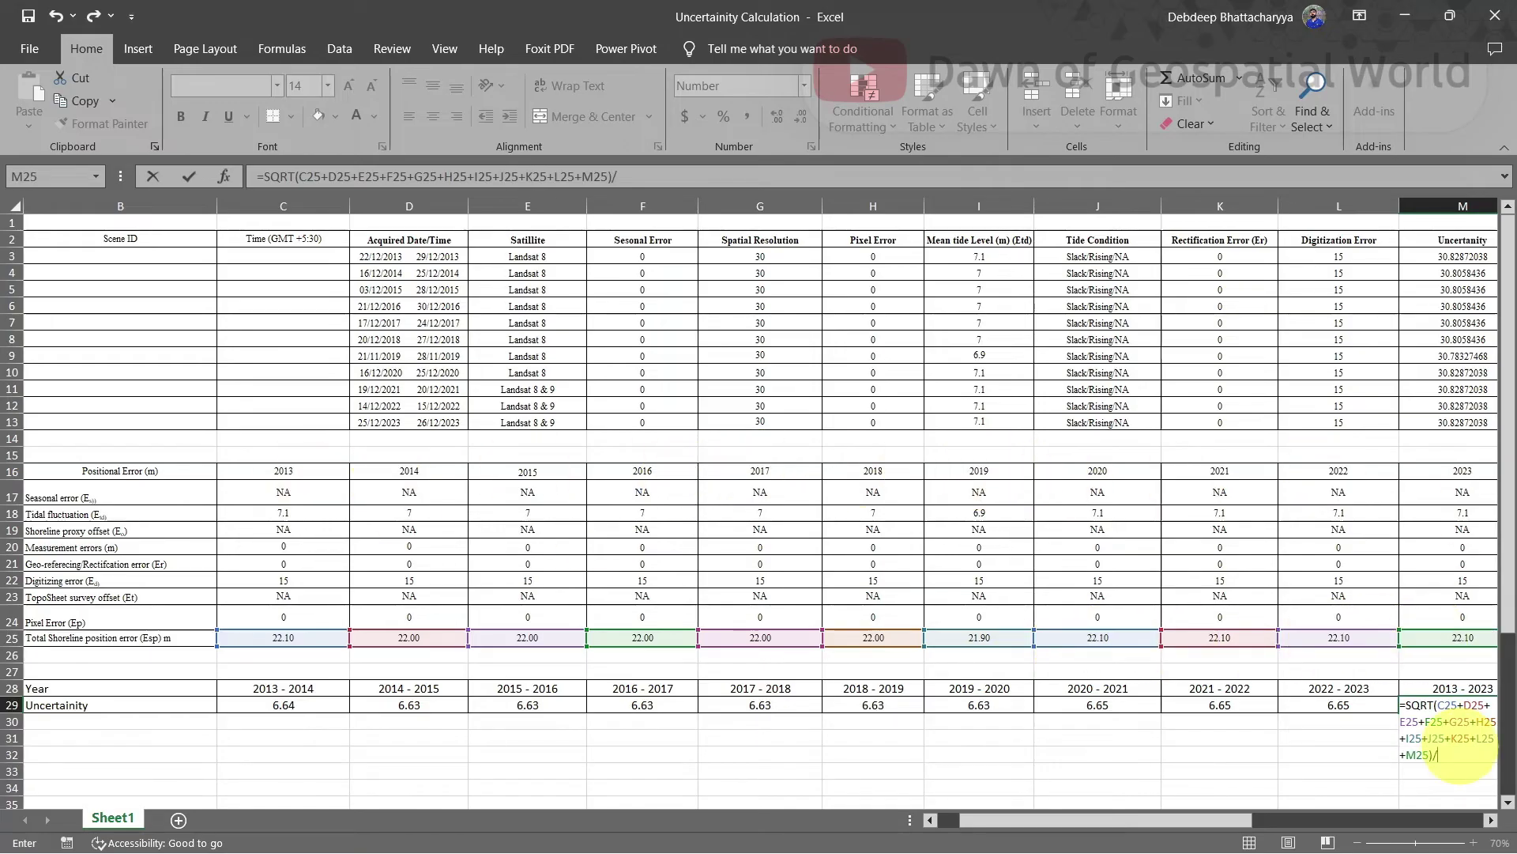
pyautogui.write('11')
pyautogui.press('Return')
# Set Default Data Uncertainty to 1.42 m, save the DSAS defaults, and launch Cast Transects.
pyautogui.click(1293, 703)
pyautogui.write('1.42')
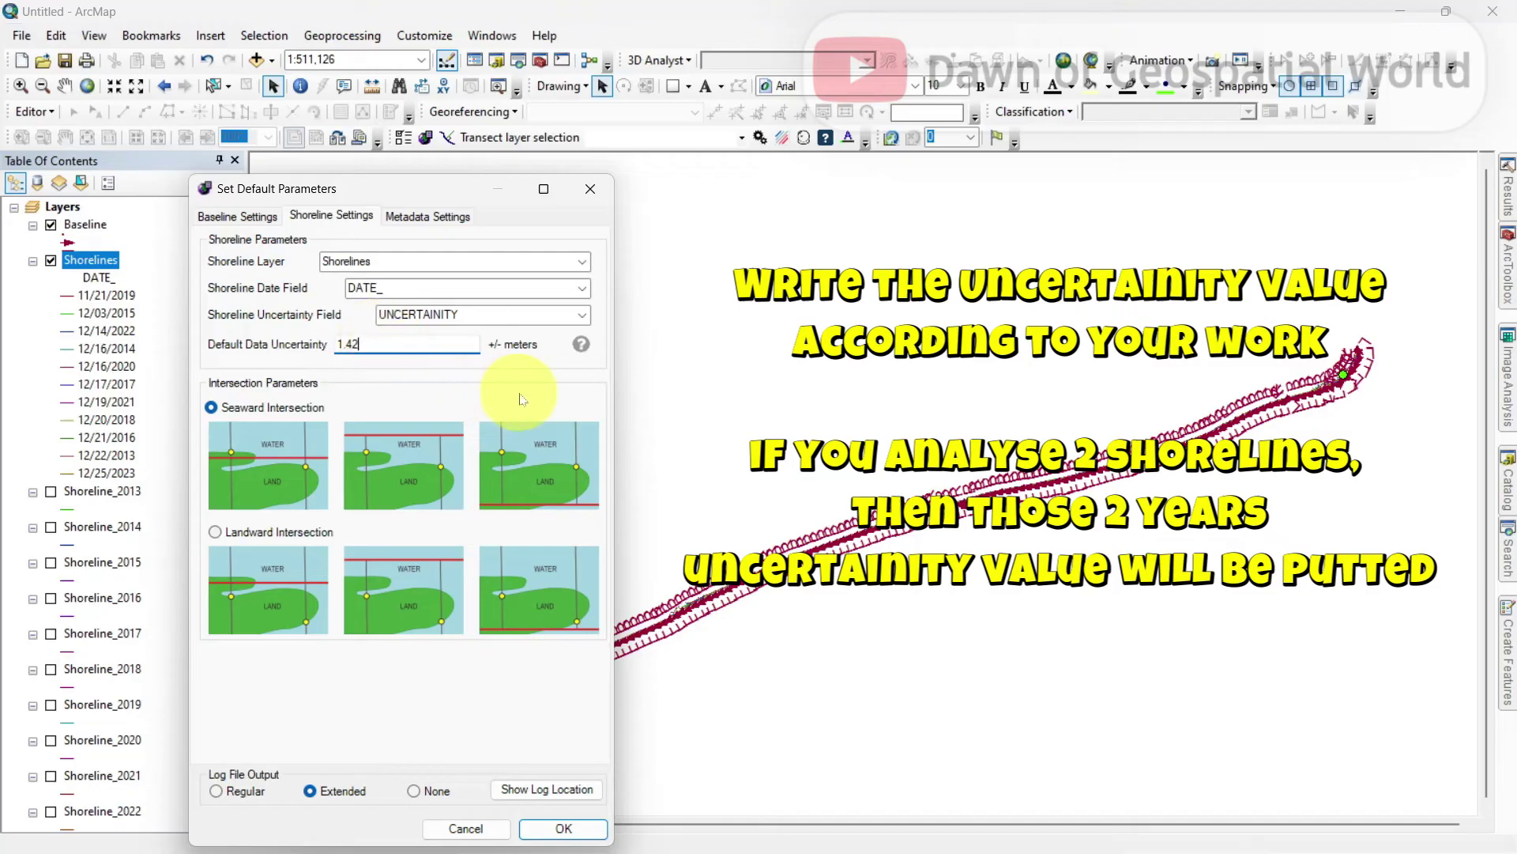
pyautogui.click(434, 216)
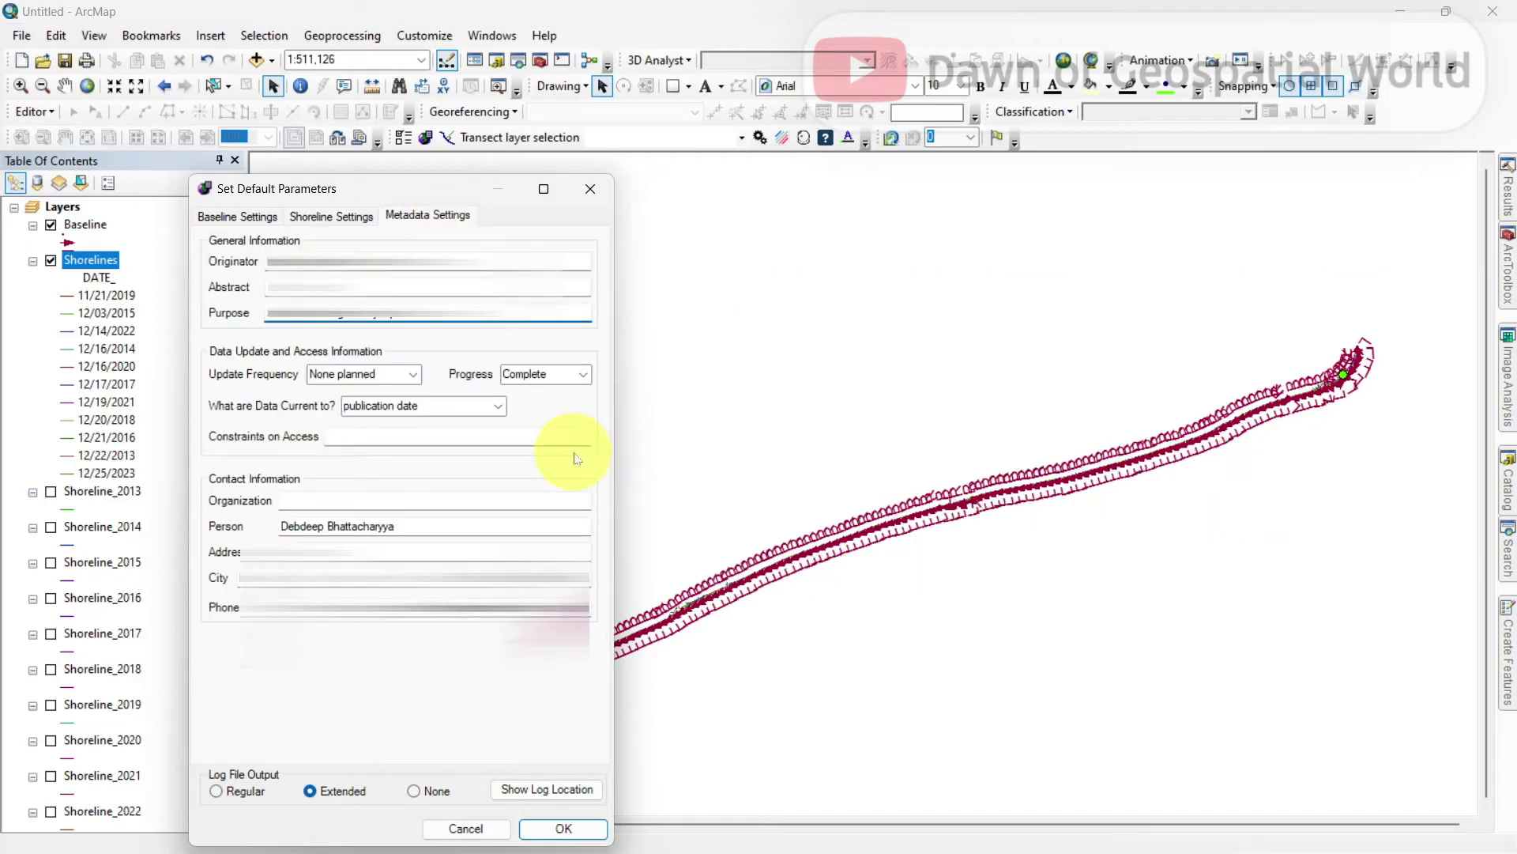
pyautogui.click(561, 829)
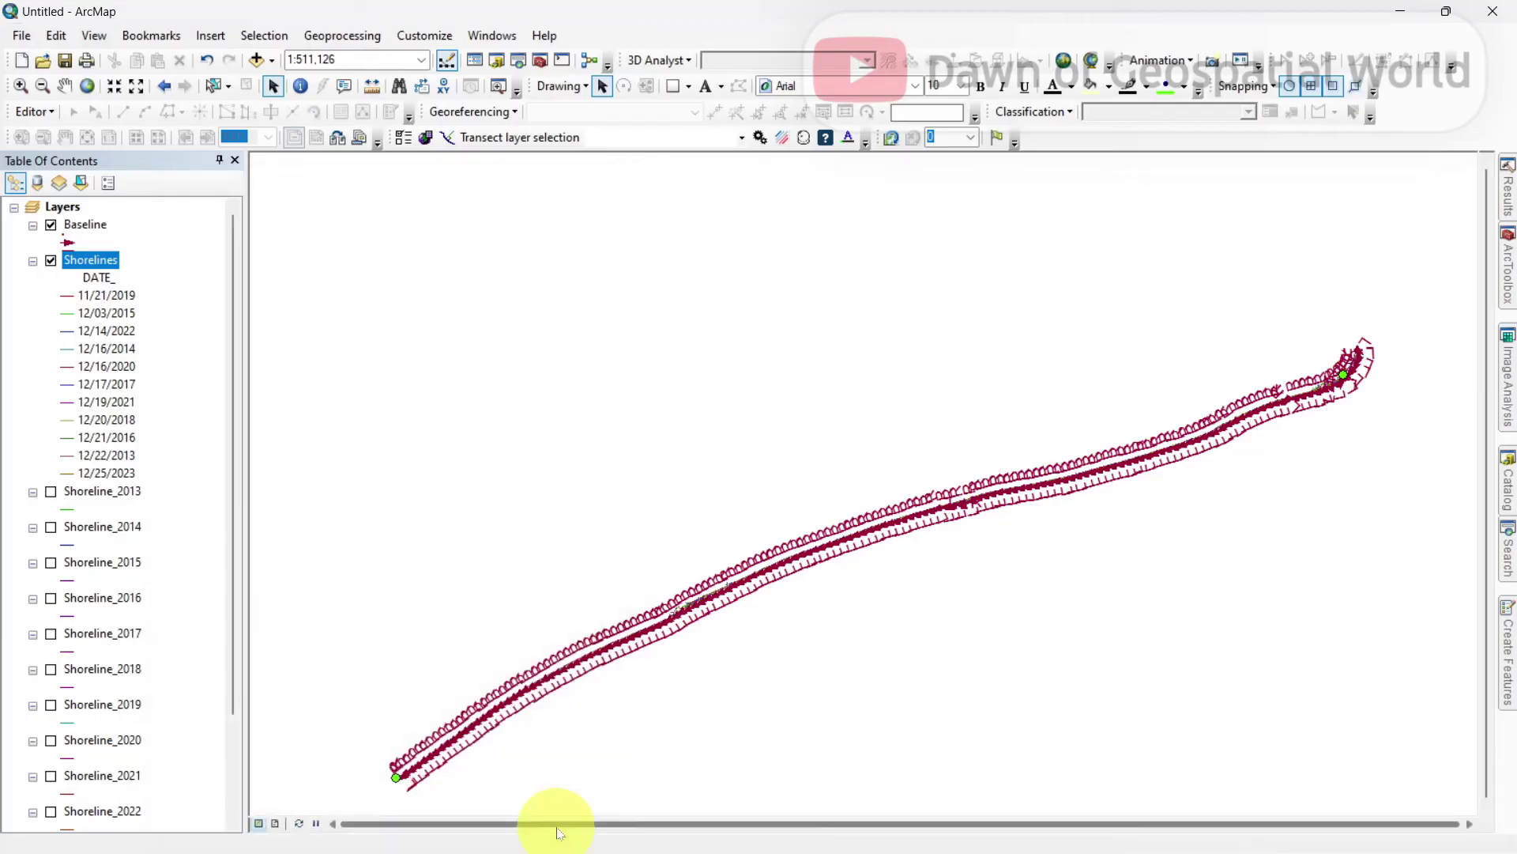
pyautogui.click(447, 139)
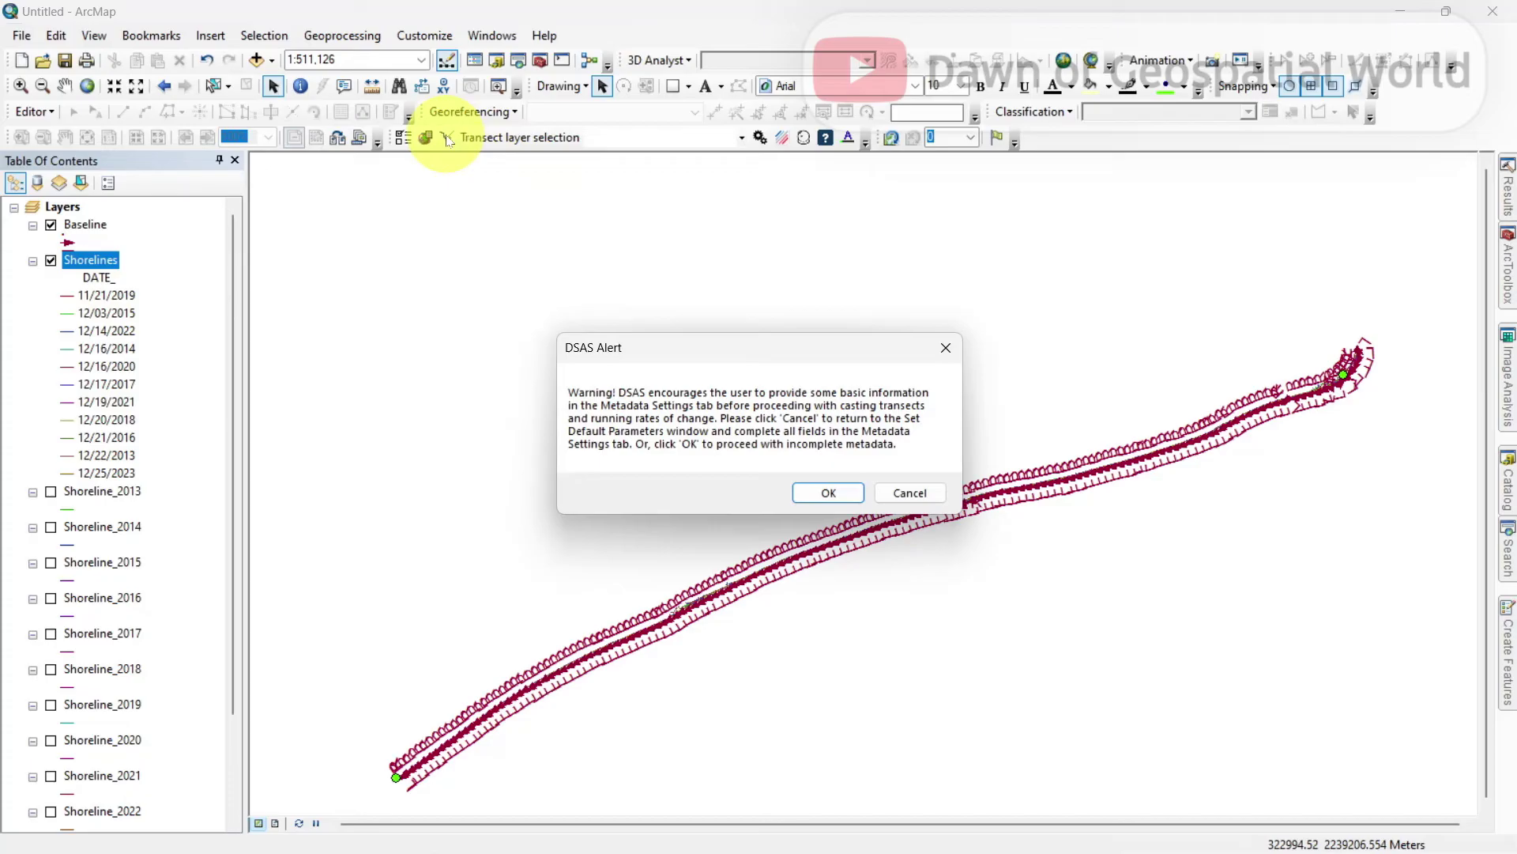
# Cast a Transects layer with 600 m search distance, 100 m spacing and 2500 smoothing.
pyautogui.click(828, 492)
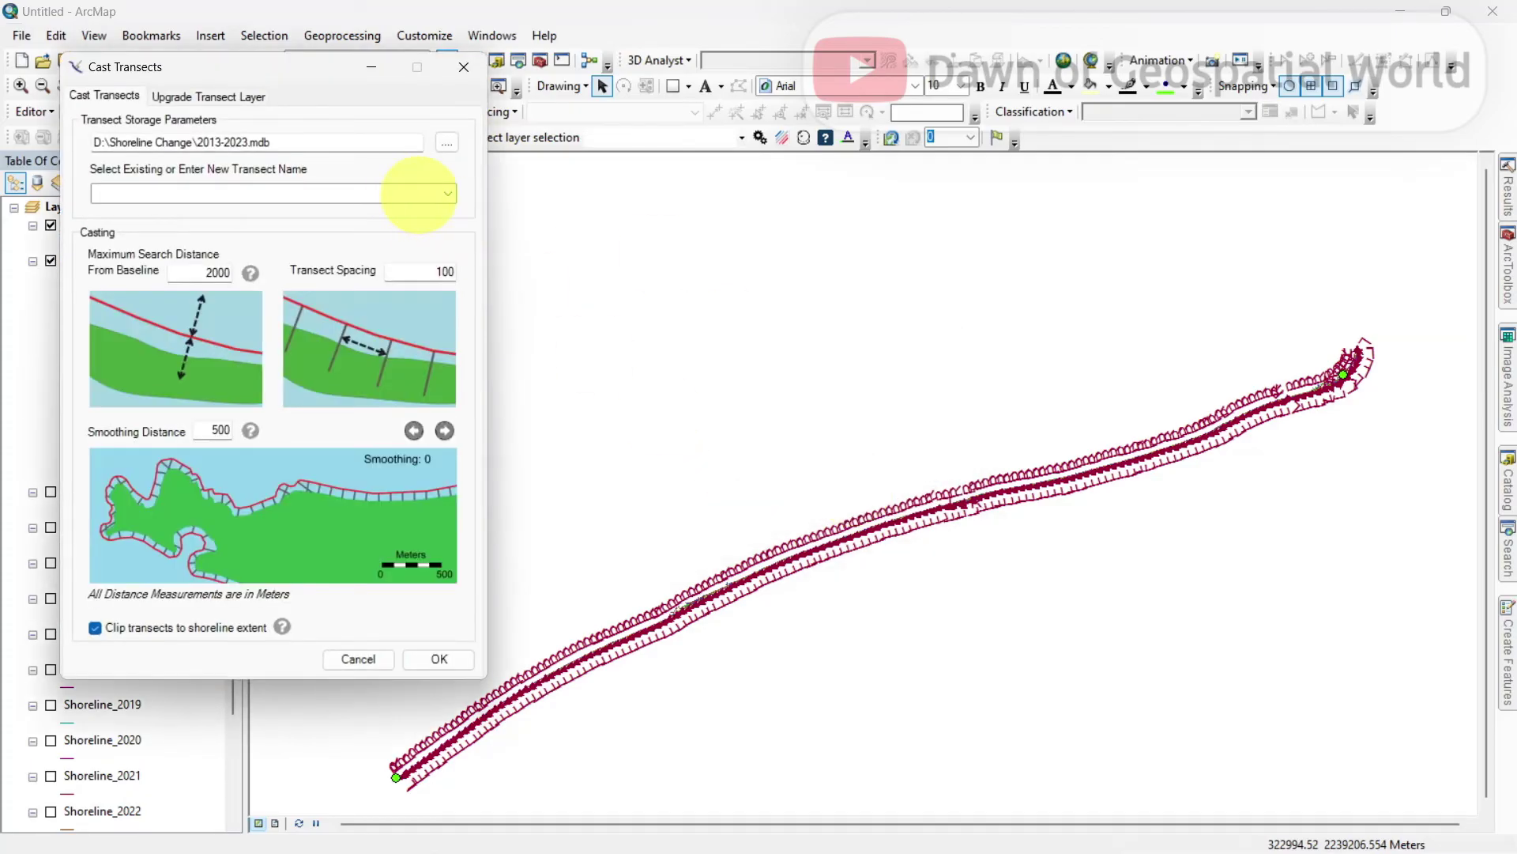
pyautogui.click(419, 193)
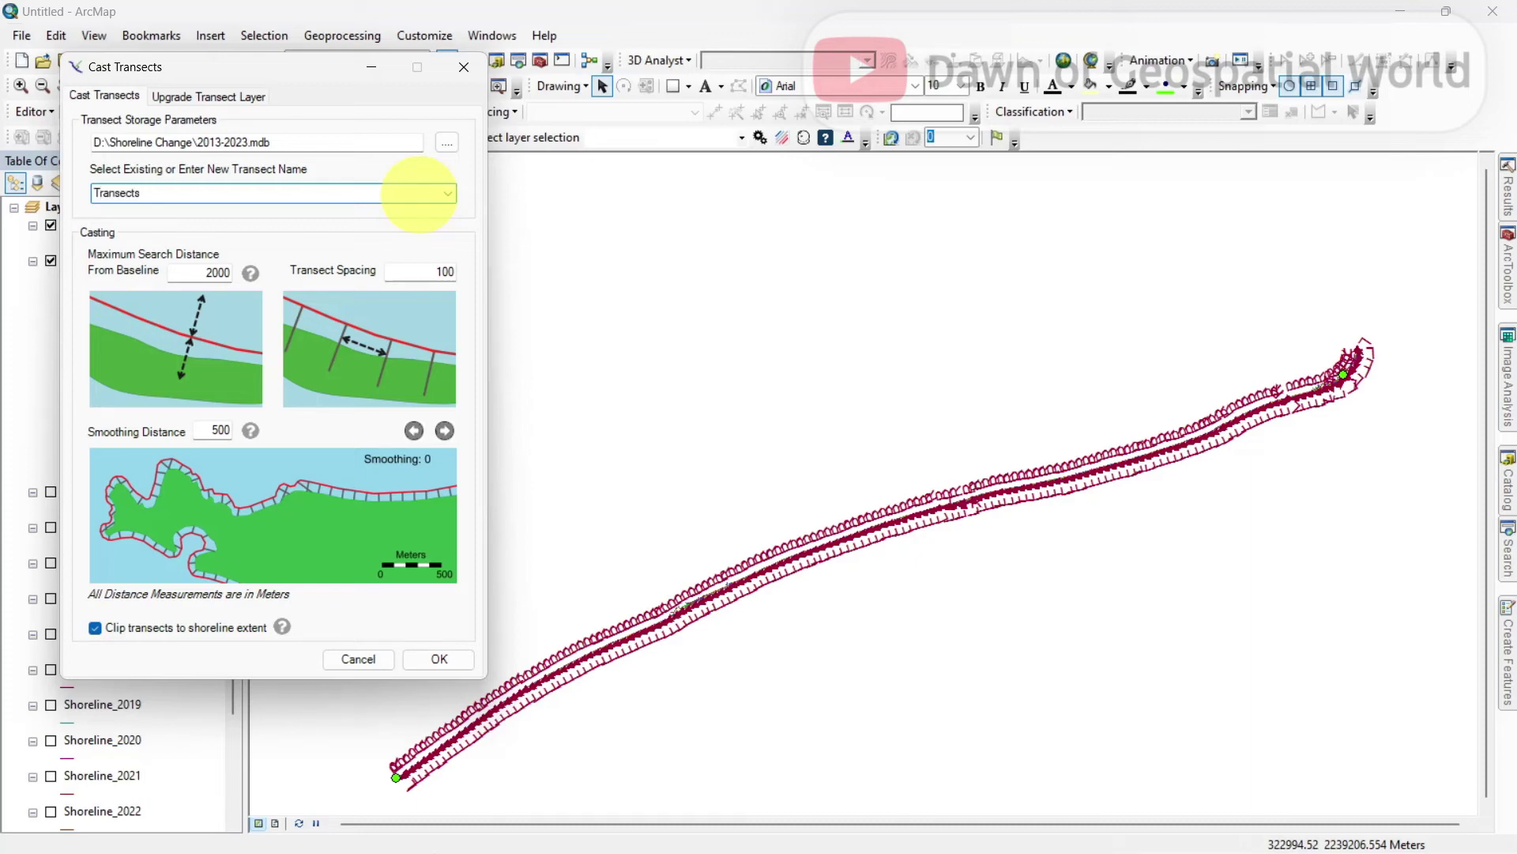
pyautogui.click(218, 273)
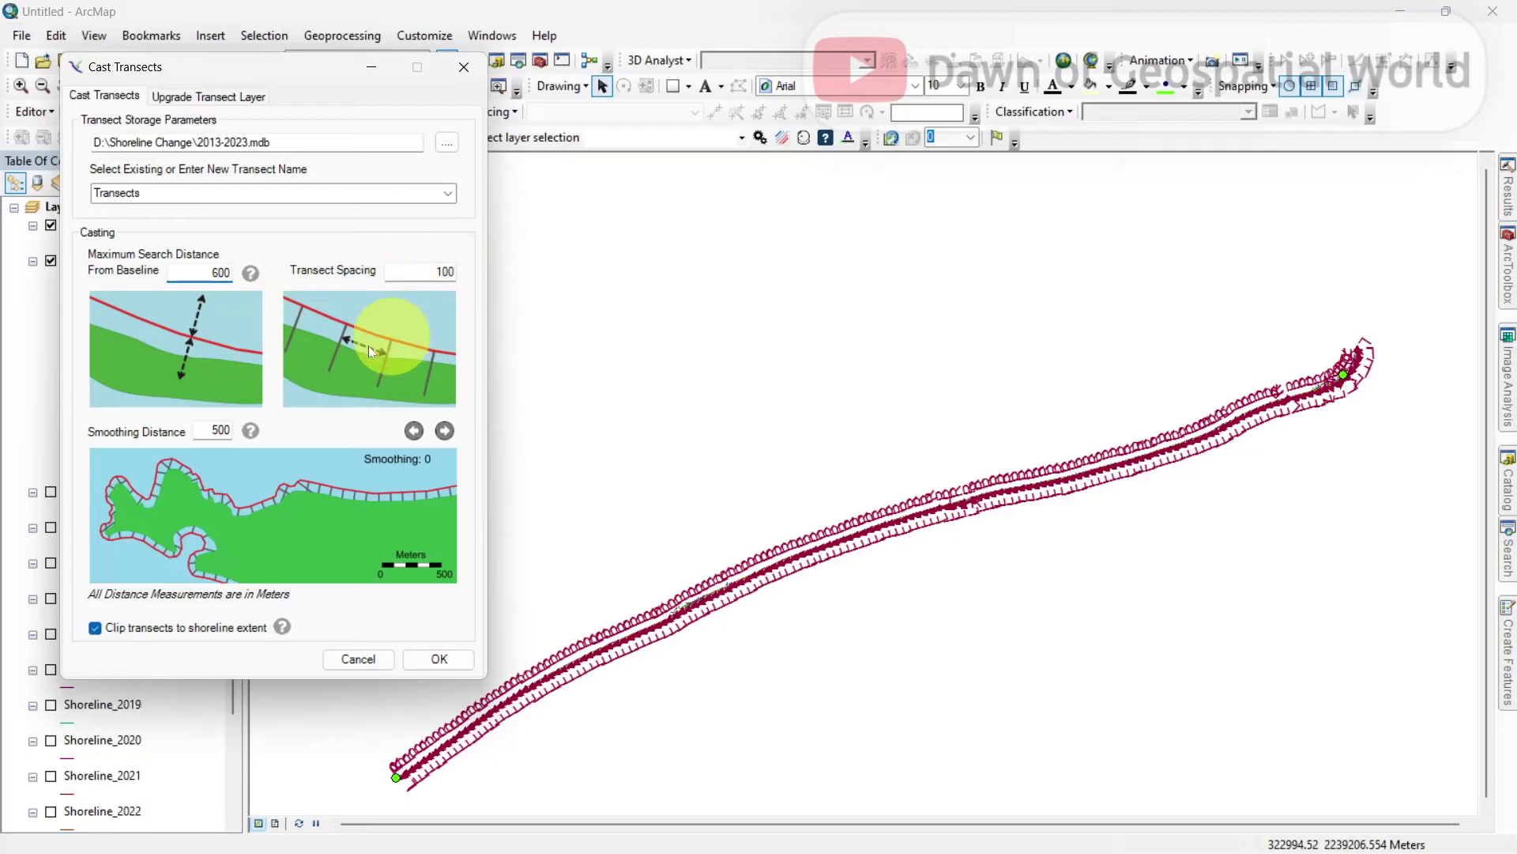
pyautogui.click(446, 434)
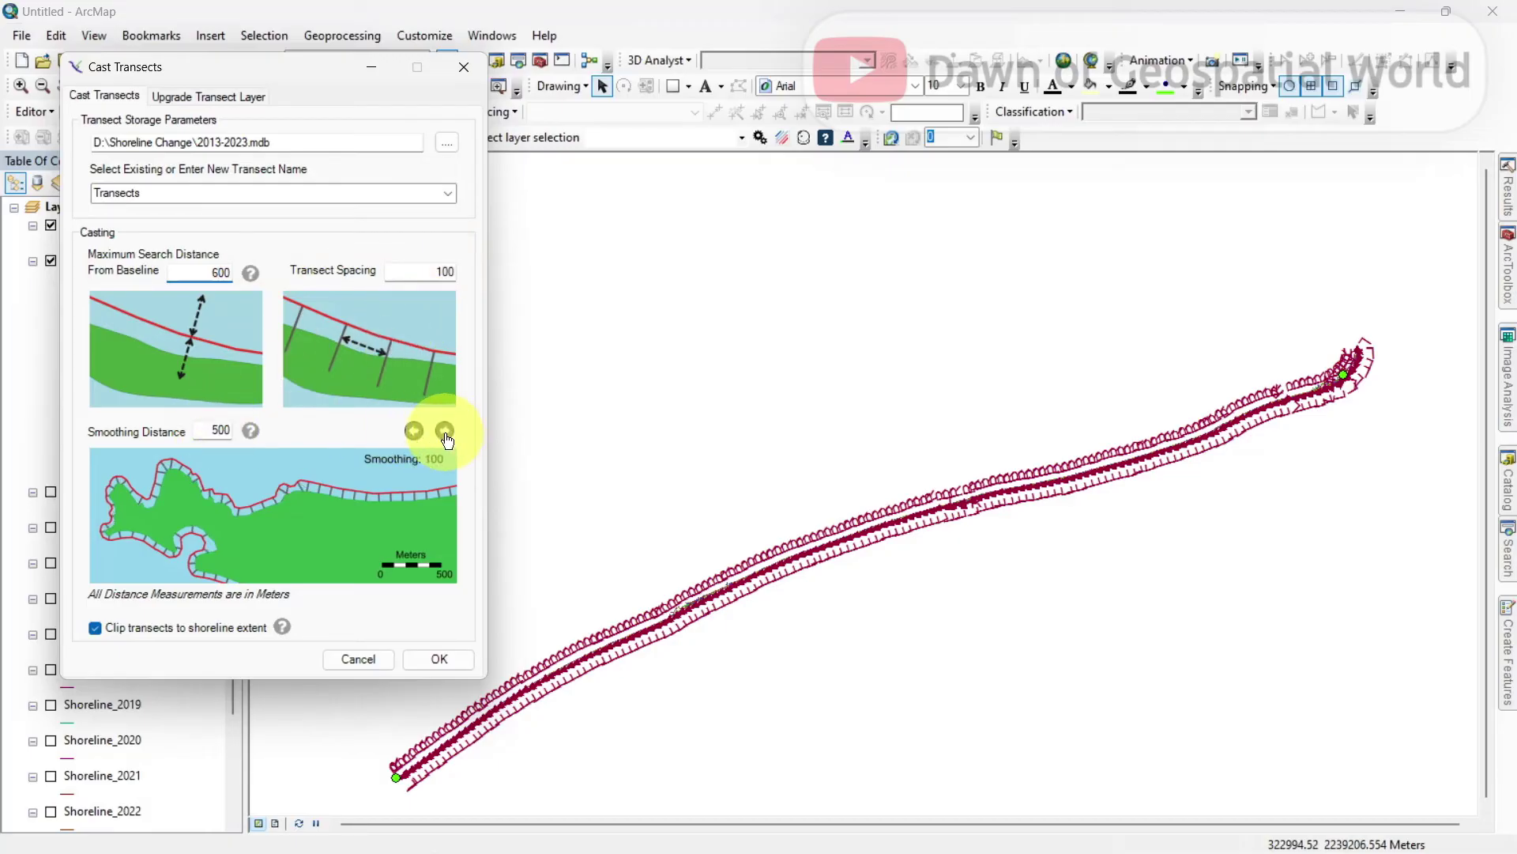
pyautogui.click(446, 435)
pyautogui.click(446, 435)
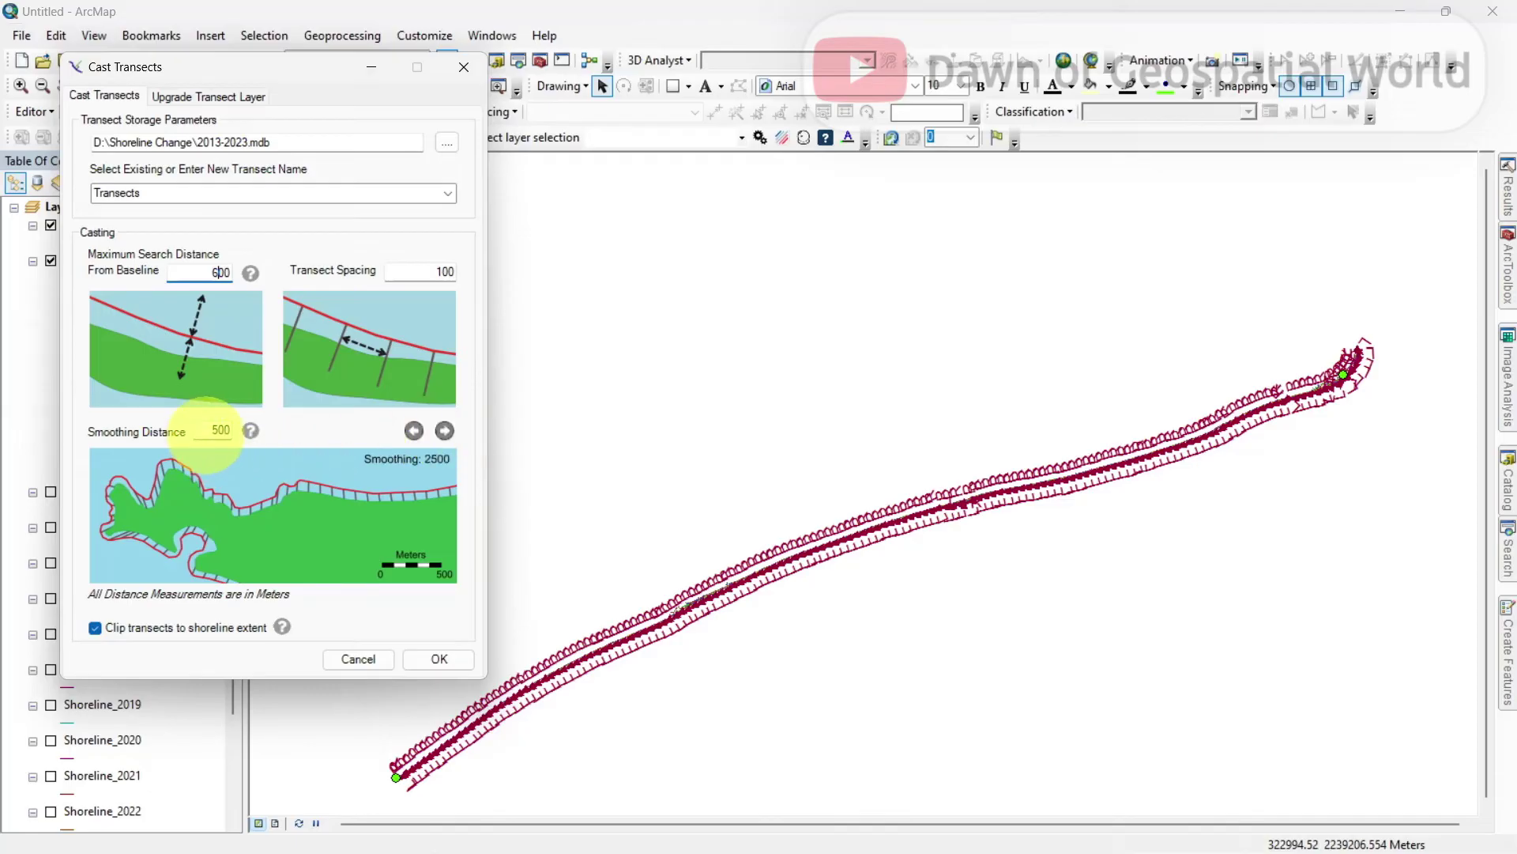
pyautogui.click(212, 431)
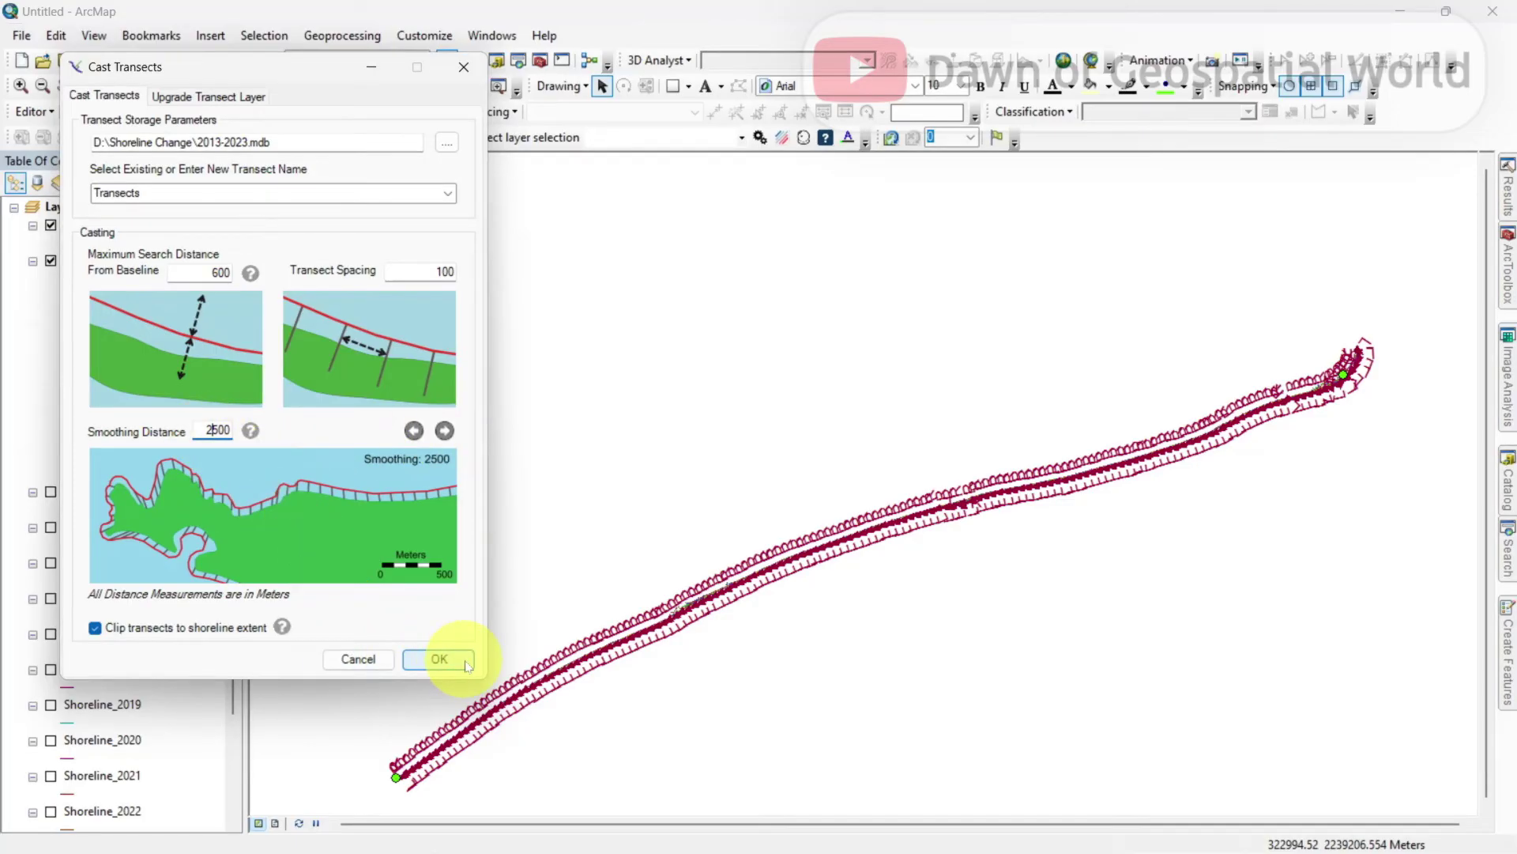
pyautogui.click(439, 659)
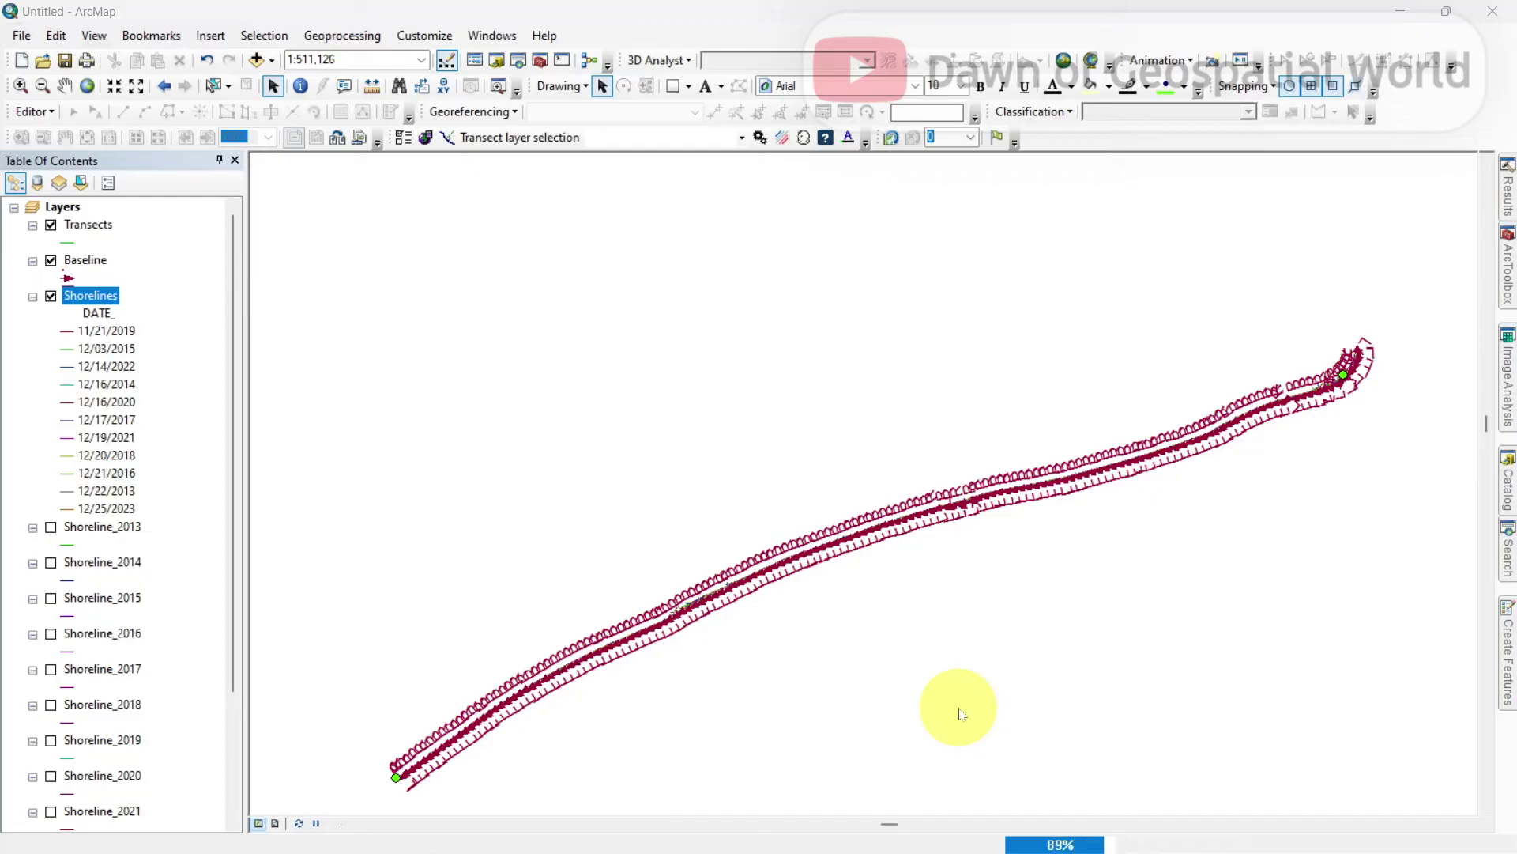
# Hide Baseline, zoom onto the shoreline transects, and pick Transects as the rate-calculation layer.
pyautogui.click(906, 484)
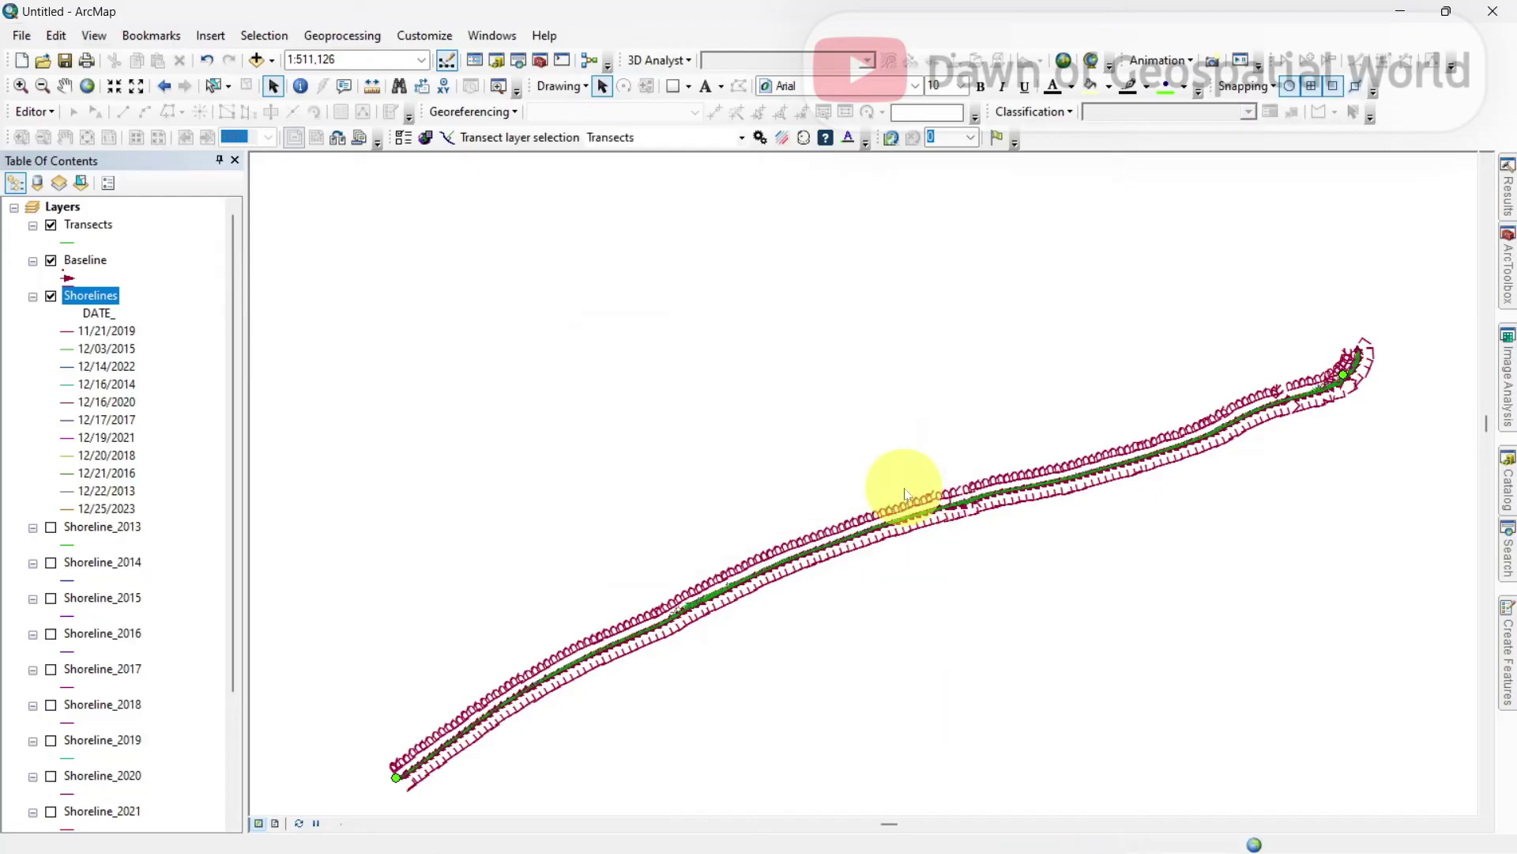
pyautogui.click(50, 260)
pyautogui.click(20, 85)
pyautogui.moveTo(1314, 325); pyautogui.dragTo(1391, 401)
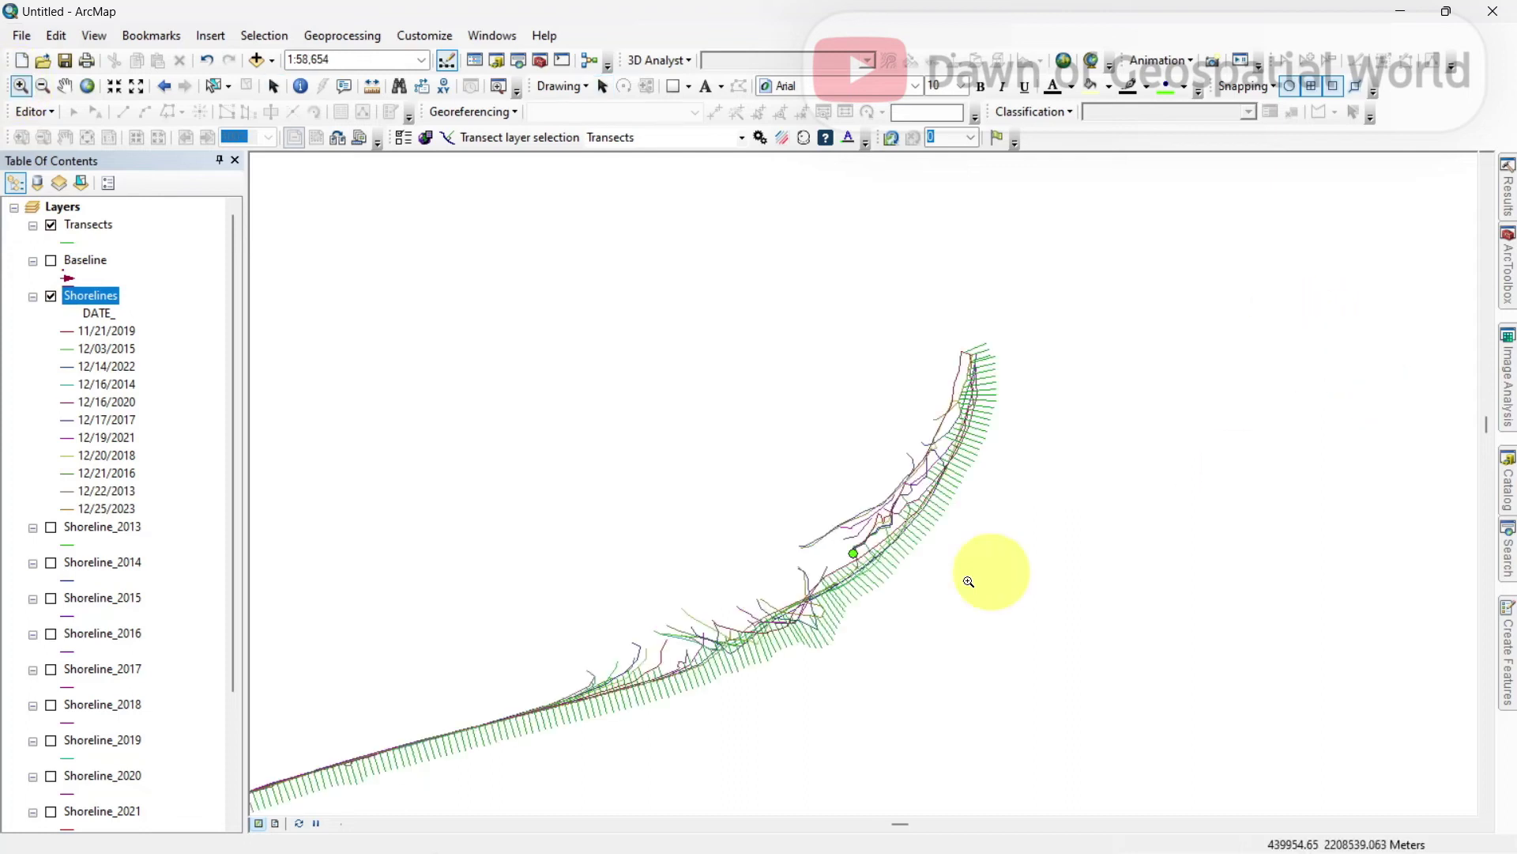
pyautogui.click(65, 85)
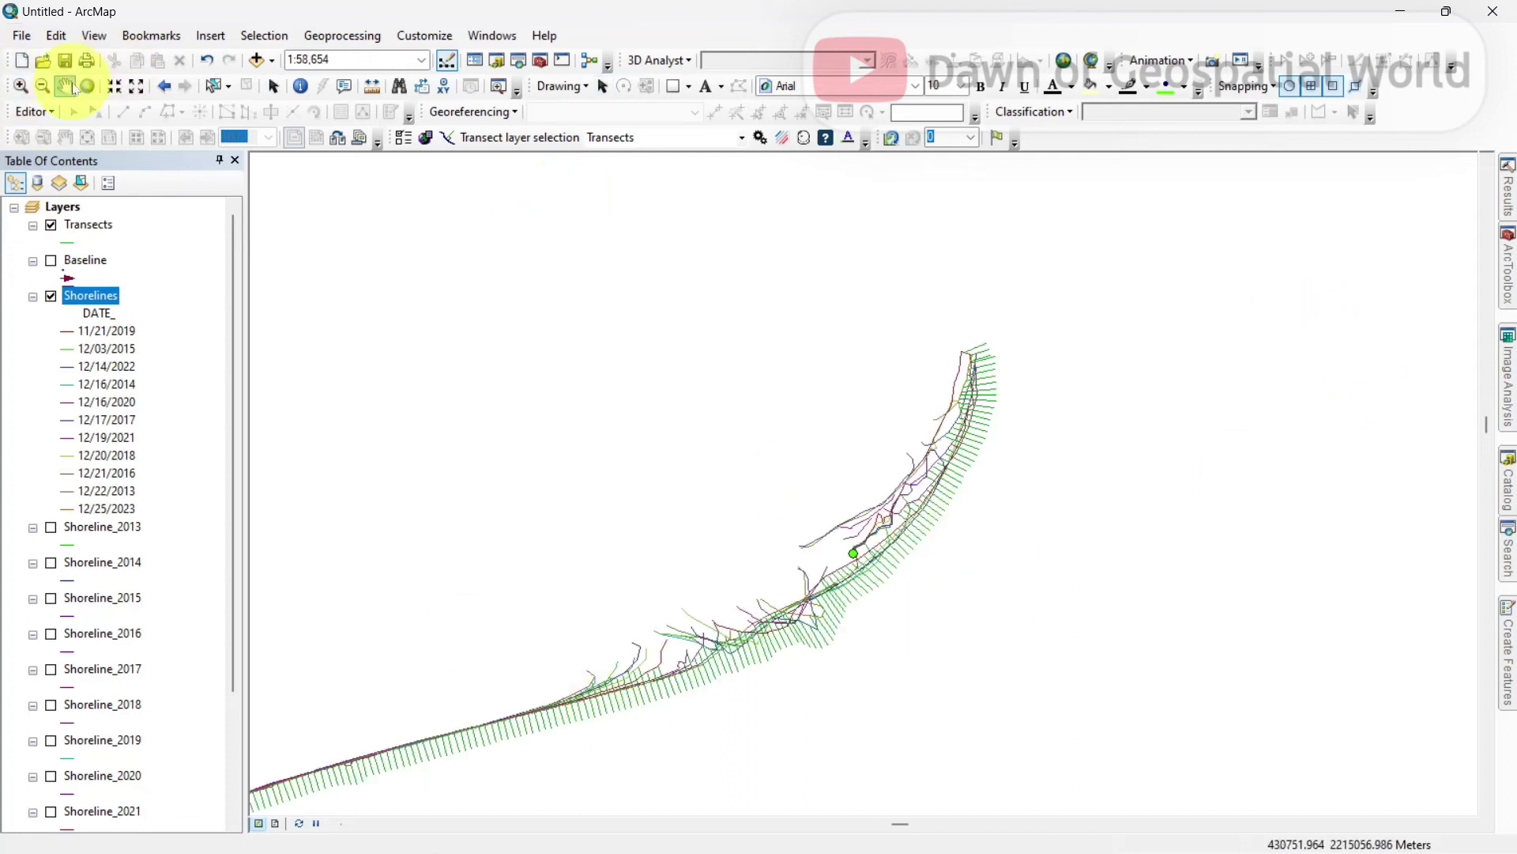
pyautogui.moveTo(443, 782); pyautogui.dragTo(532, 823)
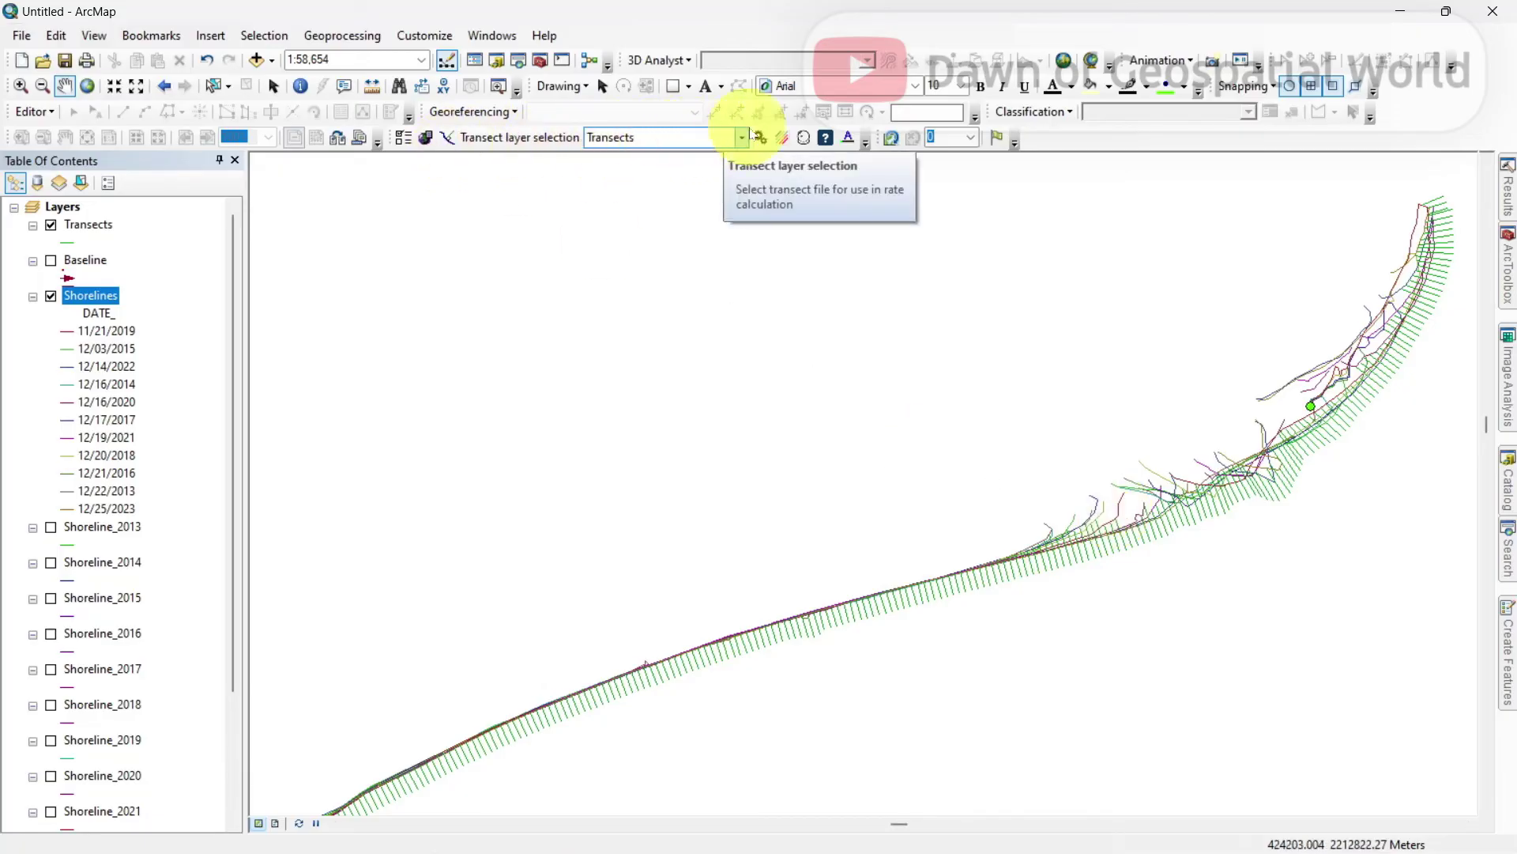
pyautogui.click(741, 142)
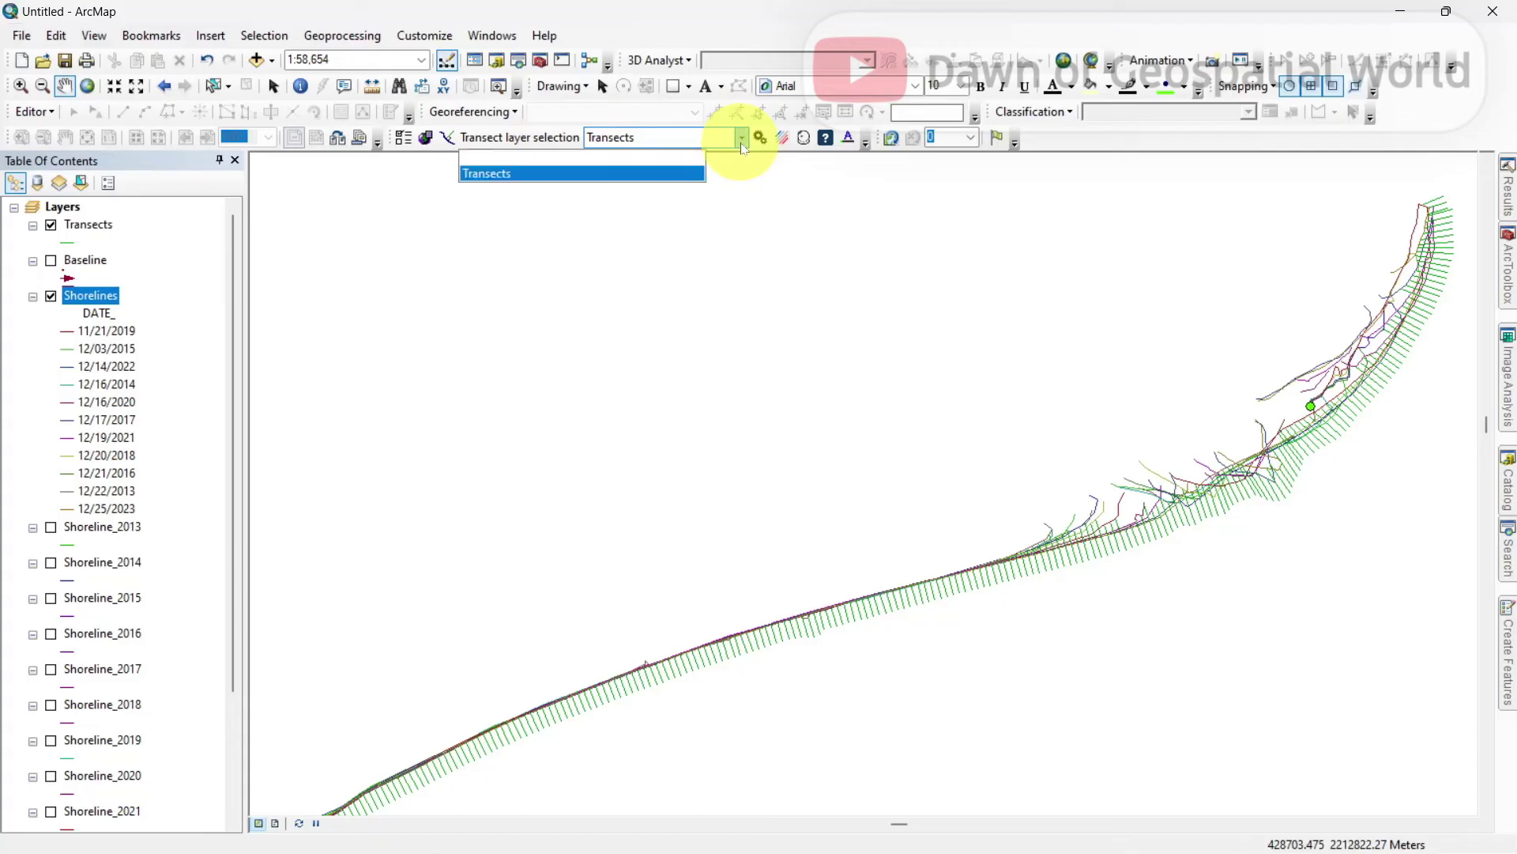
pyautogui.click(676, 173)
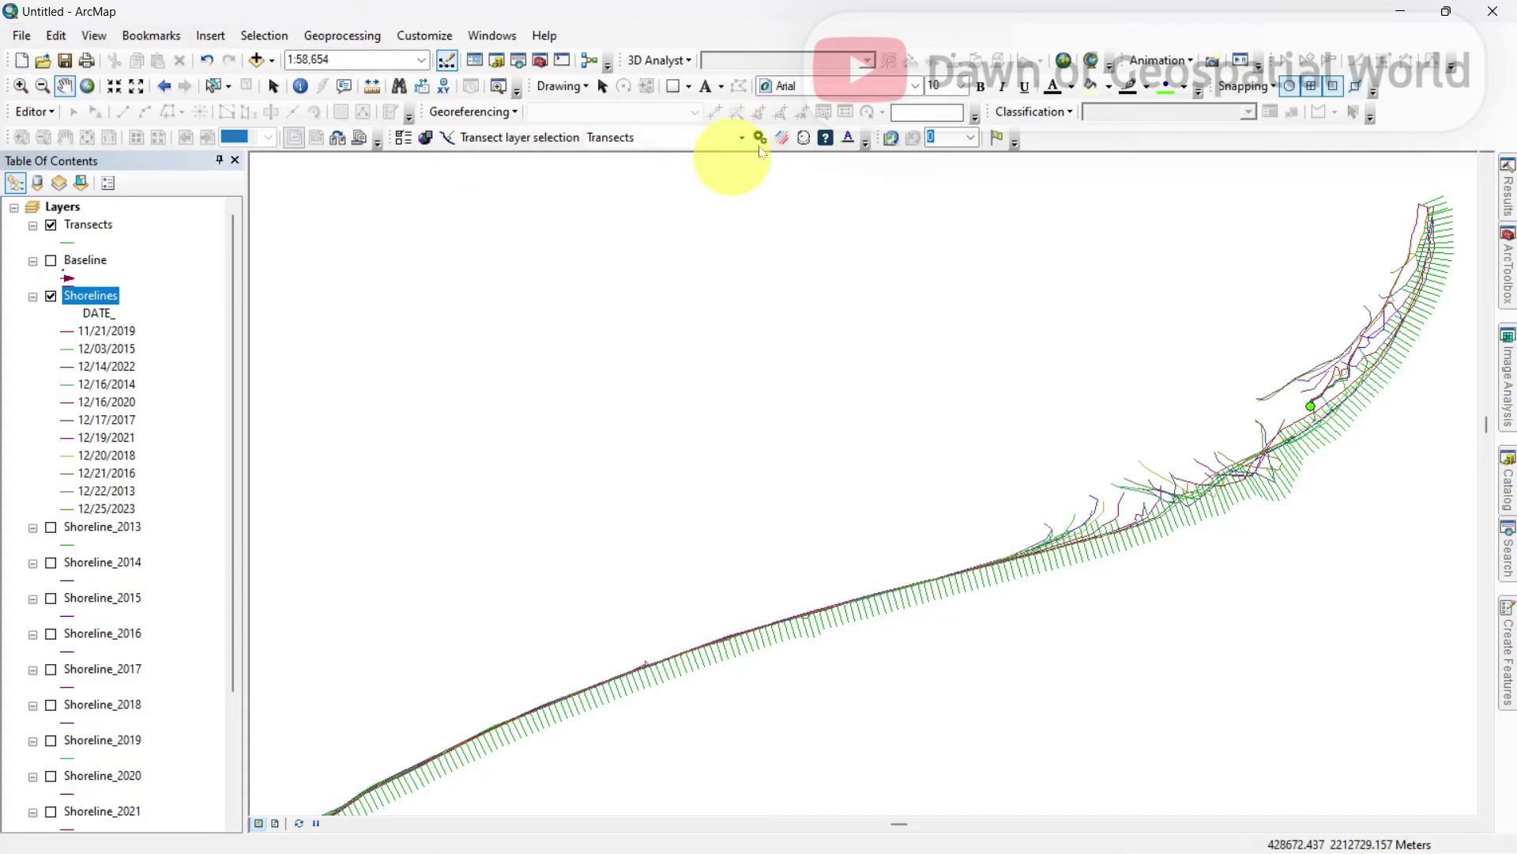
# Calculate SCE, NSM, EPR, LRR and WLR rates at 95.5% confidence, colour-ramped by WLR.
pyautogui.click(760, 139)
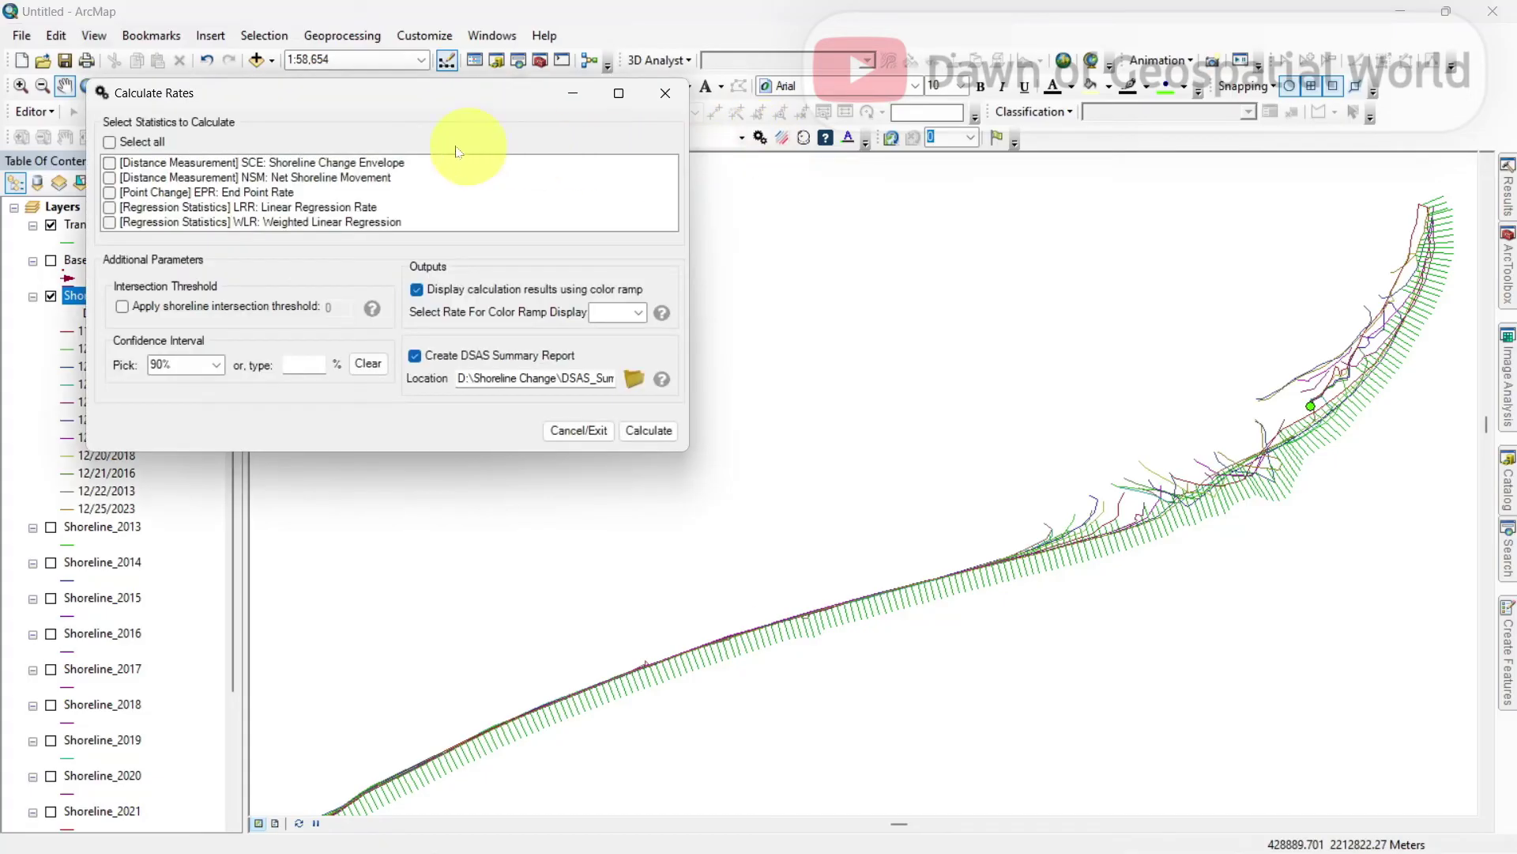
pyautogui.click(110, 142)
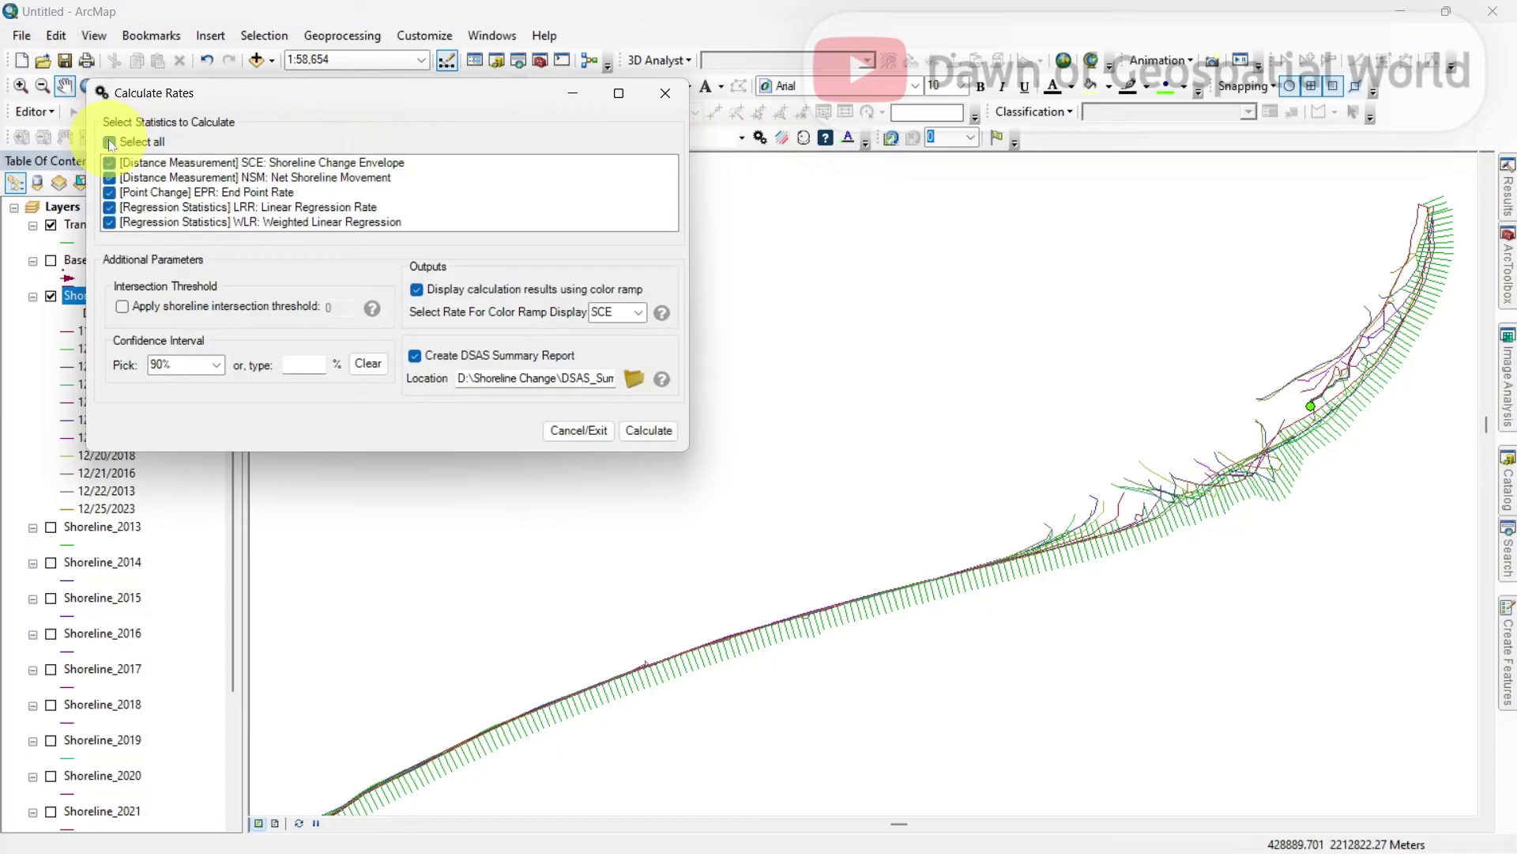
pyautogui.click(221, 369)
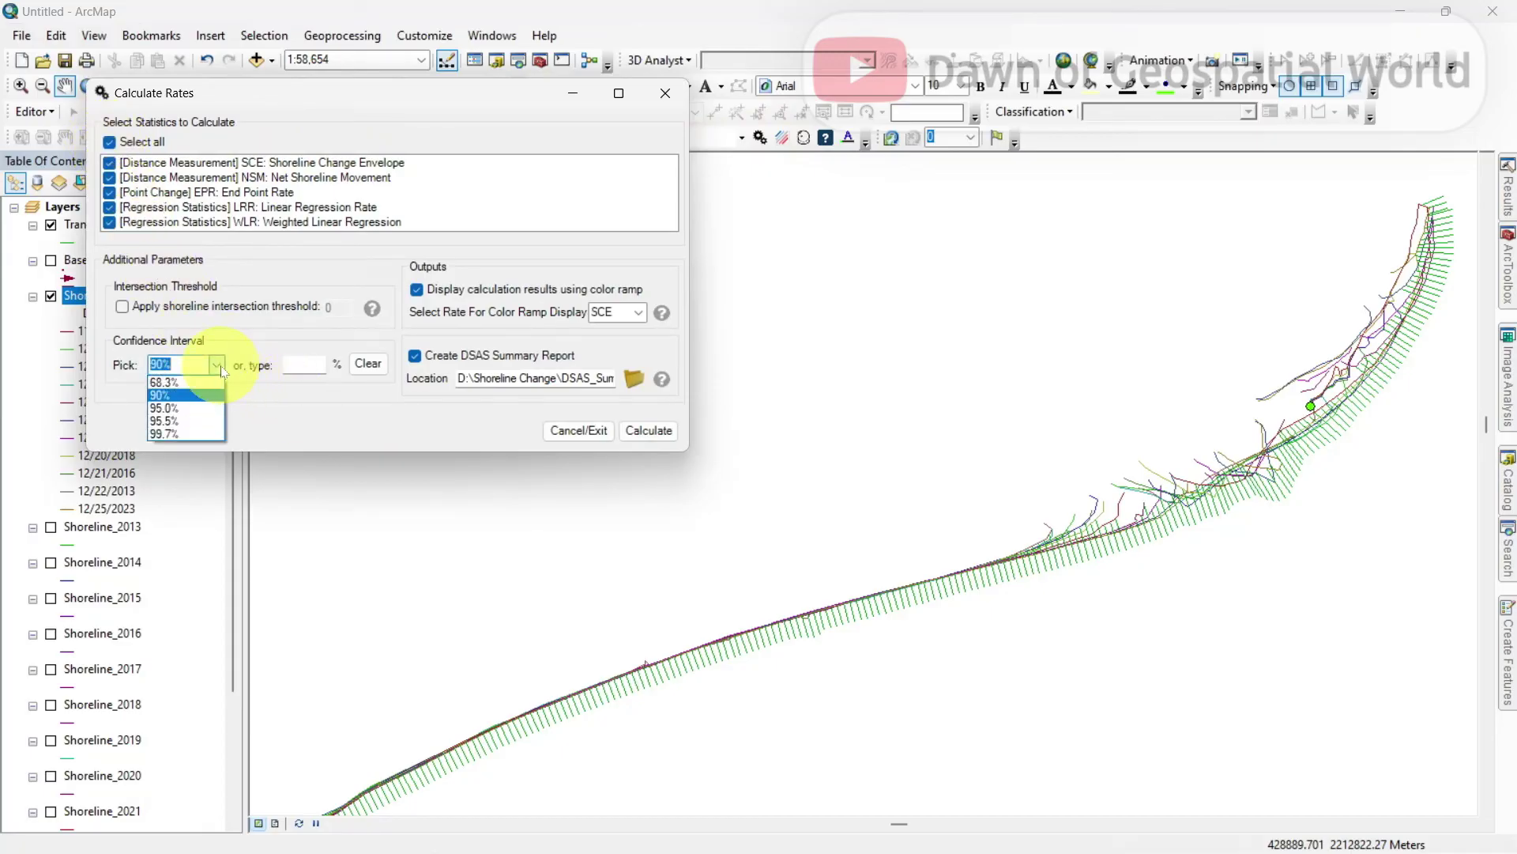
pyautogui.click(198, 421)
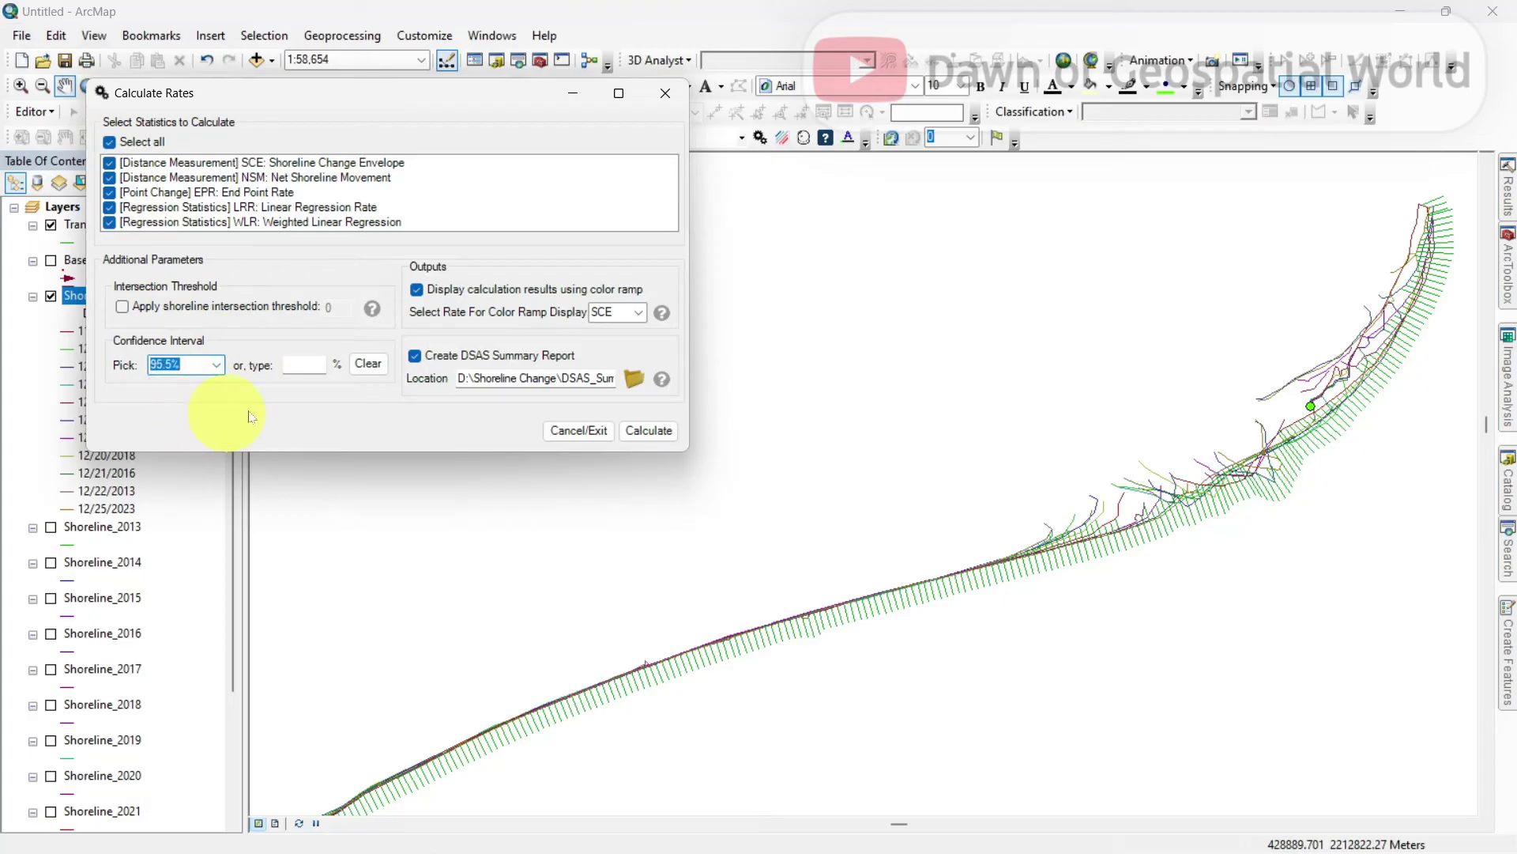
pyautogui.click(642, 313)
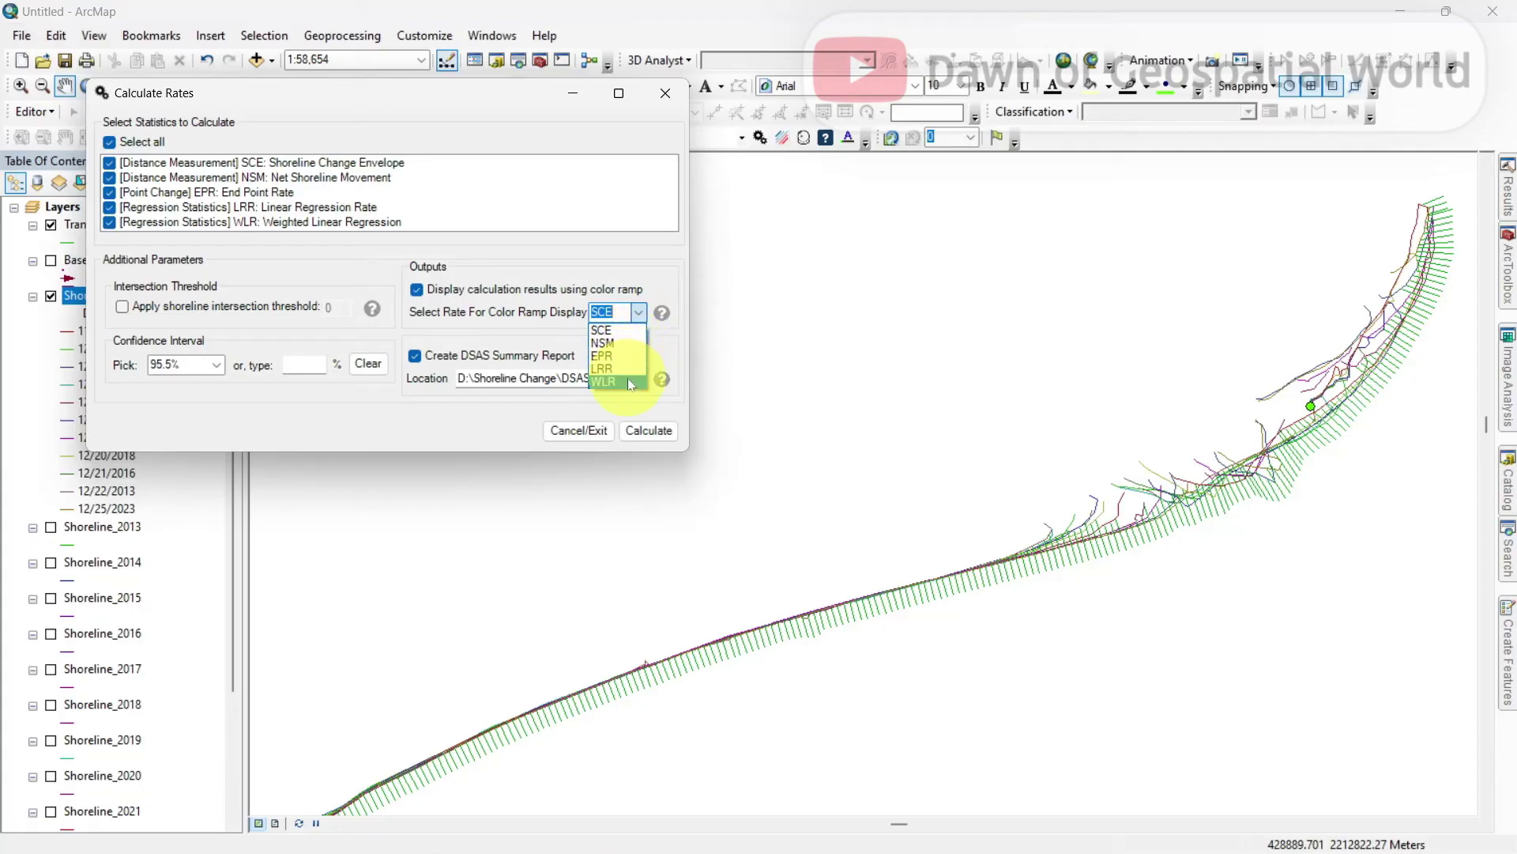
pyautogui.click(630, 383)
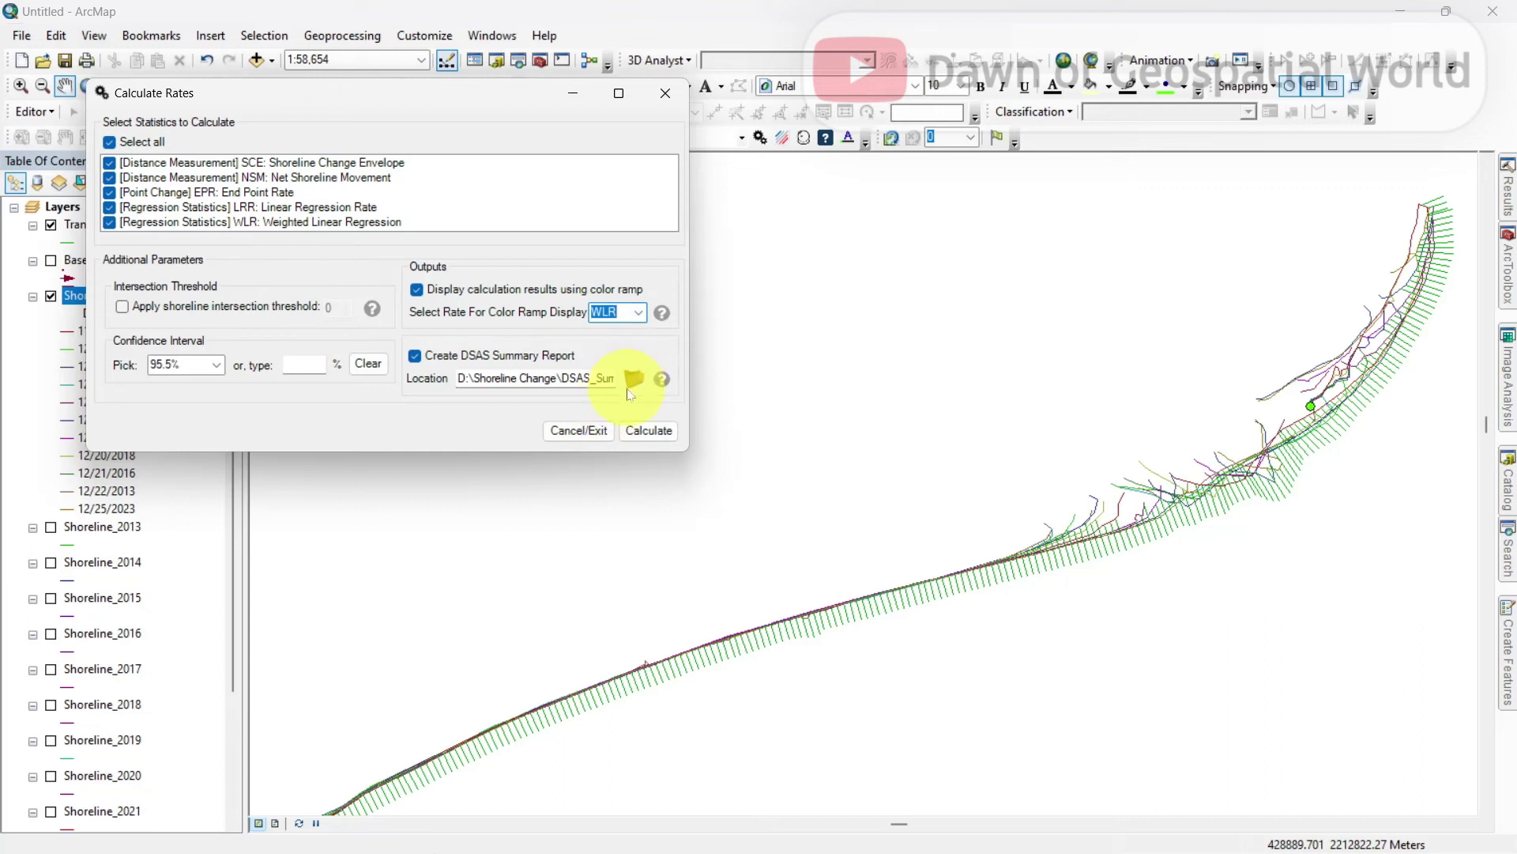
pyautogui.click(648, 431)
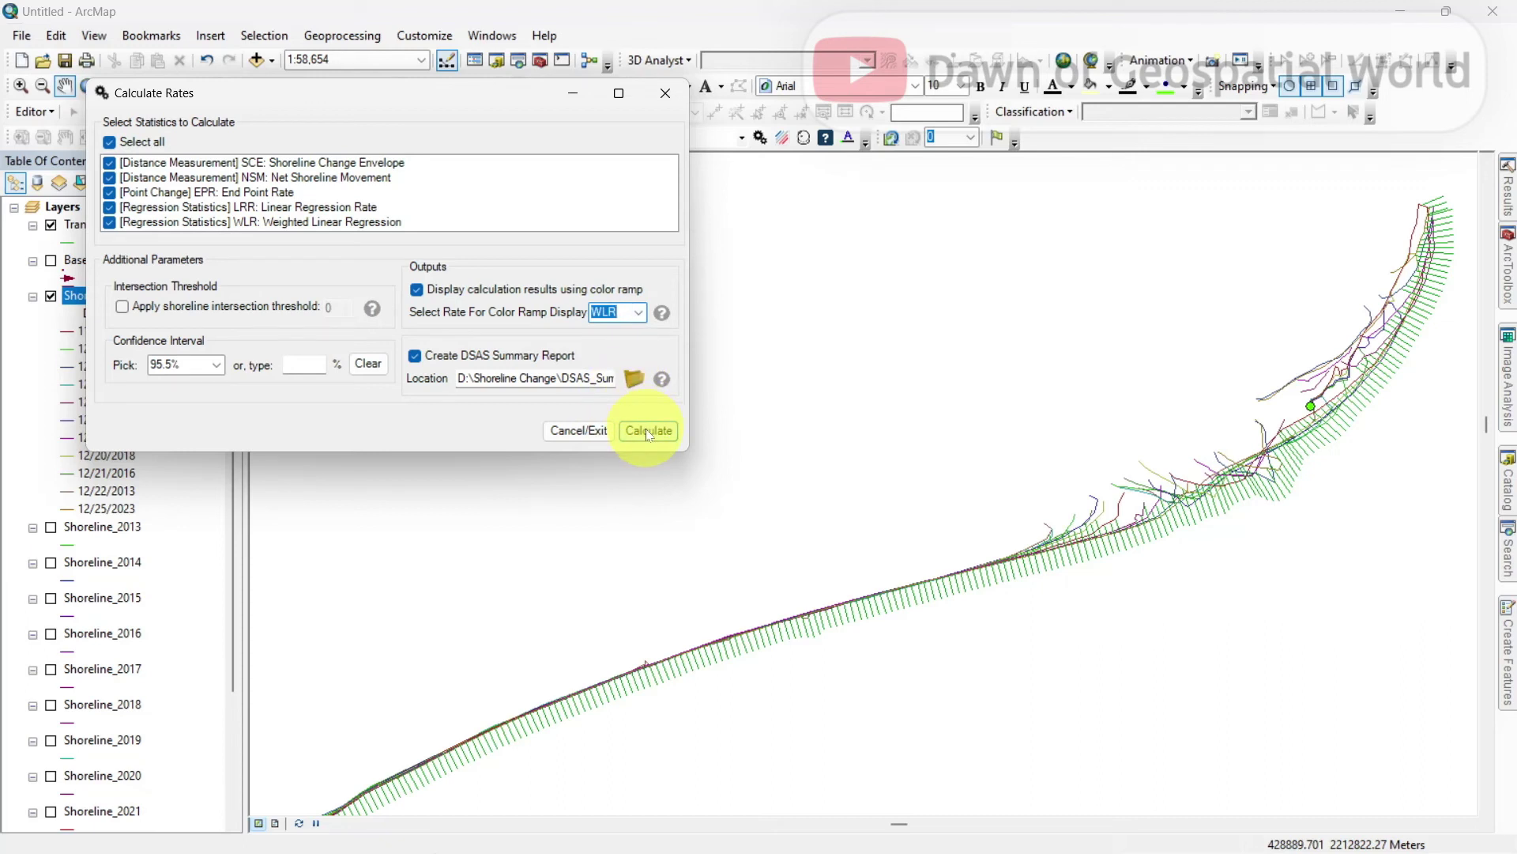
pyautogui.click(648, 432)
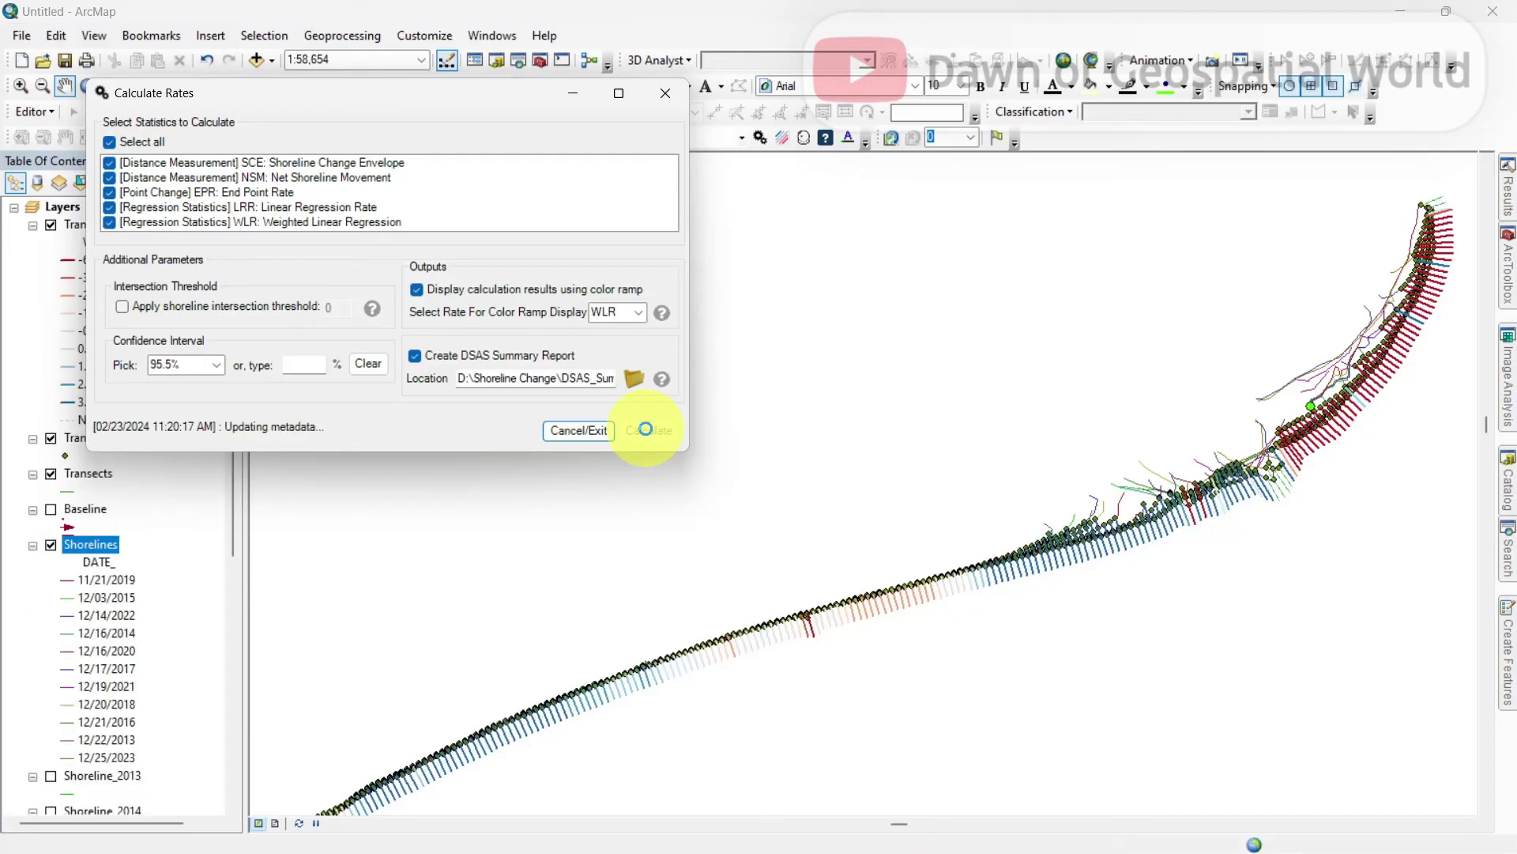
# Hide the Transects and intersection-point layers and pan along the WLR-coloured transects.
pyautogui.click(583, 431)
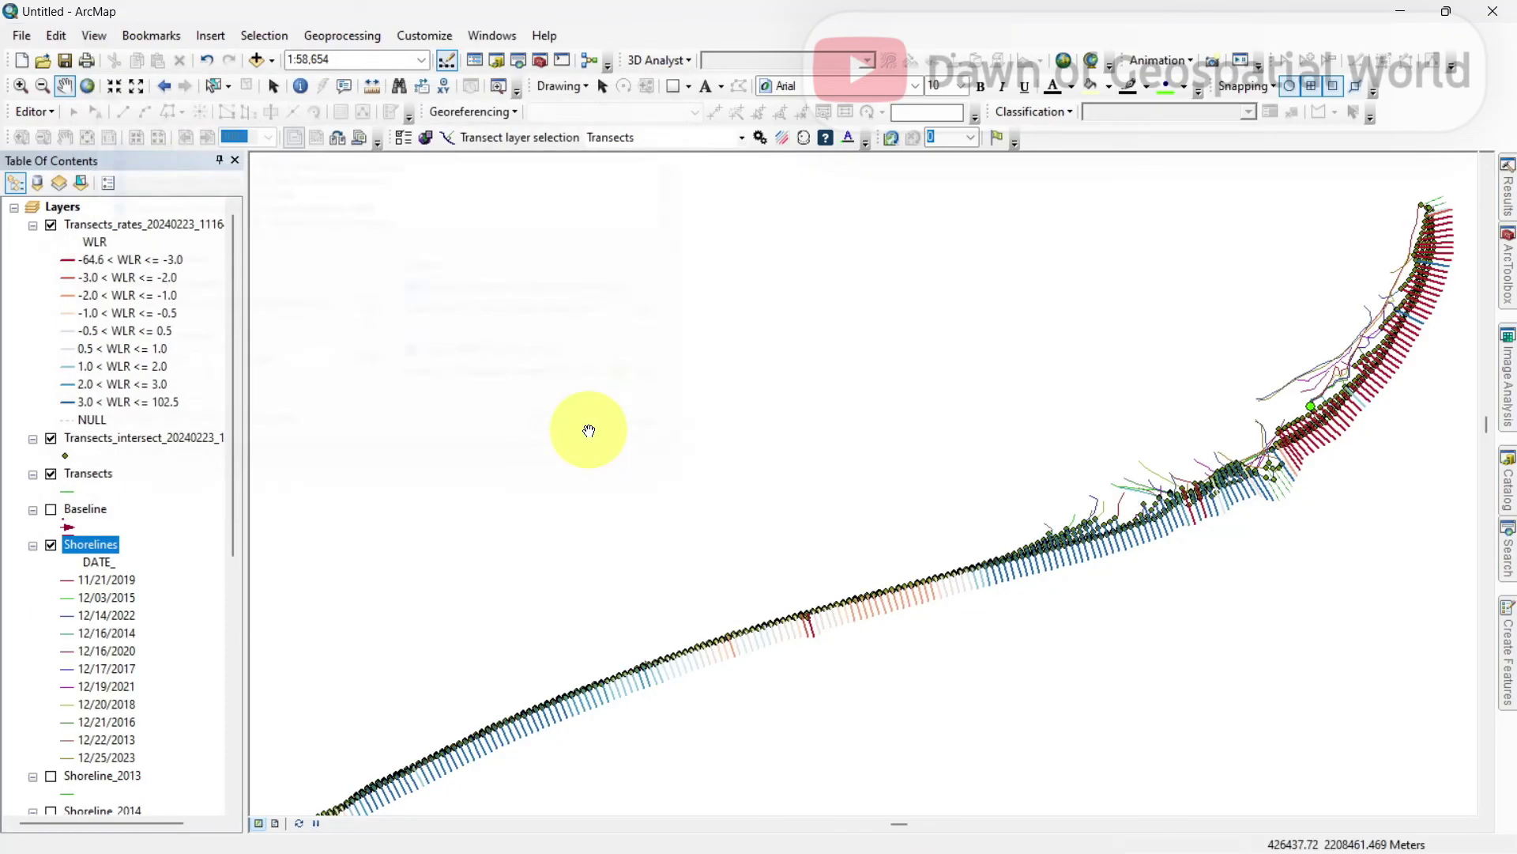
pyautogui.click(51, 472)
pyautogui.click(33, 544)
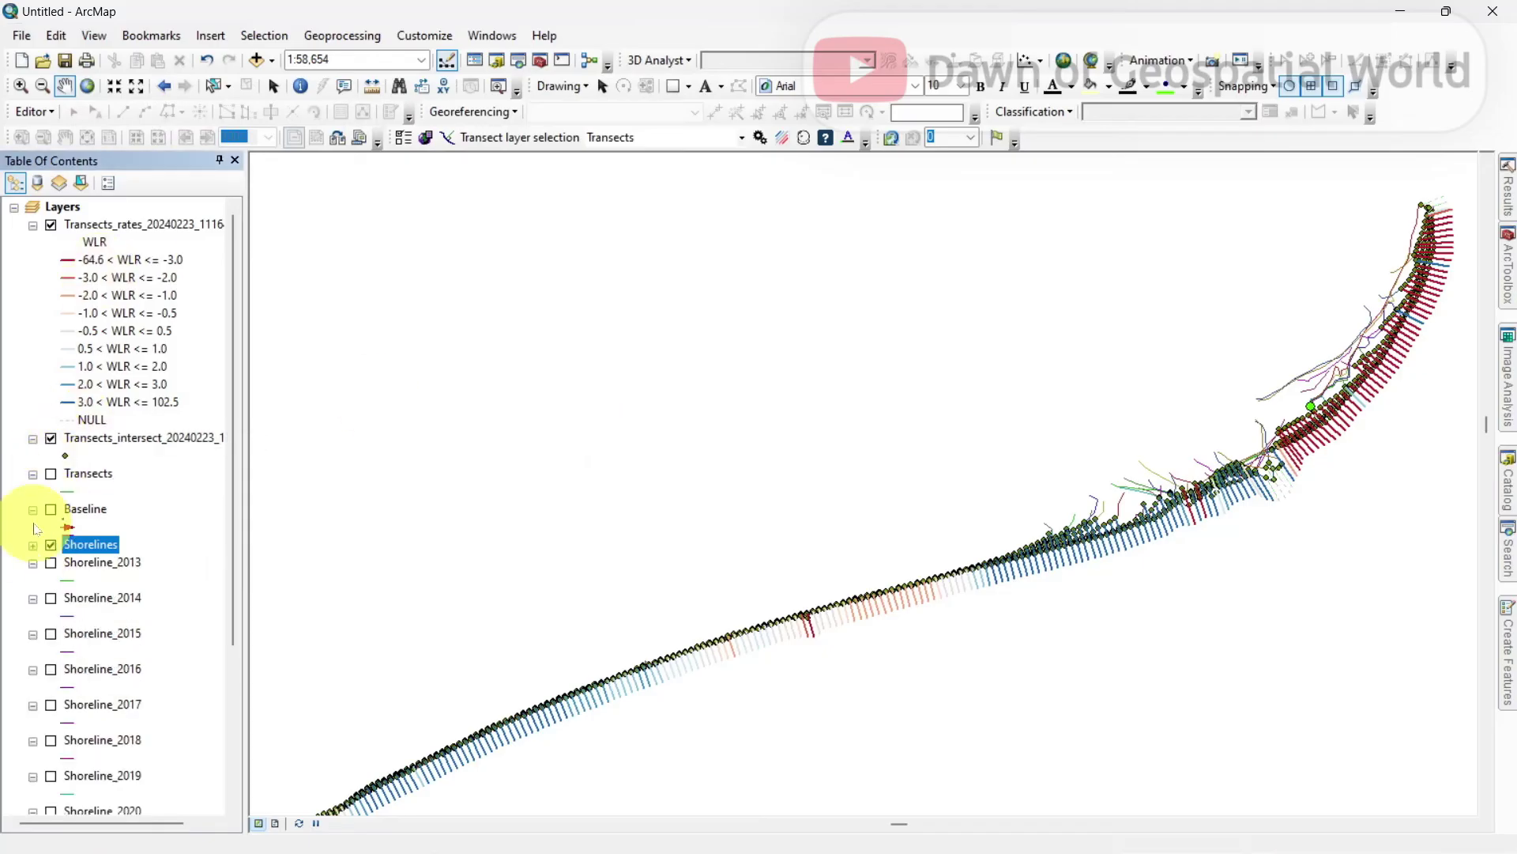
pyautogui.click(51, 439)
pyautogui.moveTo(1447, 349); pyautogui.dragTo(542, 693)
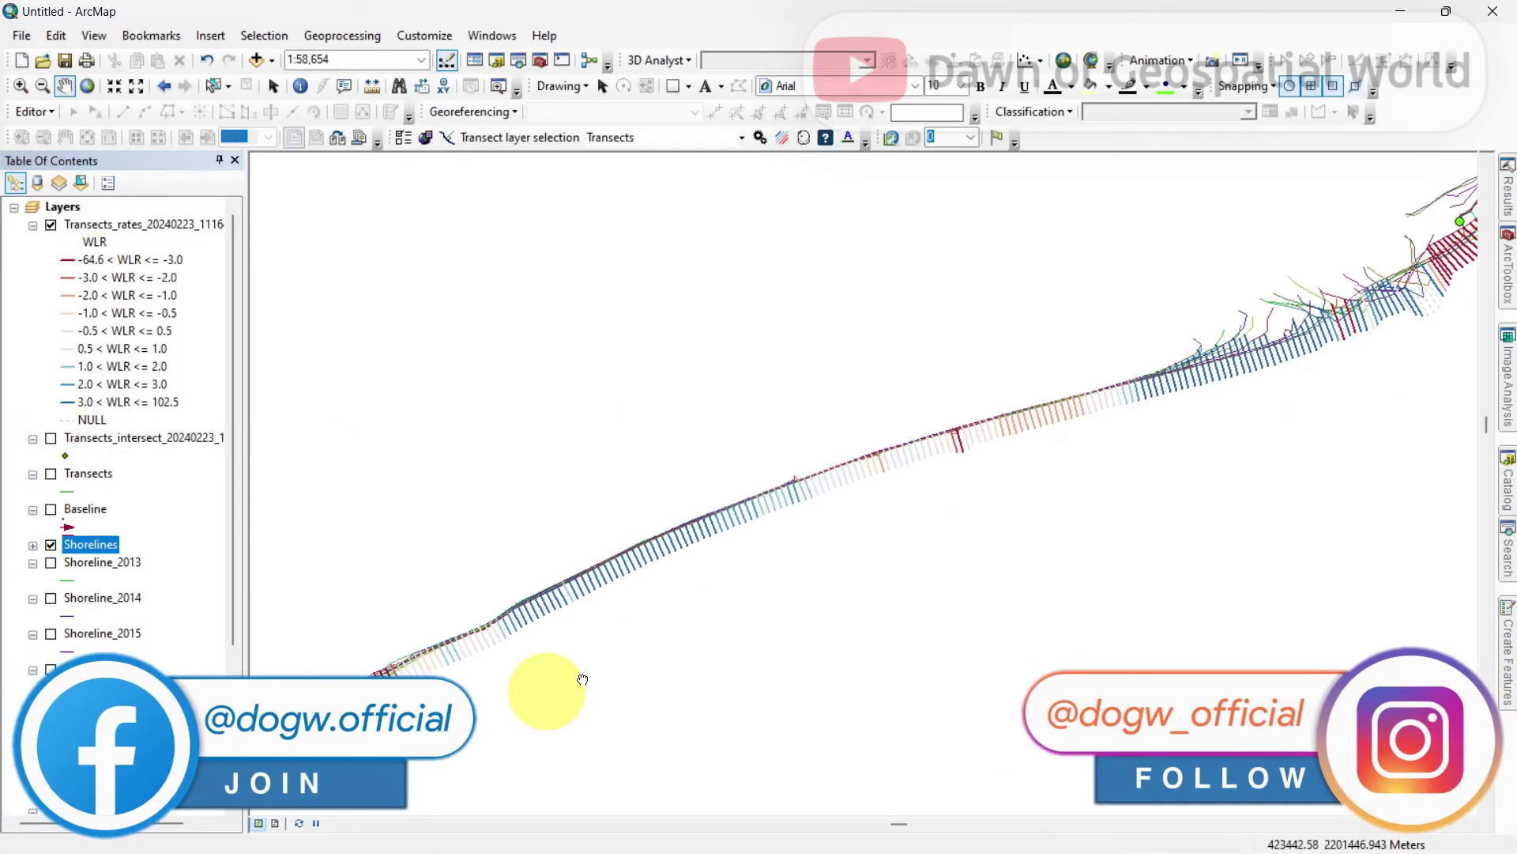
pyautogui.moveTo(1289, 407); pyautogui.dragTo(1026, 349)
pyautogui.moveTo(627, 576); pyautogui.dragTo(1154, 423)
pyautogui.moveTo(826, 637); pyautogui.dragTo(1399, 295)
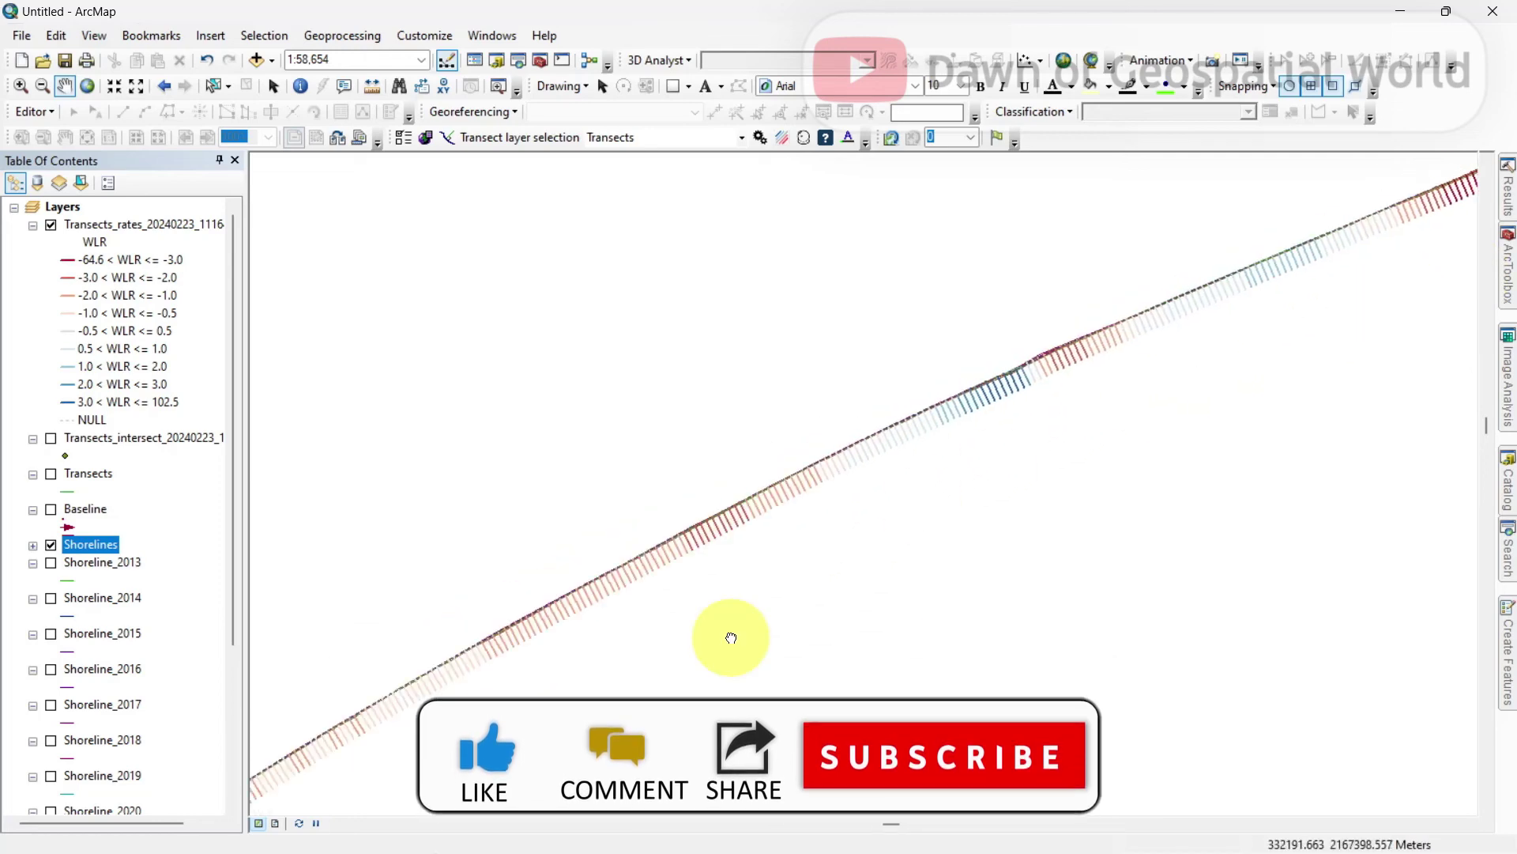
pyautogui.moveTo(728, 633); pyautogui.dragTo(1376, 248)
pyautogui.moveTo(721, 633); pyautogui.dragTo(1331, 223)
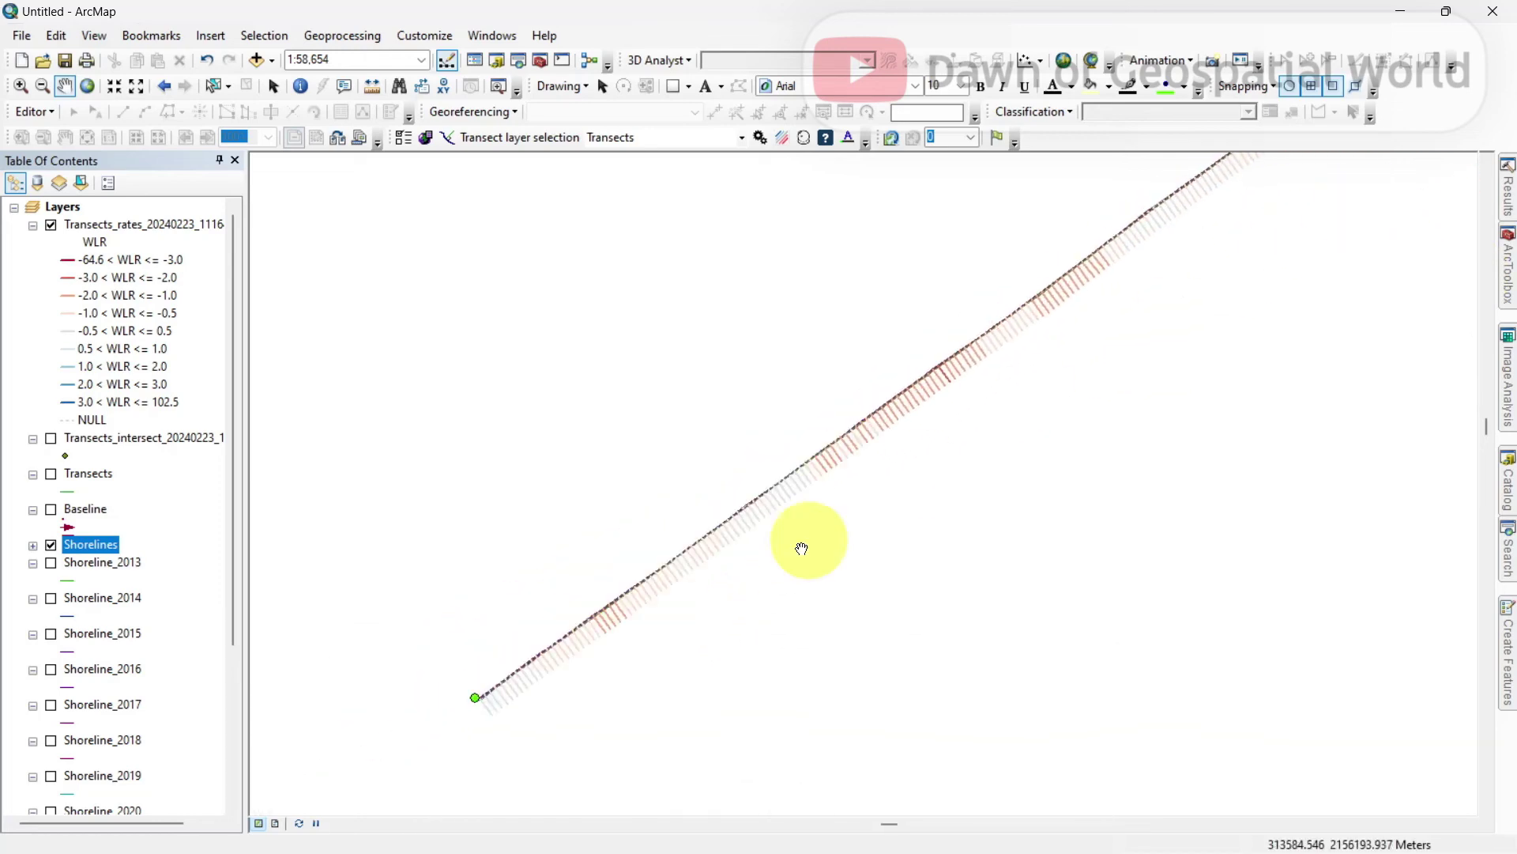
pyautogui.moveTo(708, 654); pyautogui.dragTo(805, 586)
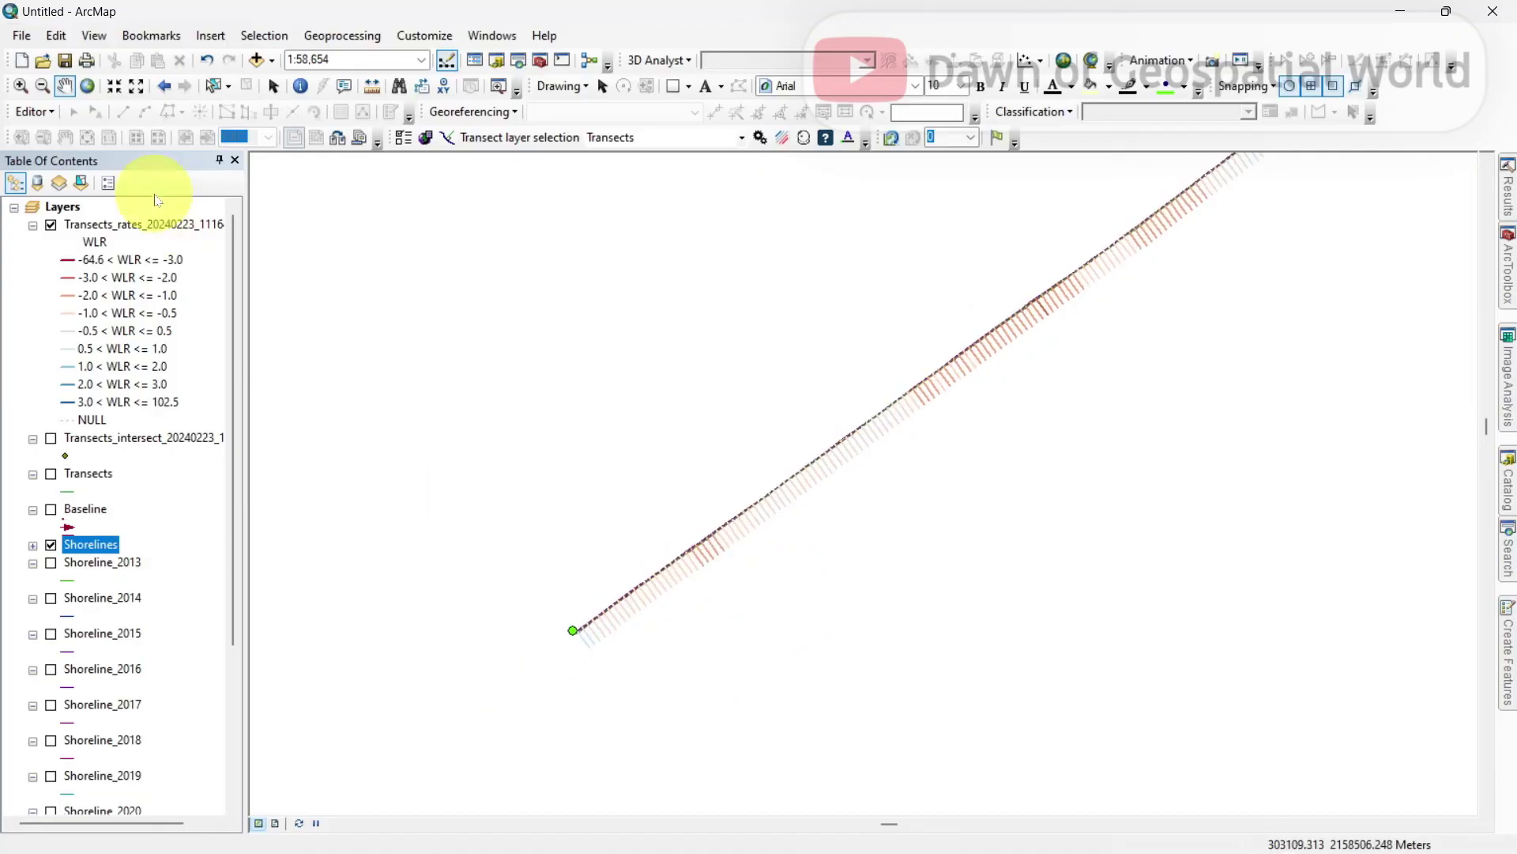
# Zoom to full extent, then in on the north-east transects, and clear the selection.
pyautogui.click(89, 89)
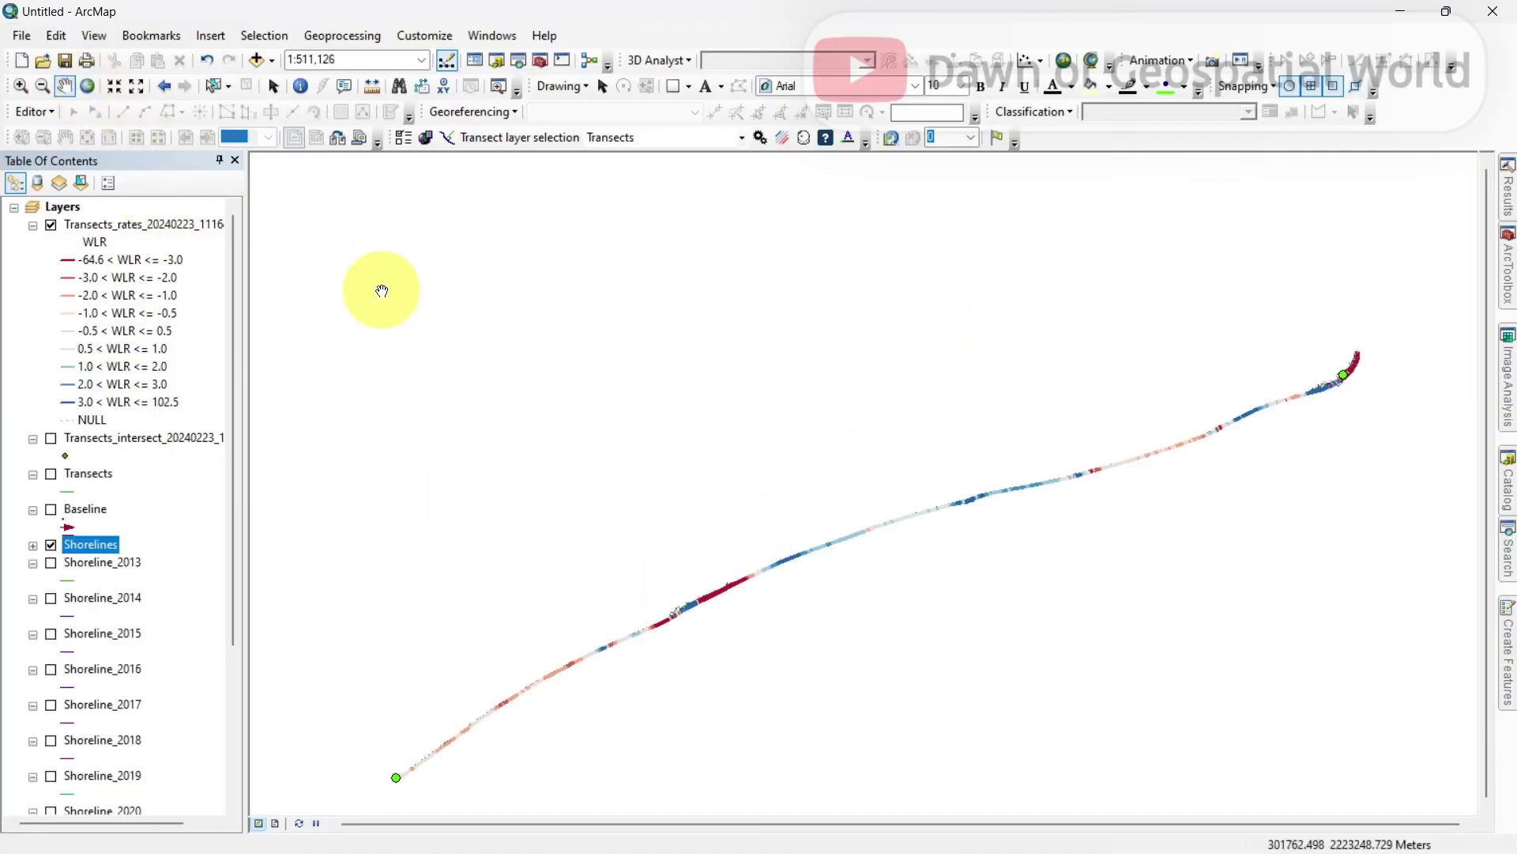
pyautogui.press('z')
pyautogui.moveTo(1221, 320); pyautogui.dragTo(1376, 399)
pyautogui.moveTo(931, 372); pyautogui.dragTo(1051, 592)
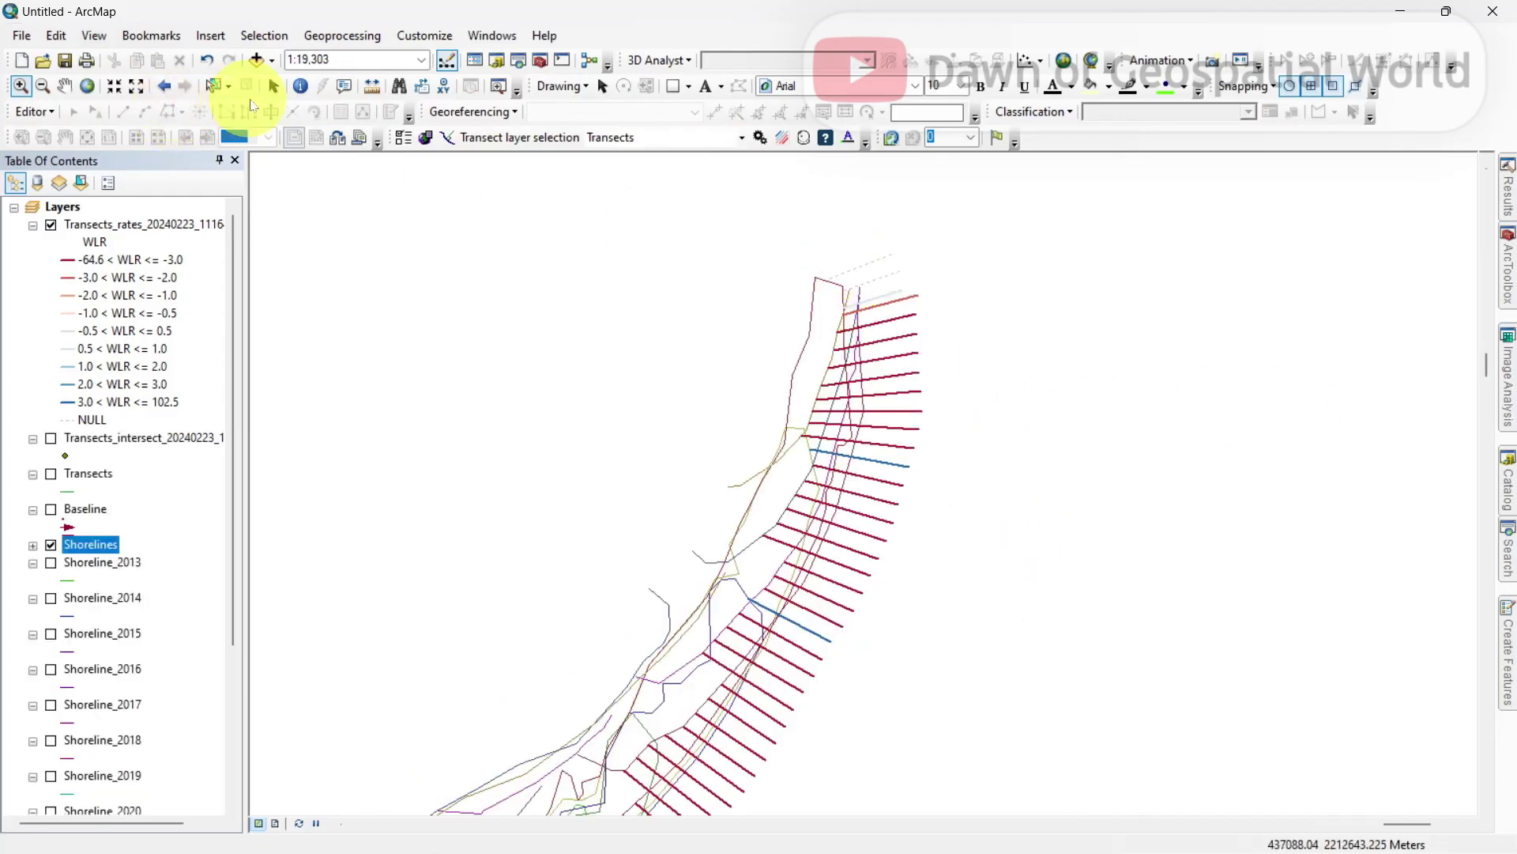
pyautogui.click(274, 87)
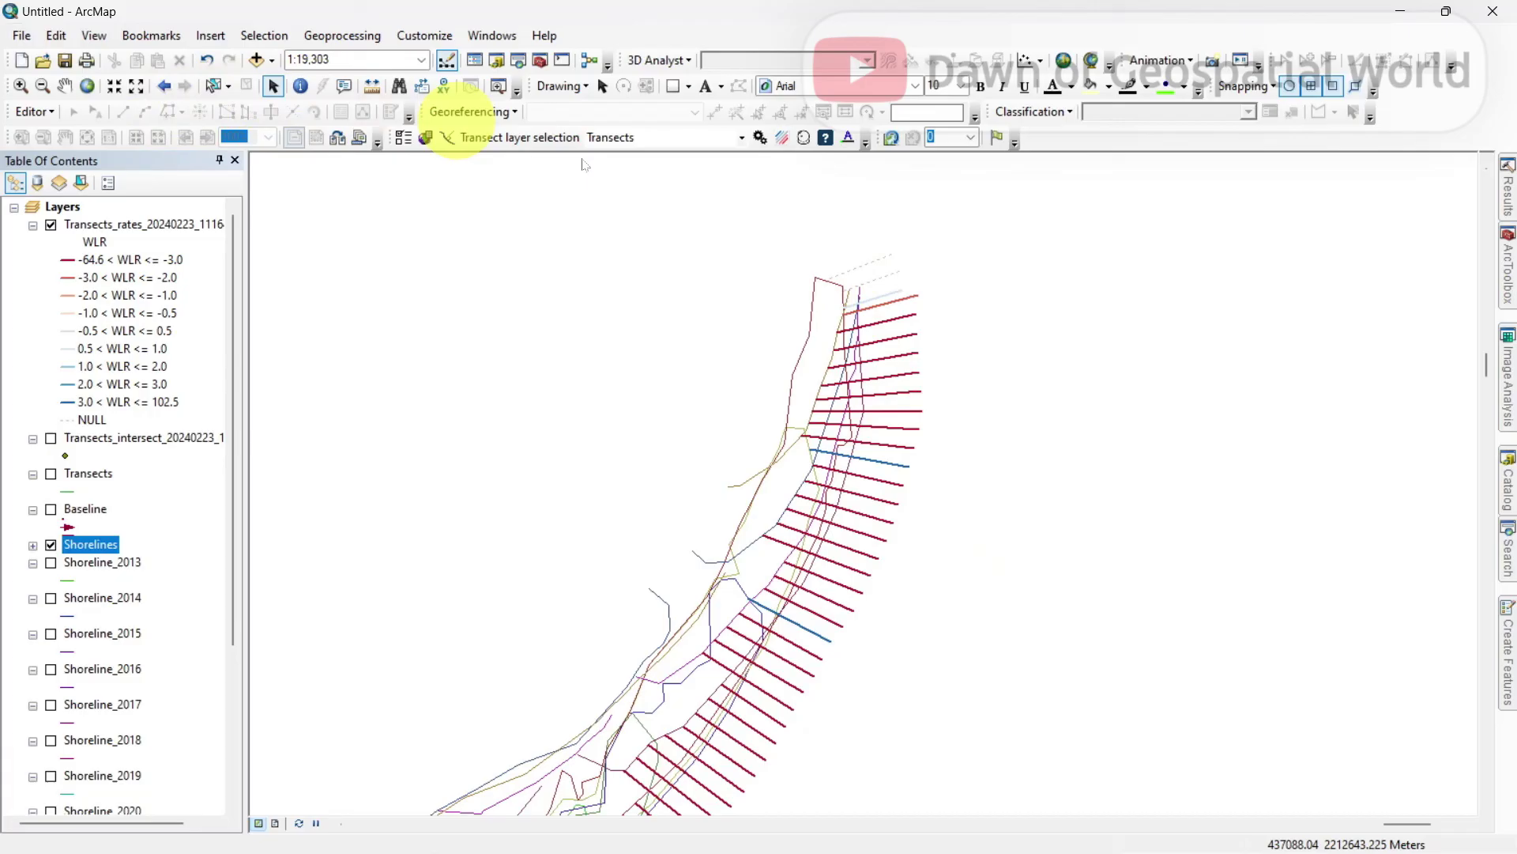
pyautogui.click(875, 272)
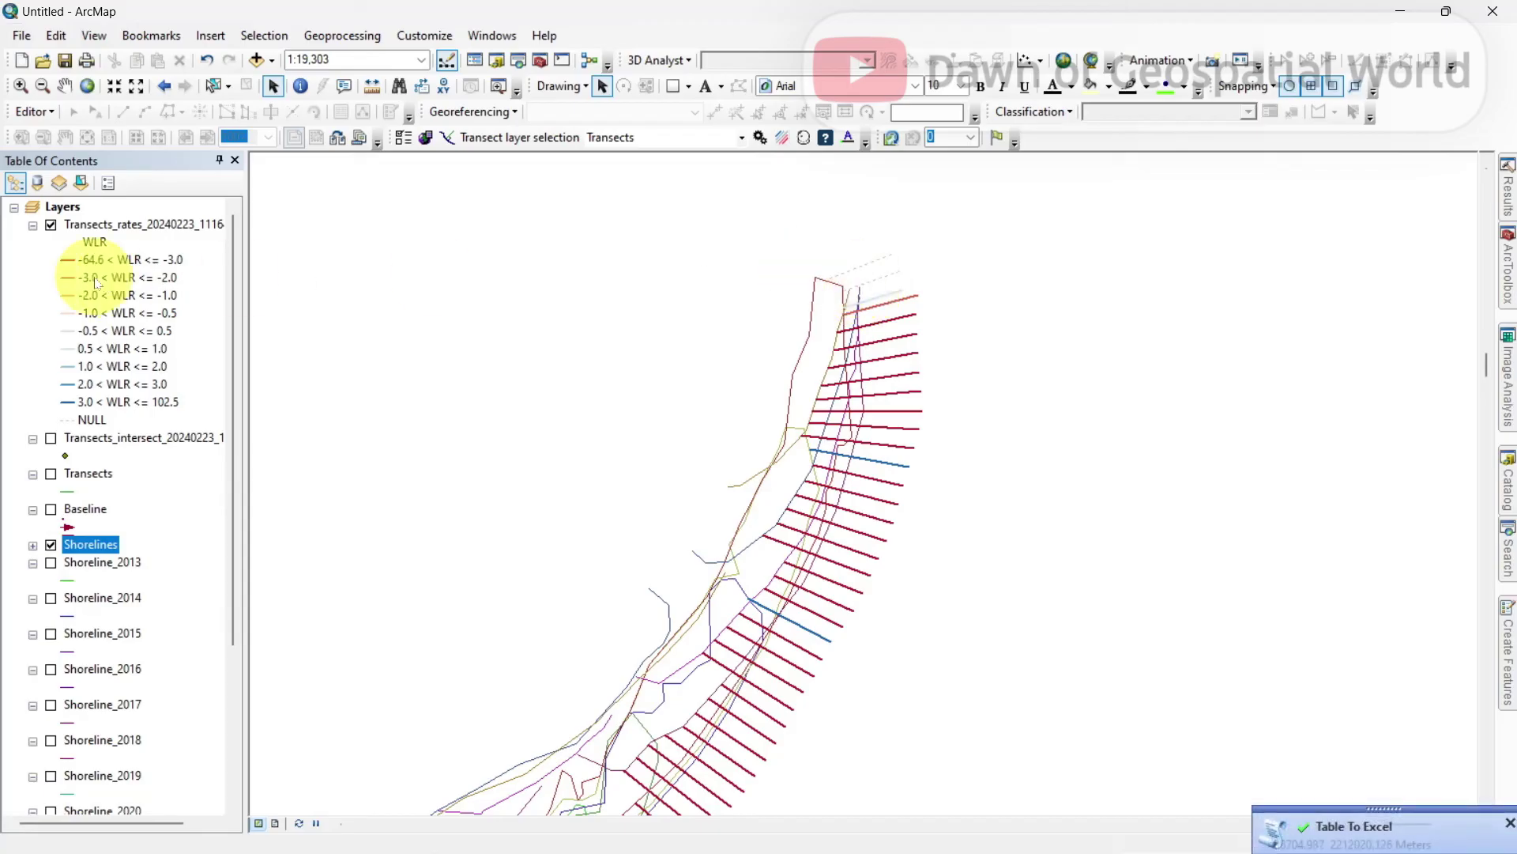
pyautogui.click(51, 510)
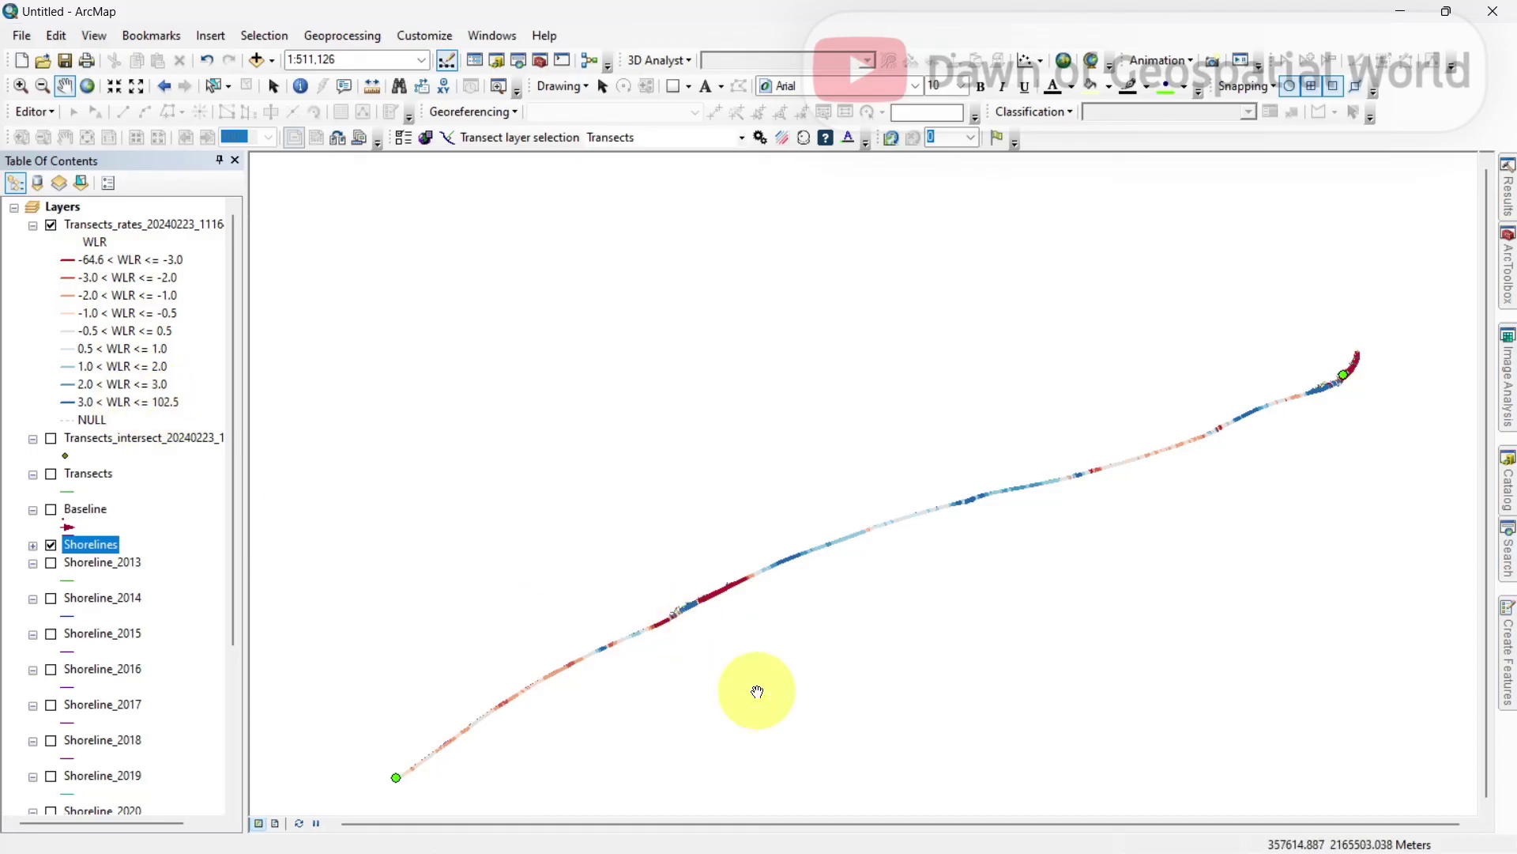
# Run Table To Excel on Transects_rates_20240223_111648, writing D:\Shoreline Change\Change Rates.xls.
pyautogui.click(1501, 553)
pyautogui.write('excel')
pyautogui.press('Return')
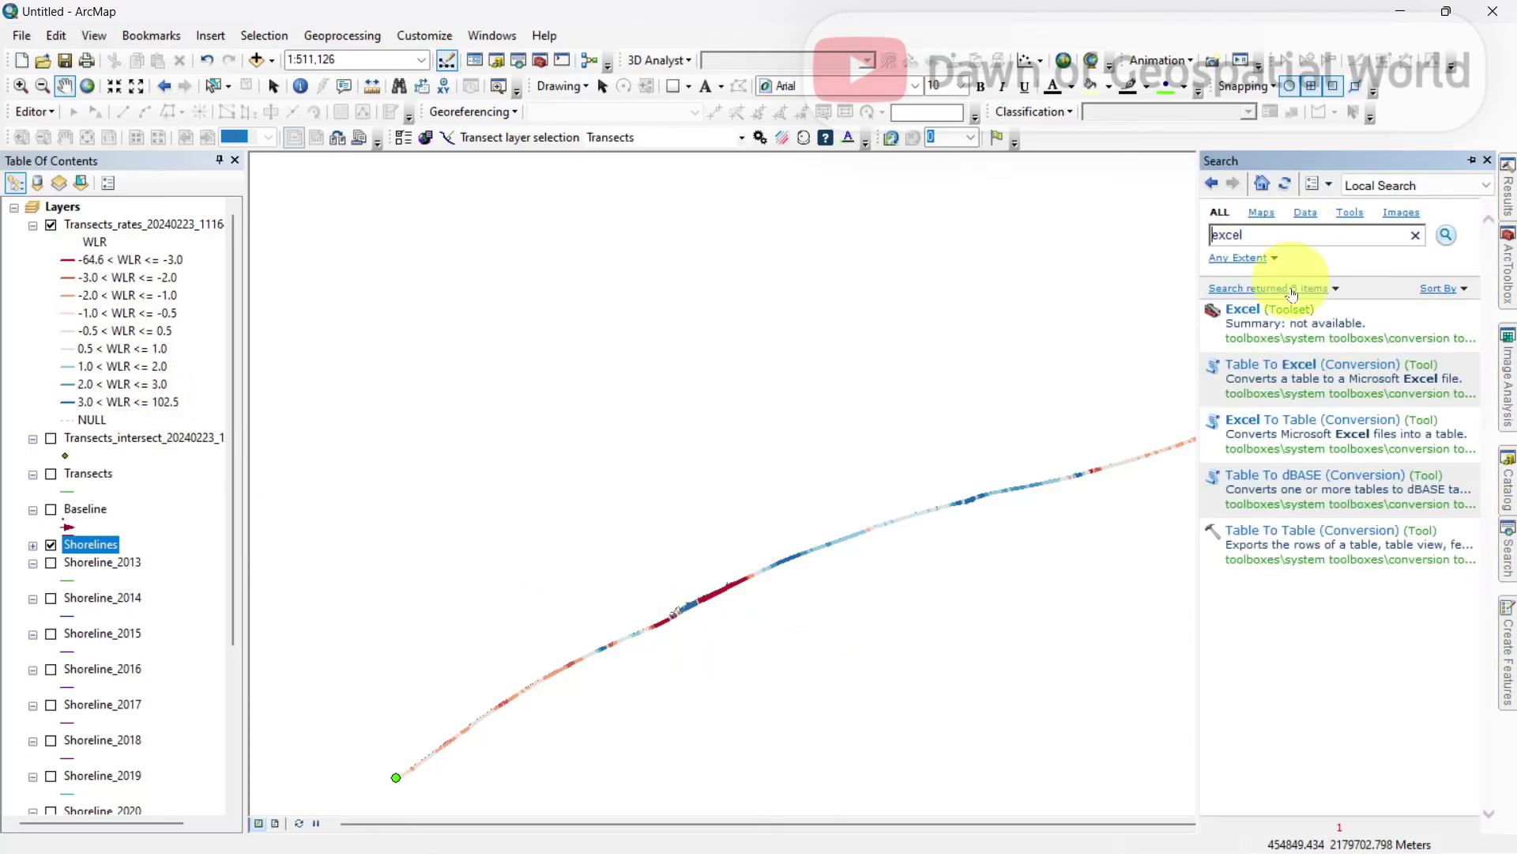
pyautogui.click(1295, 366)
pyautogui.click(1009, 199)
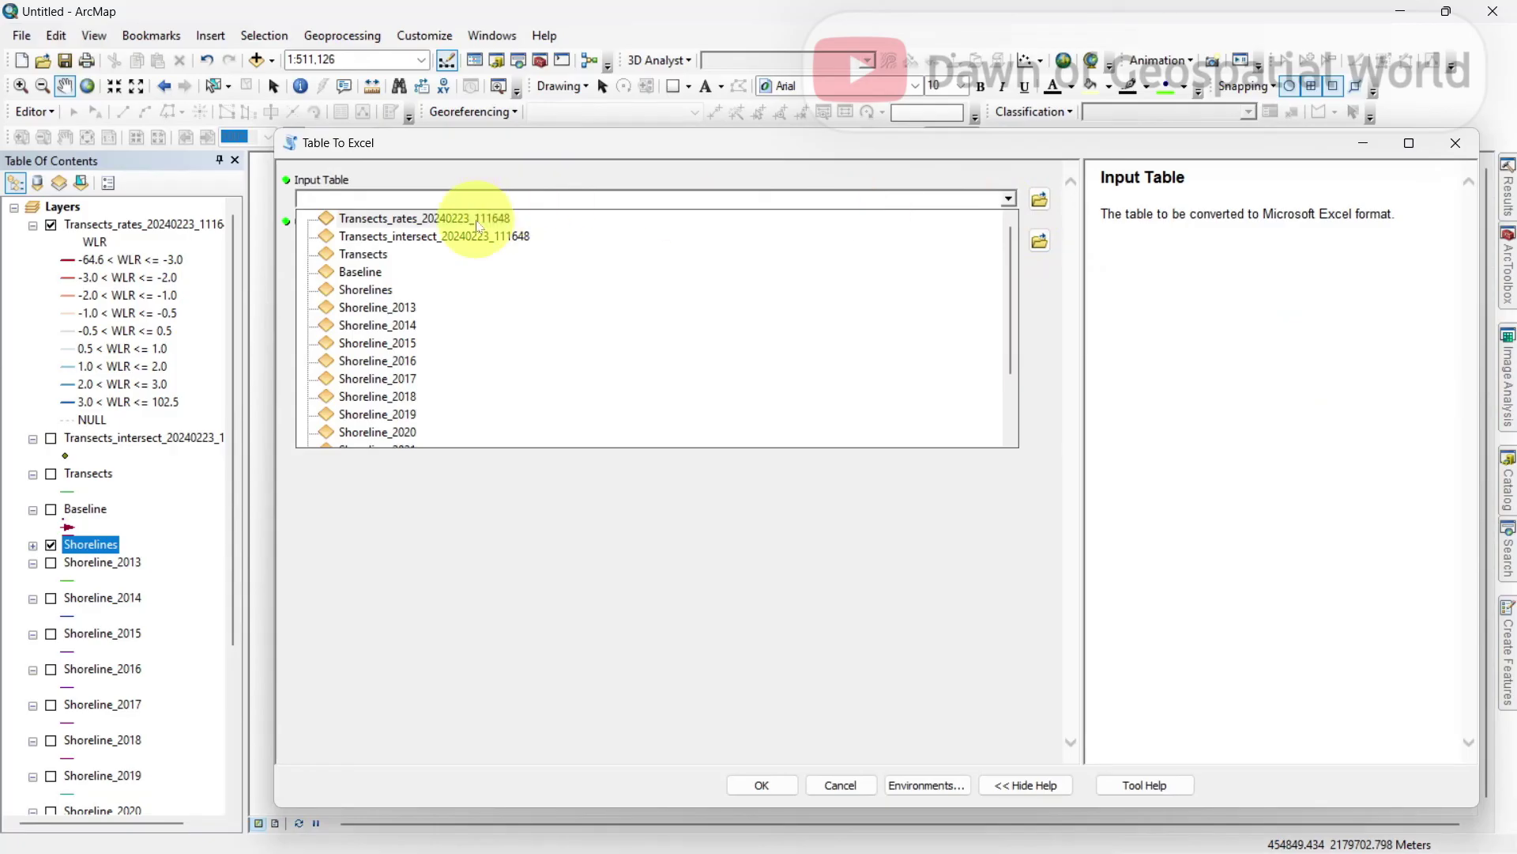
pyautogui.click(474, 211)
pyautogui.click(1037, 241)
pyautogui.click(1002, 310)
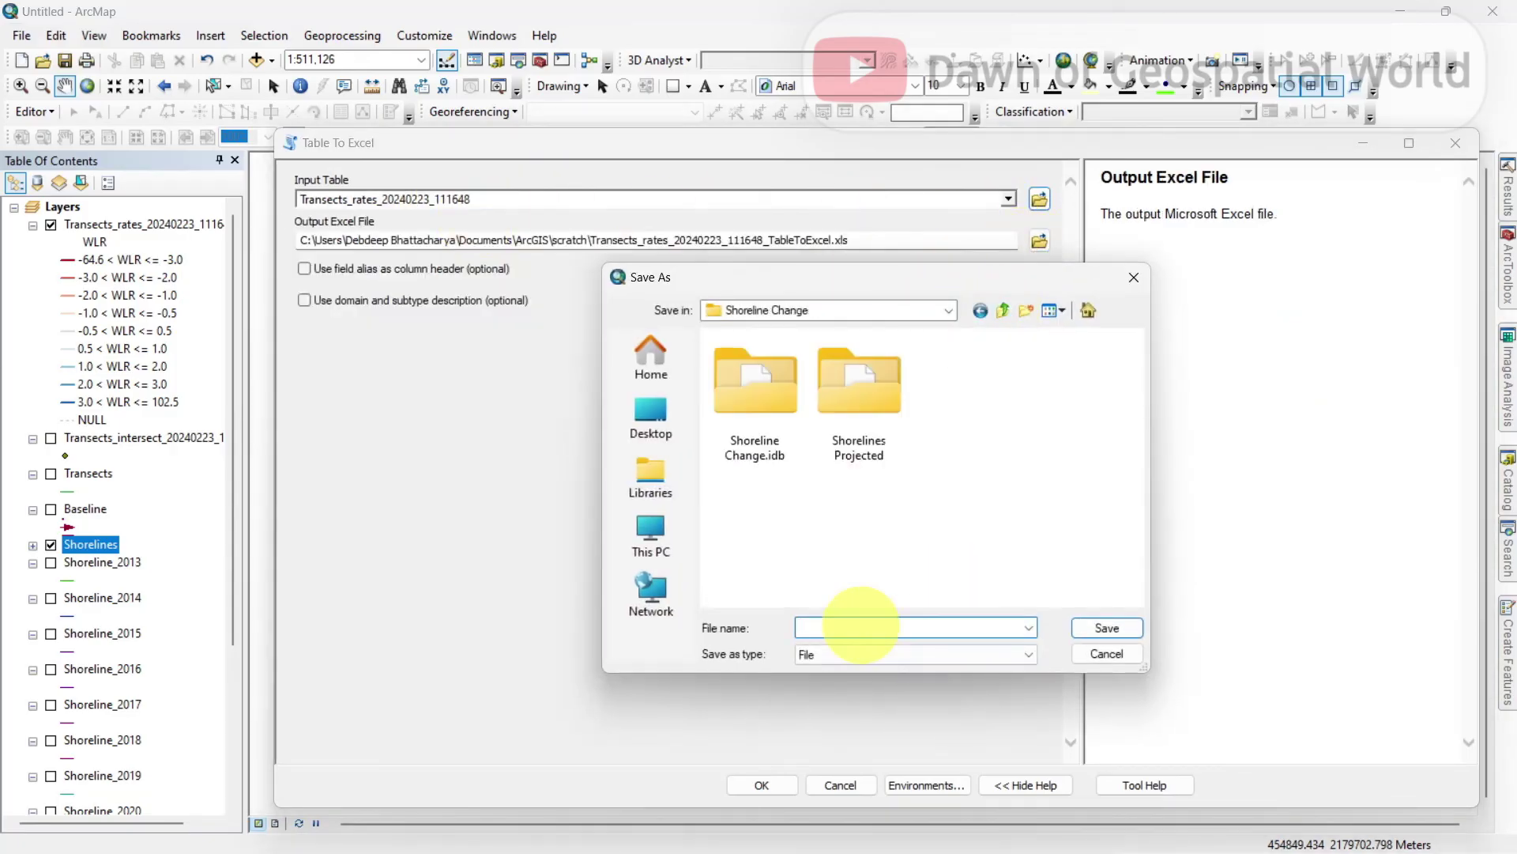
pyautogui.click(1106, 628)
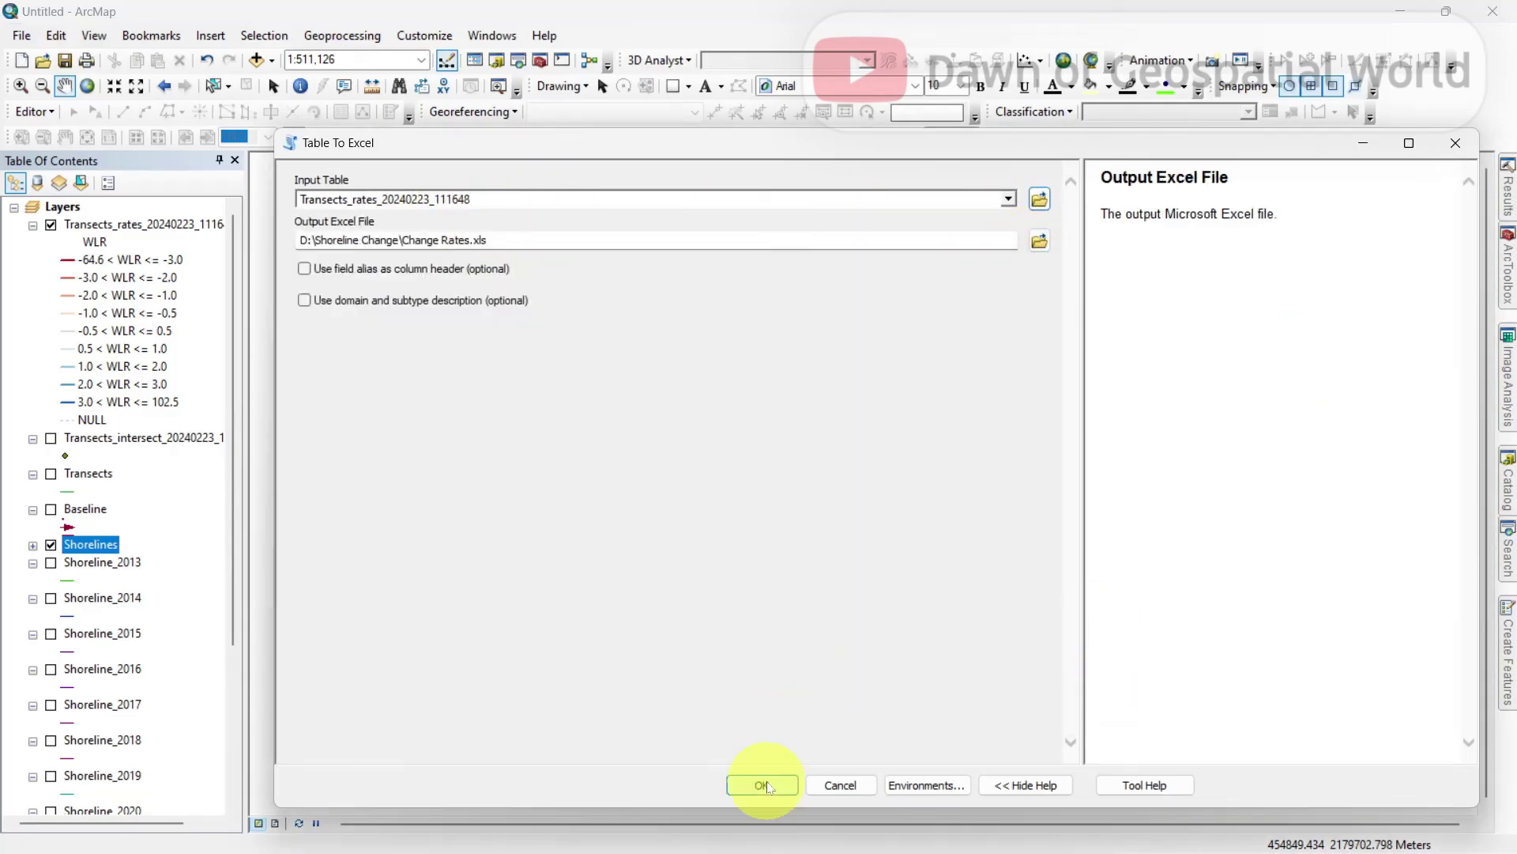
pyautogui.click(762, 785)
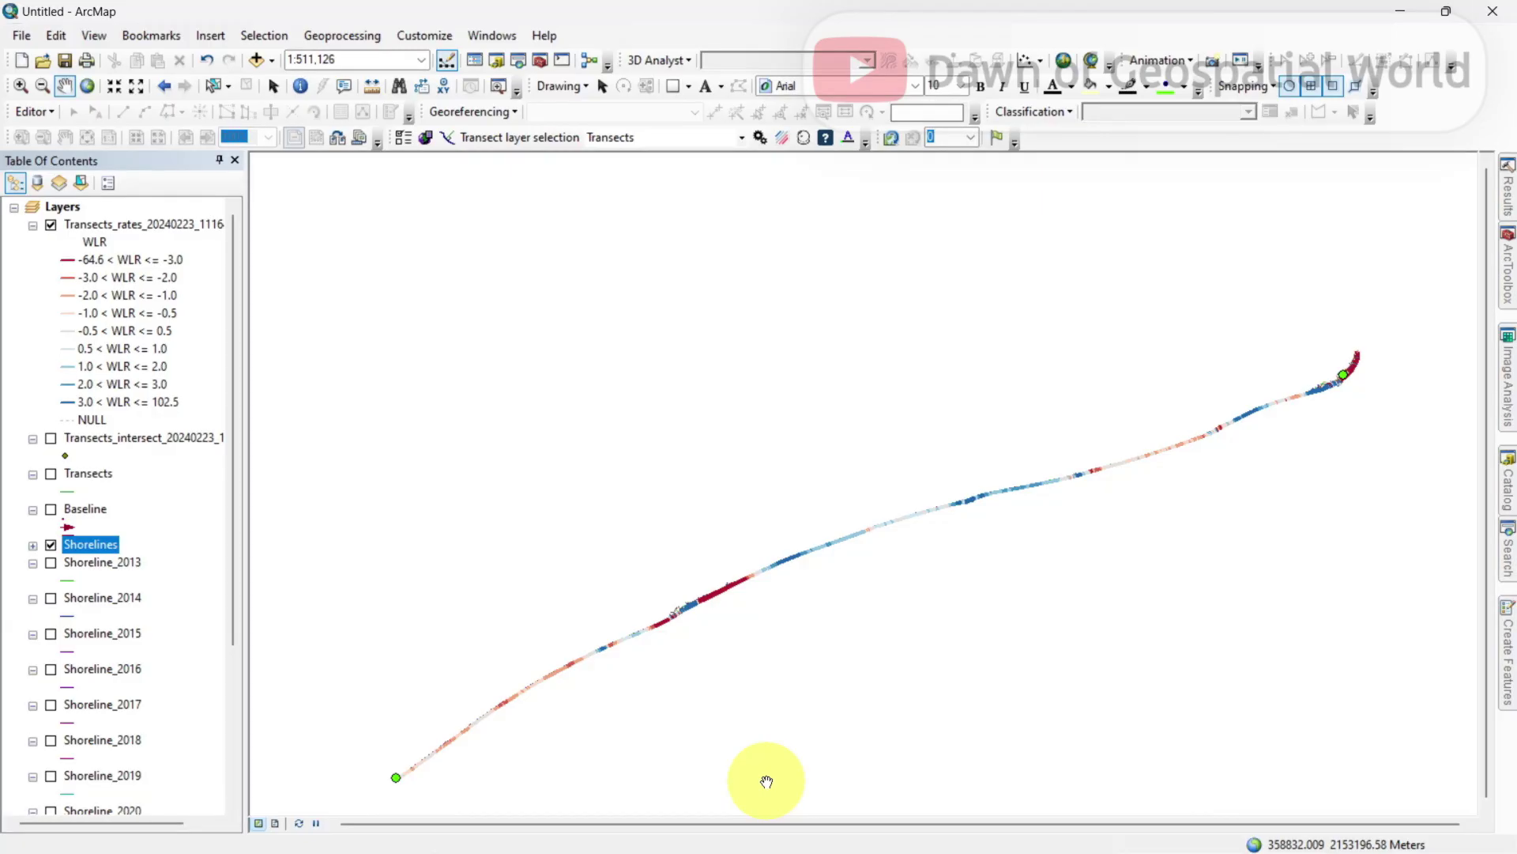